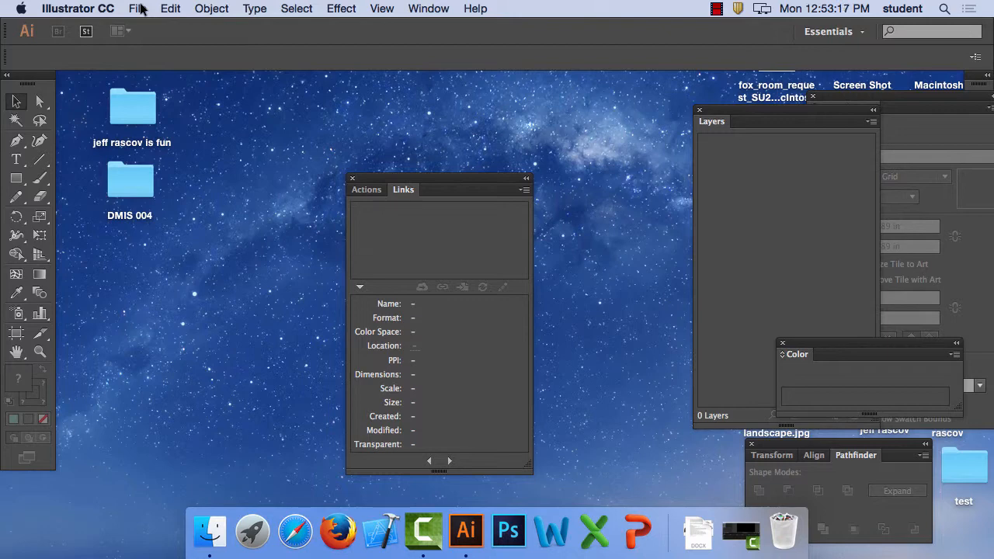
- Create a new landscape Letter document, 11 x 8.5 in, with one artboard
{"action": "left_click", "coordinate": [137, 14]}
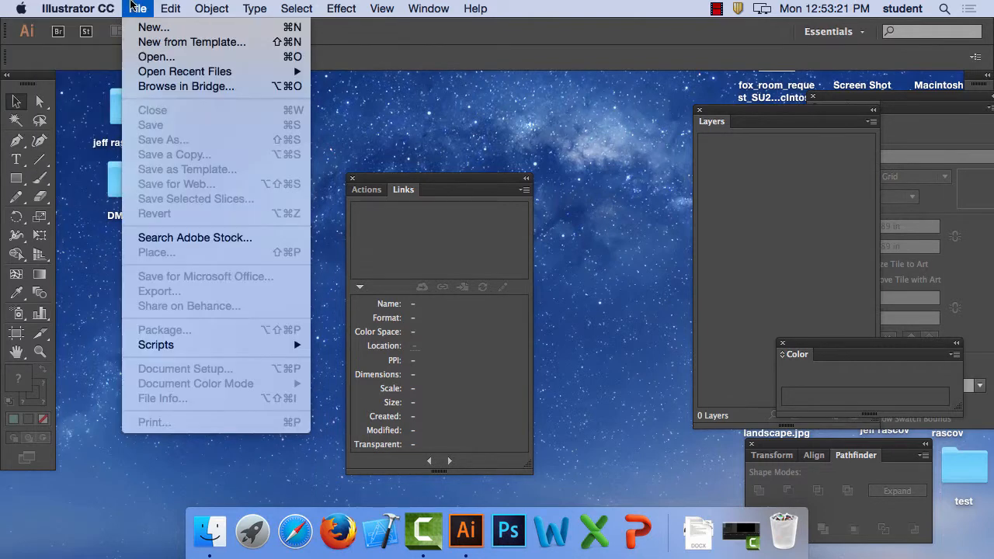
{"action": "left_click", "coordinate": [144, 27]}
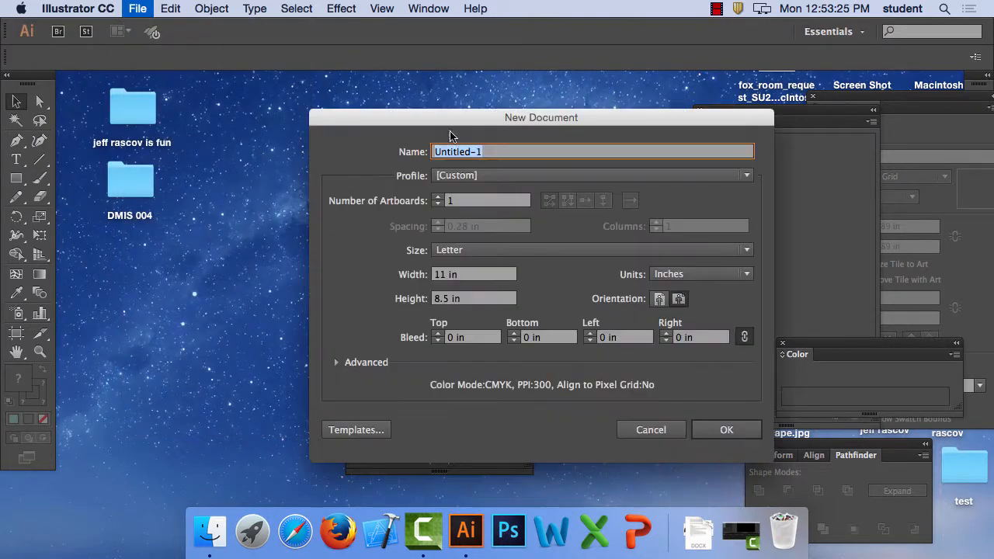
{"action": "left_click", "coordinate": [712, 426]}
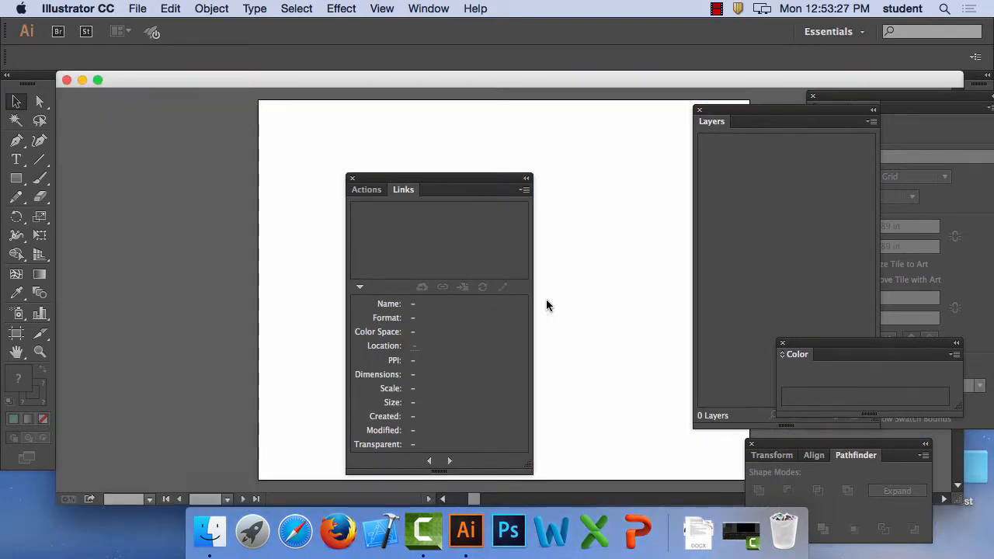
- Move the Links and Layers panels aside so the artboard is uncovered
{"action": "left_click_drag", "start_coordinate": [427, 188], "coordinate": [914, 204]}
{"action": "left_click_drag", "start_coordinate": [747, 109], "coordinate": [821, 118]}
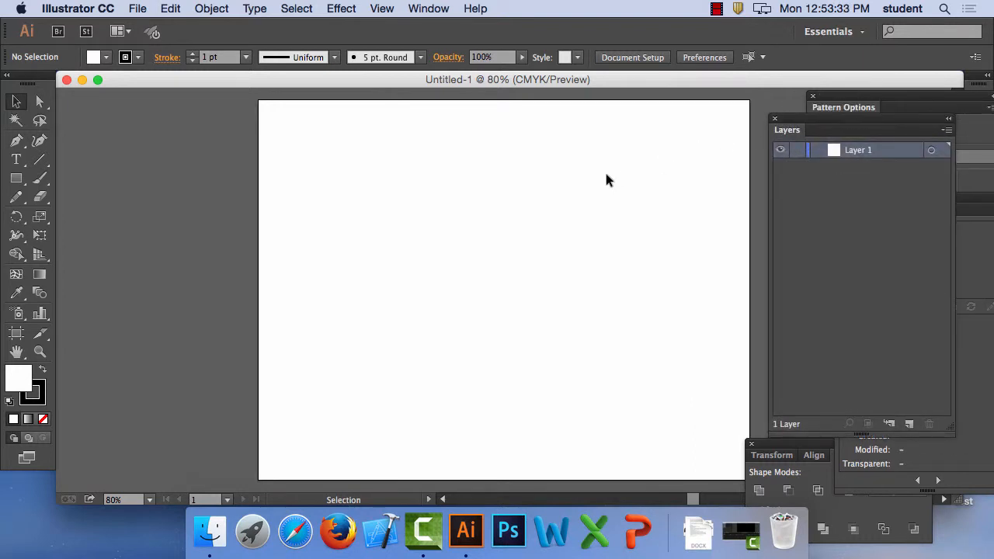
{"action": "key", "text": "space"}
{"action": "left_click_drag", "start_coordinate": [563, 210], "coordinate": [455, 207]}
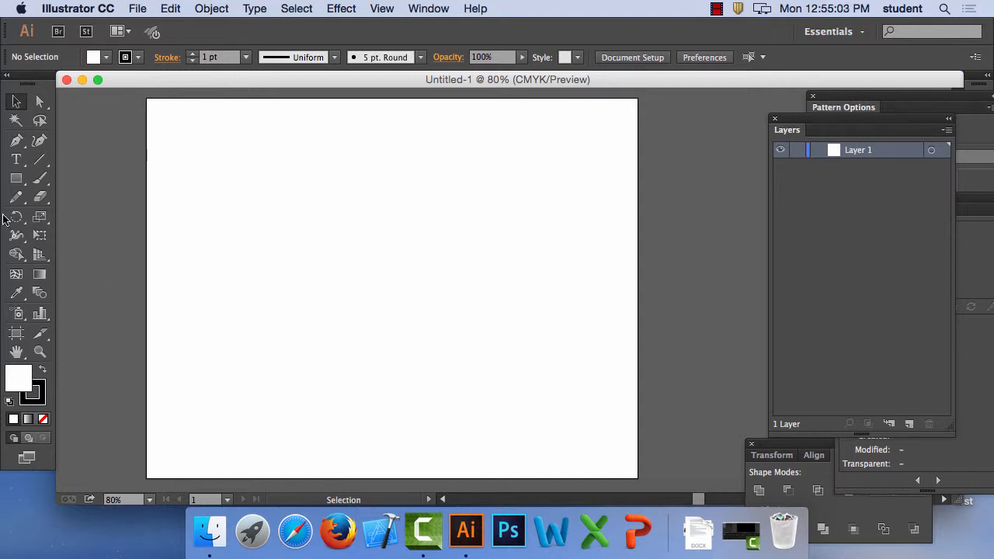
- Draw a rectangle in the upper part of the artboard and enlarge it to about two-thirds of the artboard's width
{"action": "left_click", "coordinate": [17, 179]}
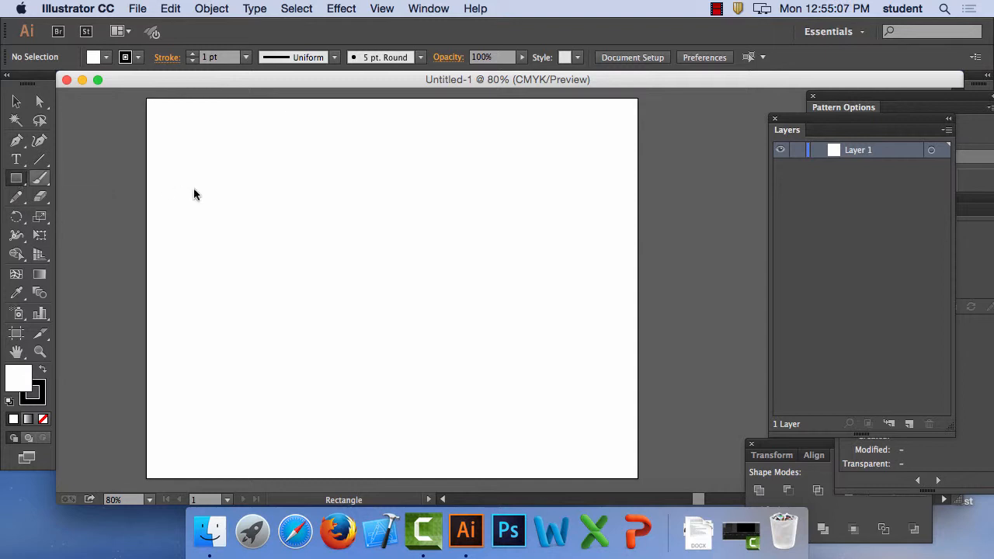
{"action": "left_click_drag", "start_coordinate": [211, 138], "coordinate": [340, 218]}
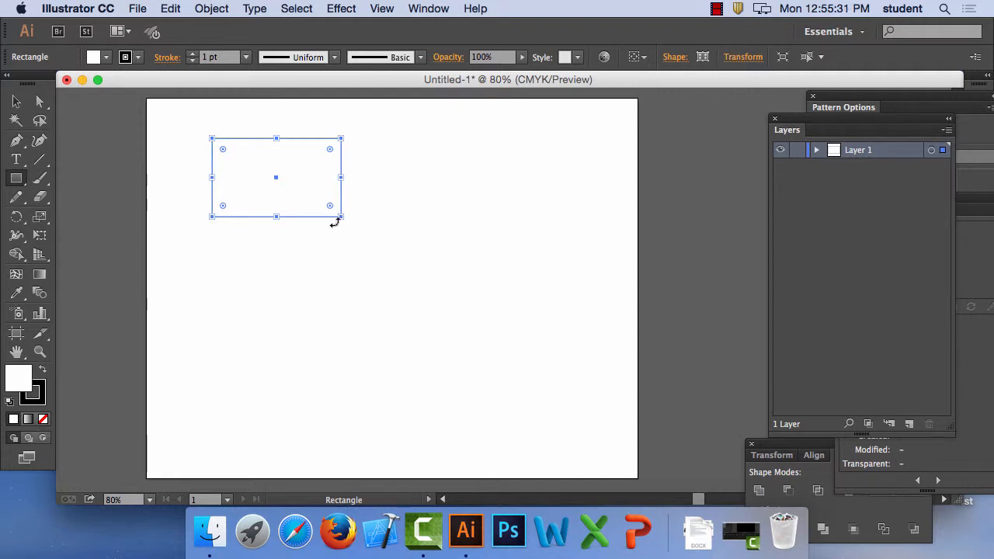
{"action": "left_click_drag", "start_coordinate": [345, 221], "coordinate": [535, 301]}
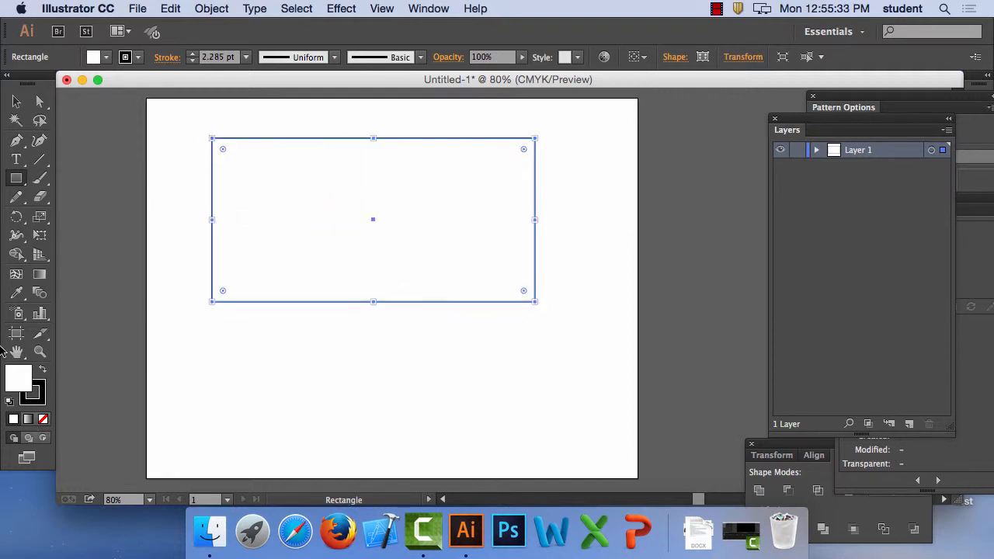
- Apply the white-to-black linear gradient to the rectangle's fill and detach the Gradient panel beside the rectangle
{"action": "left_click", "coordinate": [31, 420]}
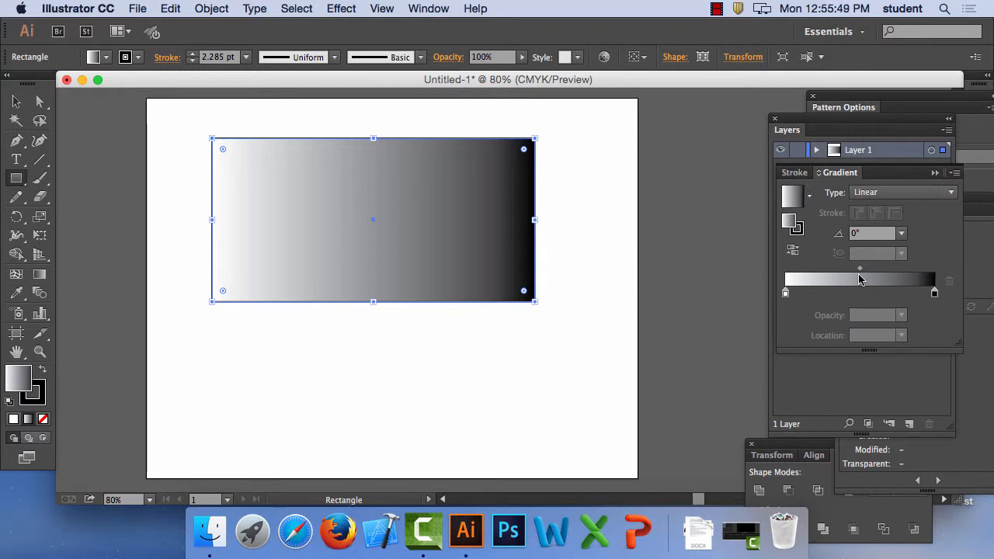
{"action": "mouse_move", "coordinate": [845, 175]}
{"action": "left_mouse_down"}
{"action": "mouse_move", "coordinate": [741, 136]}
{"action": "mouse_move", "coordinate": [612, 124]}
{"action": "left_mouse_up"}
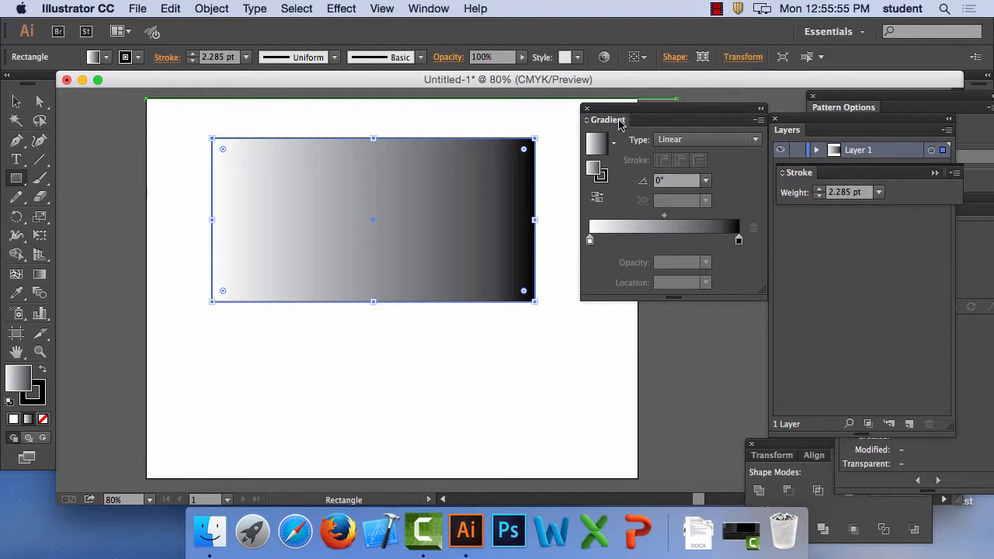
{"action": "mouse_move", "coordinate": [614, 126]}
{"action": "left_mouse_down"}
{"action": "mouse_move", "coordinate": [609, 174]}
{"action": "mouse_move", "coordinate": [609, 138]}
{"action": "mouse_move", "coordinate": [589, 189]}
{"action": "mouse_move", "coordinate": [656, 149]}
{"action": "mouse_move", "coordinate": [592, 167]}
{"action": "mouse_move", "coordinate": [610, 159]}
{"action": "mouse_move", "coordinate": [598, 160]}
{"action": "left_mouse_up"}
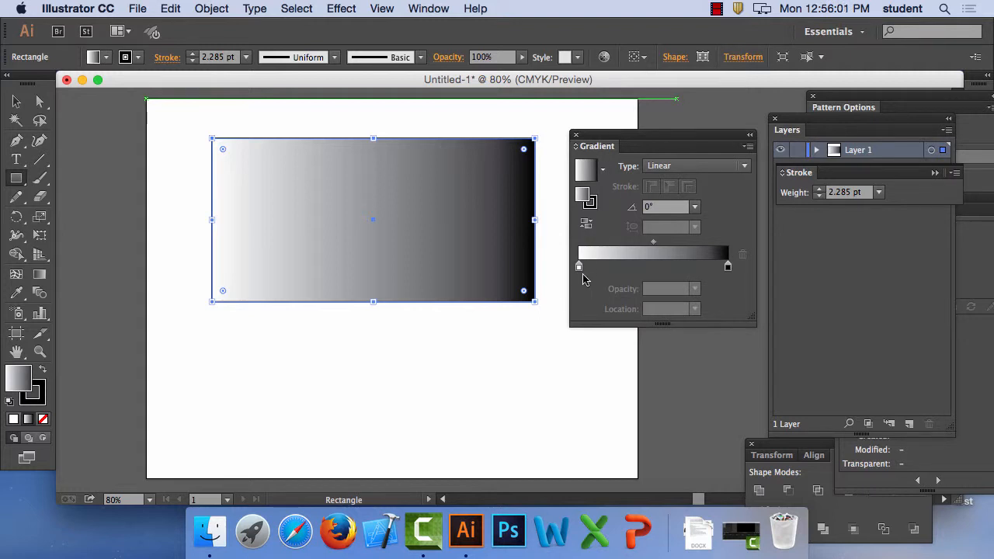
{"action": "left_click", "coordinate": [579, 269]}
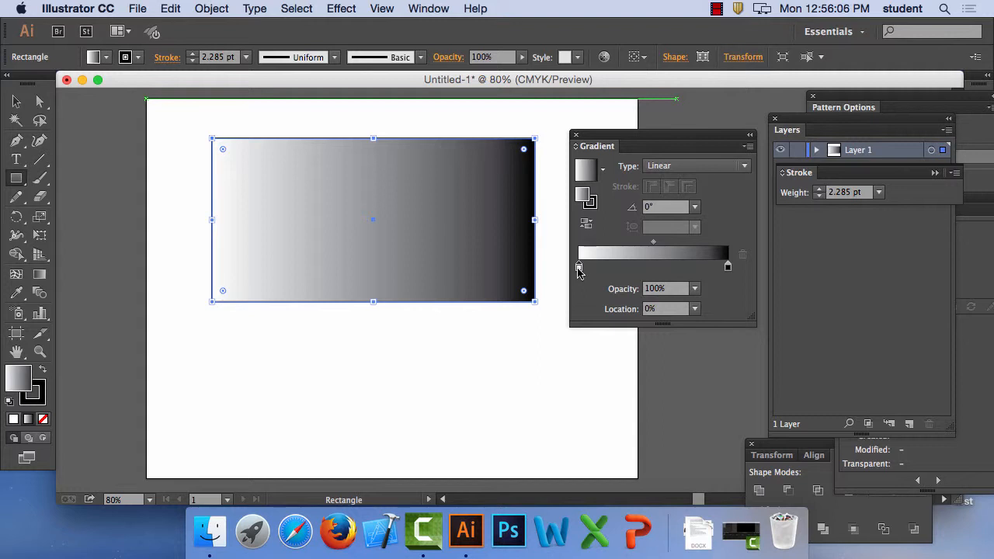
{"action": "left_click", "coordinate": [728, 268]}
{"action": "left_click_drag", "start_coordinate": [580, 268], "coordinate": [579, 268]}
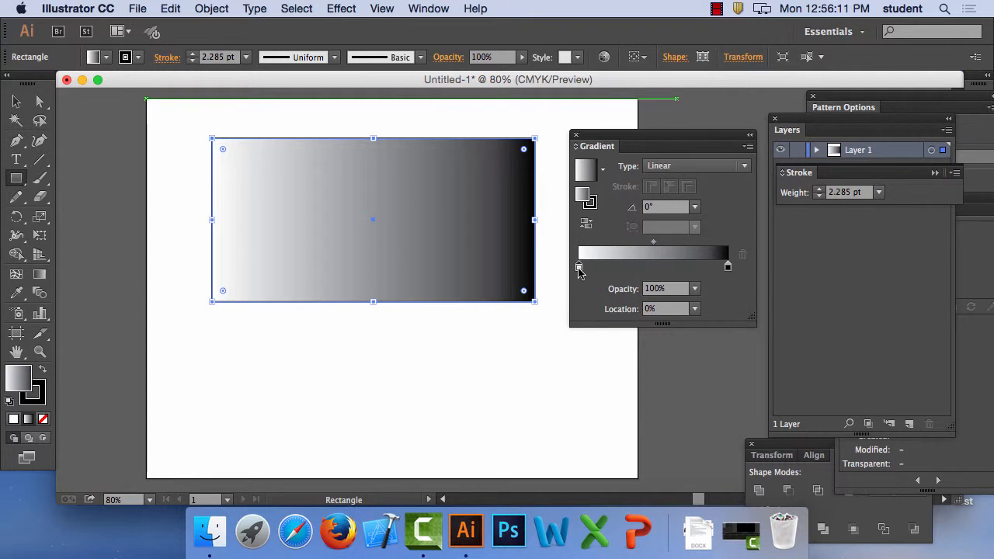
{"action": "left_click", "coordinate": [728, 268]}
{"action": "left_click", "coordinate": [578, 267]}
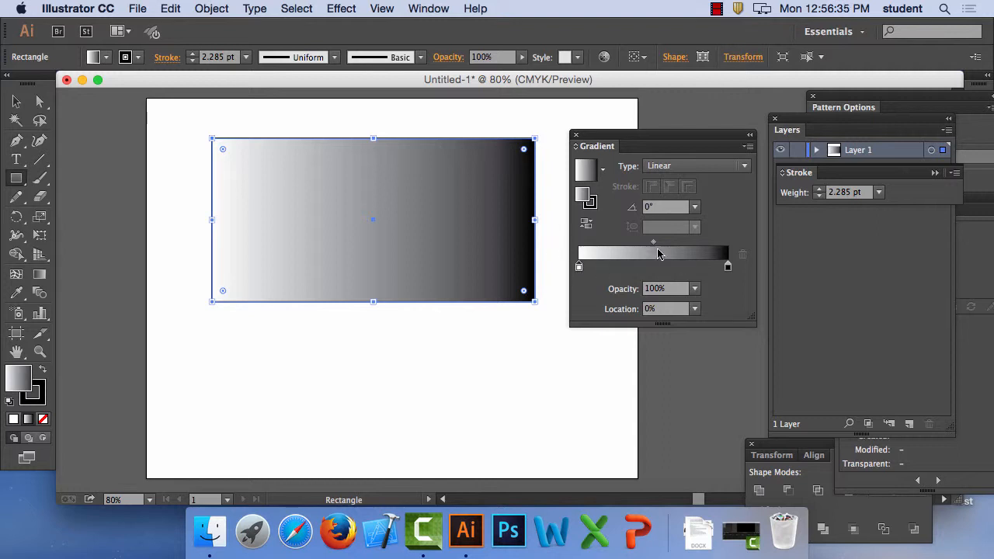
- Show the Swatches panel and set the gradient's start stop to dark red and its end stop to light blue
{"action": "left_click", "coordinate": [428, 9]}
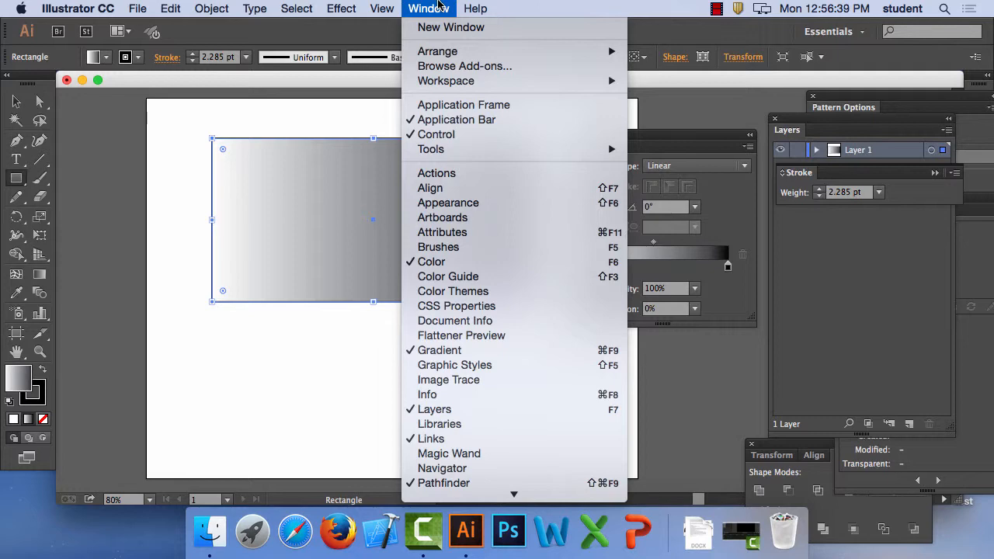
{"action": "scroll", "coordinate": [439, 455], "scroll_direction": "down", "scroll_amount": 10}
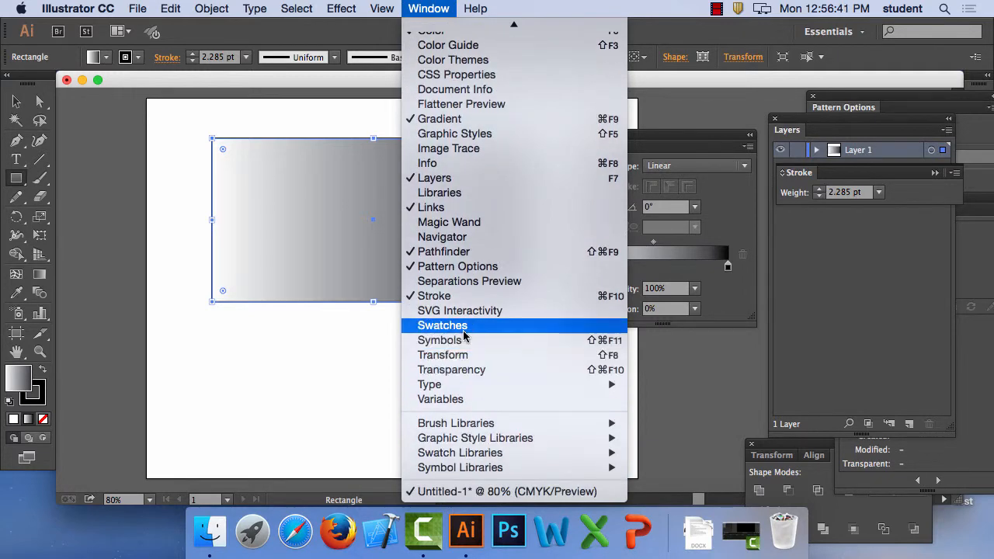
{"action": "left_click", "coordinate": [463, 329]}
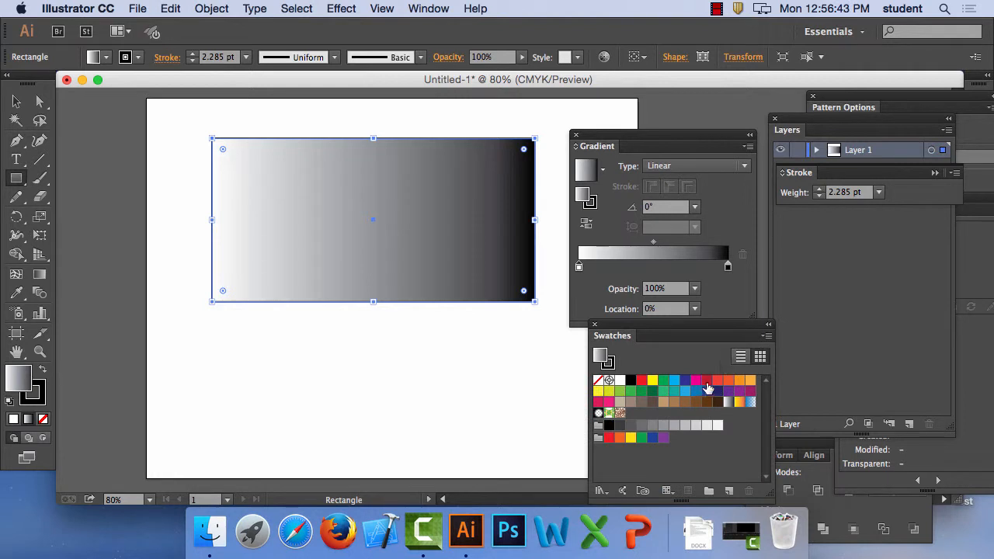
{"action": "left_click_drag", "start_coordinate": [706, 382], "coordinate": [578, 269]}
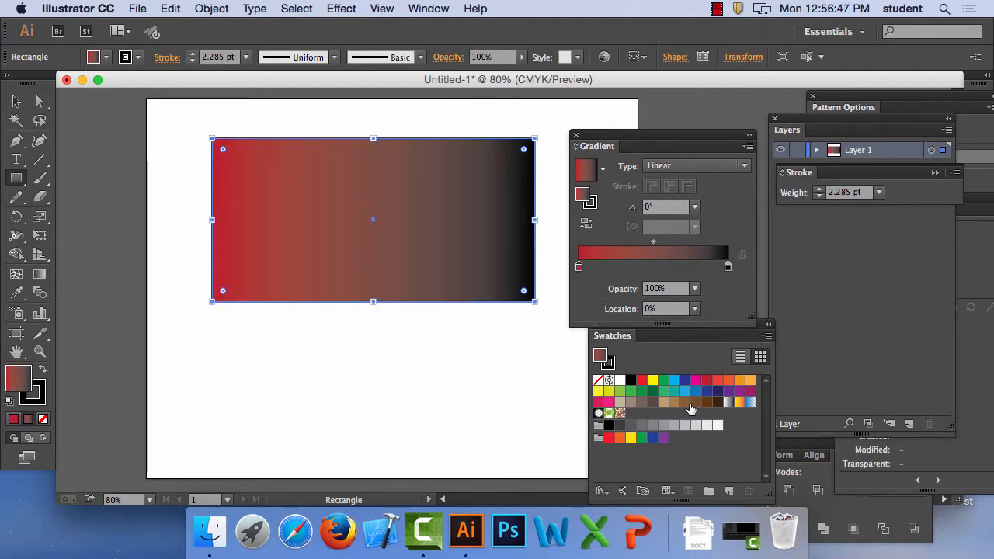
{"action": "left_click_drag", "start_coordinate": [684, 392], "coordinate": [726, 267]}
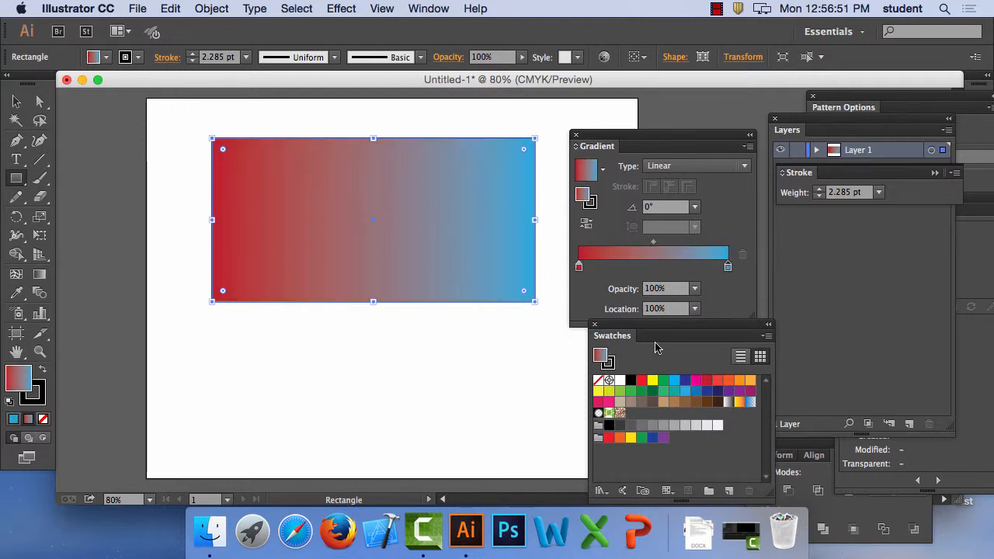
- Recolor the gradient's start stop to pink, C 8.63, M 57.25, Y 0, K 0, using the color spectrum
{"action": "left_click", "coordinate": [578, 269]}
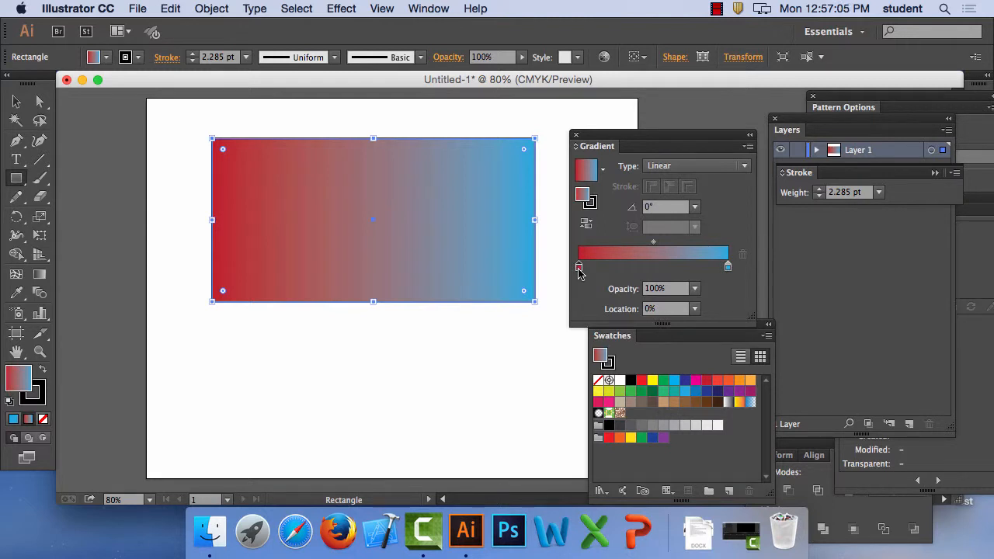
{"action": "left_click", "coordinate": [728, 267]}
{"action": "double_click", "coordinate": [578, 267]}
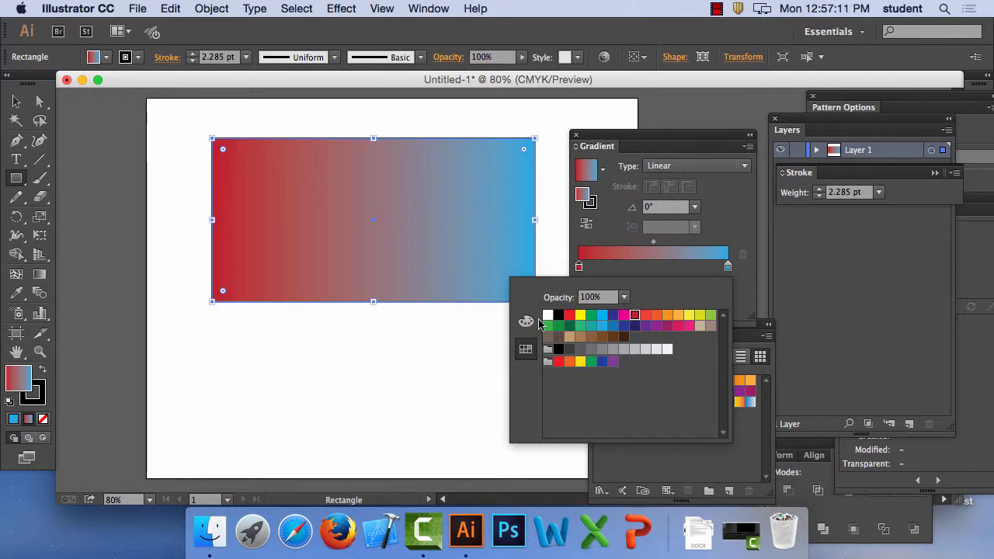
{"action": "left_click", "coordinate": [527, 321]}
{"action": "left_click_drag", "start_coordinate": [653, 426], "coordinate": [696, 416]}
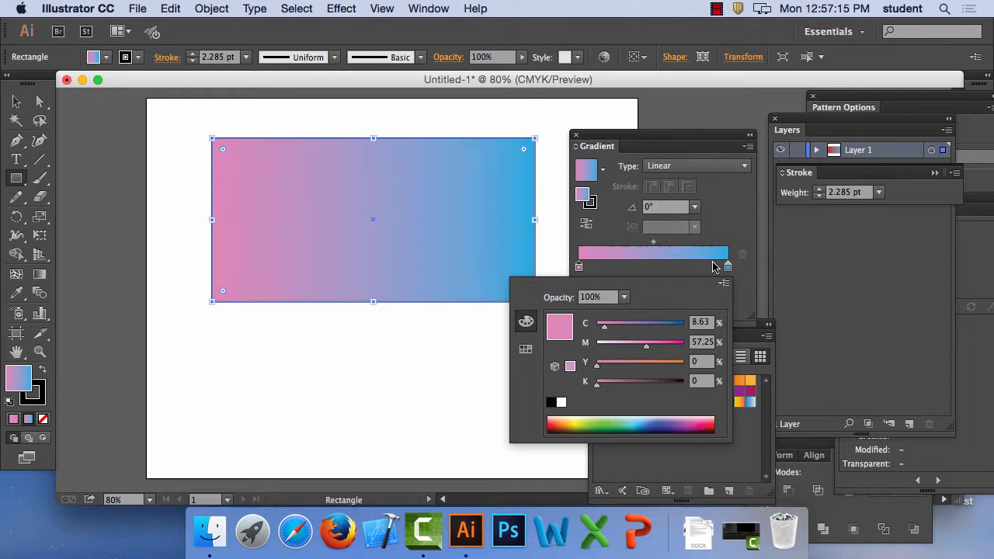
{"action": "left_click", "coordinate": [611, 231]}
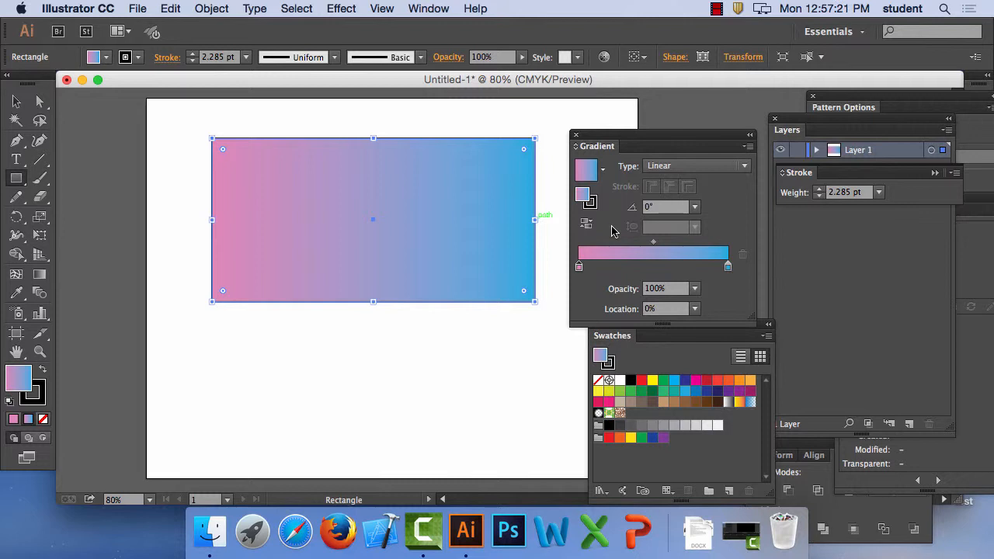
- Add three intermediate color stops to the gradient at about 29%, 50% and 72%
{"action": "left_click", "coordinate": [621, 268]}
{"action": "left_click", "coordinate": [653, 268]}
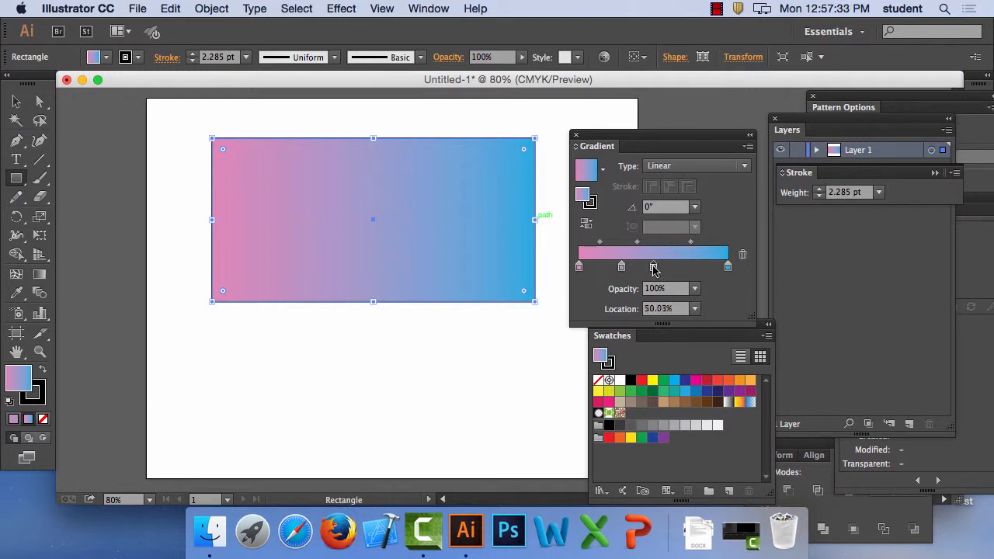
{"action": "left_click", "coordinate": [685, 268]}
{"action": "left_click", "coordinate": [739, 379]}
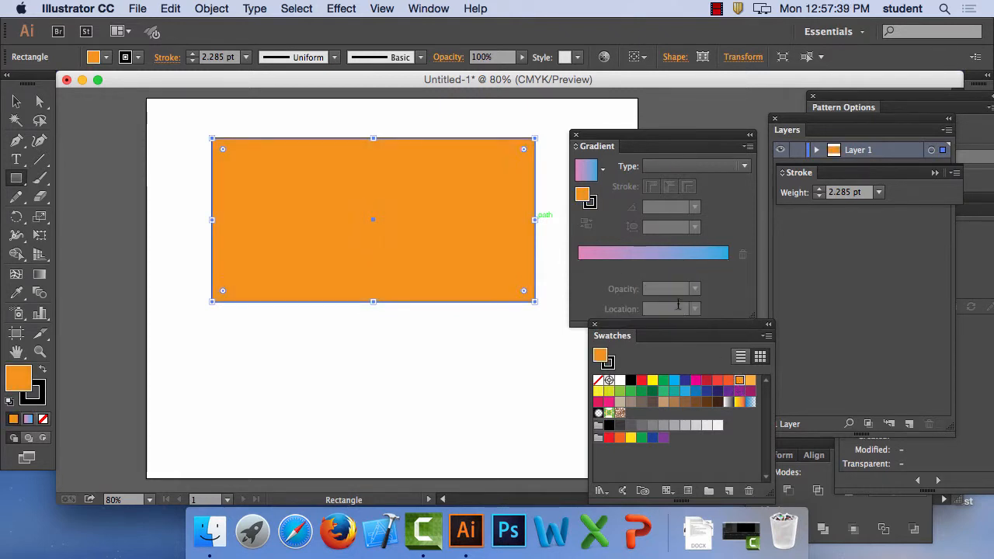
{"action": "left_click", "coordinate": [170, 8]}
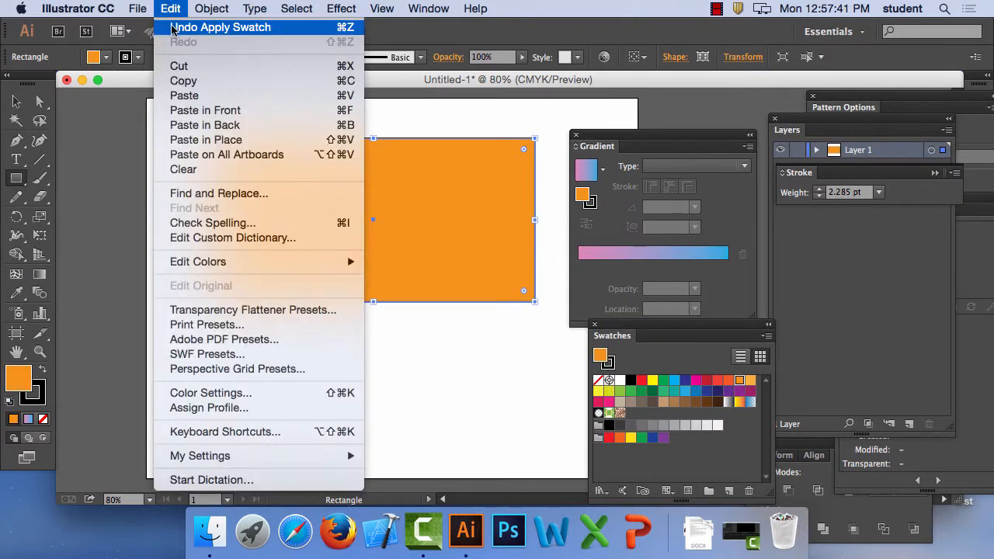
{"action": "left_click", "coordinate": [174, 31]}
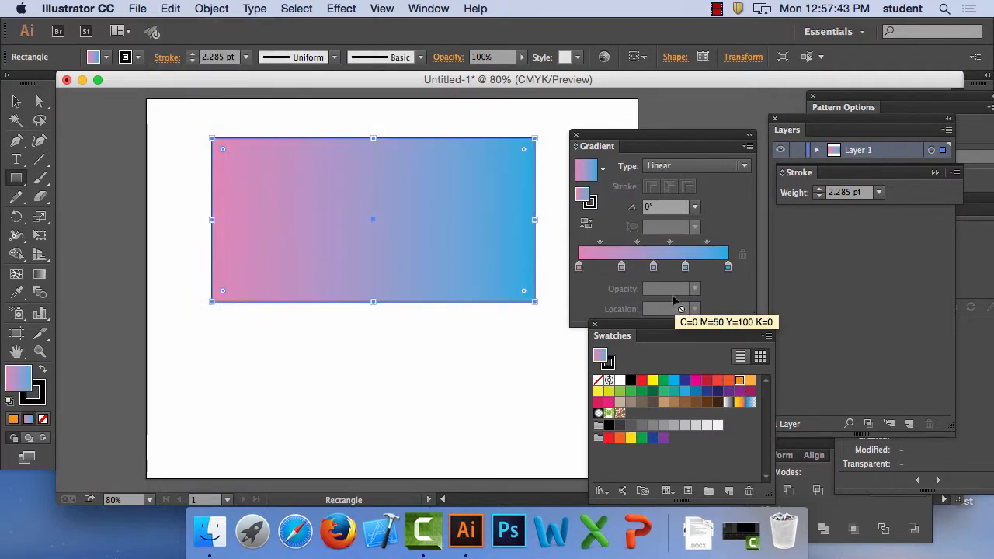
- Color the three intermediate gradient stops, in order, orange (C=0 M=50 Y=100 K=0), dark blue and light pink
{"action": "left_click_drag", "start_coordinate": [739, 380], "coordinate": [622, 270]}
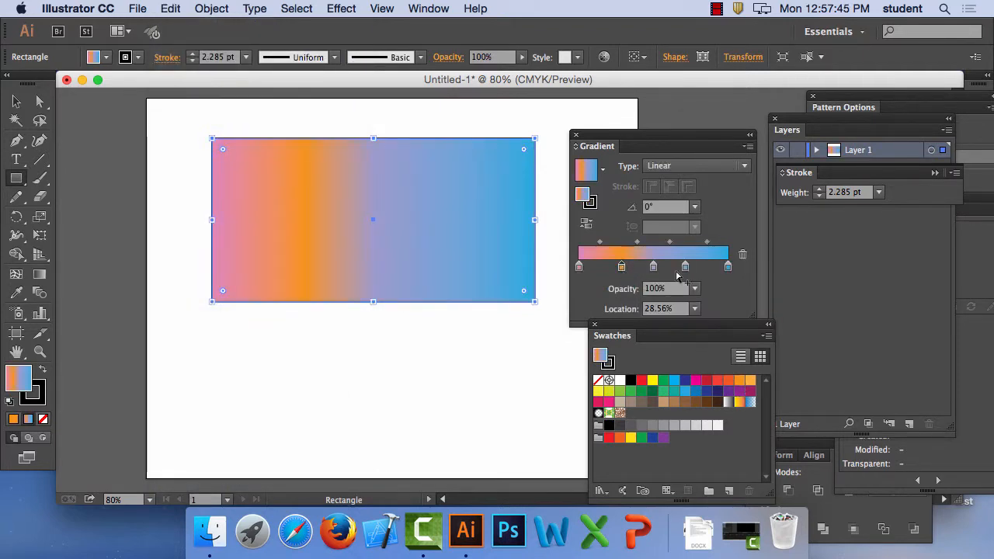
{"action": "double_click", "coordinate": [654, 267]}
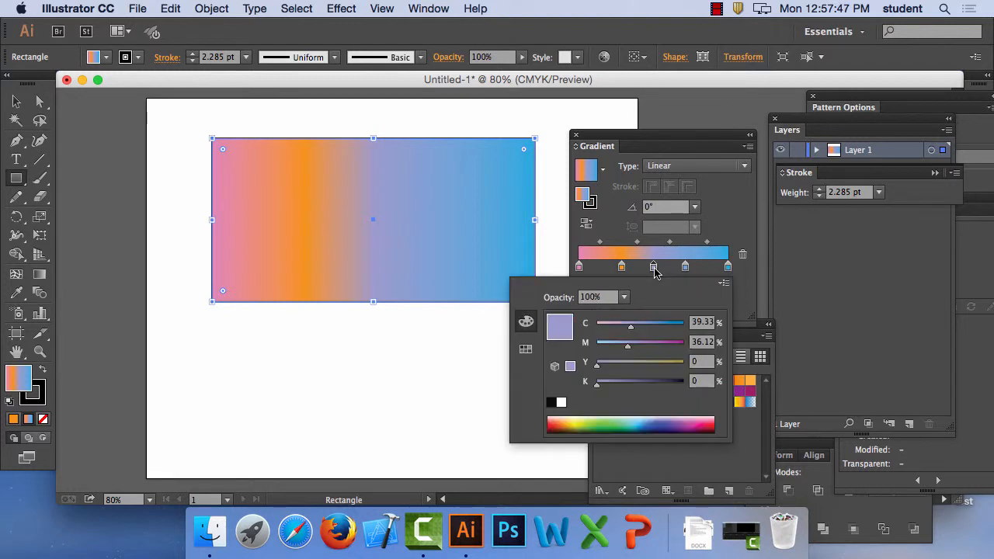
{"action": "left_click", "coordinate": [654, 420]}
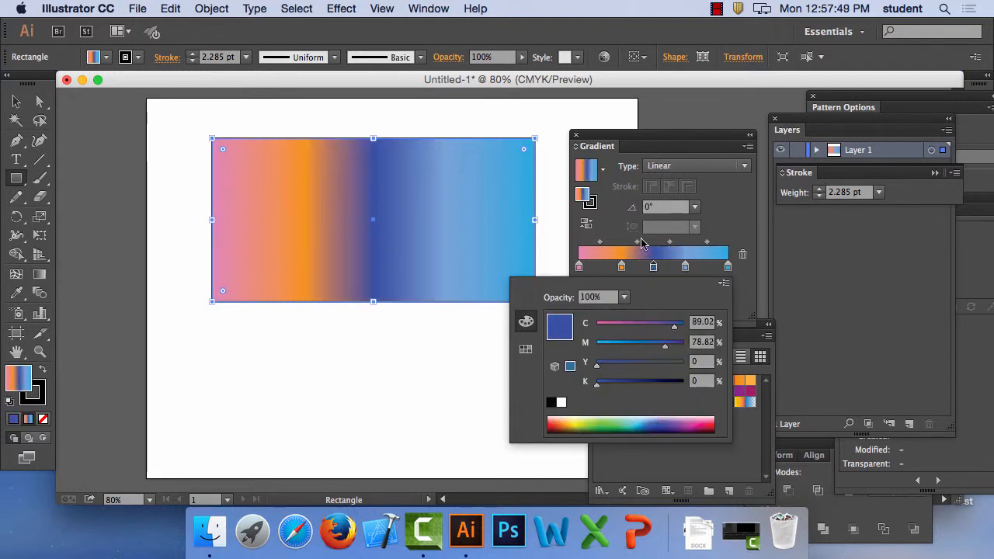
{"action": "left_click", "coordinate": [686, 269]}
{"action": "double_click", "coordinate": [687, 267]}
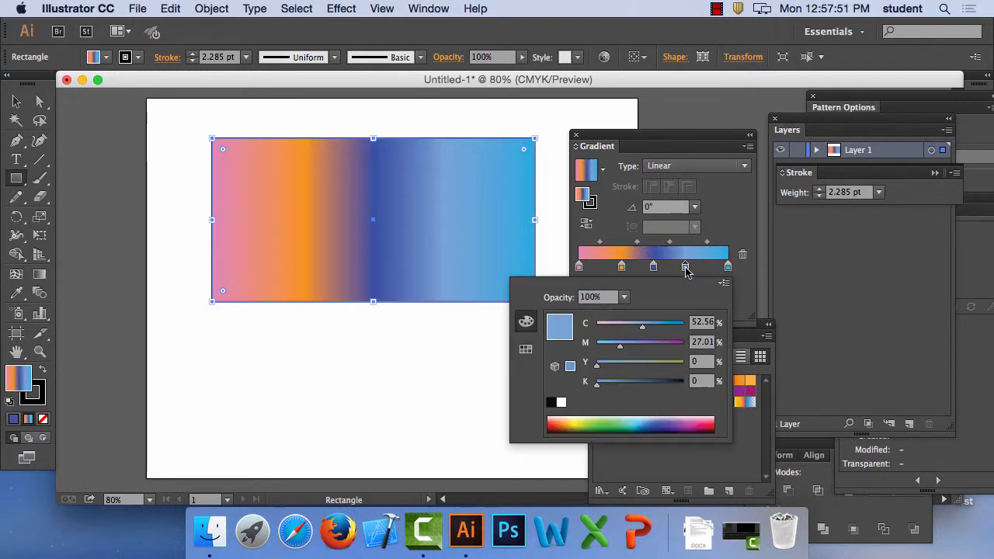
{"action": "left_click_drag", "start_coordinate": [700, 423], "coordinate": [703, 404]}
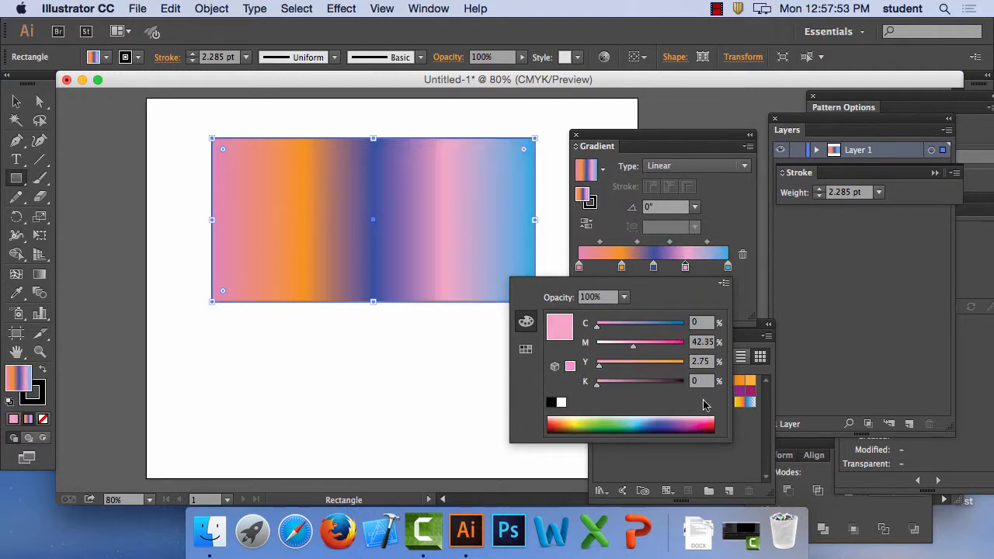
{"action": "left_click", "coordinate": [672, 248]}
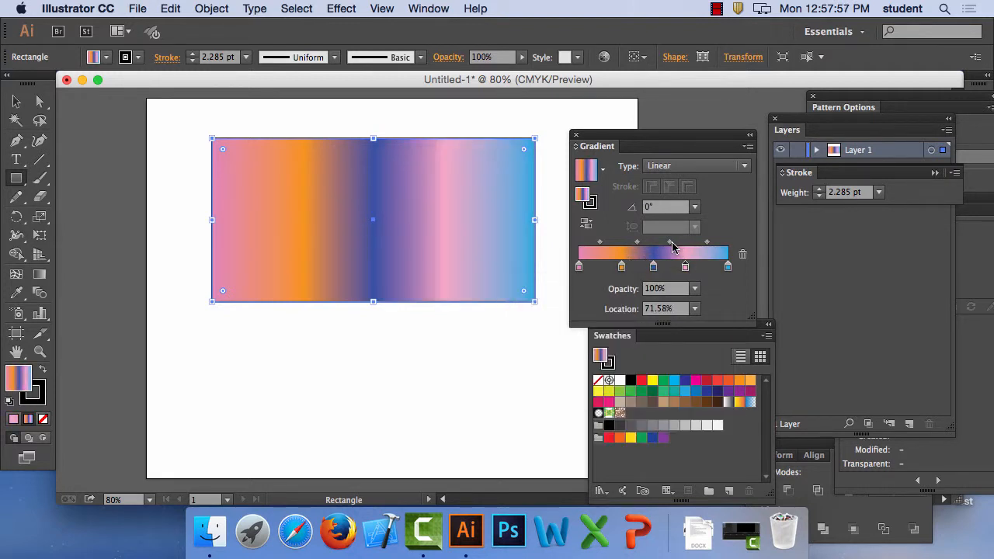
- Shift the orange stop toward the gradient's start, the light pink stop toward its end, and the dark blue stop to about 51%
{"action": "mouse_move", "coordinate": [686, 268]}
{"action": "left_mouse_down"}
{"action": "mouse_move", "coordinate": [724, 268]}
{"action": "mouse_move", "coordinate": [655, 269]}
{"action": "mouse_move", "coordinate": [693, 274]}
{"action": "left_mouse_up"}
{"action": "mouse_move", "coordinate": [621, 268]}
{"action": "left_mouse_down"}
{"action": "mouse_move", "coordinate": [684, 269]}
{"action": "mouse_move", "coordinate": [610, 269]}
{"action": "left_mouse_up"}
{"action": "left_click_drag", "start_coordinate": [688, 270], "coordinate": [649, 269]}
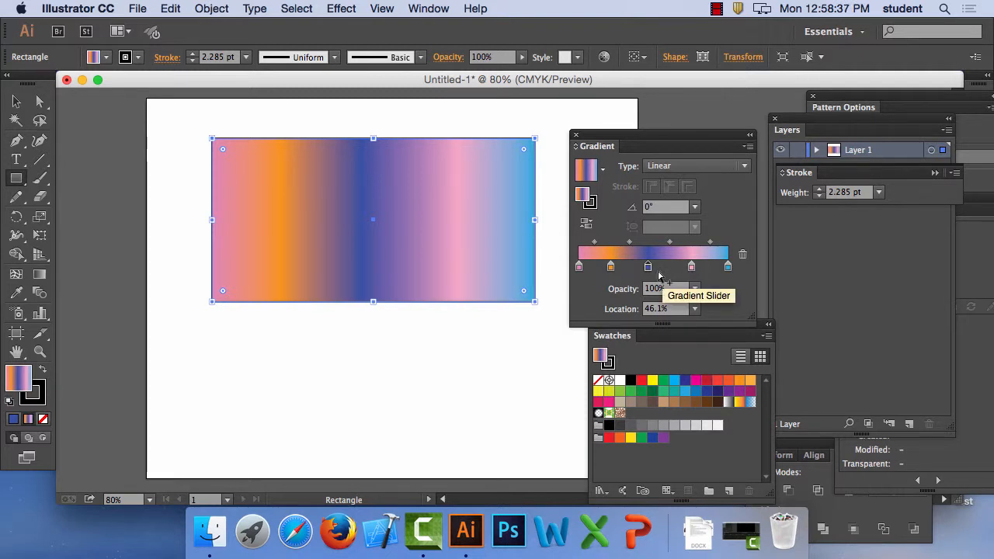
{"action": "left_click_drag", "start_coordinate": [648, 269], "coordinate": [656, 272]}
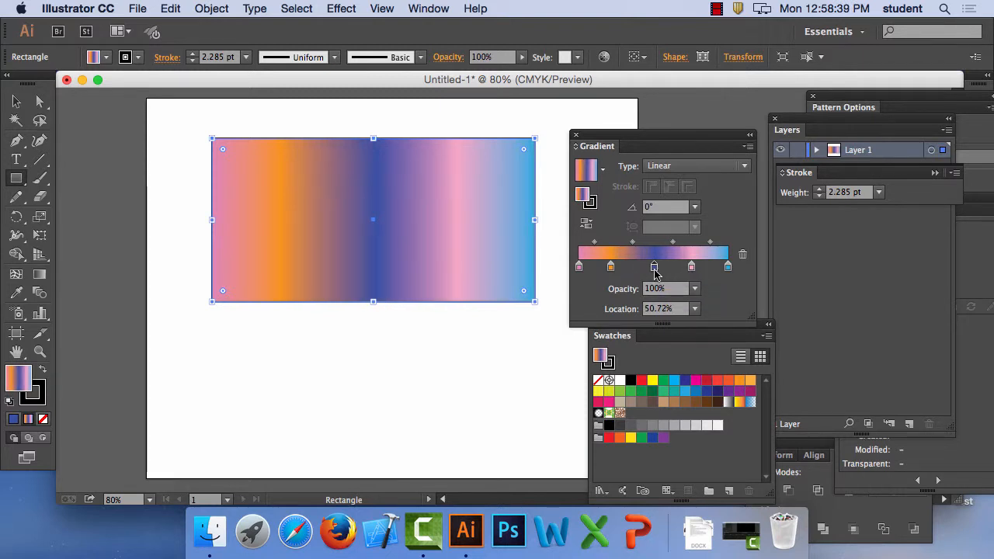
- Remove the orange, dark blue and light pink intermediate stops from the gradient and recolor its start stop orange
{"action": "left_click", "coordinate": [611, 269]}
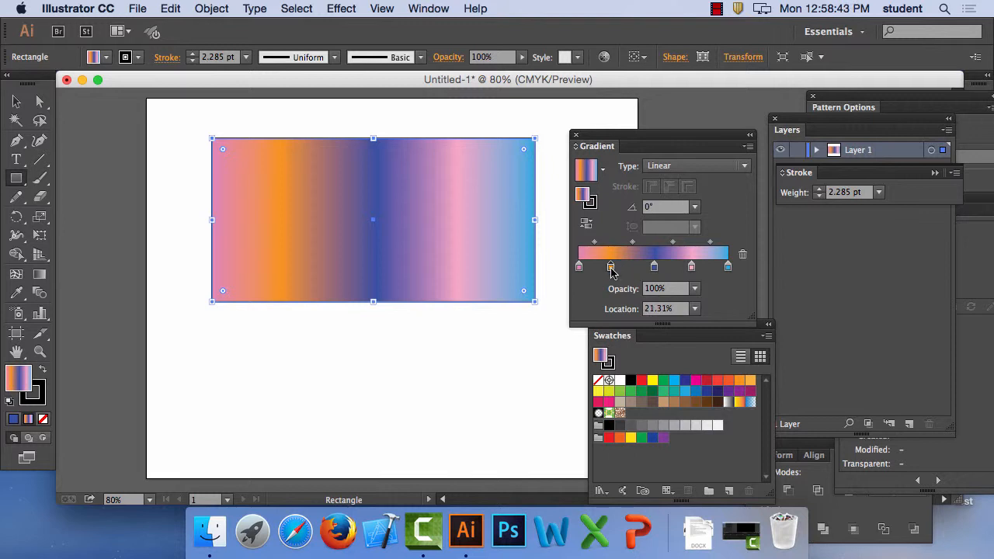
{"action": "left_click_drag", "start_coordinate": [612, 269], "coordinate": [615, 299]}
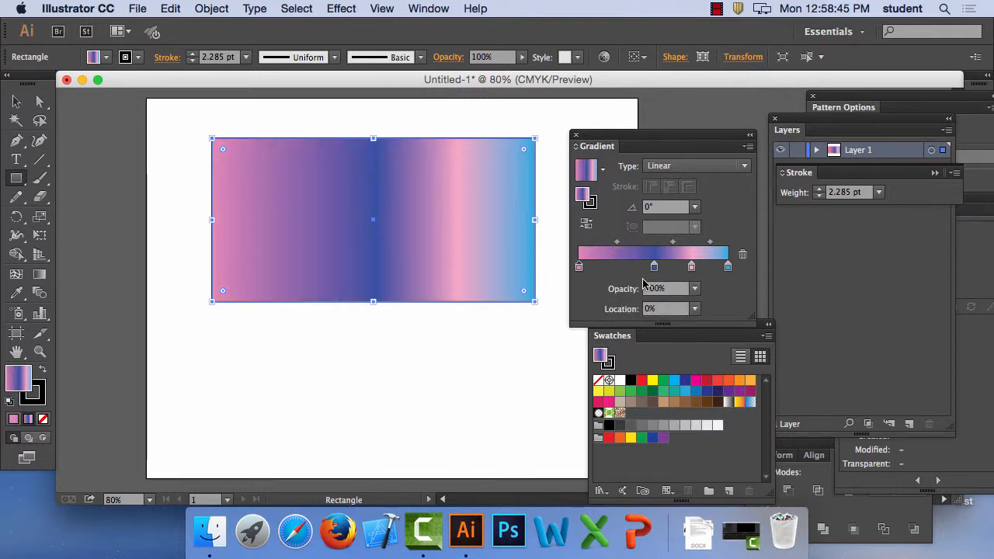
{"action": "left_click_drag", "start_coordinate": [655, 270], "coordinate": [628, 345]}
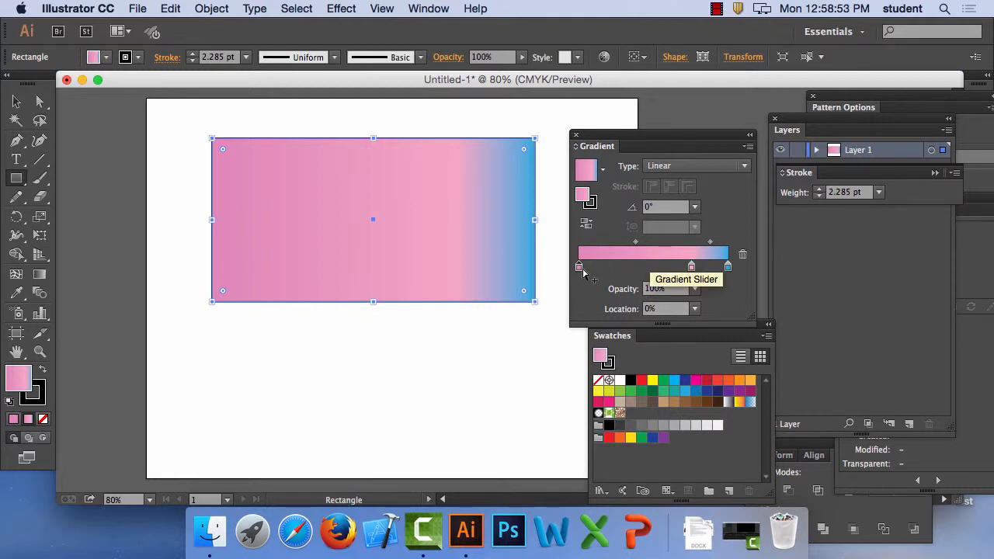
{"action": "left_click_drag", "start_coordinate": [739, 380], "coordinate": [579, 268]}
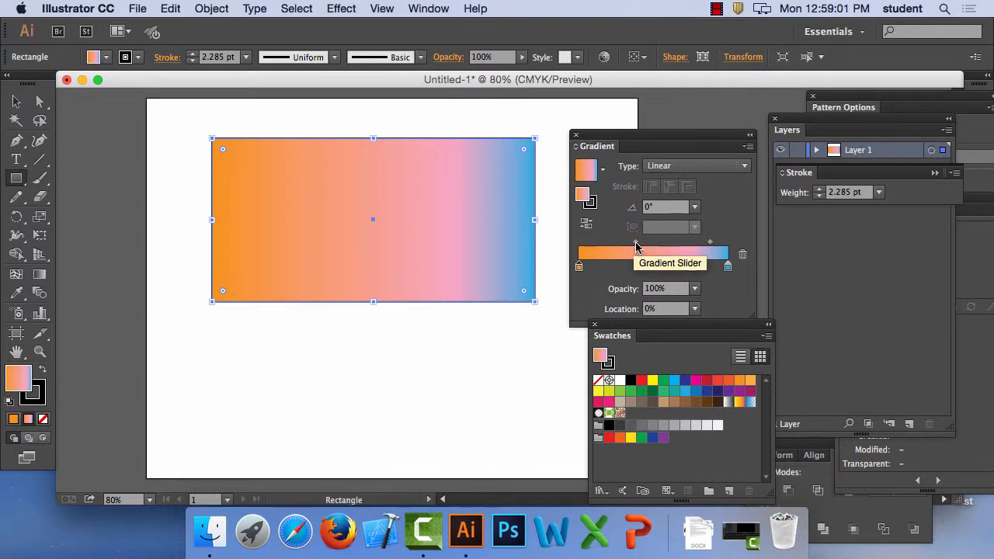
{"action": "left_click_drag", "start_coordinate": [634, 246], "coordinate": [668, 266]}
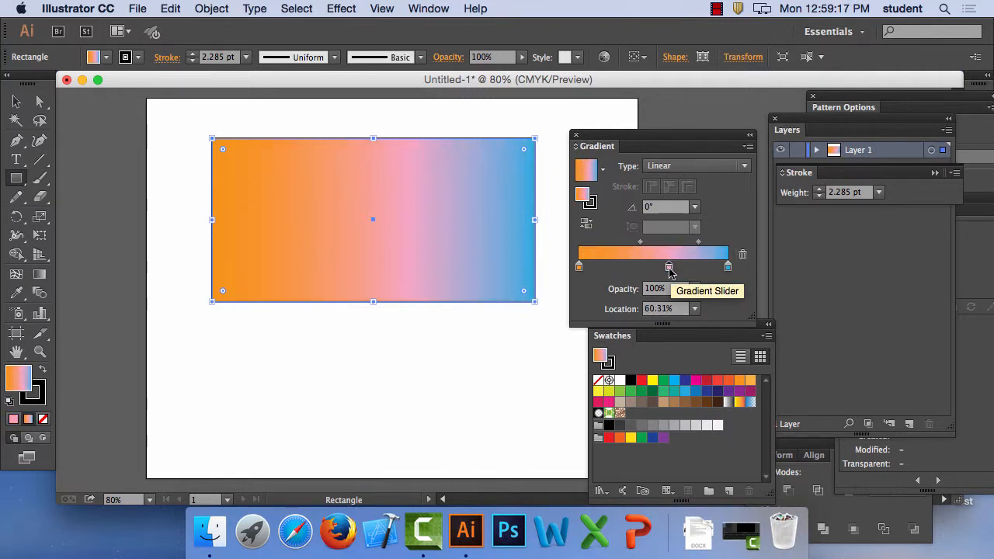
{"action": "left_click_drag", "start_coordinate": [669, 268], "coordinate": [665, 286]}
- Add a red stop (C=0 M=90 Y=85 K=0) to the gradient at about 62% and delete it again
{"action": "left_click", "coordinate": [670, 267]}
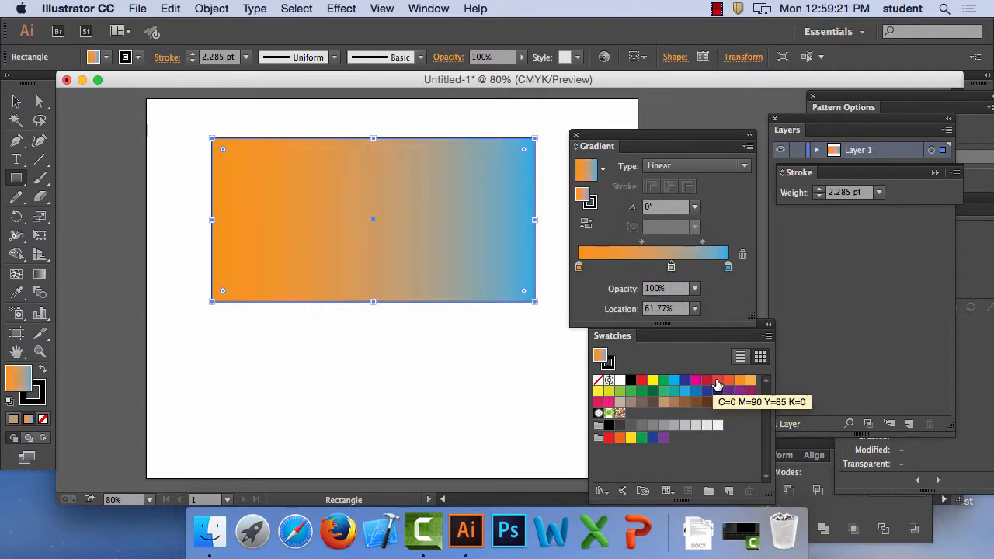
{"action": "left_click_drag", "start_coordinate": [716, 384], "coordinate": [672, 271]}
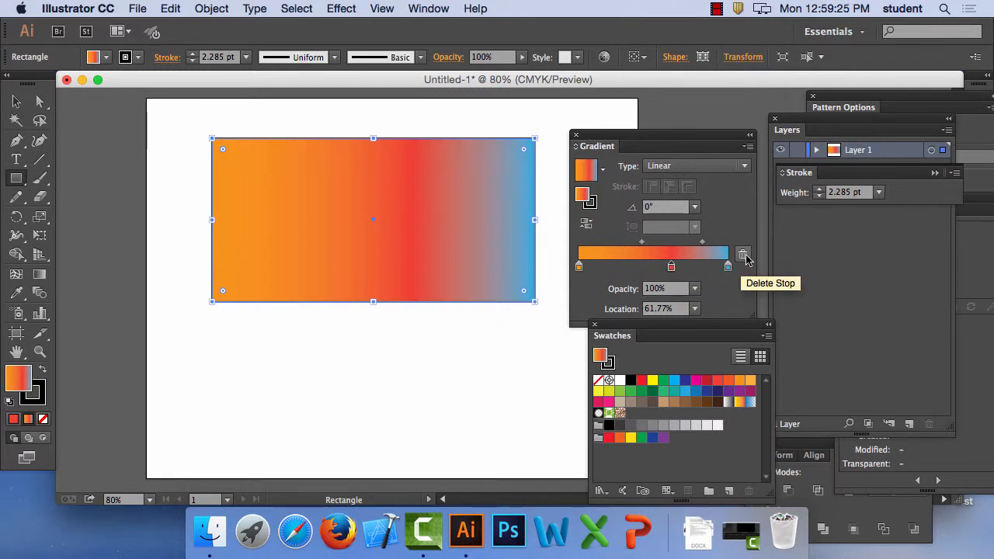
{"action": "left_click", "coordinate": [744, 258]}
- Try another intermediate gradient stop, colored orange-red at 22%, and remove it again
{"action": "left_click", "coordinate": [690, 270]}
{"action": "left_click_drag", "start_coordinate": [690, 269], "coordinate": [648, 269]}
{"action": "left_click_drag", "start_coordinate": [728, 381], "coordinate": [614, 269]}
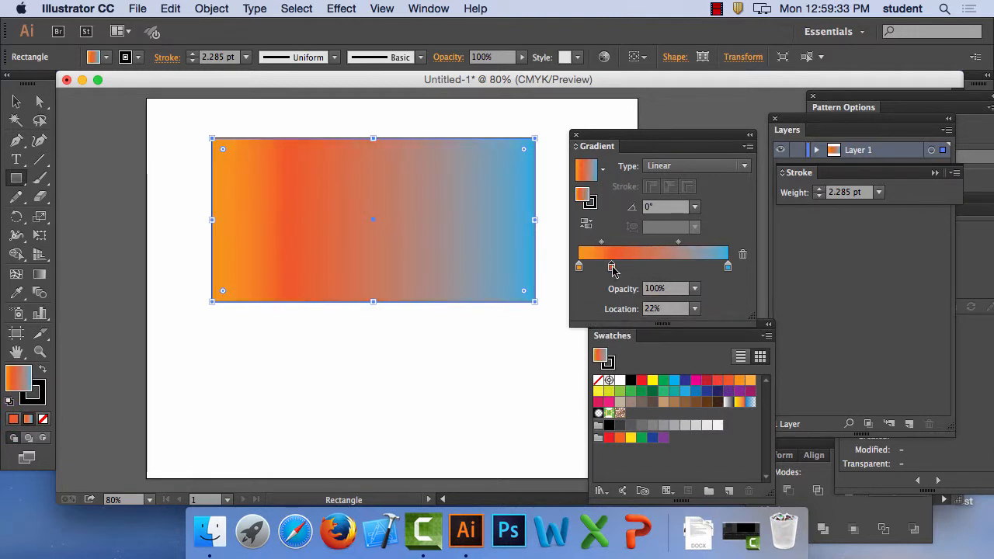
{"action": "left_click_drag", "start_coordinate": [612, 269], "coordinate": [611, 310]}
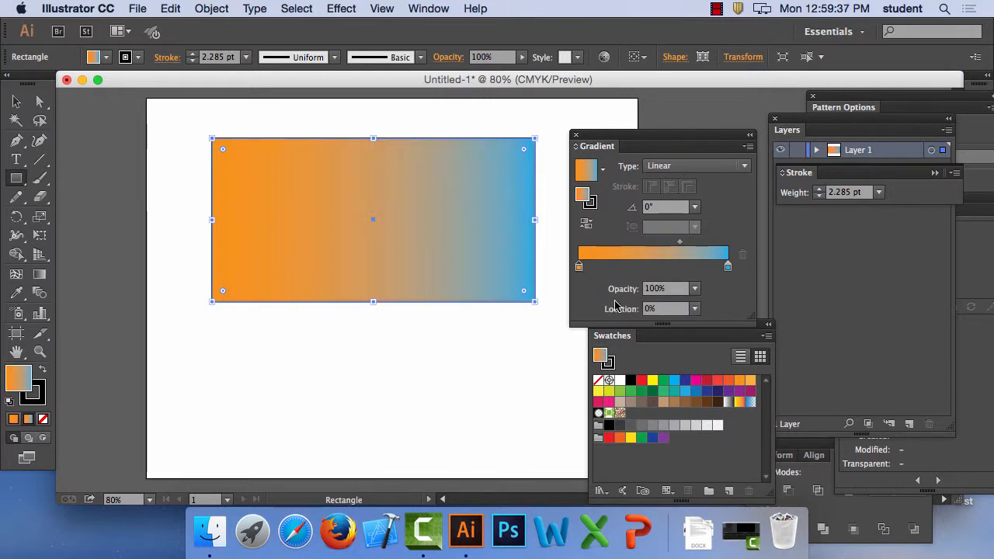
{"action": "left_click", "coordinate": [728, 381]}
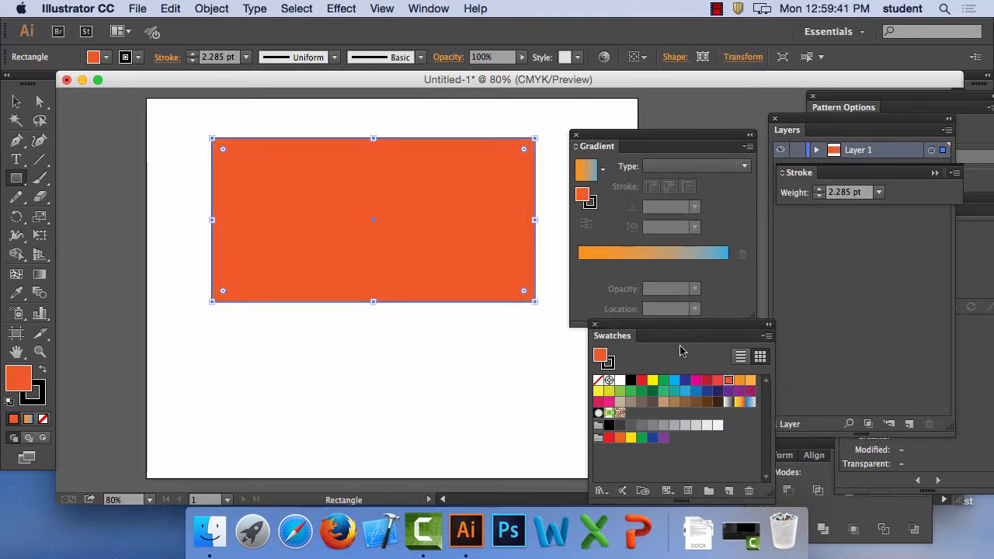
{"action": "left_click", "coordinate": [171, 8]}
{"action": "left_click", "coordinate": [220, 27]}
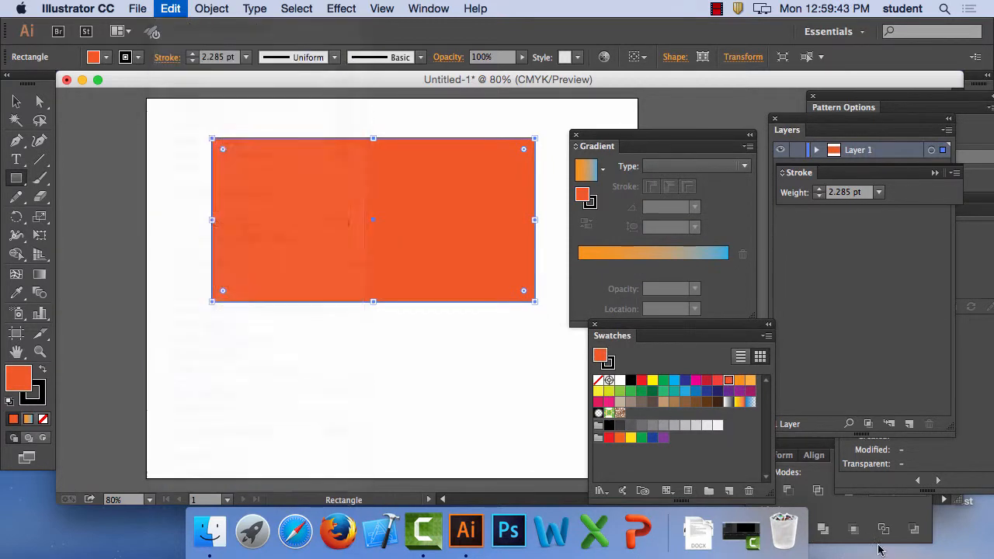
- Add a purple stop to the gradient at about 44%
{"action": "left_click_drag", "start_coordinate": [726, 396], "coordinate": [644, 267]}
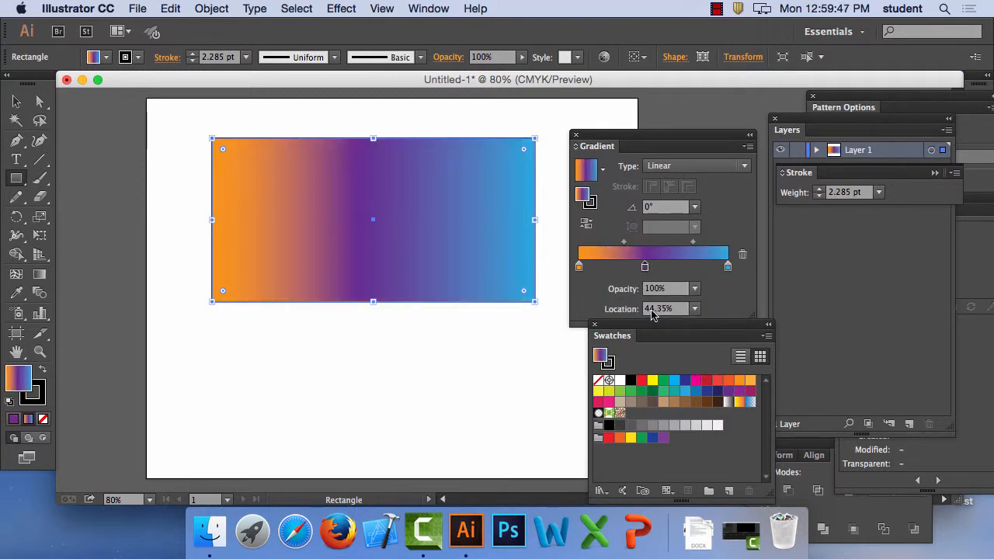
- Try gradient angles of 135° and 60° on the rectangle and reset the angle to 0°
{"action": "left_click", "coordinate": [694, 206]}
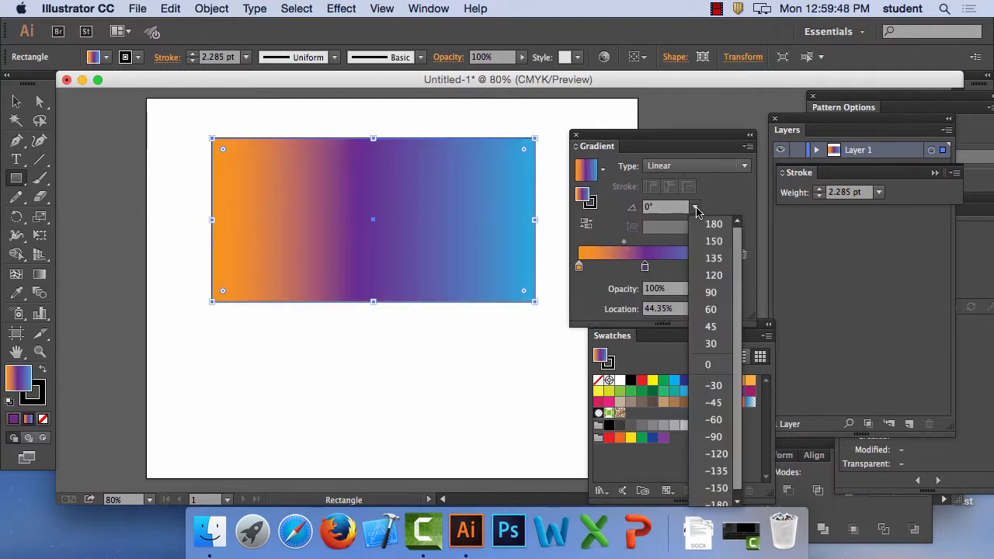
{"action": "left_click", "coordinate": [709, 258]}
{"action": "left_click", "coordinate": [694, 206]}
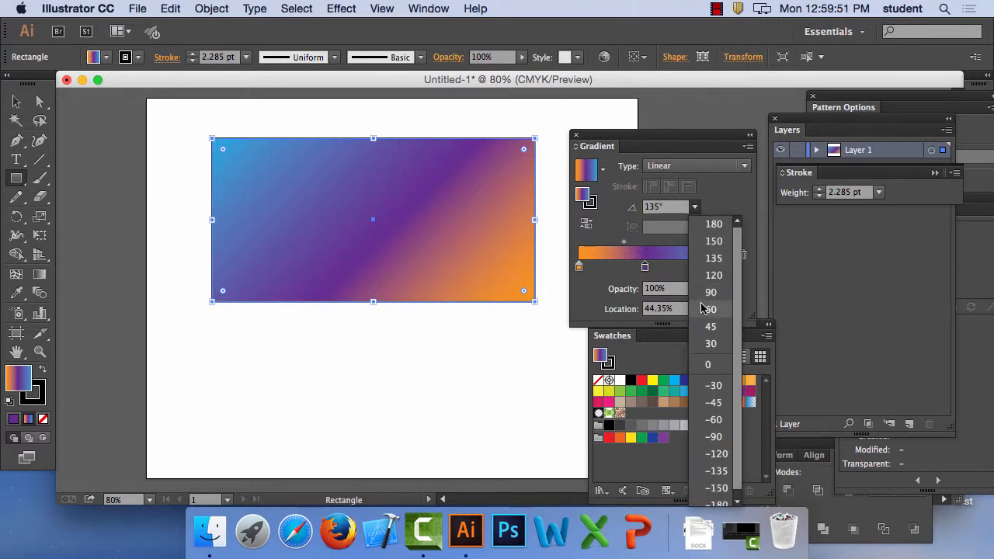
{"action": "left_click", "coordinate": [702, 308]}
{"action": "left_click", "coordinate": [694, 206]}
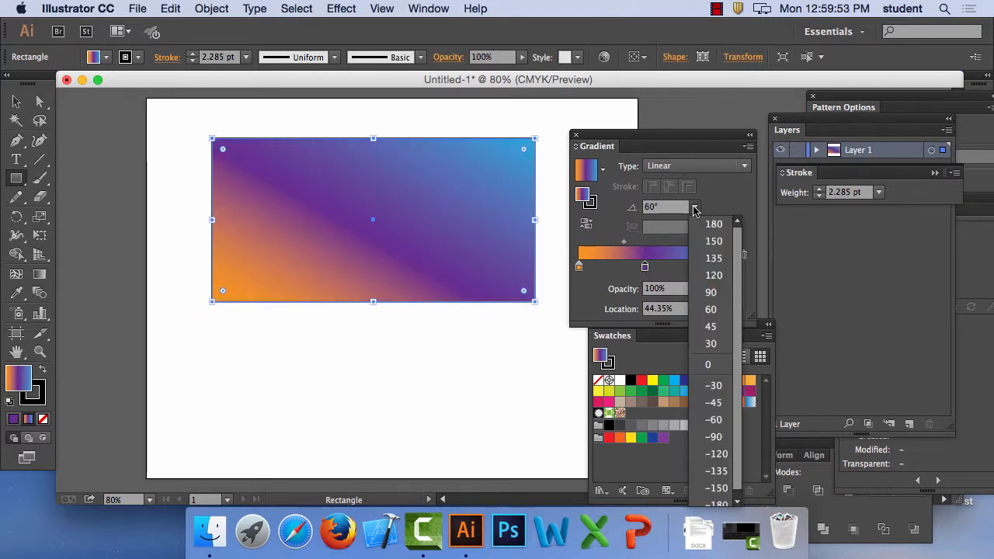
{"action": "left_click", "coordinate": [701, 359]}
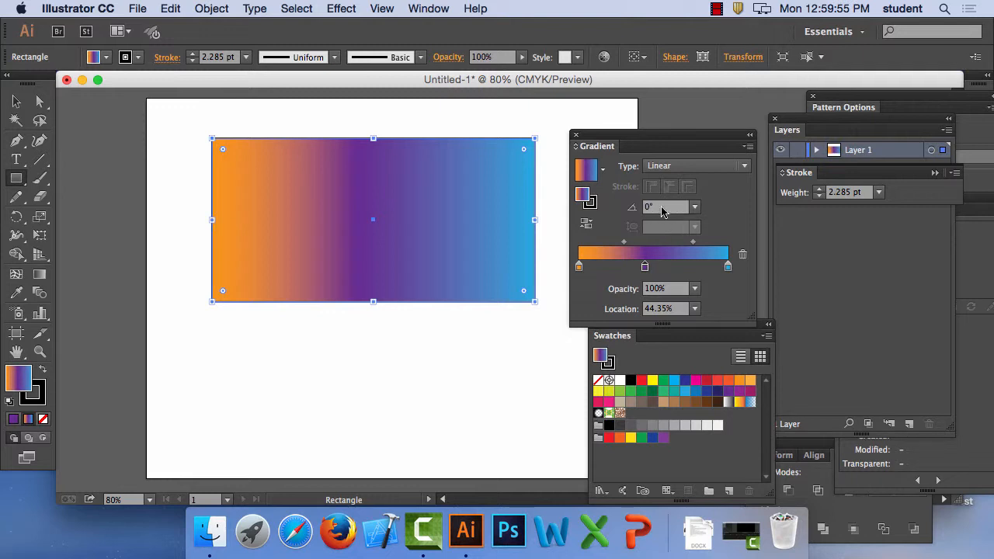
- Redraw the rectangle's gradient in several directions with the Gradient tool, ending with a long diagonal at about -143°
{"action": "left_click", "coordinate": [42, 278]}
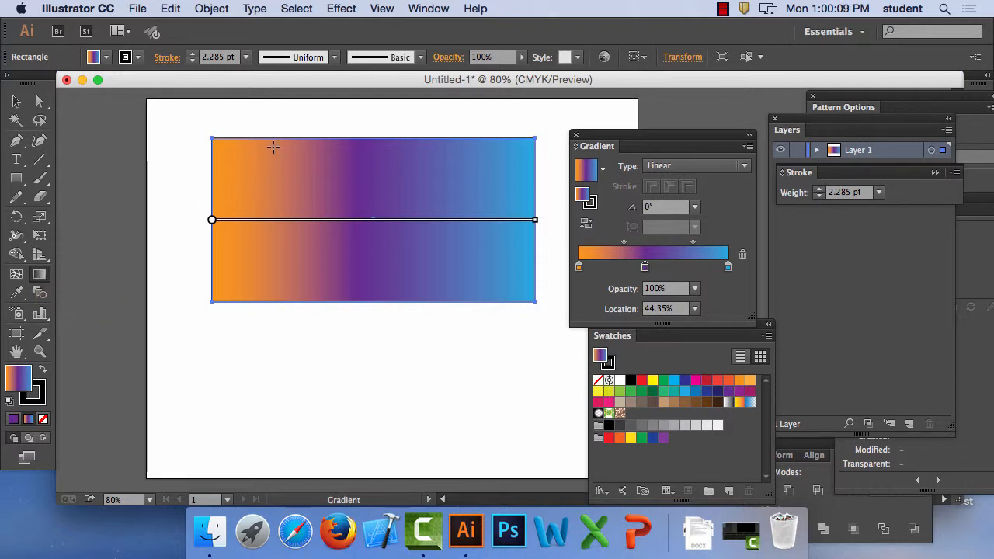
{"action": "left_click_drag", "start_coordinate": [273, 147], "coordinate": [384, 244]}
{"action": "left_click_drag", "start_coordinate": [379, 157], "coordinate": [371, 293]}
{"action": "left_click_drag", "start_coordinate": [452, 185], "coordinate": [324, 240]}
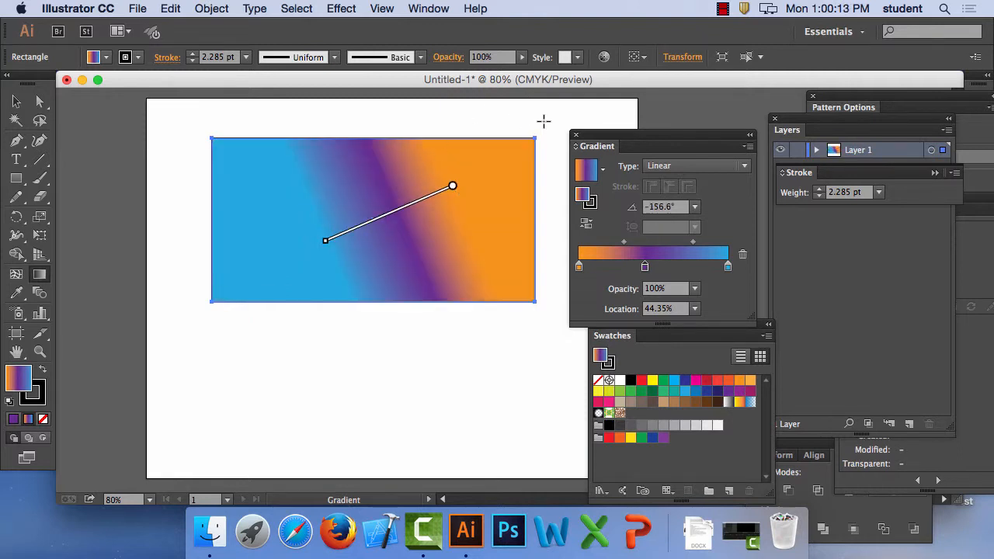
{"action": "mouse_move", "coordinate": [543, 121]}
{"action": "left_mouse_down"}
{"action": "mouse_move", "coordinate": [251, 339]}
{"action": "mouse_move", "coordinate": [182, 362]}
{"action": "left_mouse_up"}
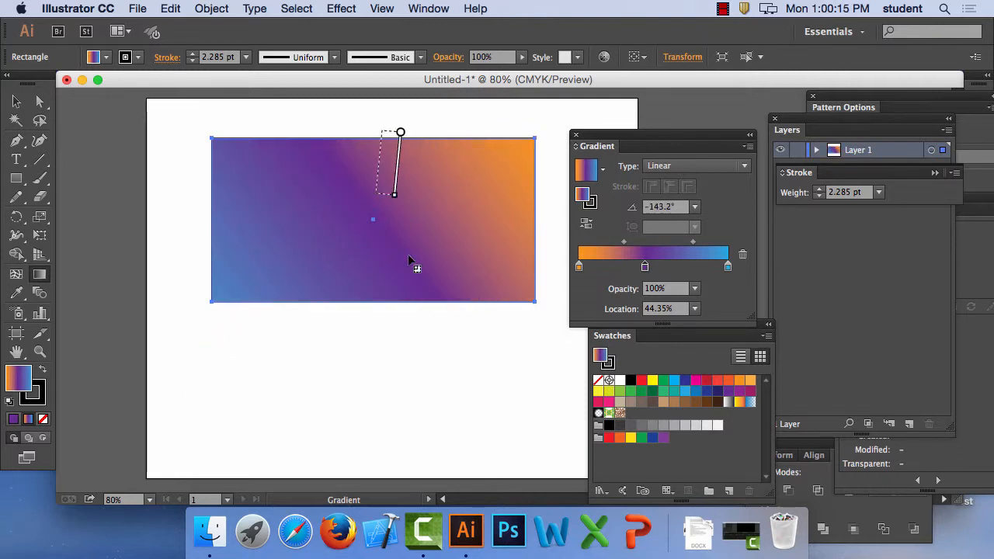
- Redraw the gradient from the rectangle's upper edge to well below it, ending with a vertical run at about -90°
{"action": "left_click_drag", "start_coordinate": [357, 142], "coordinate": [421, 443]}
{"action": "left_click_drag", "start_coordinate": [235, 135], "coordinate": [332, 428]}
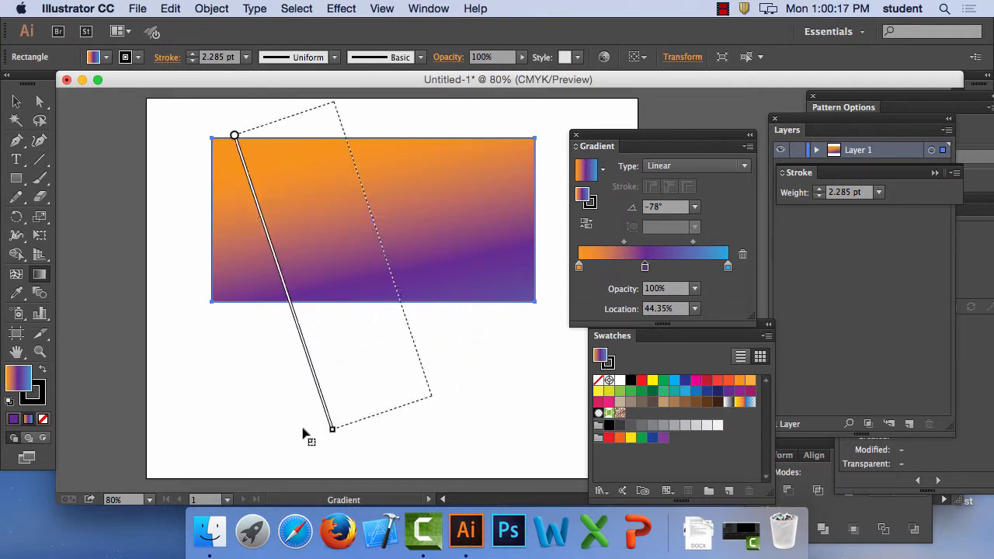
{"action": "left_click_drag", "start_coordinate": [351, 111], "coordinate": [401, 409]}
{"action": "left_click_drag", "start_coordinate": [373, 124], "coordinate": [374, 424]}
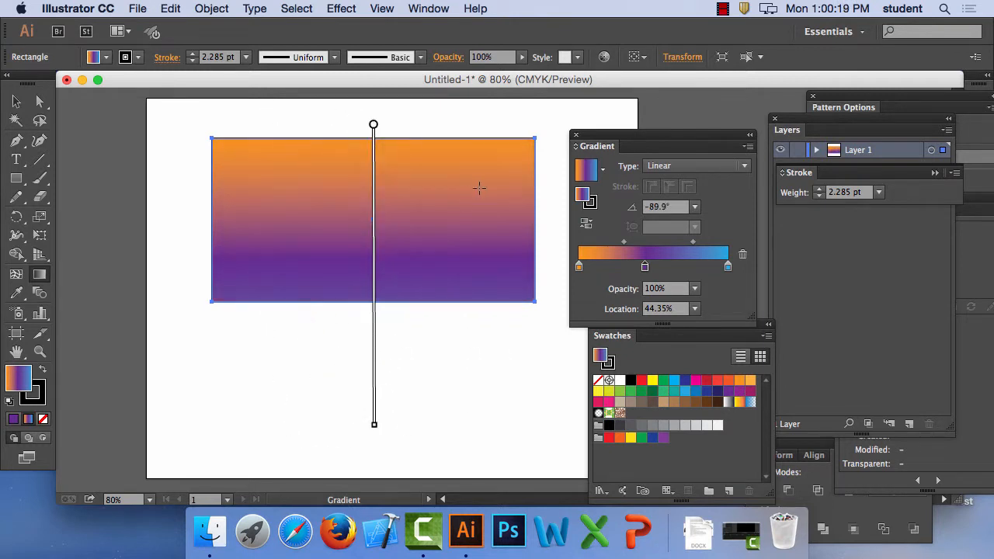
- Redraw the gradient along diagonals sloping down to the lower left, ending at about -100°
{"action": "mouse_move", "coordinate": [446, 124]}
{"action": "left_mouse_down"}
{"action": "mouse_move", "coordinate": [437, 160]}
{"action": "mouse_move", "coordinate": [255, 290]}
{"action": "left_mouse_up"}
{"action": "left_click_drag", "start_coordinate": [400, 131], "coordinate": [336, 341]}
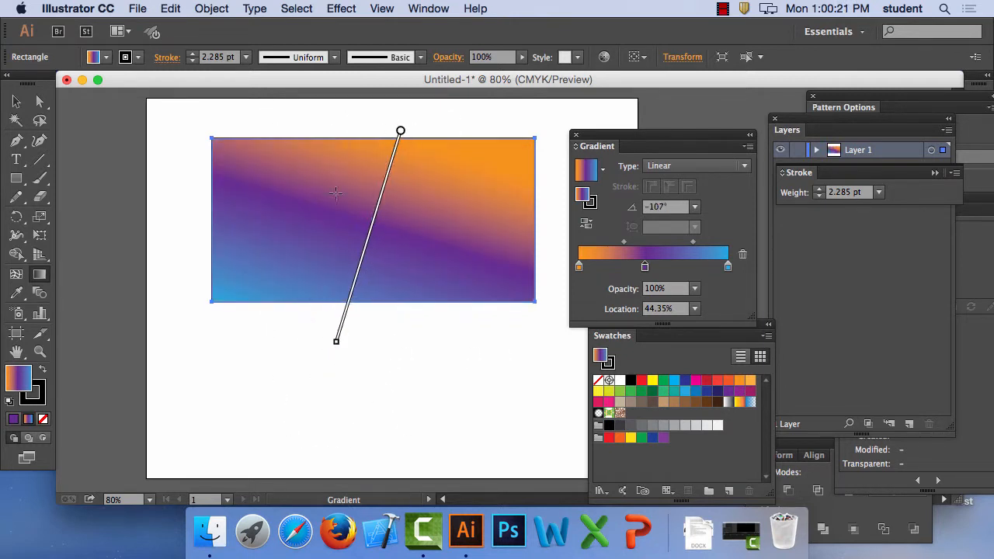
{"action": "left_click_drag", "start_coordinate": [345, 103], "coordinate": [317, 311]}
{"action": "left_click_drag", "start_coordinate": [393, 111], "coordinate": [350, 346]}
{"action": "mouse_move", "coordinate": [242, 86]}
{"action": "left_mouse_down"}
{"action": "mouse_move", "coordinate": [298, 197]}
{"action": "mouse_move", "coordinate": [264, 88]}
{"action": "mouse_move", "coordinate": [246, 89]}
{"action": "left_mouse_up"}
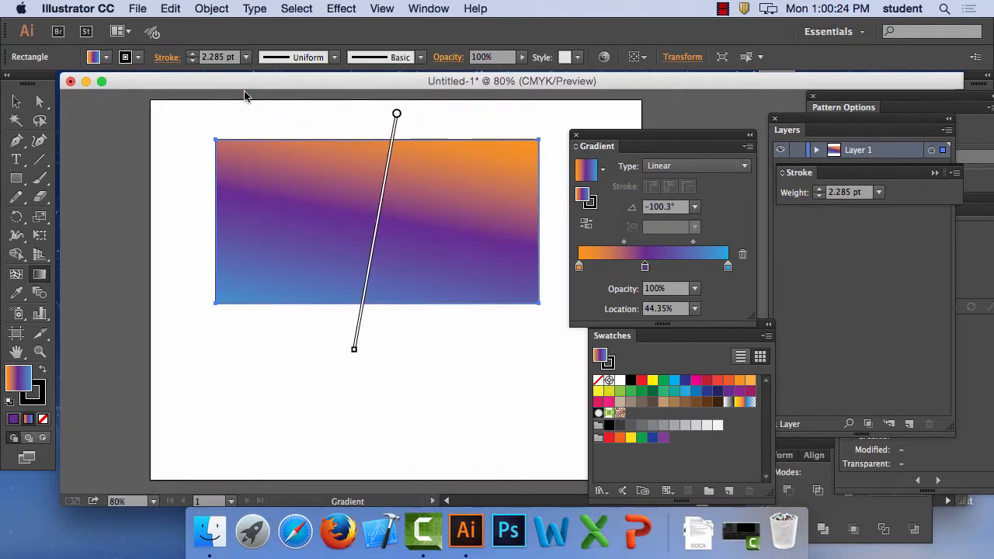
- Redraw the gradient with the Gradient tool using progressively shorter strokes near the rectangle's center for a narrow color transition
{"action": "left_click", "coordinate": [40, 274]}
{"action": "left_click_drag", "start_coordinate": [342, 129], "coordinate": [447, 342]}
{"action": "left_click_drag", "start_coordinate": [411, 130], "coordinate": [422, 328]}
{"action": "left_click_drag", "start_coordinate": [335, 184], "coordinate": [335, 211]}
{"action": "left_click_drag", "start_coordinate": [377, 186], "coordinate": [377, 246]}
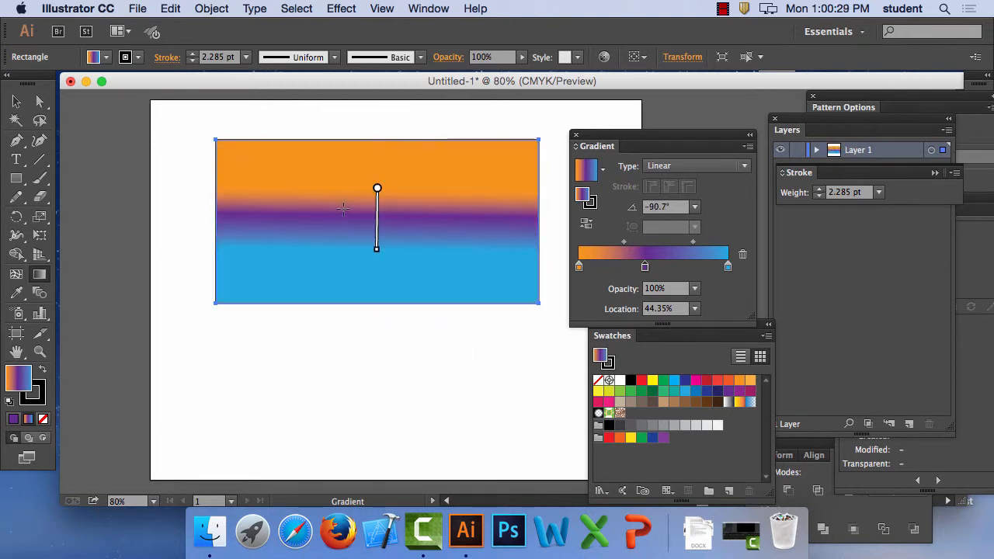
{"action": "mouse_move", "coordinate": [376, 207]}
{"action": "left_mouse_down"}
{"action": "mouse_move", "coordinate": [379, 241]}
{"action": "mouse_move", "coordinate": [353, 229]}
{"action": "mouse_move", "coordinate": [360, 222]}
{"action": "left_mouse_up"}
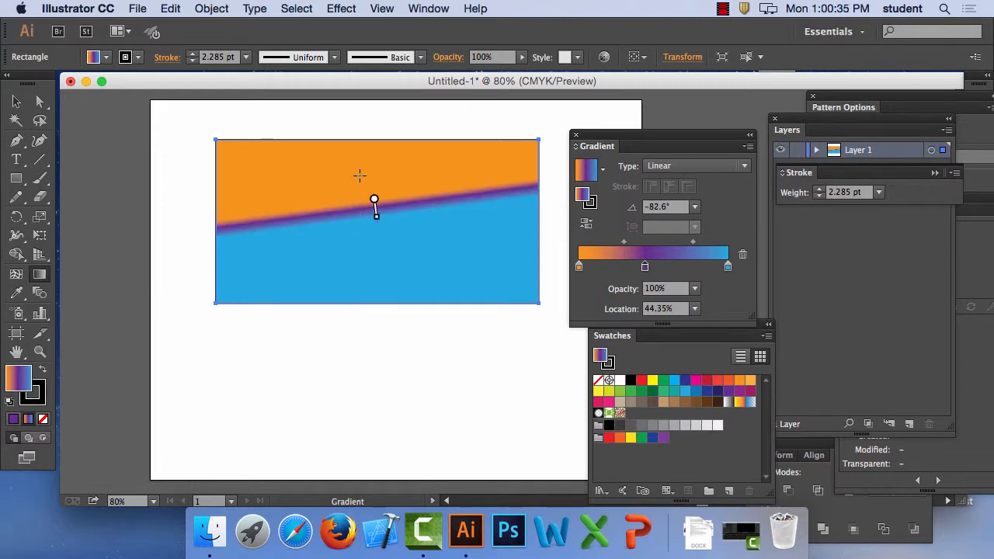
- Redraw the gradient toward the lower right at about -65° and add a stop between the purple and blue ones
{"action": "left_click_drag", "start_coordinate": [359, 175], "coordinate": [388, 284]}
{"action": "left_click_drag", "start_coordinate": [339, 160], "coordinate": [359, 230]}
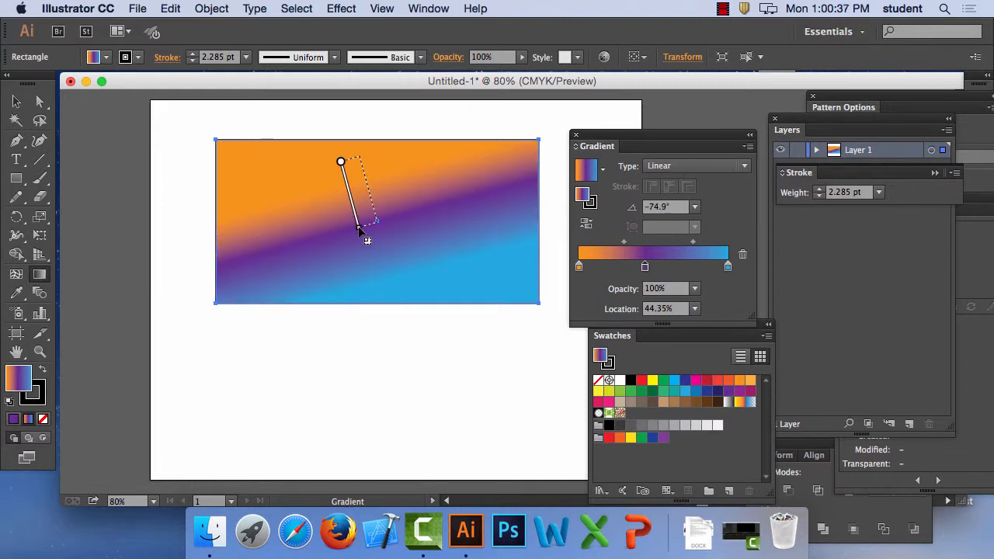
{"action": "left_click_drag", "start_coordinate": [346, 189], "coordinate": [388, 284]}
{"action": "left_click", "coordinate": [374, 235]}
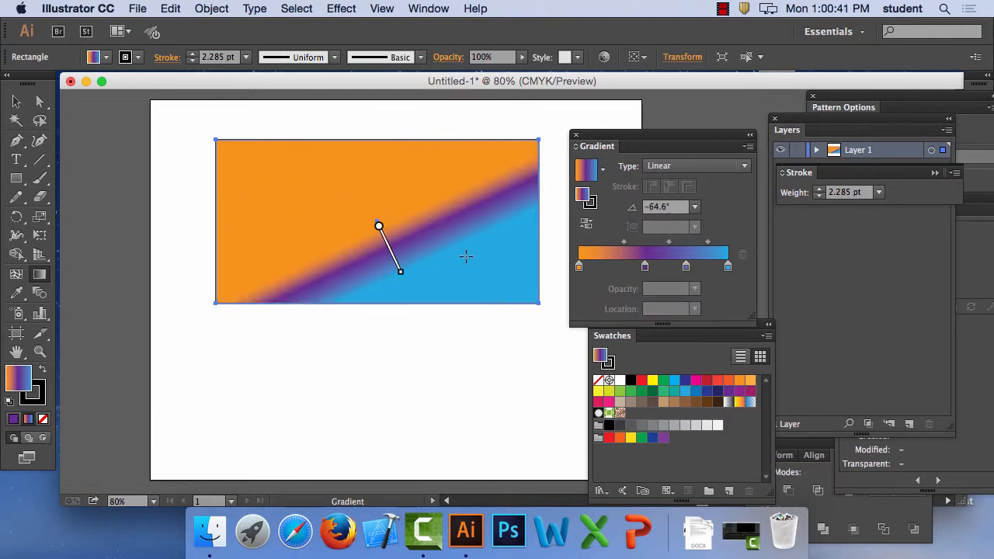
- Redraw the gradient upward from below the rectangle's center to its top edge, at an angle of about 88°
{"action": "left_click_drag", "start_coordinate": [465, 255], "coordinate": [451, 173]}
{"action": "left_click_drag", "start_coordinate": [474, 237], "coordinate": [462, 166]}
{"action": "left_click_drag", "start_coordinate": [422, 271], "coordinate": [430, 184]}
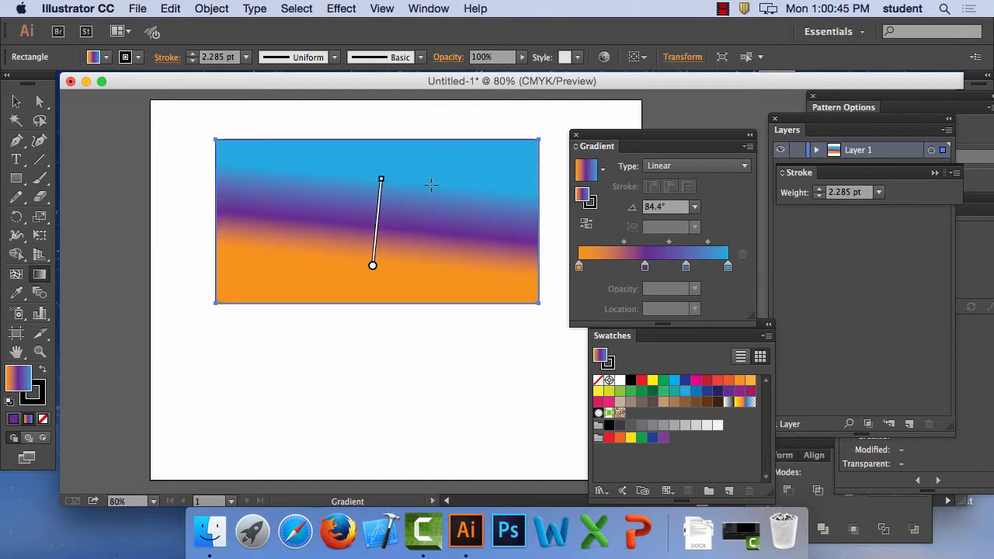
{"action": "mouse_move", "coordinate": [445, 252]}
{"action": "left_mouse_down"}
{"action": "mouse_move", "coordinate": [437, 181]}
{"action": "mouse_move", "coordinate": [456, 200]}
{"action": "mouse_move", "coordinate": [428, 175]}
{"action": "mouse_move", "coordinate": [444, 216]}
{"action": "mouse_move", "coordinate": [450, 111]}
{"action": "mouse_move", "coordinate": [446, 135]}
{"action": "left_mouse_up"}
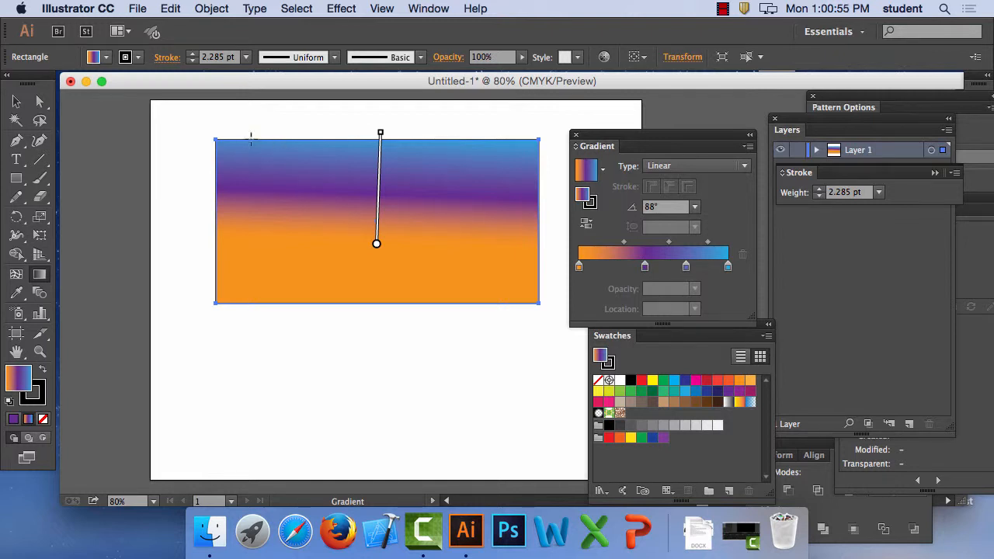
- Delete the gradient-filled rectangle from the artboard
{"action": "left_click", "coordinate": [15, 101]}
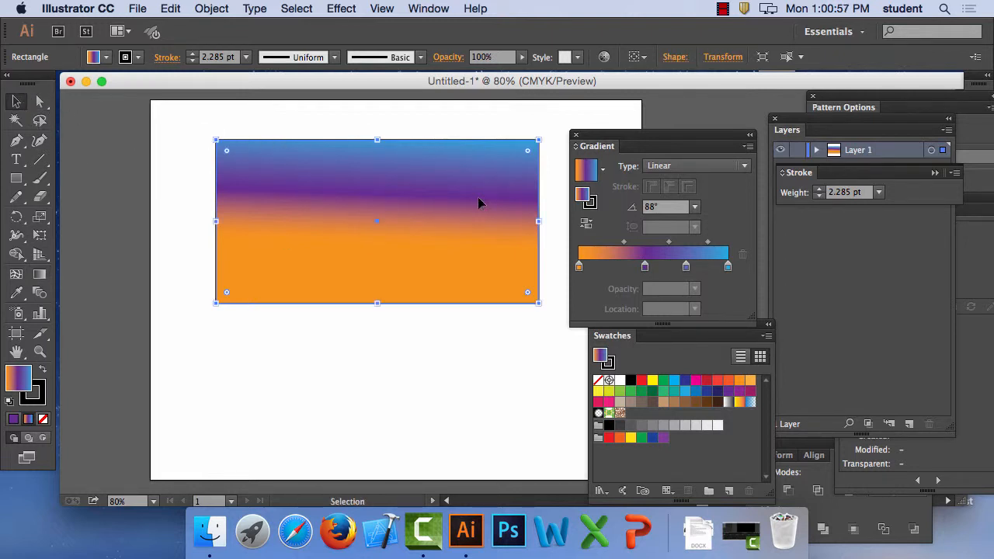
{"action": "key", "text": "Delete"}
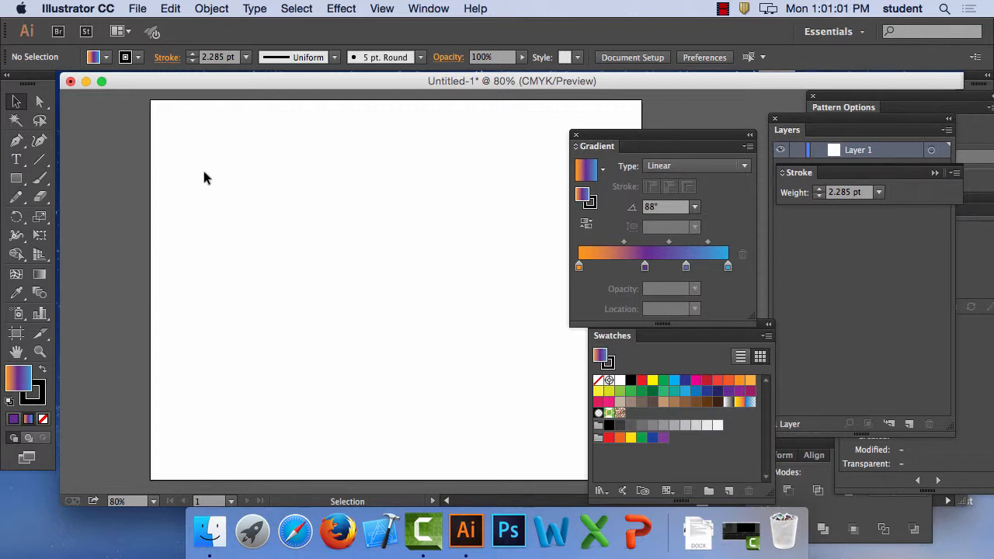
- Draw a gradient-filled circle in the upper middle of the artboard with the Ellipse tool and remove its stroke
{"action": "left_click", "coordinate": [16, 178]}
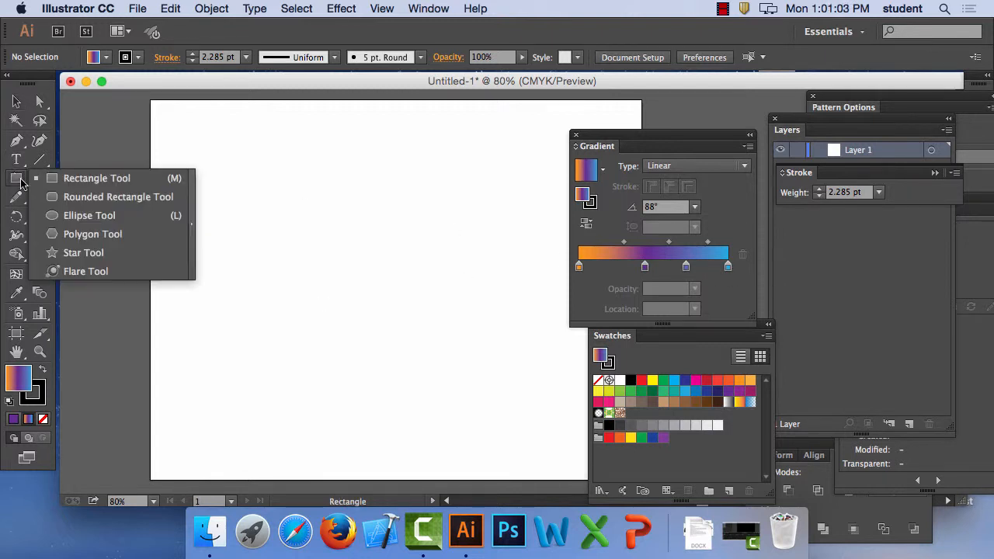
{"action": "left_click", "coordinate": [80, 225]}
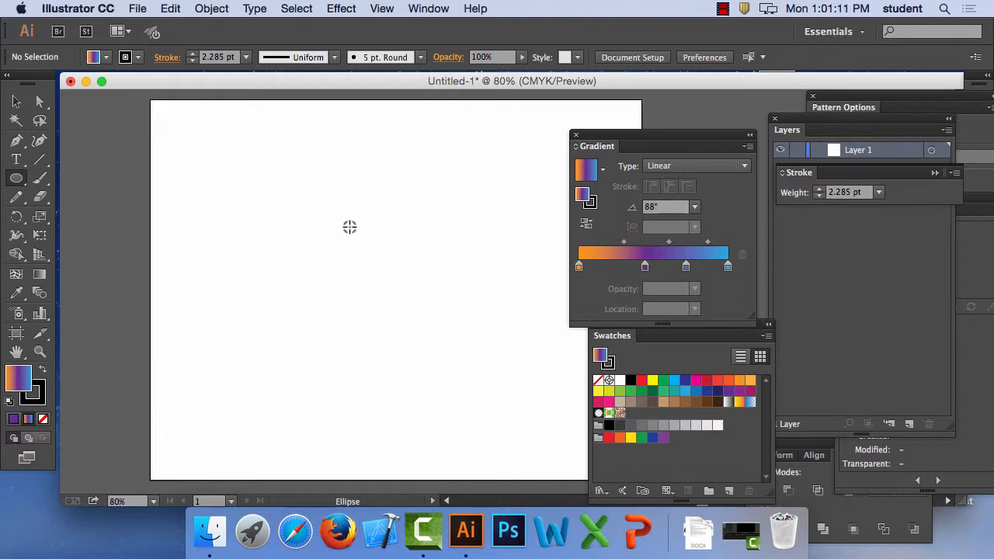
{"action": "left_click_drag", "start_coordinate": [351, 226], "coordinate": [412, 275]}
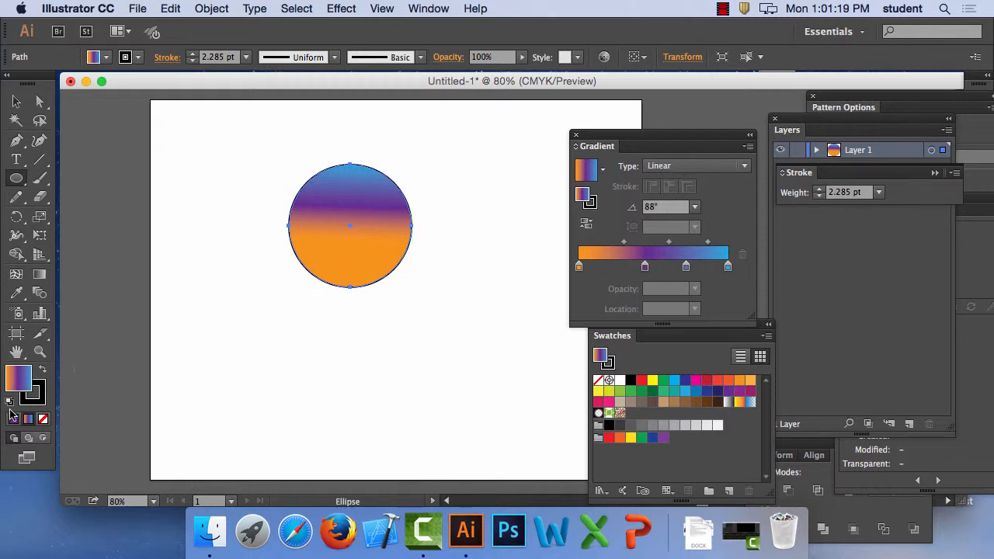
{"action": "left_click", "coordinate": [32, 396]}
{"action": "left_click", "coordinate": [33, 421]}
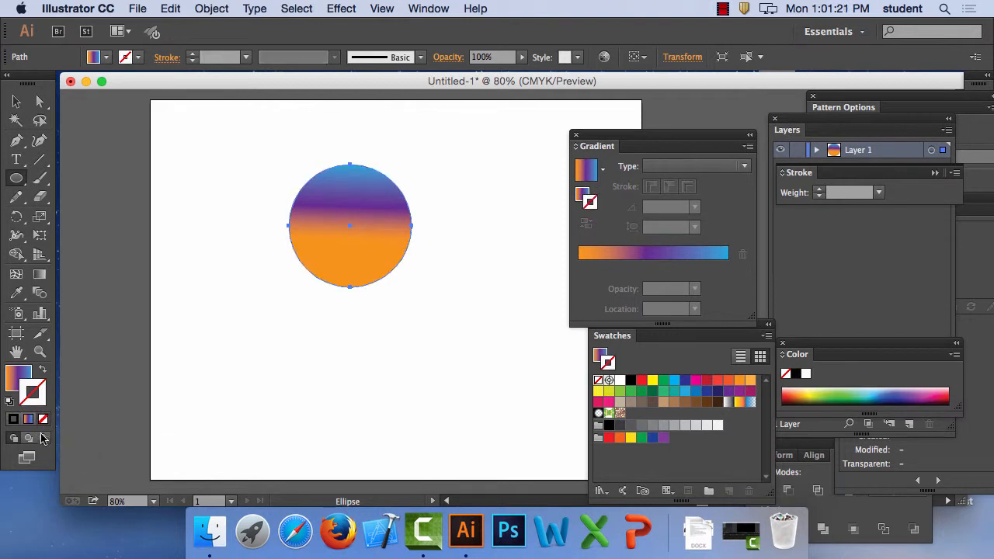
- Change the circle's fill gradient from linear to radial, leaving the stroke at none
{"action": "left_click", "coordinate": [19, 376]}
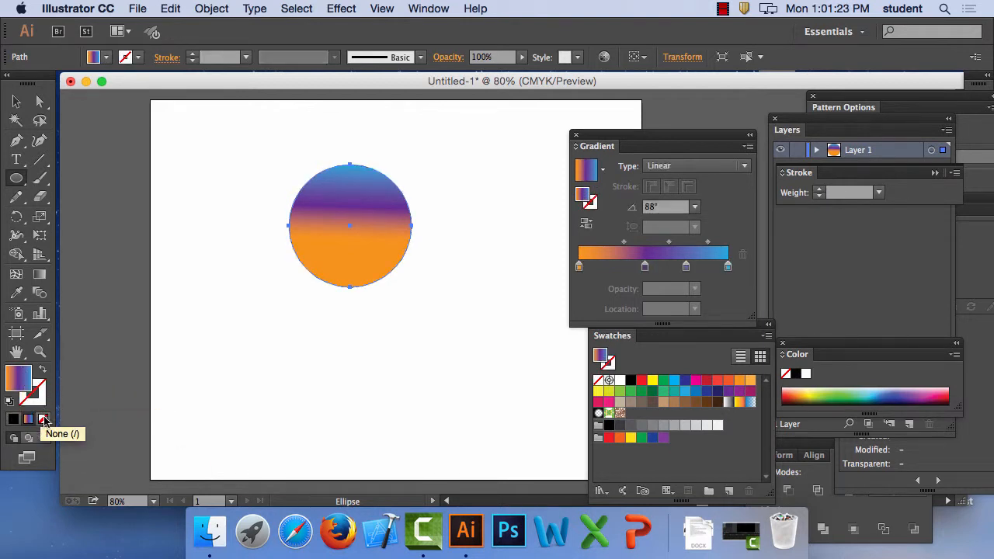
{"action": "left_click", "coordinate": [36, 397]}
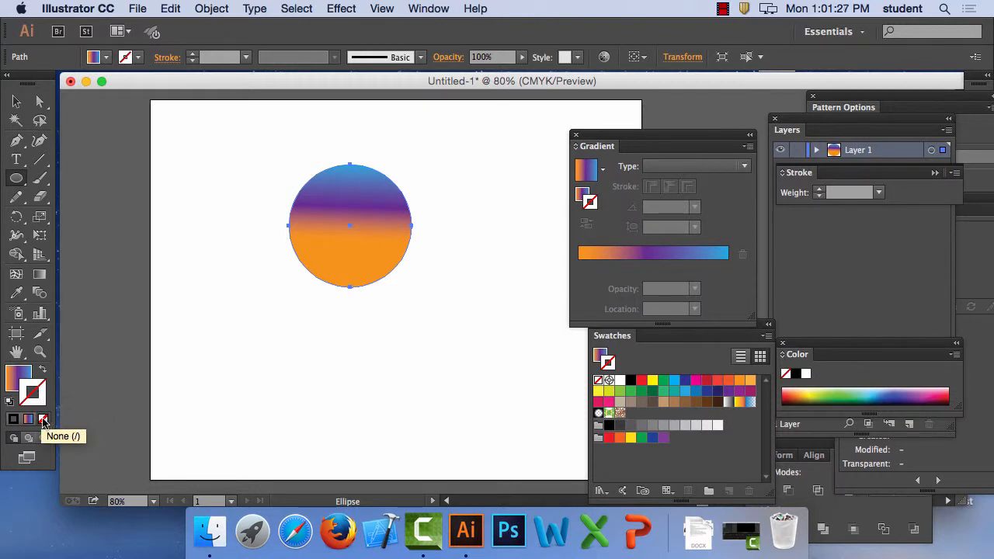
{"action": "left_click", "coordinate": [23, 373]}
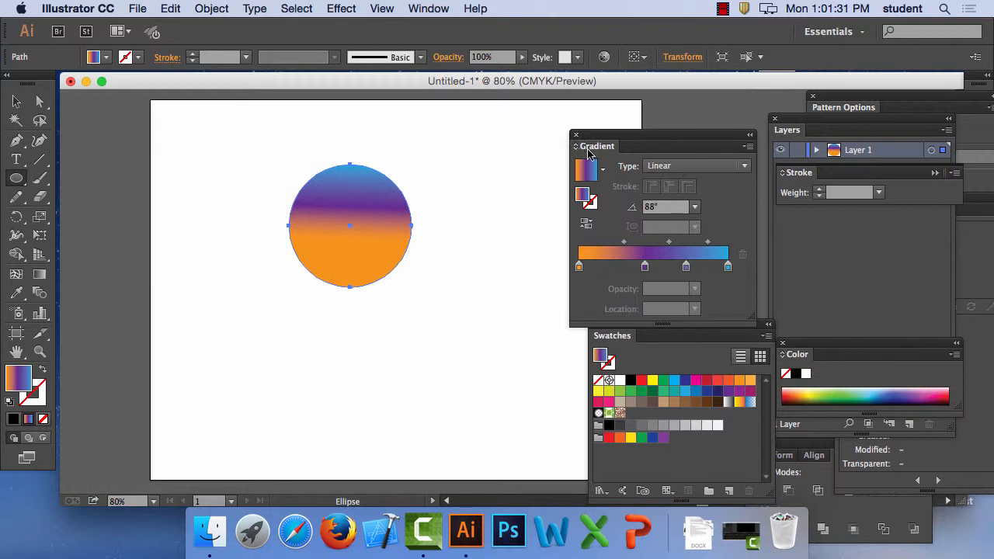
{"action": "left_click", "coordinate": [668, 168]}
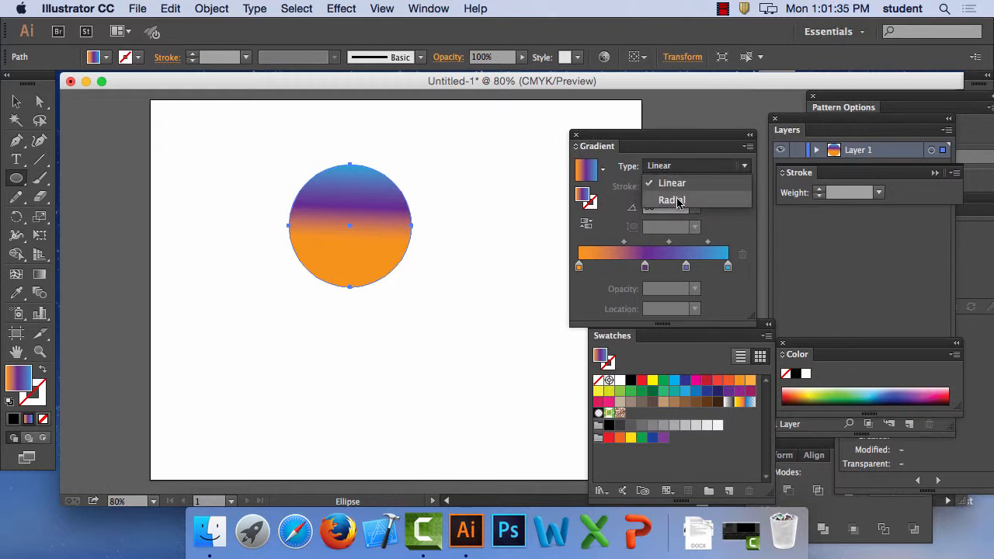
{"action": "left_click", "coordinate": [673, 200]}
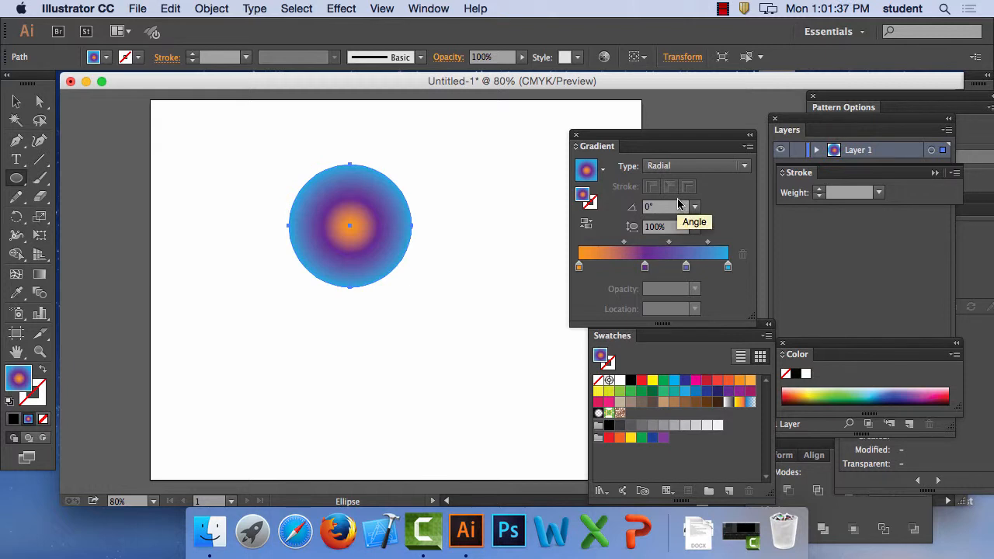
- Remove the purple middle stops and recolor the inner stop cyan and the outer stop dark blue from the swatches
{"action": "left_click_drag", "start_coordinate": [645, 268], "coordinate": [689, 299]}
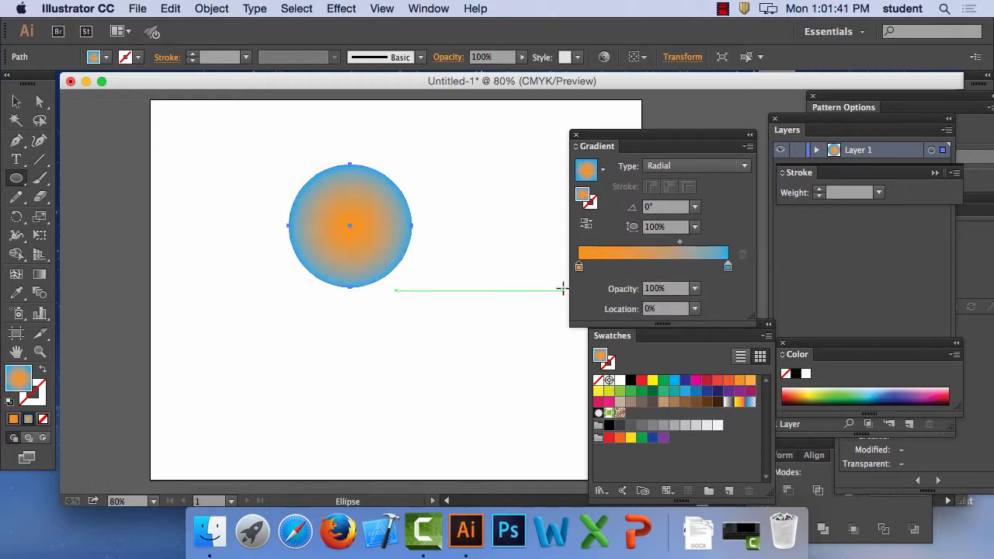
{"action": "left_click_drag", "start_coordinate": [674, 380], "coordinate": [578, 268]}
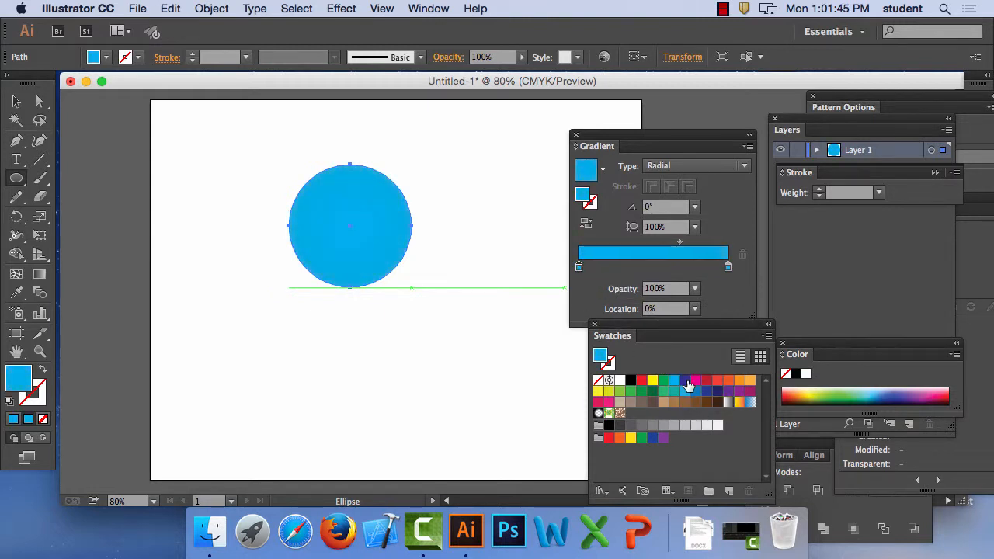
{"action": "left_click_drag", "start_coordinate": [687, 380], "coordinate": [728, 269]}
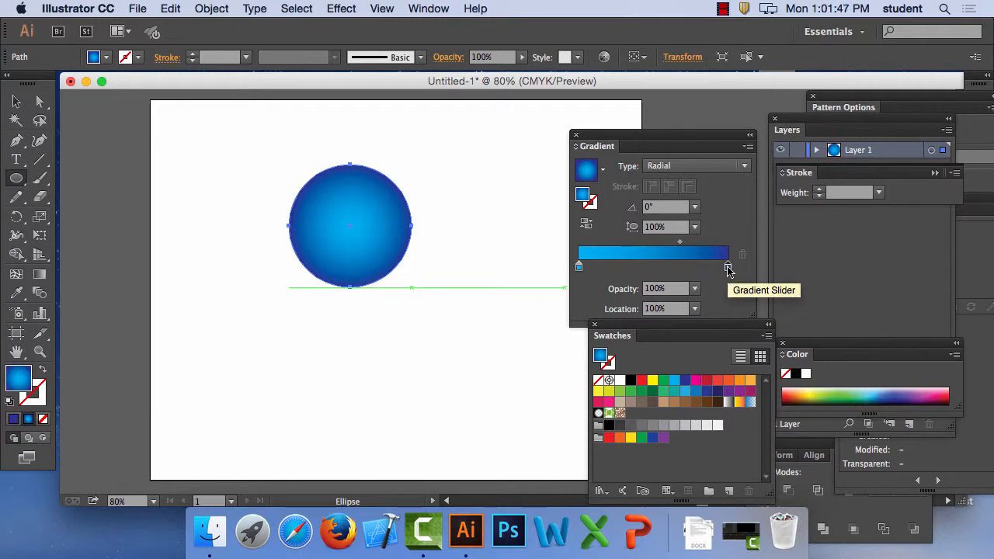
- Move the cyan stop slightly outward, add a stop at 2.13%, and color it pale lavender with C 16 and M 15
{"action": "left_click_drag", "start_coordinate": [578, 267], "coordinate": [596, 267]}
{"action": "left_click", "coordinate": [581, 269]}
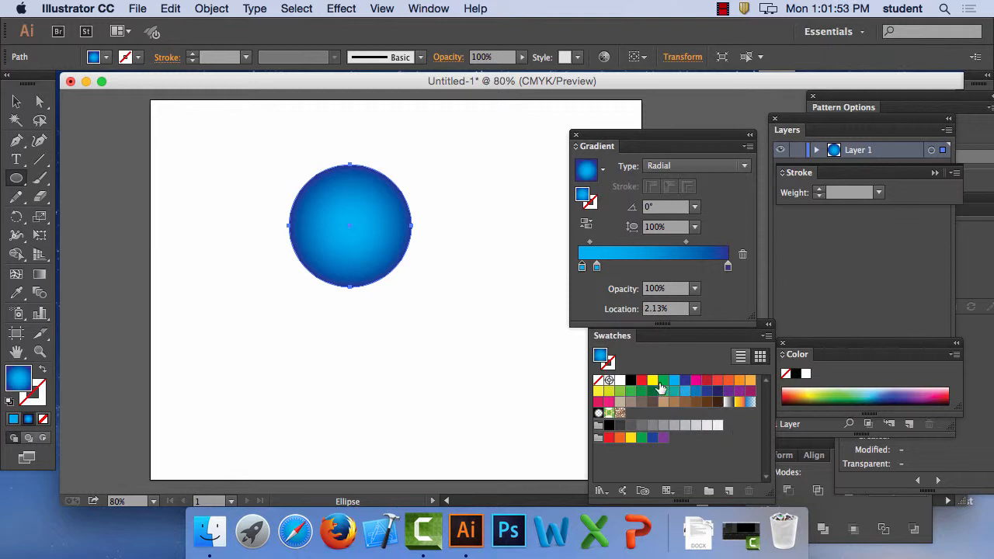
{"action": "left_click_drag", "start_coordinate": [686, 394], "coordinate": [582, 268]}
{"action": "double_click", "coordinate": [582, 268]}
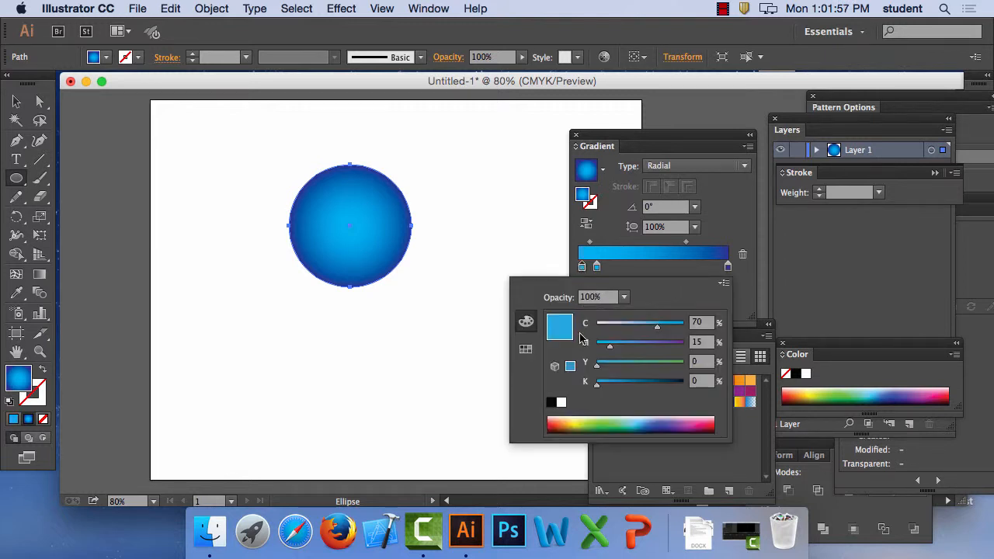
{"action": "left_click_drag", "start_coordinate": [660, 328], "coordinate": [611, 331]}
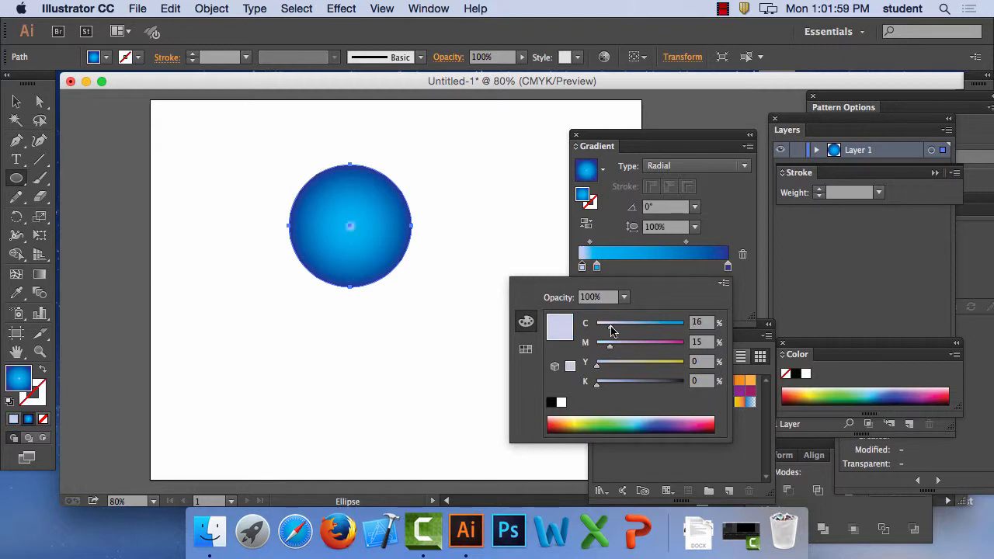
- Move the cyan stop outward to a location of about 31% to enlarge the pale center highlight
{"action": "left_click", "coordinate": [597, 268]}
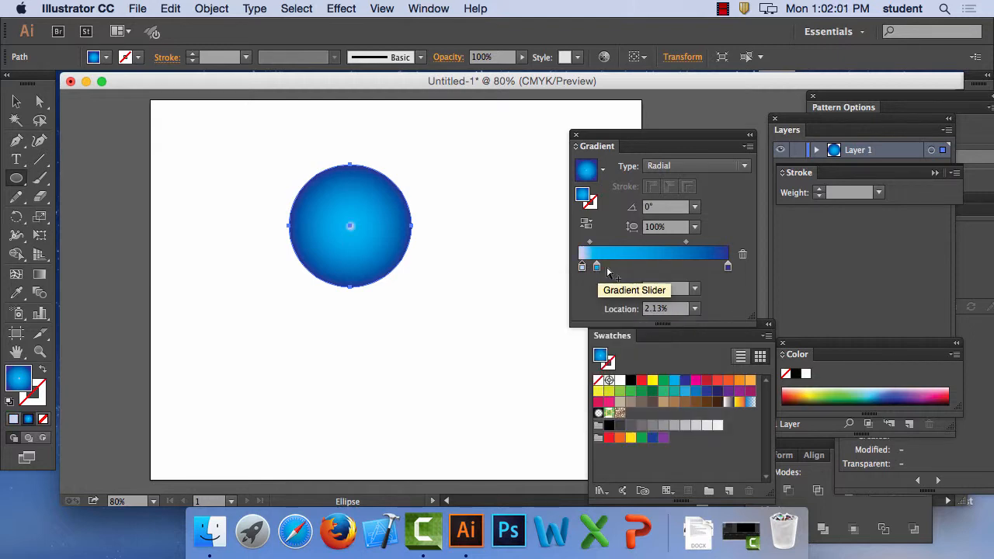
{"action": "left_click", "coordinate": [605, 269]}
{"action": "left_click_drag", "start_coordinate": [607, 271], "coordinate": [617, 301]}
{"action": "left_click", "coordinate": [599, 270]}
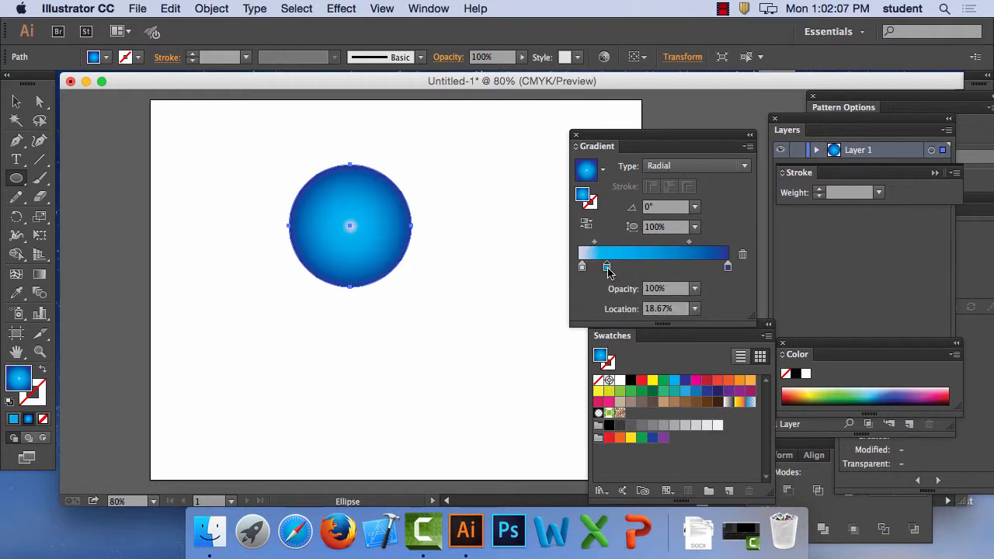
{"action": "left_click_drag", "start_coordinate": [606, 267], "coordinate": [625, 270]}
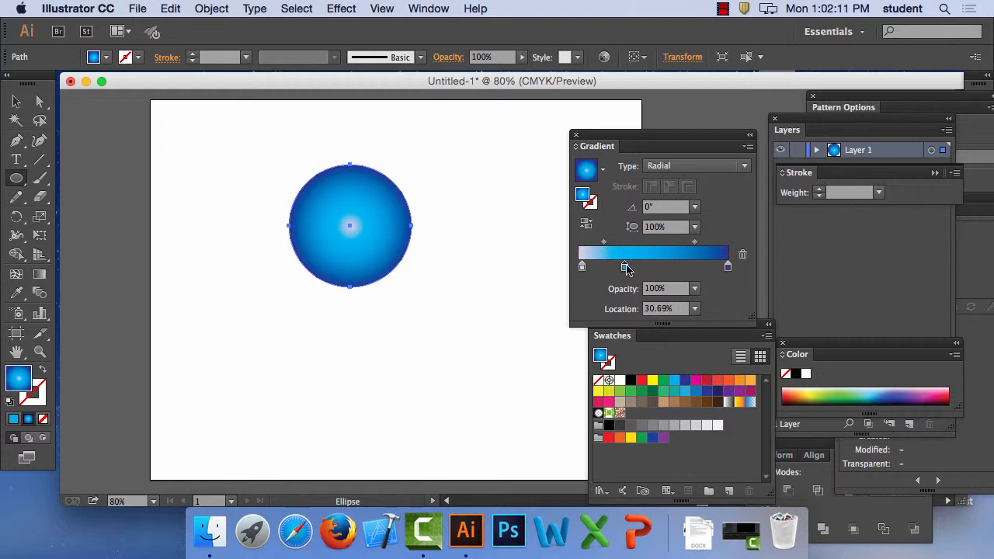
- Move the dark blue stop to about 97%, the lavender stop to the gradient's start, and the cyan stop to about 57%
{"action": "key", "text": "super+equal"}
{"action": "key", "text": "super+equal"}
{"action": "key", "text": "super+equal"}
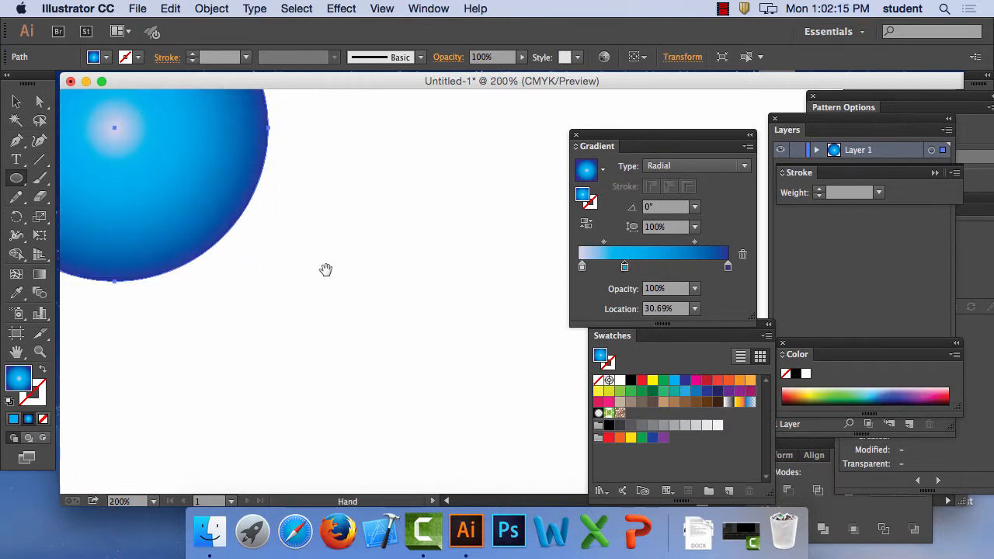
{"action": "left_click_drag", "start_coordinate": [323, 268], "coordinate": [437, 353]}
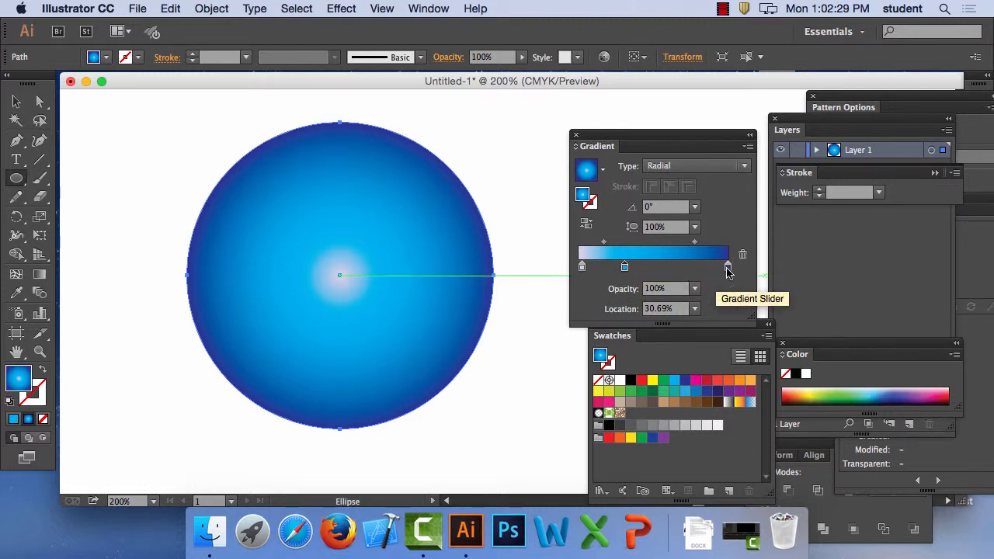
{"action": "mouse_move", "coordinate": [728, 270]}
{"action": "left_mouse_down"}
{"action": "mouse_move", "coordinate": [602, 270]}
{"action": "mouse_move", "coordinate": [736, 269]}
{"action": "mouse_move", "coordinate": [579, 268]}
{"action": "mouse_move", "coordinate": [723, 268]}
{"action": "left_mouse_up"}
{"action": "left_click", "coordinate": [602, 268]}
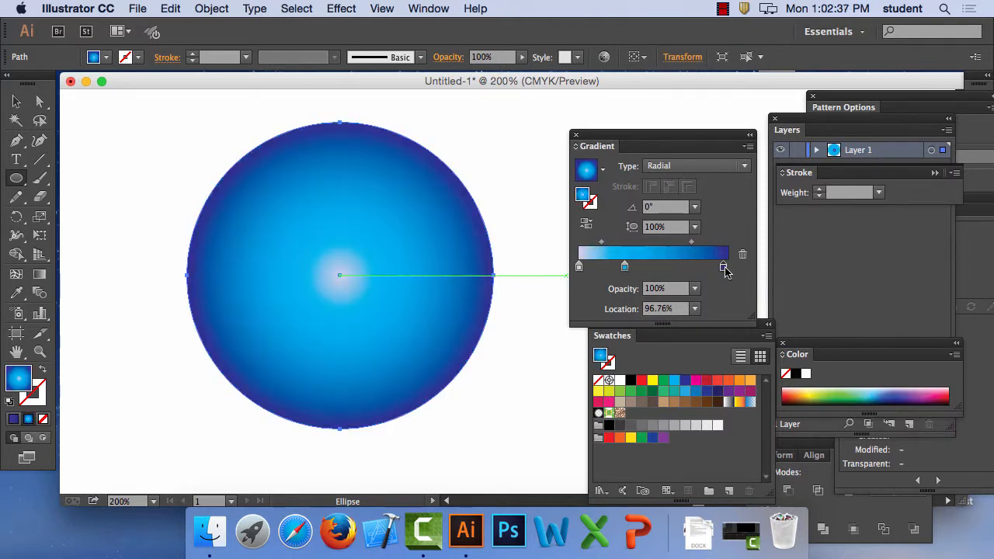
{"action": "left_click_drag", "start_coordinate": [626, 269], "coordinate": [666, 268]}
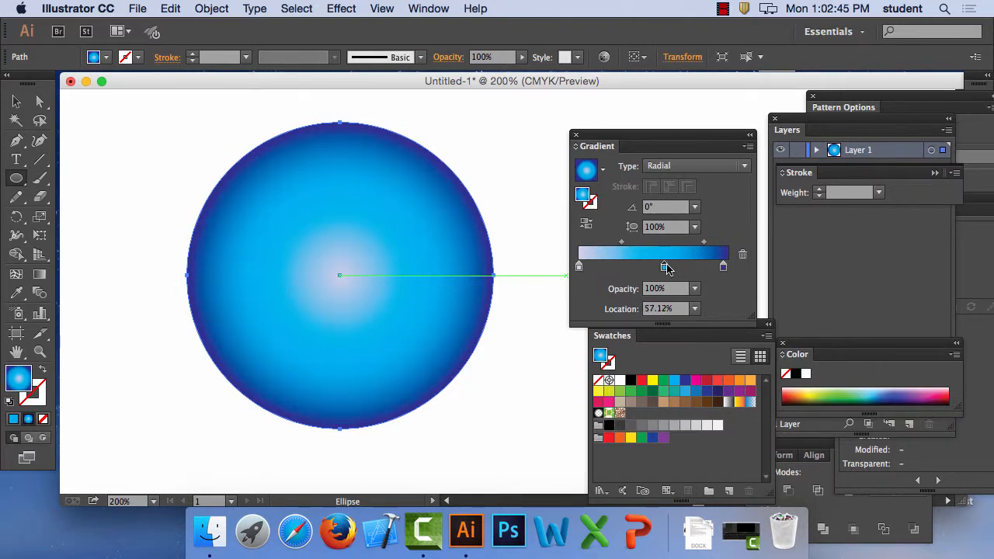
- Shift the radial gradient's focal point toward the circle's upper right with the Gradient tool and move the lavender stop slightly outward
{"action": "left_click", "coordinate": [41, 276]}
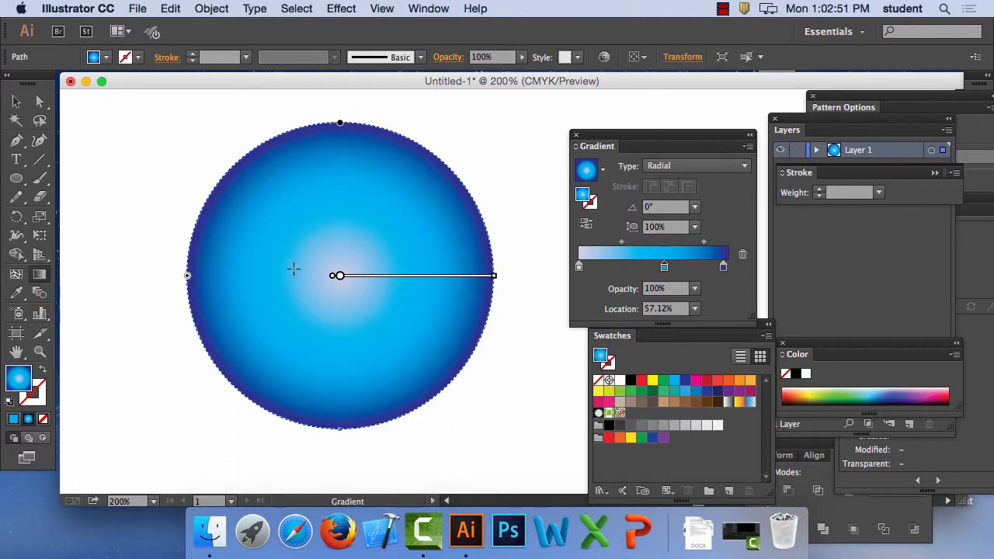
{"action": "mouse_move", "coordinate": [342, 281]}
{"action": "mouse_move", "coordinate": [334, 277]}
{"action": "left_mouse_down"}
{"action": "mouse_move", "coordinate": [337, 243]}
{"action": "mouse_move", "coordinate": [394, 231]}
{"action": "mouse_move", "coordinate": [433, 205]}
{"action": "left_mouse_up"}
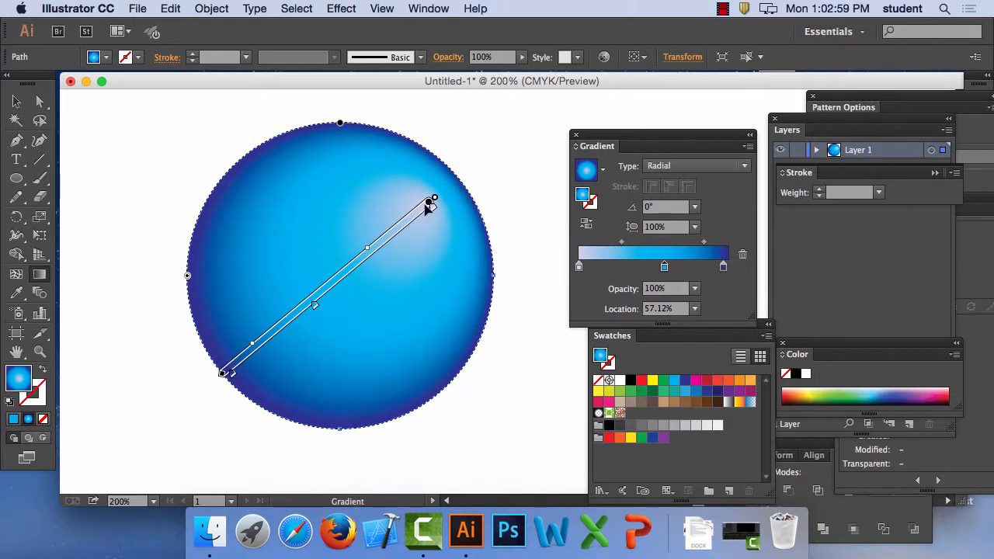
{"action": "mouse_move", "coordinate": [425, 217]}
{"action": "left_mouse_down"}
{"action": "mouse_move", "coordinate": [391, 244]}
{"action": "mouse_move", "coordinate": [413, 225]}
{"action": "left_mouse_up"}
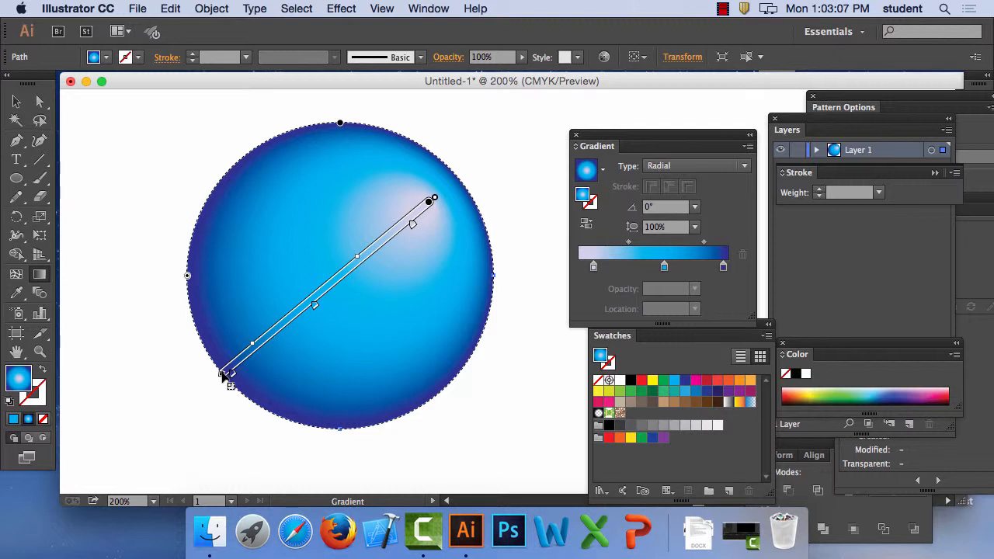
{"action": "left_click_drag", "start_coordinate": [224, 376], "coordinate": [230, 379]}
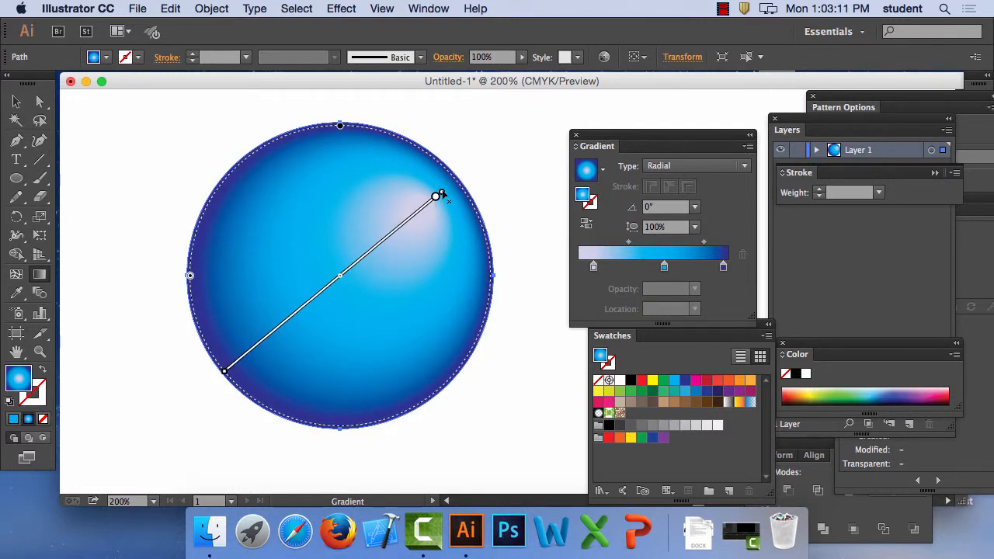
{"action": "mouse_move", "coordinate": [435, 199]}
{"action": "left_mouse_down"}
{"action": "mouse_move", "coordinate": [444, 191]}
{"action": "mouse_move", "coordinate": [435, 200]}
{"action": "left_mouse_up"}
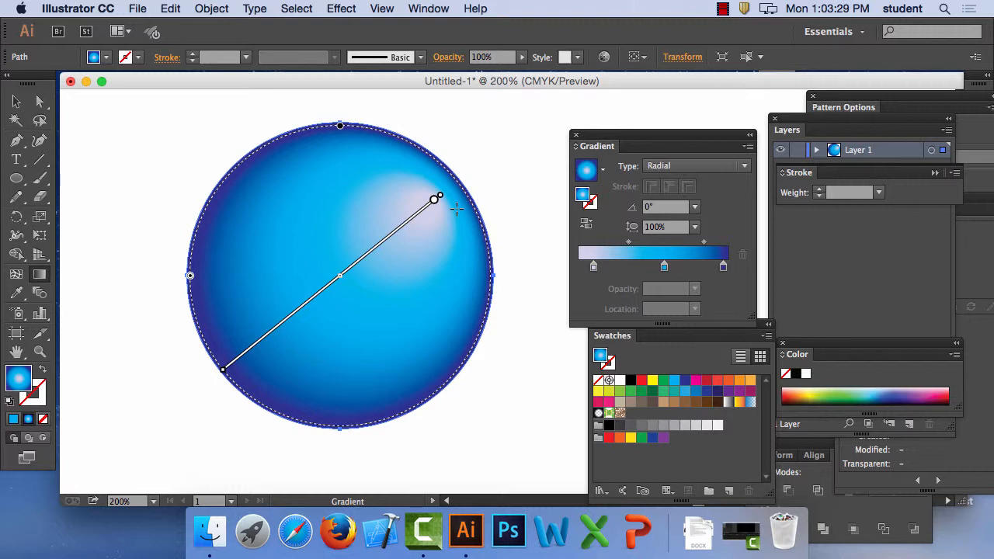
- Add another dark blue stop at the 100% location of the radial gradient
{"action": "left_click", "coordinate": [730, 267]}
{"action": "mouse_move", "coordinate": [727, 272]}
{"action": "left_mouse_down"}
{"action": "mouse_move", "coordinate": [714, 269]}
{"action": "mouse_move", "coordinate": [733, 271]}
{"action": "left_mouse_up"}
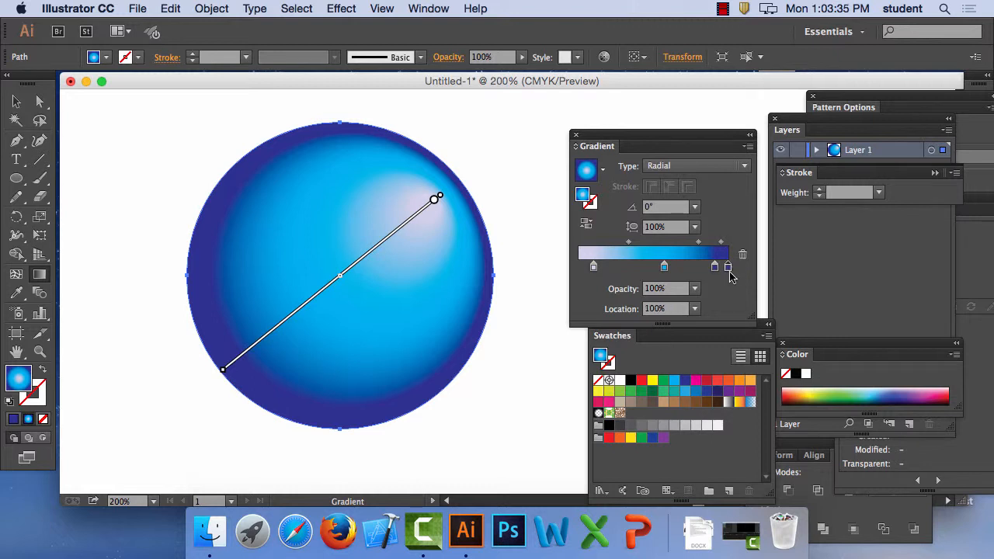
{"action": "left_click", "coordinate": [696, 392]}
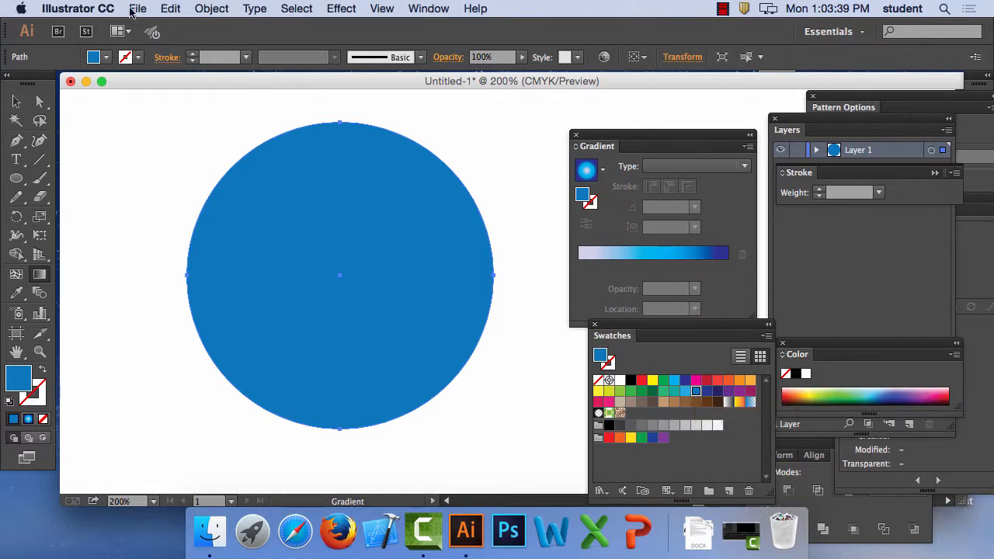
{"action": "left_click", "coordinate": [170, 9]}
{"action": "left_click", "coordinate": [168, 29]}
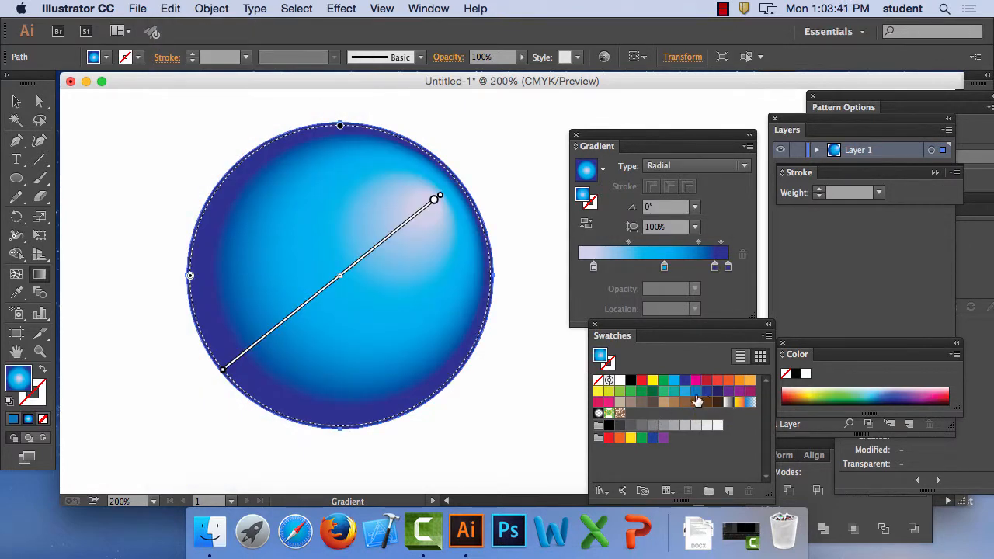
- Recolor the outermost stop with the medium blue swatch and move the dark blue stop beside it to 97.92%
{"action": "left_click_drag", "start_coordinate": [696, 392], "coordinate": [726, 268]}
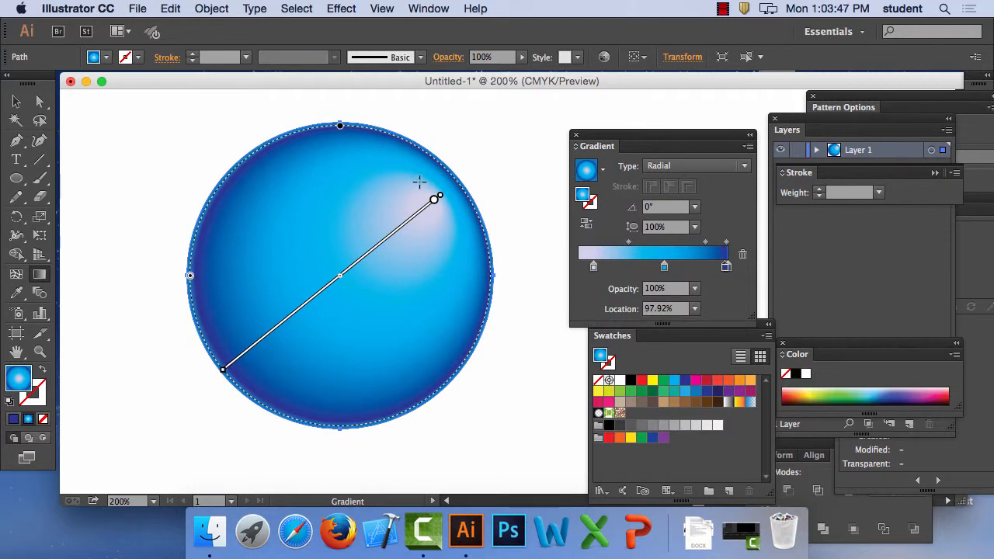
- Shift the radial gradient up and slightly left on the circle, and enlarge its radius beyond the circle's left edge
{"action": "mouse_move", "coordinate": [441, 198]}
{"action": "left_click_drag", "start_coordinate": [441, 196], "coordinate": [438, 198]}
{"action": "mouse_move", "coordinate": [367, 257]}
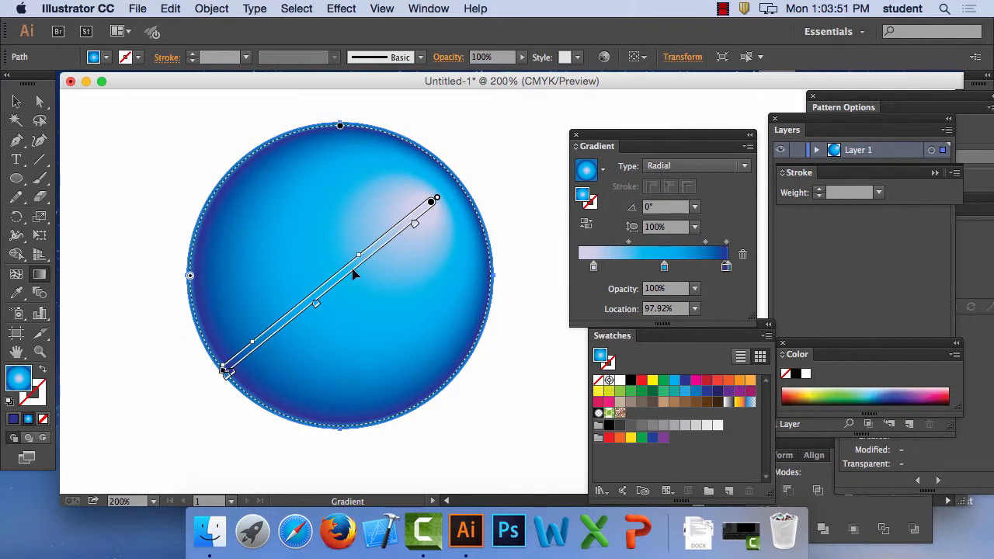
{"action": "mouse_move", "coordinate": [433, 203]}
{"action": "left_mouse_down"}
{"action": "mouse_move", "coordinate": [461, 173]}
{"action": "mouse_move", "coordinate": [411, 211]}
{"action": "mouse_move", "coordinate": [465, 315]}
{"action": "mouse_move", "coordinate": [458, 206]}
{"action": "mouse_move", "coordinate": [422, 149]}
{"action": "mouse_move", "coordinate": [420, 164]}
{"action": "left_mouse_up"}
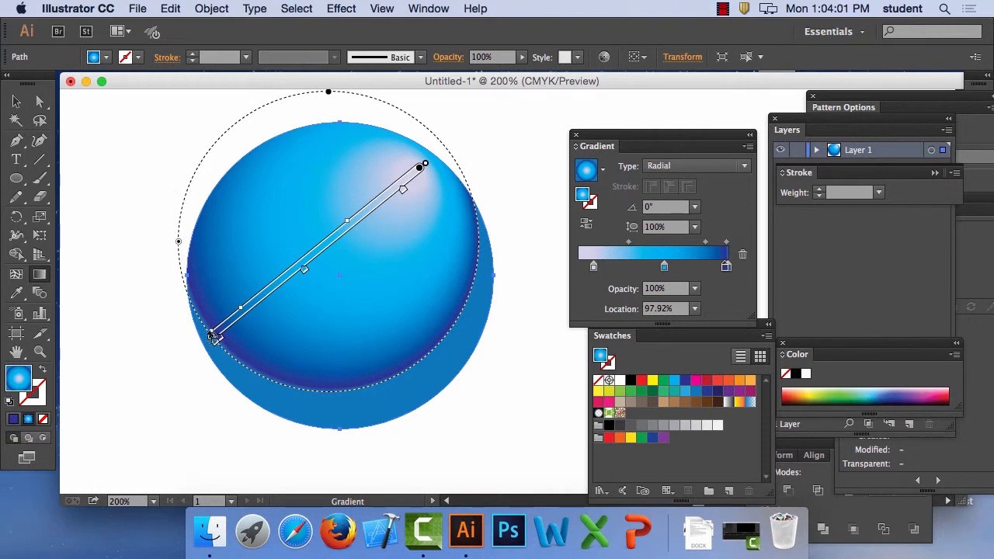
{"action": "left_click_drag", "start_coordinate": [179, 245], "coordinate": [140, 248]}
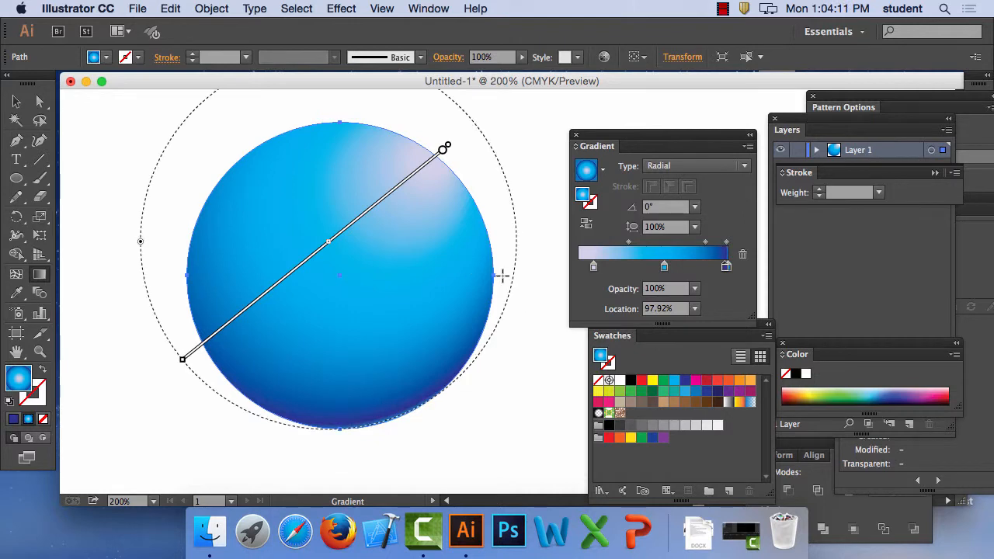
- Try to redraw the radial gradient from the upper-right highlight to the circle's center at about -143.3°
{"action": "mouse_move", "coordinate": [501, 235]}
{"action": "left_mouse_down"}
{"action": "mouse_move", "coordinate": [510, 305]}
{"action": "mouse_move", "coordinate": [519, 262]}
{"action": "left_mouse_up"}
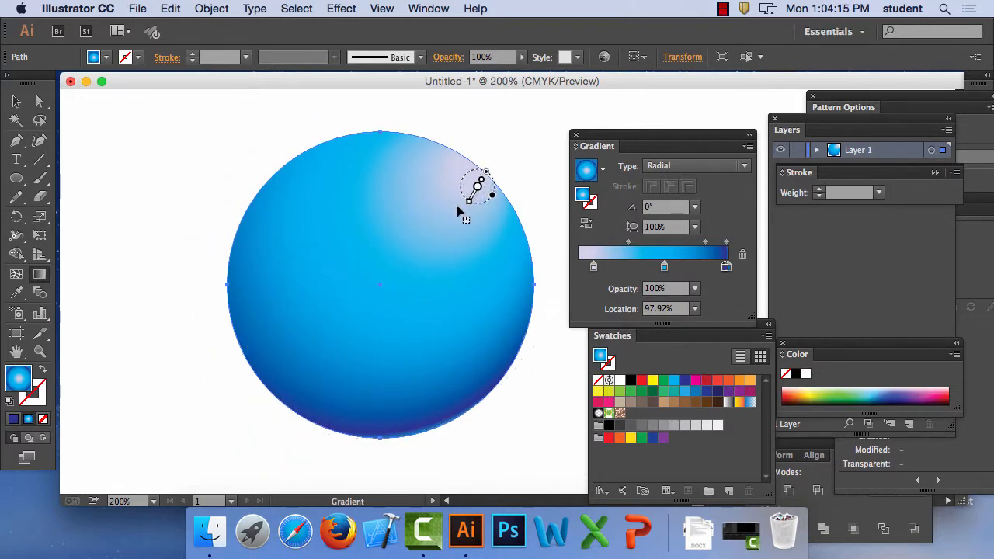
{"action": "left_click_drag", "start_coordinate": [479, 184], "coordinate": [375, 262]}
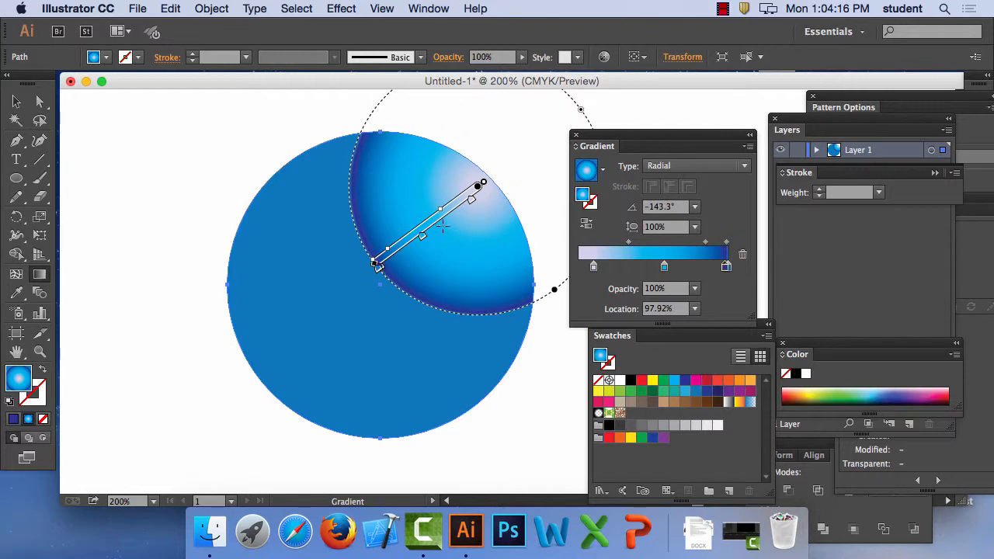
{"action": "left_click", "coordinate": [170, 8]}
{"action": "left_click", "coordinate": [170, 31]}
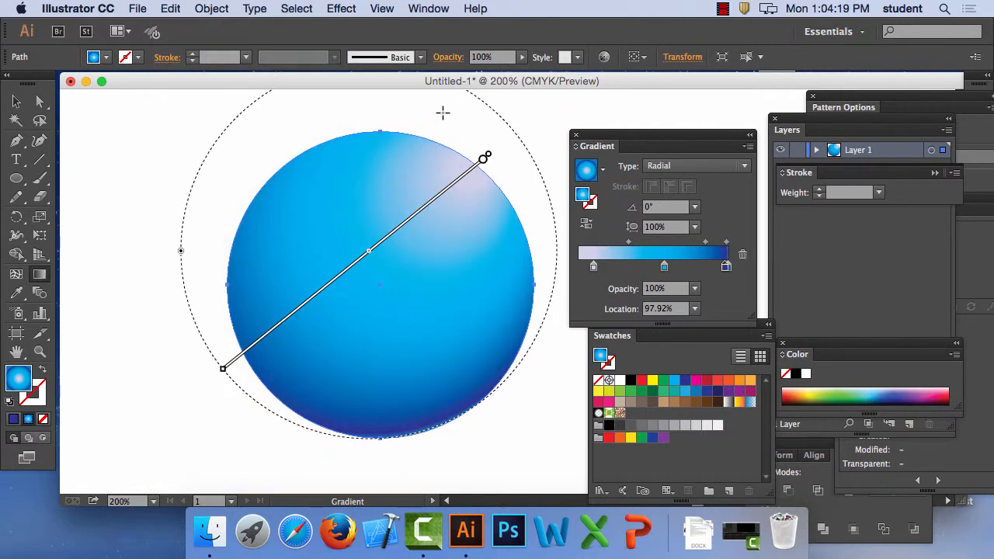
- Squash the radial gradient vertically to an aspect ratio of about 90.5%
{"action": "key", "text": "super+minus"}
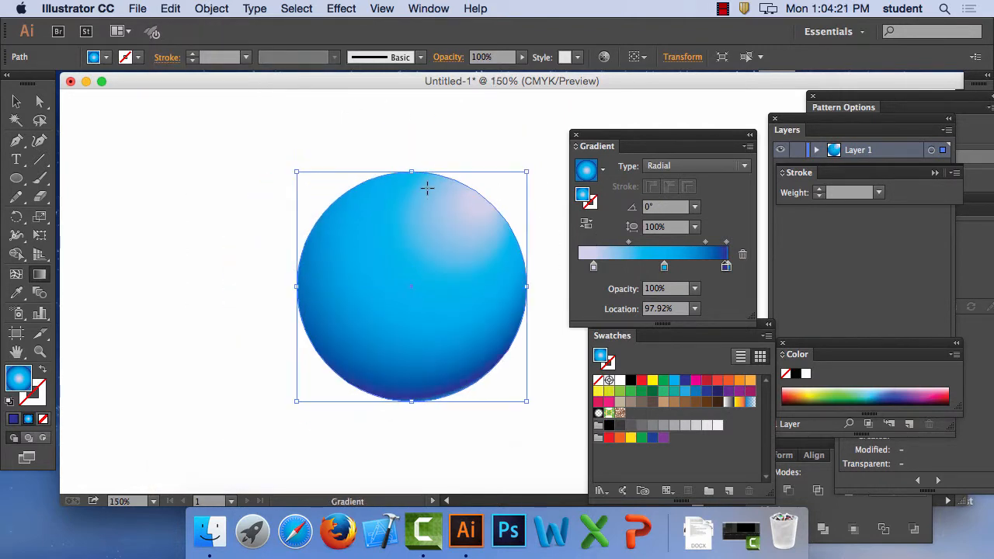
{"action": "mouse_move", "coordinate": [404, 121]}
{"action": "left_mouse_down"}
{"action": "mouse_move", "coordinate": [404, 146]}
{"action": "mouse_move", "coordinate": [402, 135]}
{"action": "left_mouse_up"}
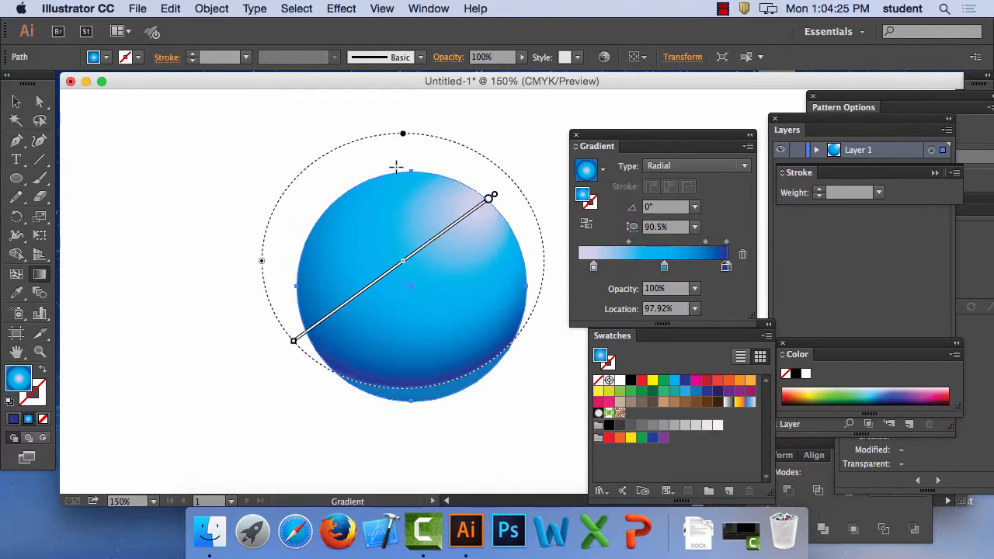
- Shrink the radial gradient's radius on the circle and round it out to an aspect ratio of about 100.3% at about -2.7°
{"action": "left_click_drag", "start_coordinate": [263, 264], "coordinate": [287, 271]}
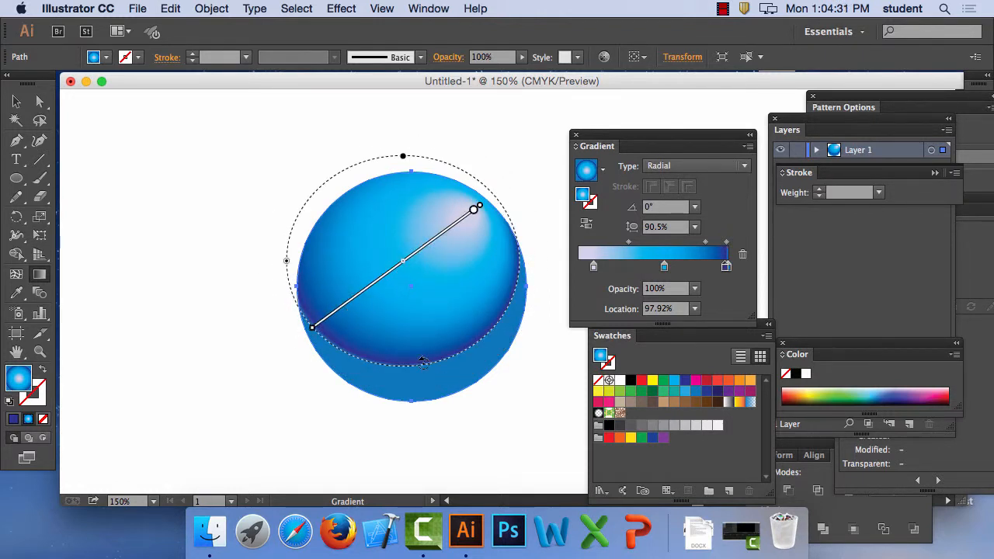
{"action": "left_click_drag", "start_coordinate": [424, 361], "coordinate": [428, 349]}
{"action": "left_click_drag", "start_coordinate": [409, 158], "coordinate": [409, 144]}
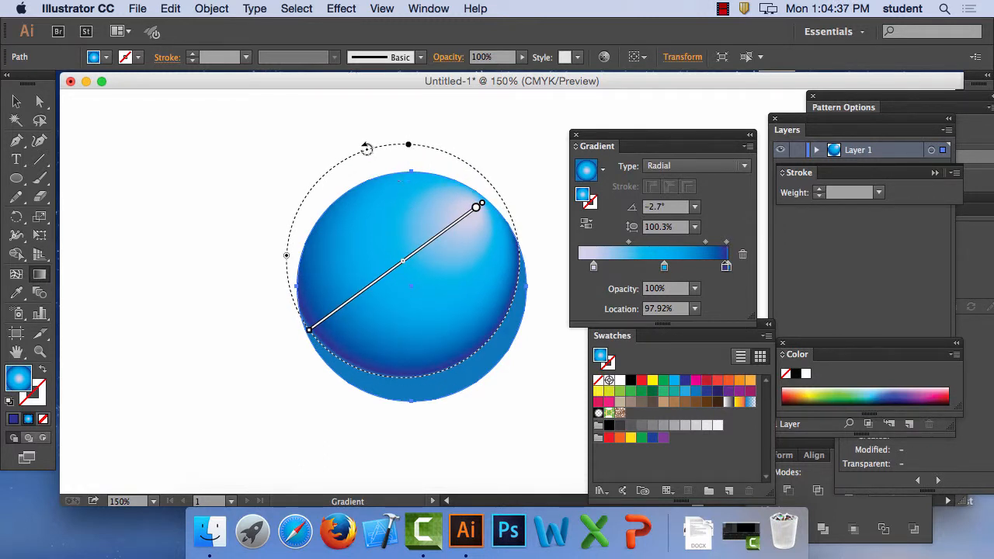
- Redraw the radial gradient from the circle's upper middle to its lower-right edge at about -55.1°, and reduce its radius
{"action": "left_click_drag", "start_coordinate": [395, 221], "coordinate": [498, 369]}
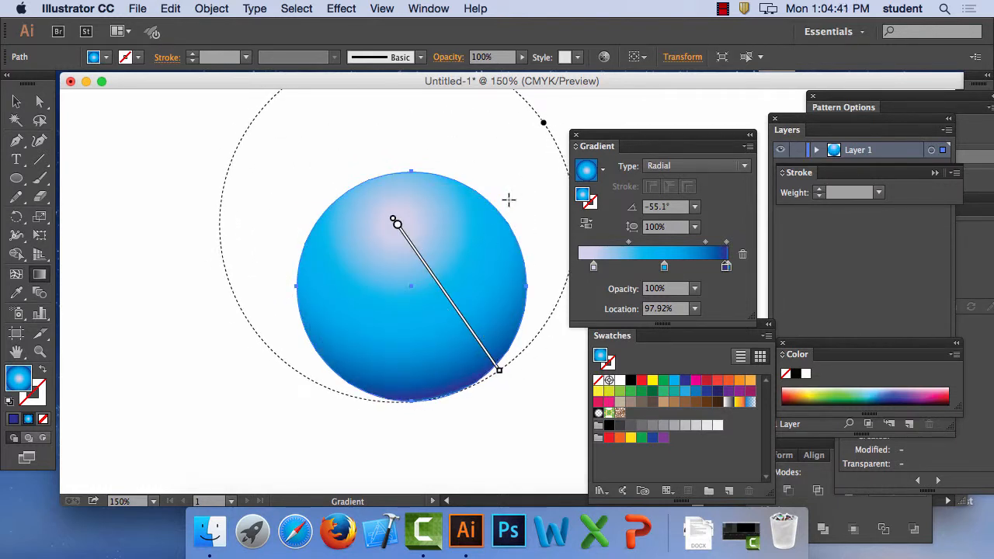
{"action": "scroll", "coordinate": [465, 182], "scroll_direction": "up", "scroll_amount": 3}
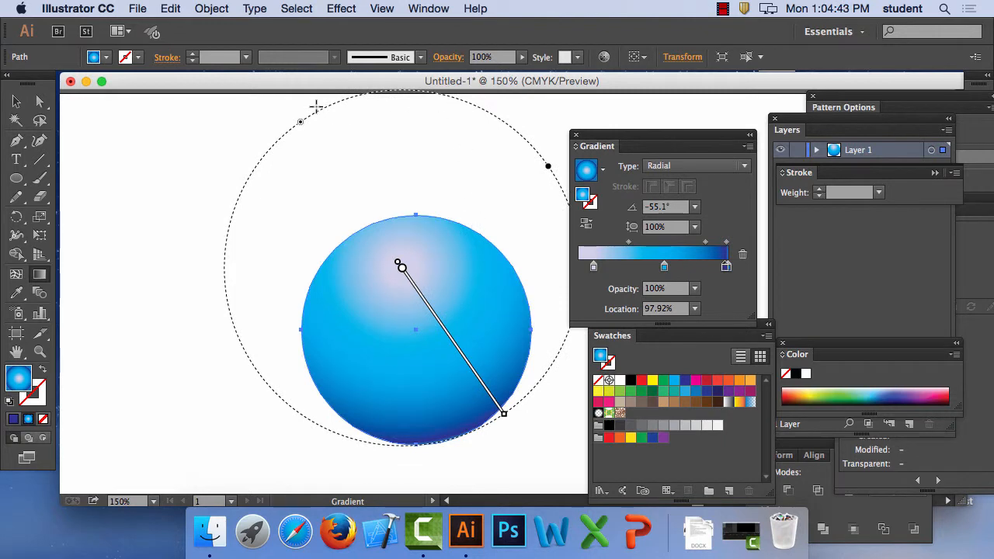
{"action": "left_click_drag", "start_coordinate": [302, 125], "coordinate": [311, 151]}
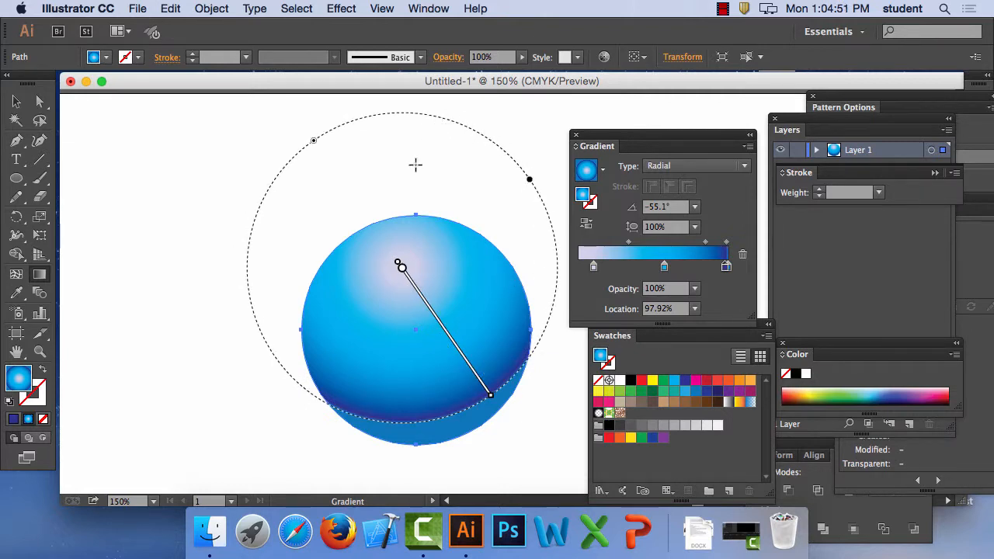
{"action": "scroll", "coordinate": [477, 325], "scroll_direction": "up", "scroll_amount": 1}
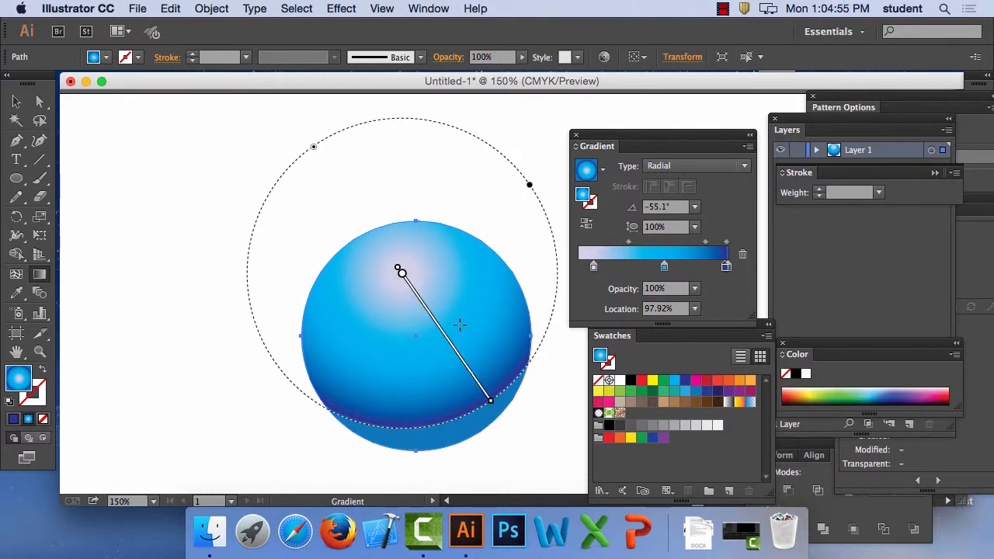
- Rotate the radial gradient to about -35.3°, offset its focal point up and left, and end its radius at the circle's lower-right edge
{"action": "mouse_move", "coordinate": [398, 267]}
{"action": "left_mouse_down"}
{"action": "mouse_move", "coordinate": [468, 437]}
{"action": "mouse_move", "coordinate": [466, 355]}
{"action": "mouse_move", "coordinate": [412, 248]}
{"action": "mouse_move", "coordinate": [383, 222]}
{"action": "mouse_move", "coordinate": [383, 236]}
{"action": "mouse_move", "coordinate": [502, 393]}
{"action": "mouse_move", "coordinate": [486, 403]}
{"action": "mouse_move", "coordinate": [498, 430]}
{"action": "mouse_move", "coordinate": [495, 420]}
{"action": "left_mouse_up"}
{"action": "mouse_move", "coordinate": [536, 162]}
{"action": "left_mouse_down"}
{"action": "mouse_move", "coordinate": [460, 90]}
{"action": "mouse_move", "coordinate": [501, 216]}
{"action": "left_mouse_up"}
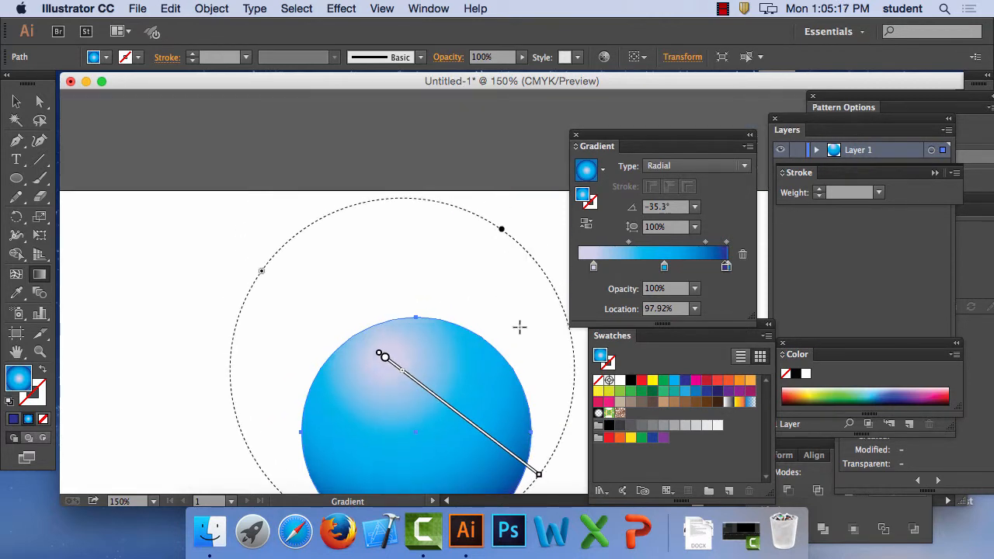
{"action": "left_click_drag", "start_coordinate": [552, 408], "coordinate": [499, 267]}
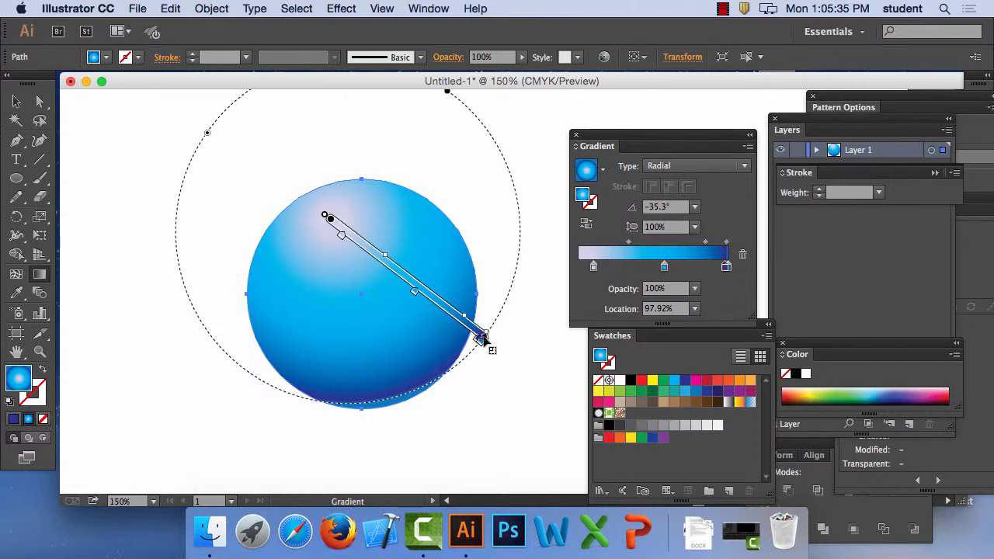
{"action": "left_click_drag", "start_coordinate": [484, 336], "coordinate": [451, 346]}
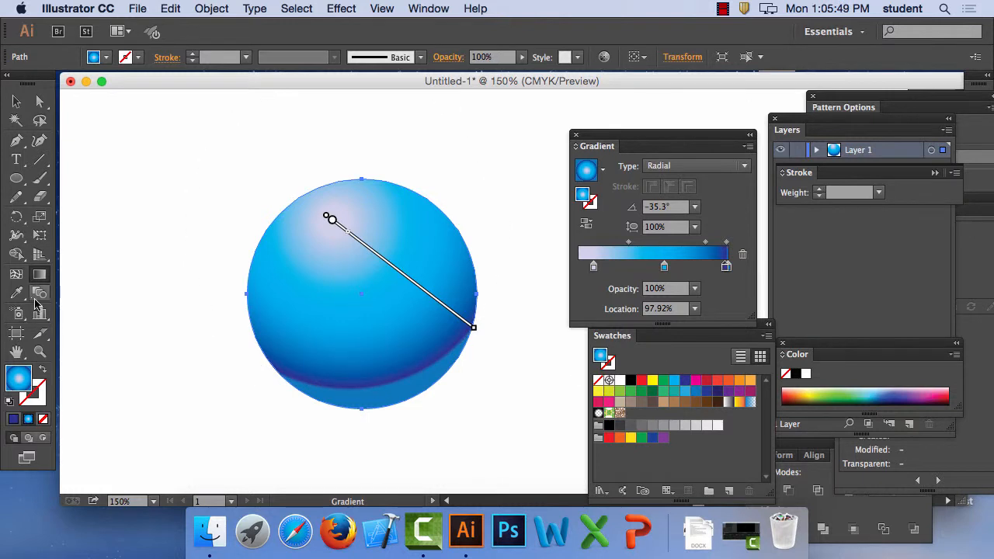
- Replace the blue sphere with a rectangle about 2.74 in wide and 3.07 in high, filled with the dark green swatch
{"action": "left_click", "coordinate": [17, 101]}
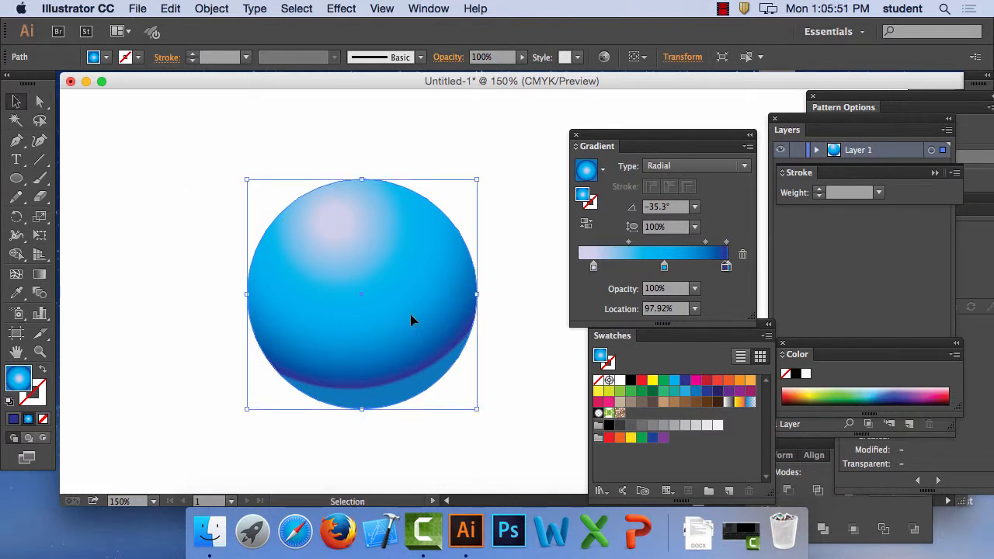
{"action": "key", "text": "Delete"}
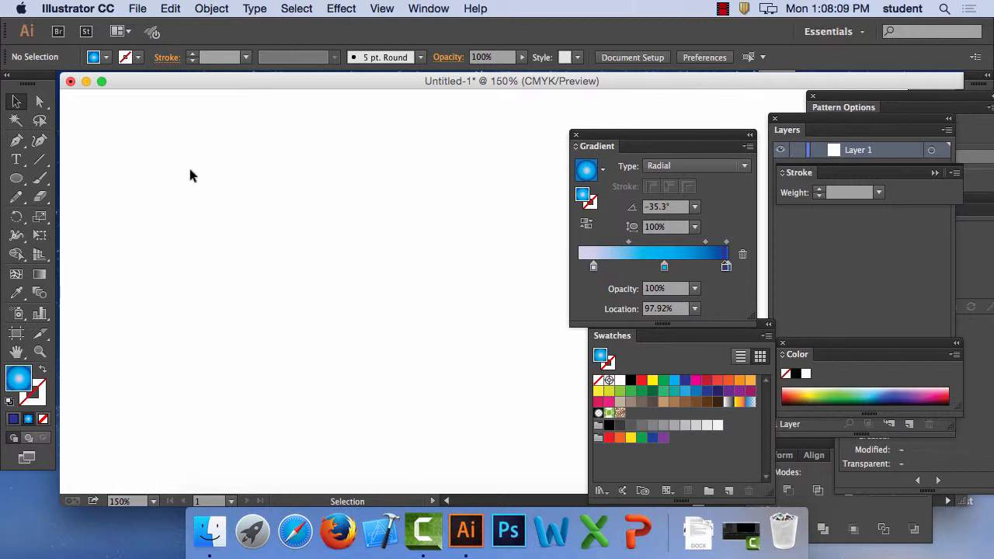
{"action": "left_click_drag", "start_coordinate": [16, 178], "coordinate": [69, 180]}
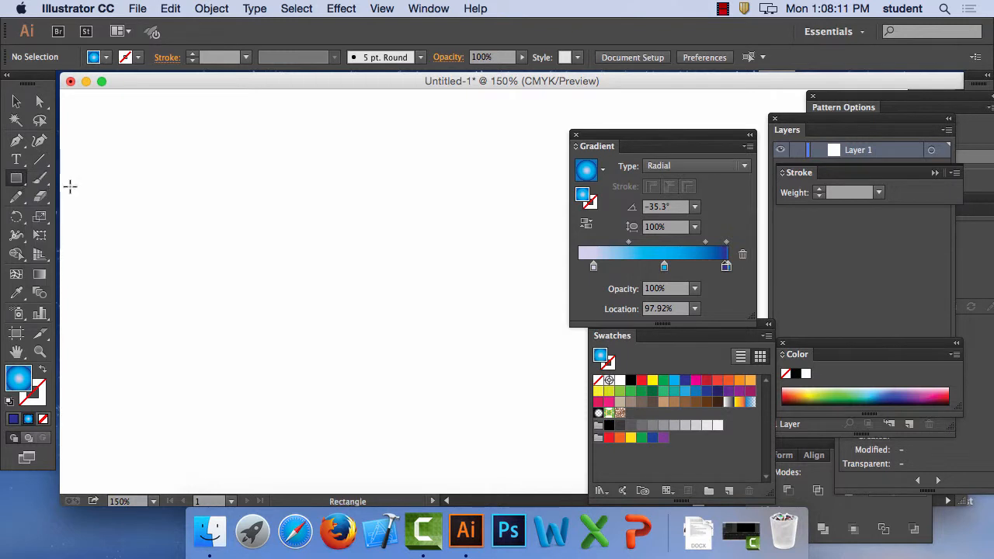
{"action": "left_click_drag", "start_coordinate": [227, 151], "coordinate": [456, 410]}
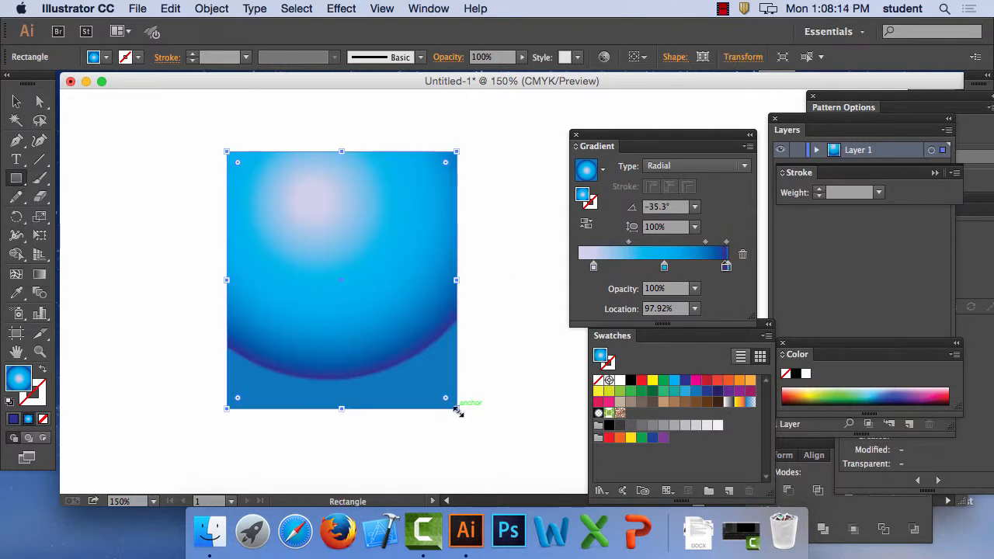
{"action": "left_click", "coordinate": [652, 393]}
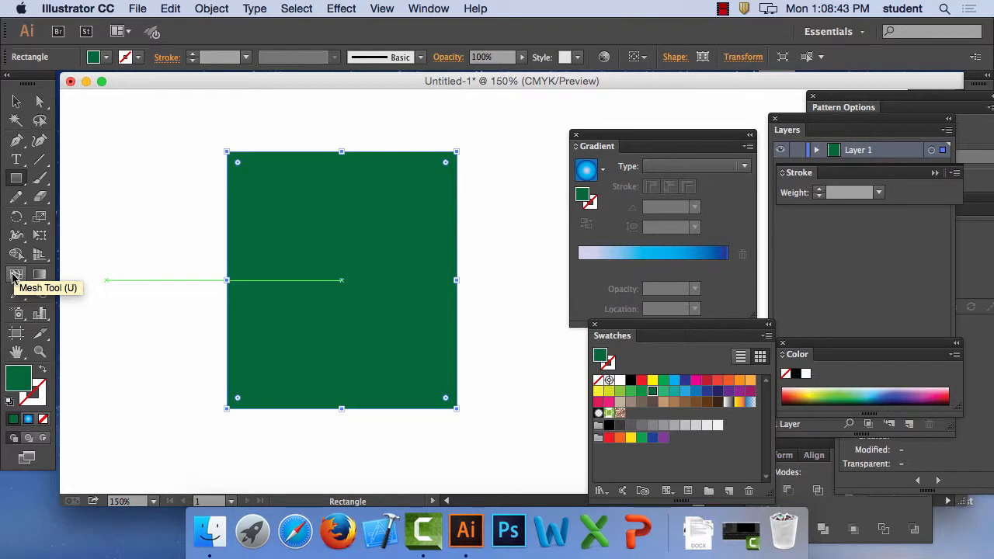
- Add a gradient mesh point in the rectangle's upper-left area at about X 3.74 in, Y 1.95 in, and color it yellow
{"action": "left_click", "coordinate": [16, 275]}
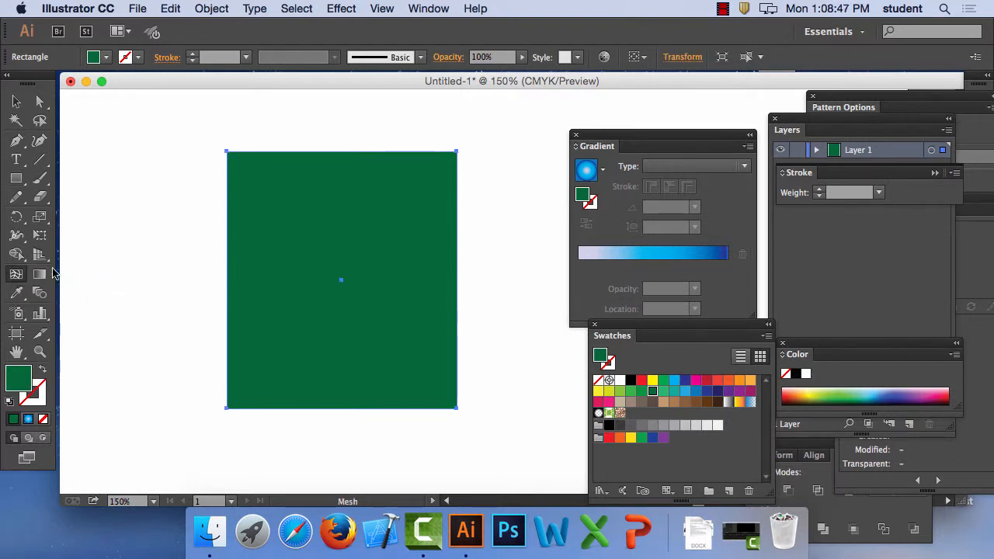
{"action": "left_click", "coordinate": [300, 216]}
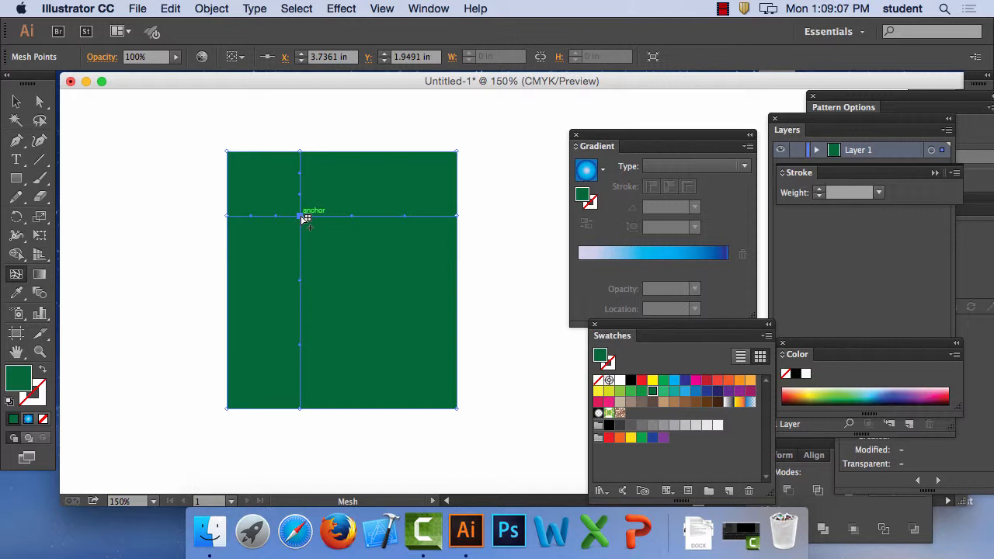
{"action": "left_click", "coordinate": [652, 382]}
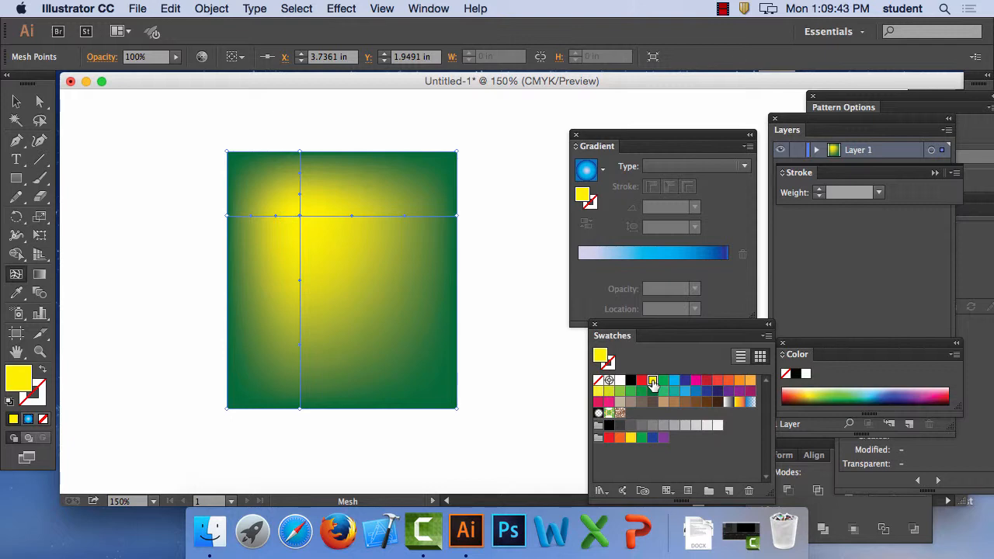
- Color the mesh points on the rectangle's edges: CMYK Magenta on the right, red-orange at the top and bottom, red on the left
{"action": "left_click", "coordinate": [458, 216]}
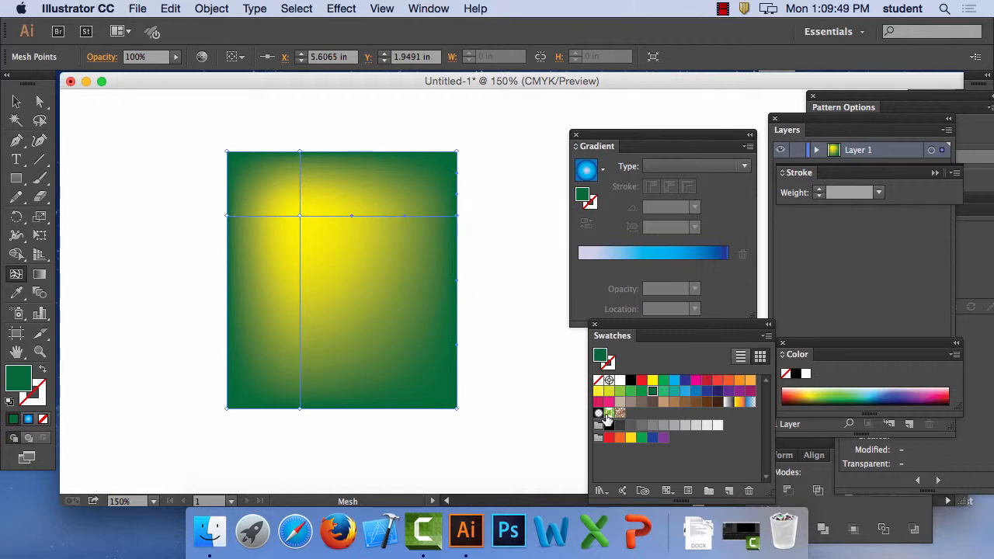
{"action": "left_click", "coordinate": [696, 381]}
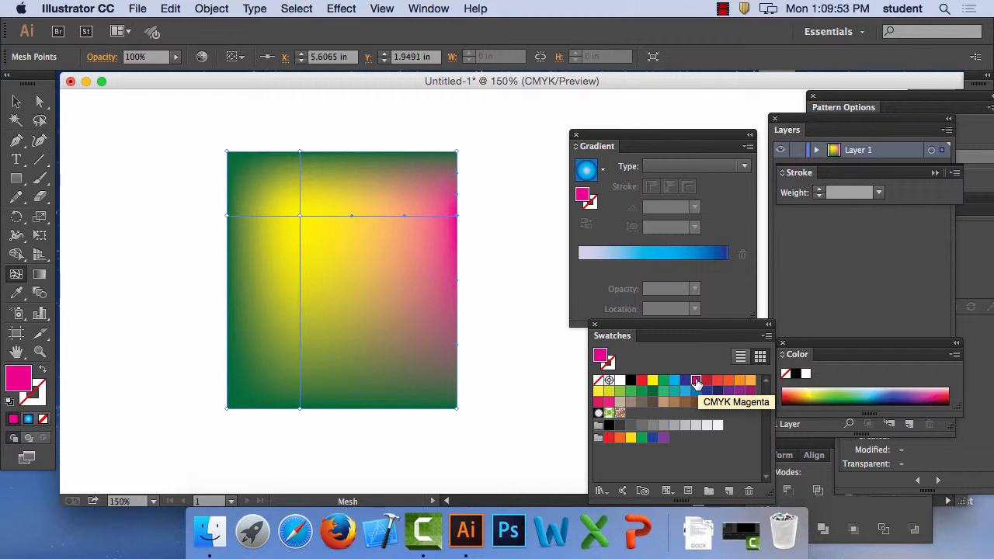
{"action": "left_click", "coordinate": [301, 152]}
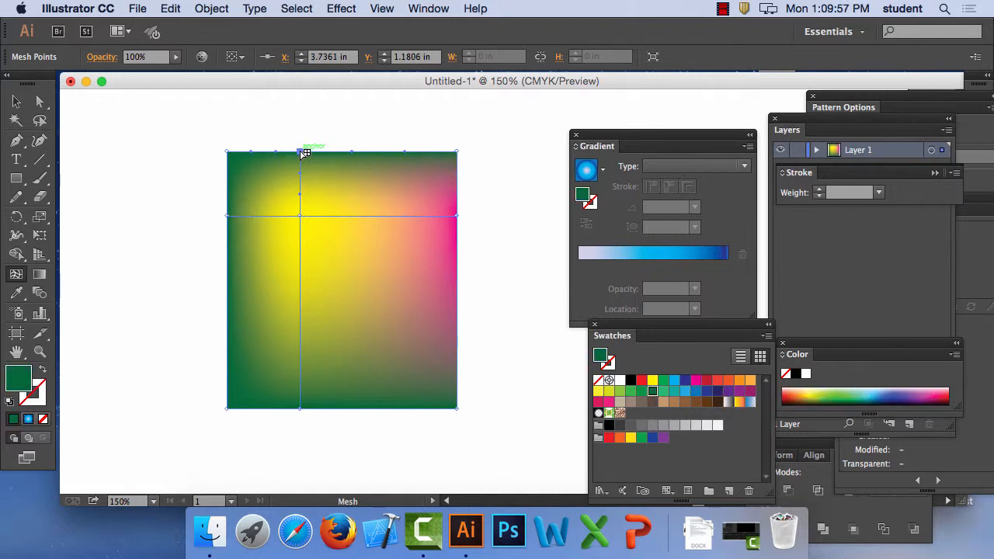
{"action": "left_click", "coordinate": [727, 380]}
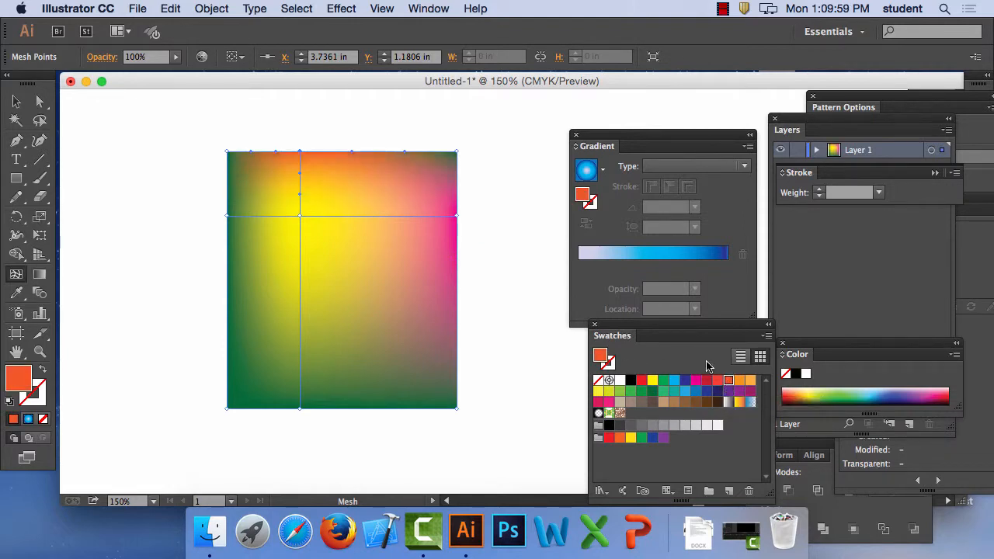
{"action": "left_click", "coordinate": [233, 219]}
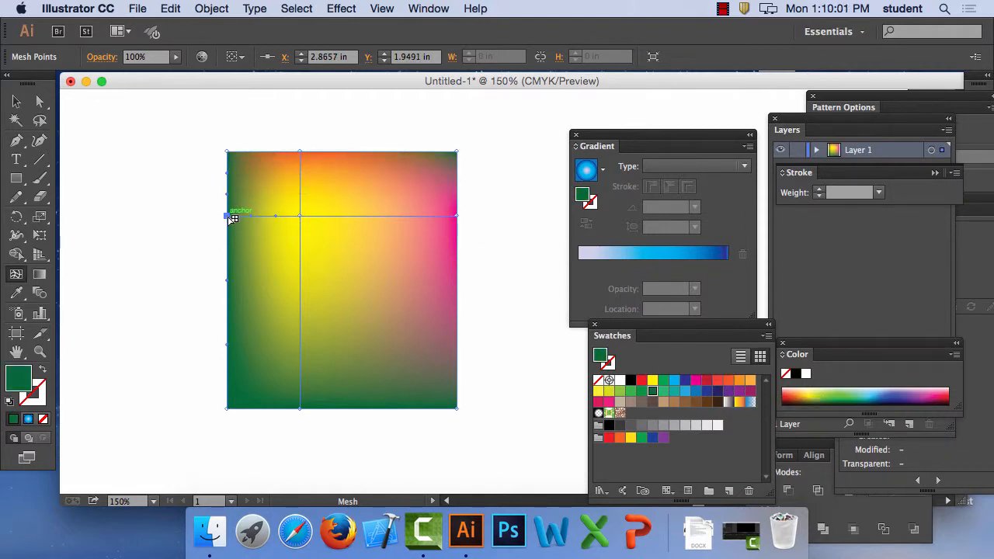
{"action": "left_click", "coordinate": [641, 382]}
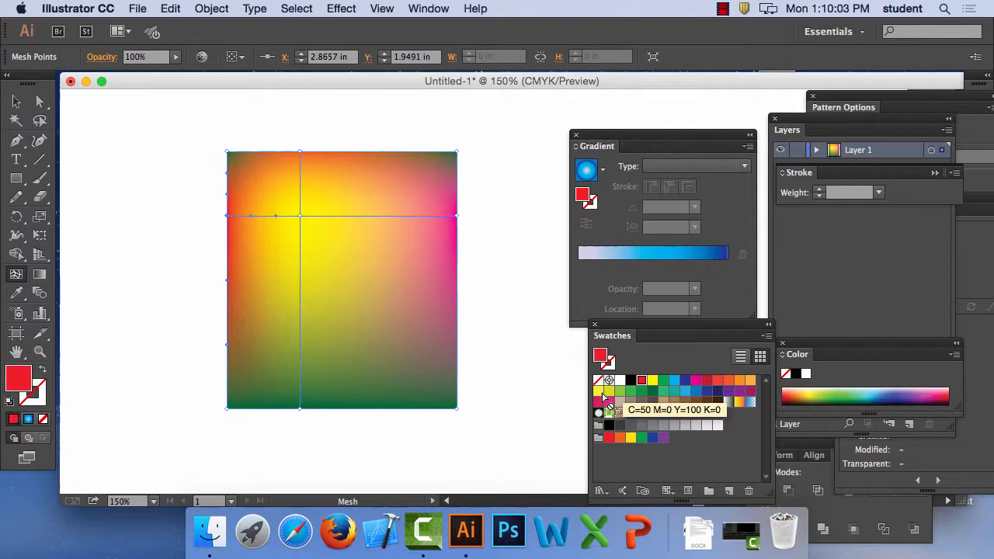
{"action": "left_click", "coordinate": [300, 409]}
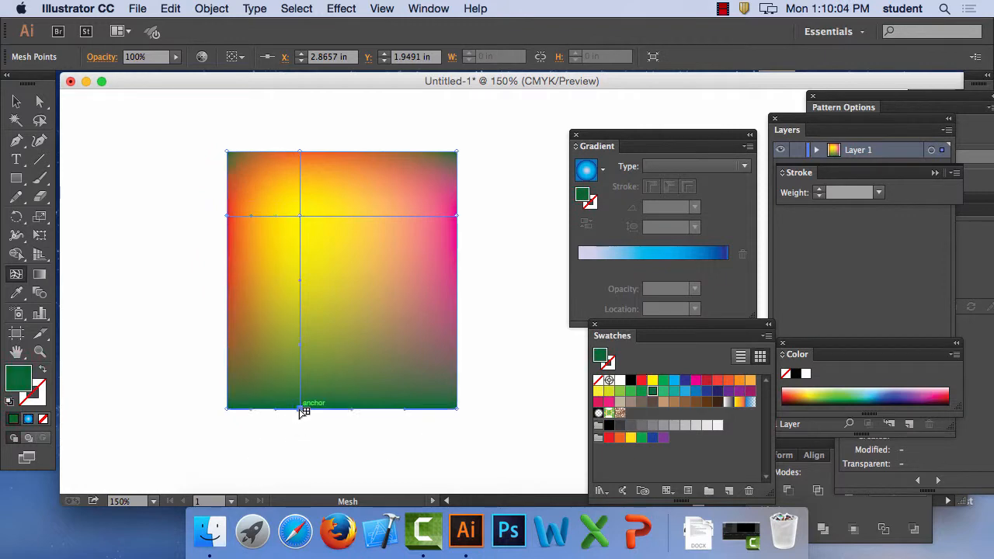
{"action": "left_click", "coordinate": [728, 381]}
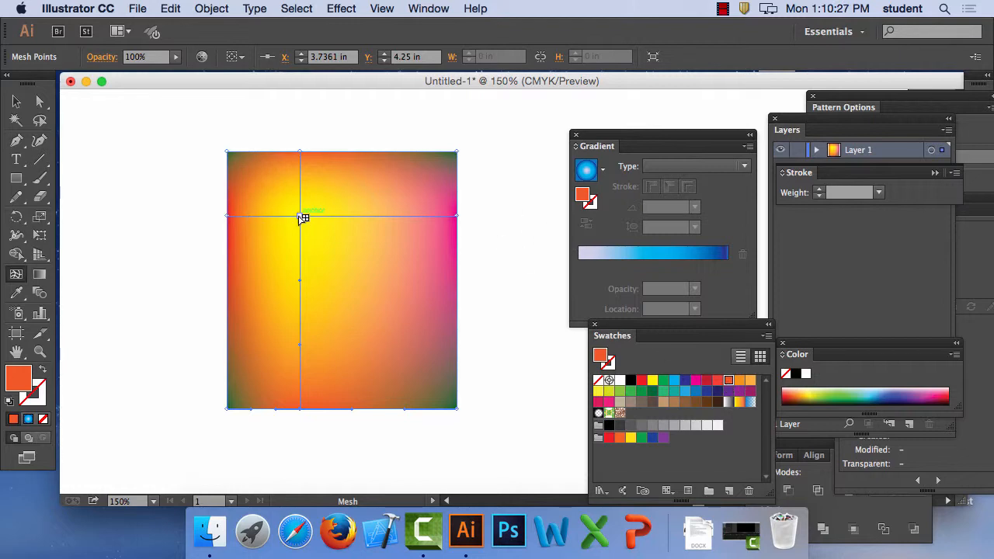
- Move the yellow interior mesh point toward the rectangle's center, to about X 4.14 in, Y 2.52 in
{"action": "left_click_drag", "start_coordinate": [302, 216], "coordinate": [403, 339]}
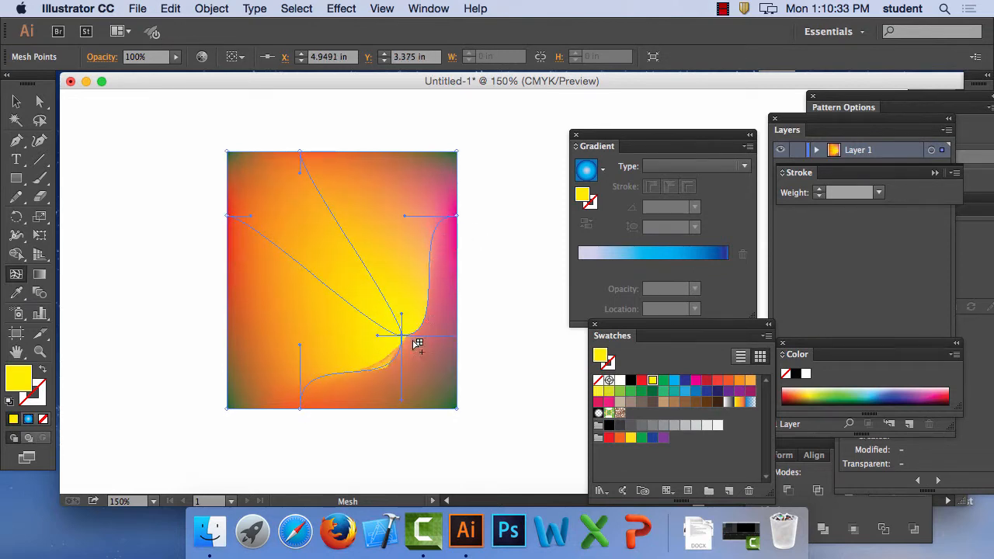
{"action": "left_click_drag", "start_coordinate": [401, 336], "coordinate": [379, 308]}
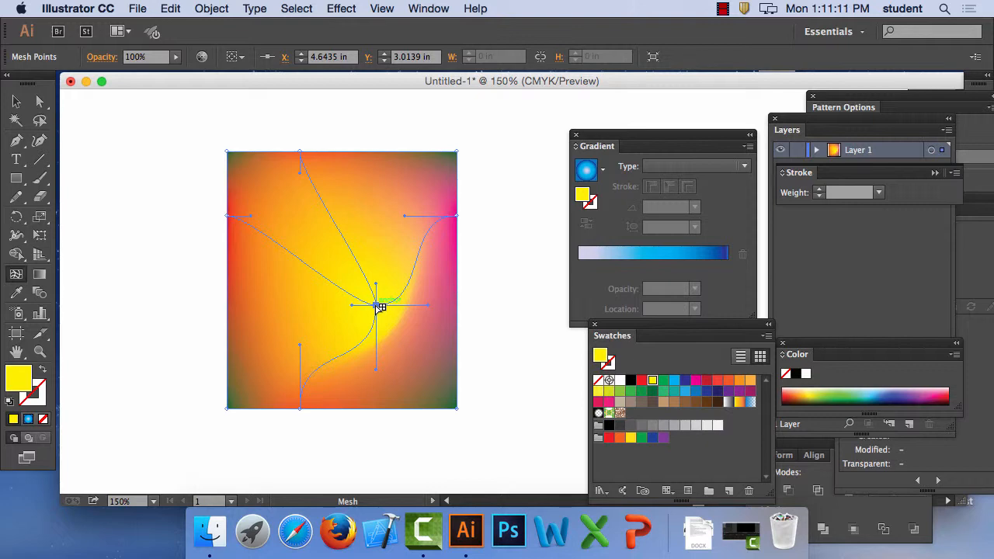
{"action": "left_click_drag", "start_coordinate": [378, 306], "coordinate": [335, 265]}
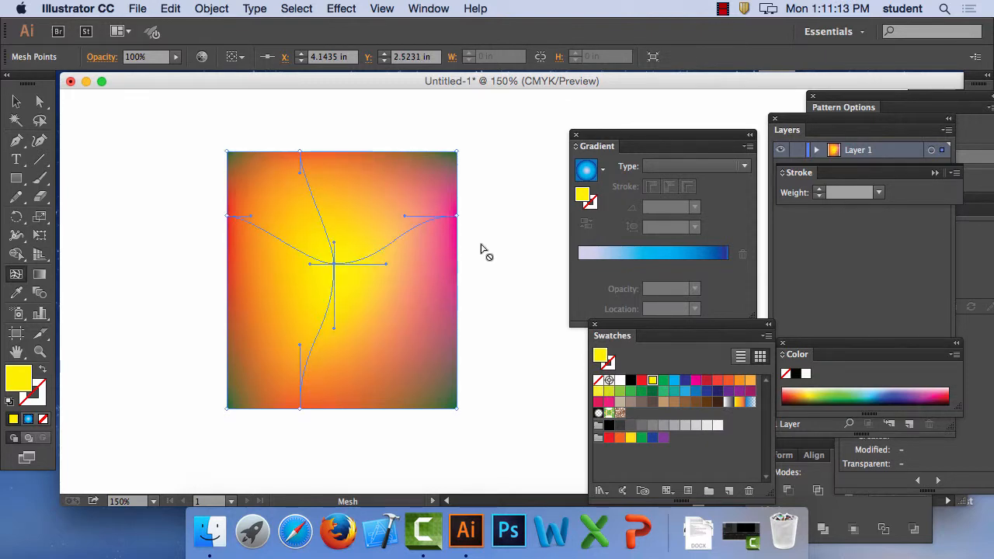
- Bend the mesh lines with the direction handles of the right, bottom and interior points, and deselect the mesh
{"action": "left_click_drag", "start_coordinate": [404, 216], "coordinate": [392, 118]}
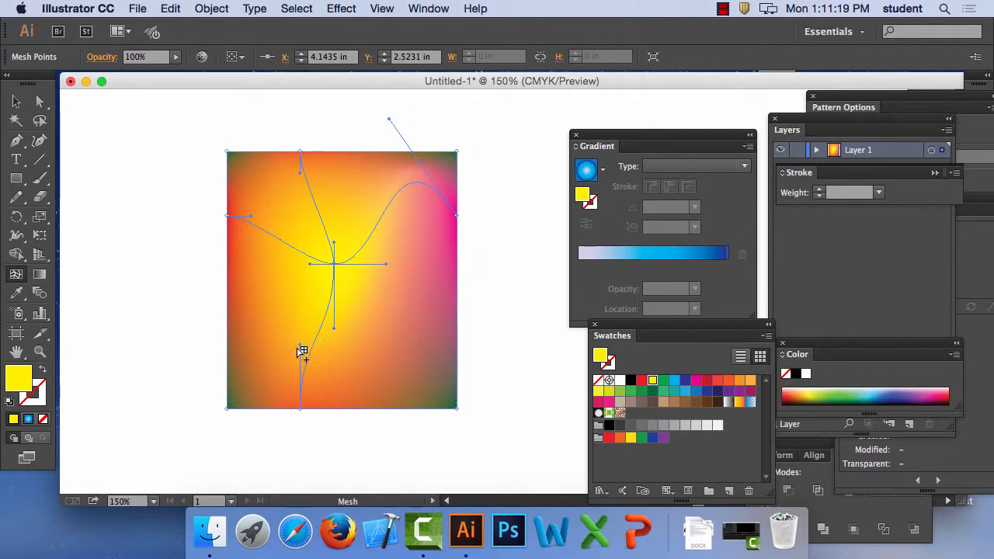
{"action": "left_click_drag", "start_coordinate": [300, 349], "coordinate": [439, 365]}
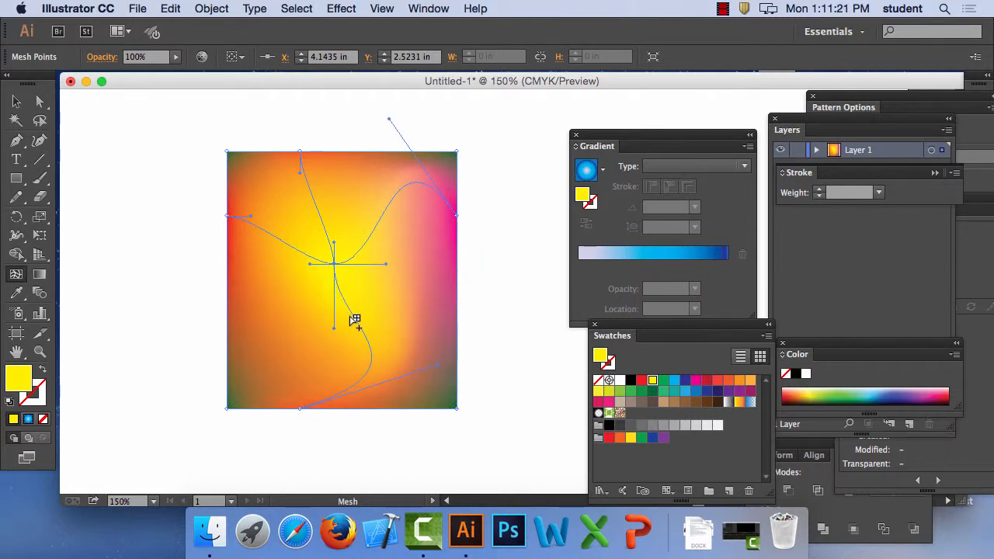
{"action": "left_click_drag", "start_coordinate": [310, 264], "coordinate": [264, 307]}
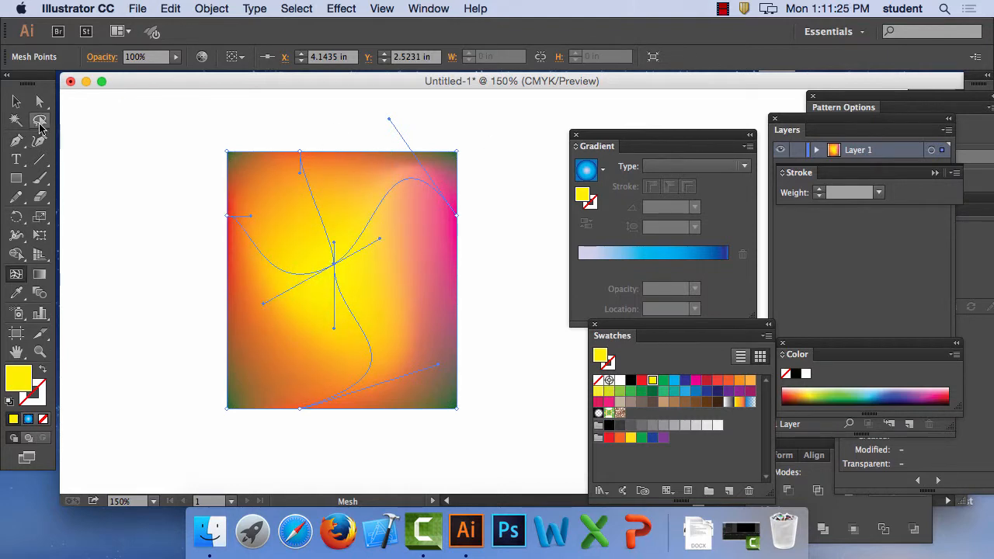
{"action": "left_click", "coordinate": [15, 101]}
{"action": "left_click", "coordinate": [113, 186]}
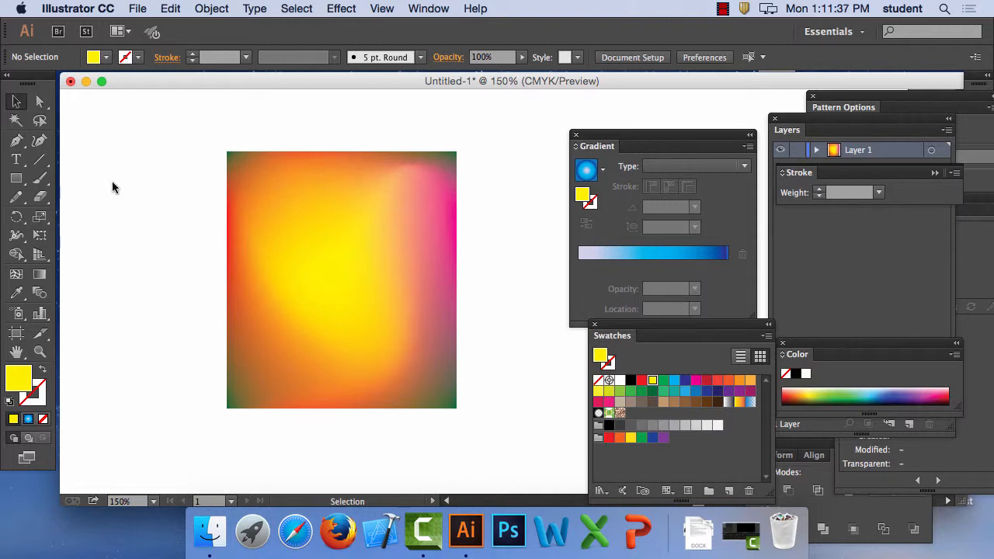
- Pull the mesh's top edge point upward and its right edge point outward to about X 6.53 in, Y 2.29 in, using Direct Selection
{"action": "left_click", "coordinate": [355, 210]}
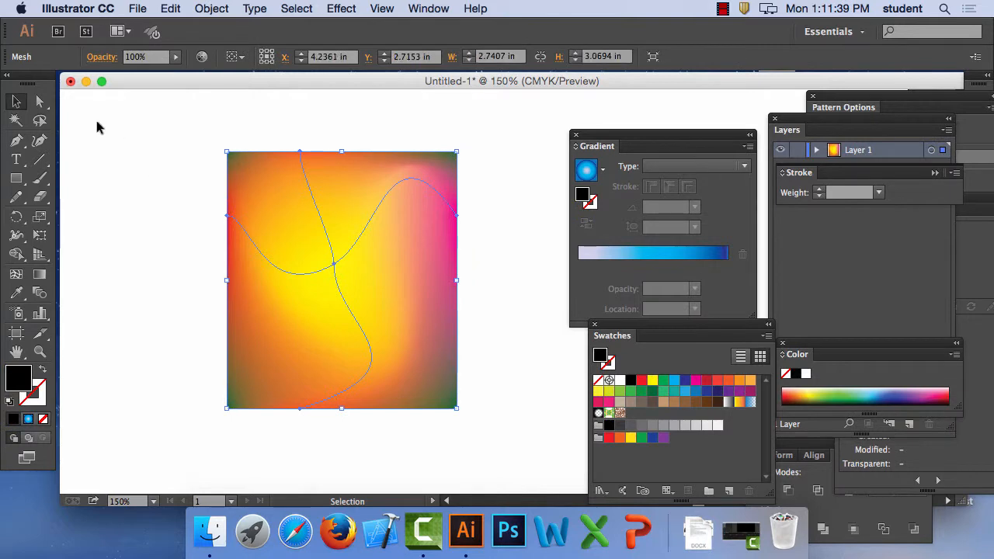
{"action": "left_click", "coordinate": [43, 102]}
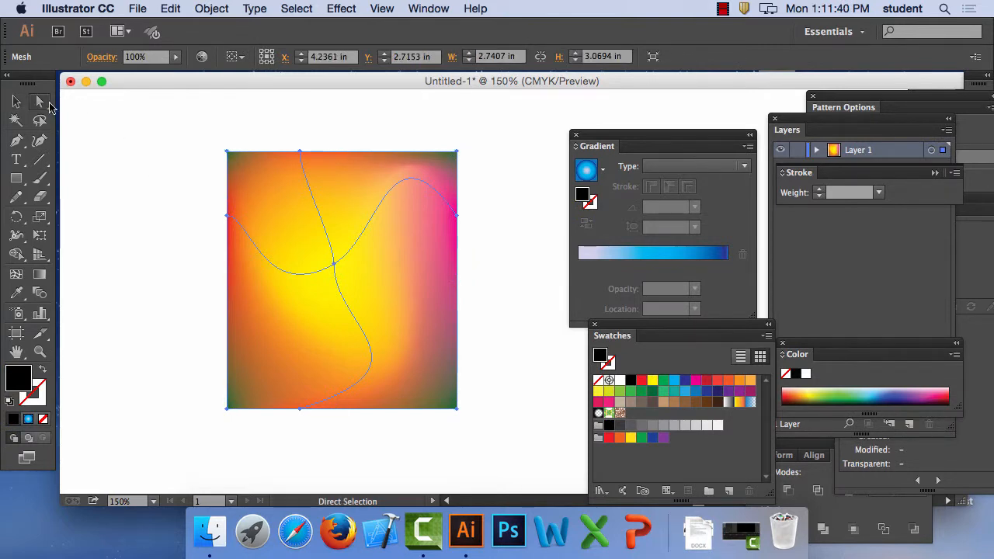
{"action": "left_click", "coordinate": [111, 145]}
{"action": "left_click_drag", "start_coordinate": [302, 156], "coordinate": [318, 114]}
{"action": "left_click_drag", "start_coordinate": [462, 218], "coordinate": [533, 242]}
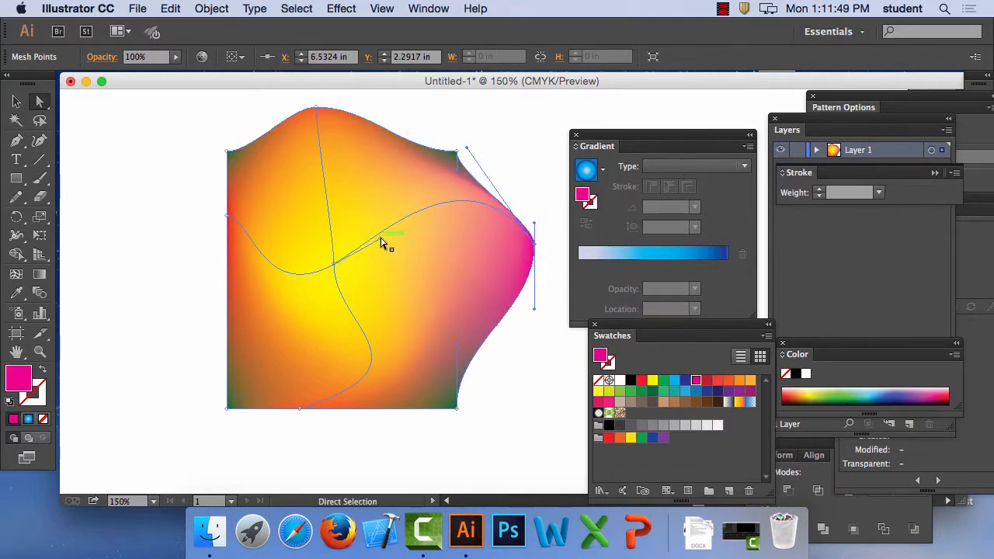
- Bend the mesh line left of the interior point upward and pull the lower-right corner point outward to about X 5.88 in, Y 4.93 in
{"action": "left_click_drag", "start_coordinate": [382, 239], "coordinate": [344, 277]}
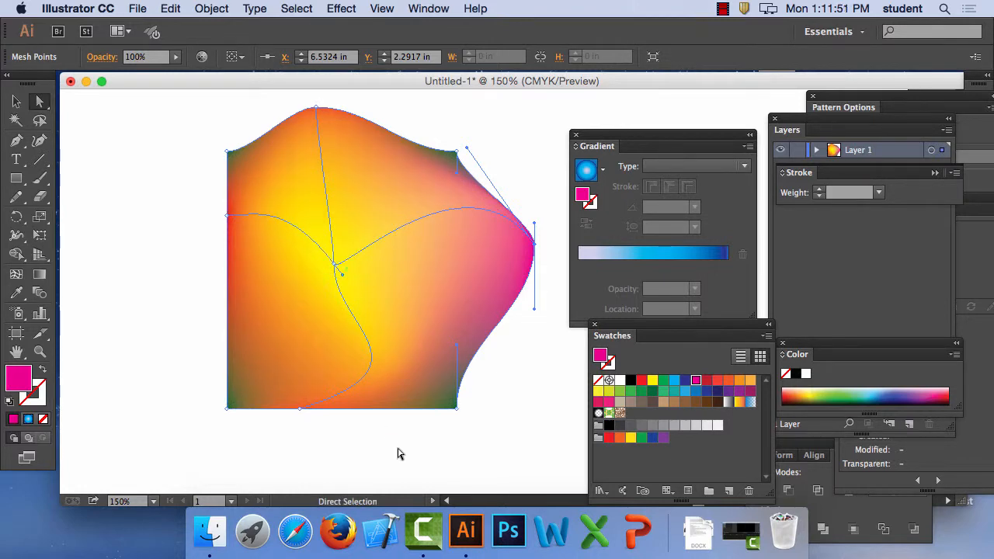
{"action": "left_click_drag", "start_coordinate": [457, 408], "coordinate": [479, 465]}
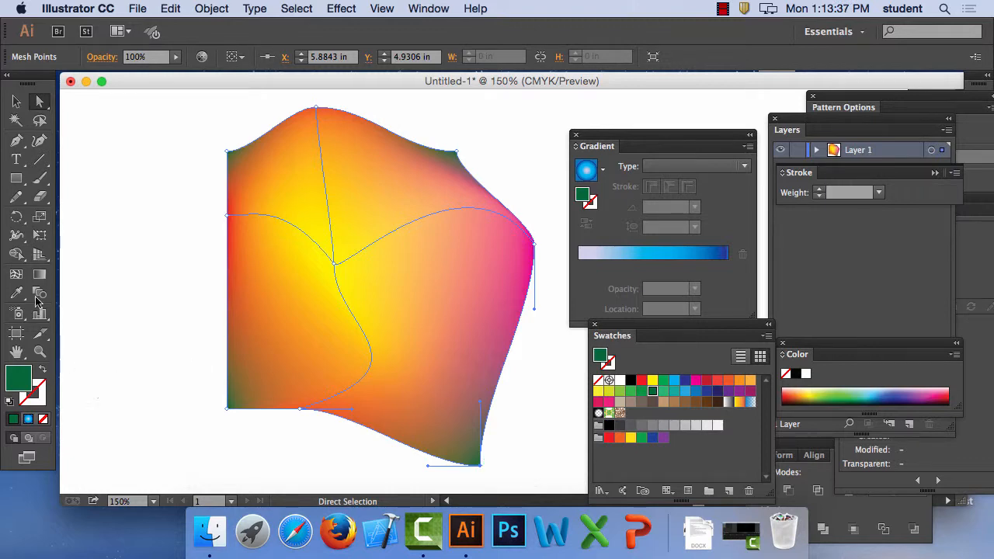
- Select the whole gradient mesh object with the Selection tool and delete it from the artboard
{"action": "left_click", "coordinate": [15, 100]}
{"action": "left_click_drag", "start_coordinate": [331, 205], "coordinate": [335, 207]}
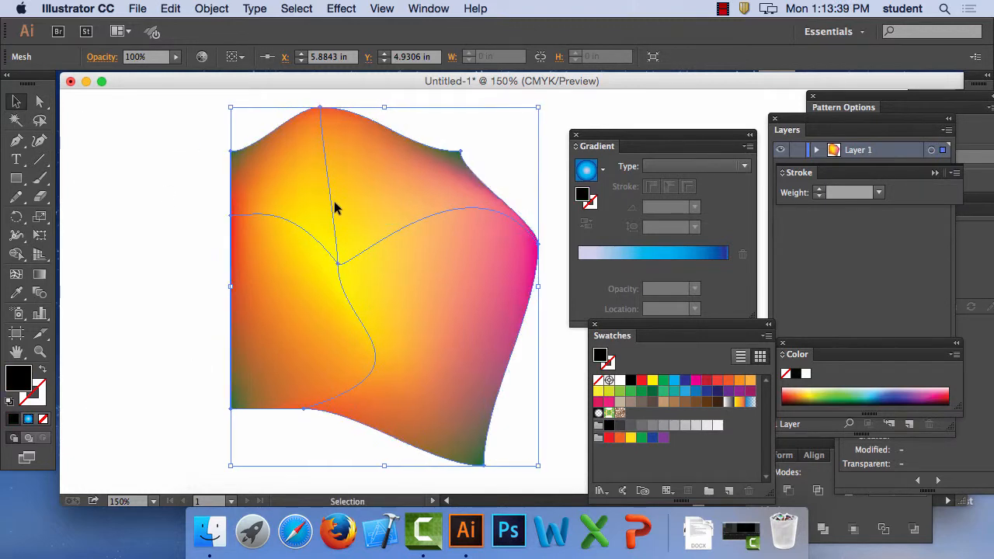
{"action": "key", "text": "Delete"}
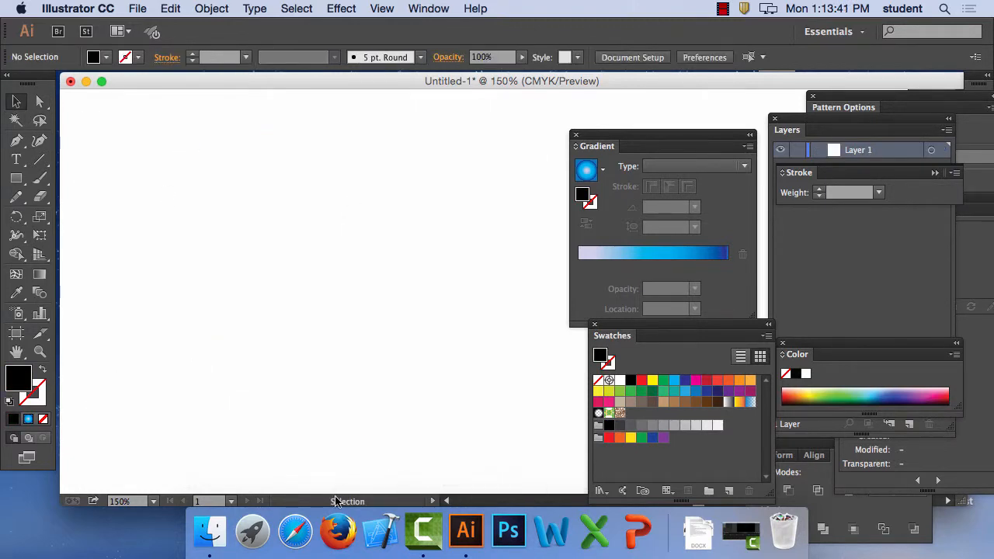
- Switch to Firefox and go to google.com
{"action": "left_click", "coordinate": [338, 525]}
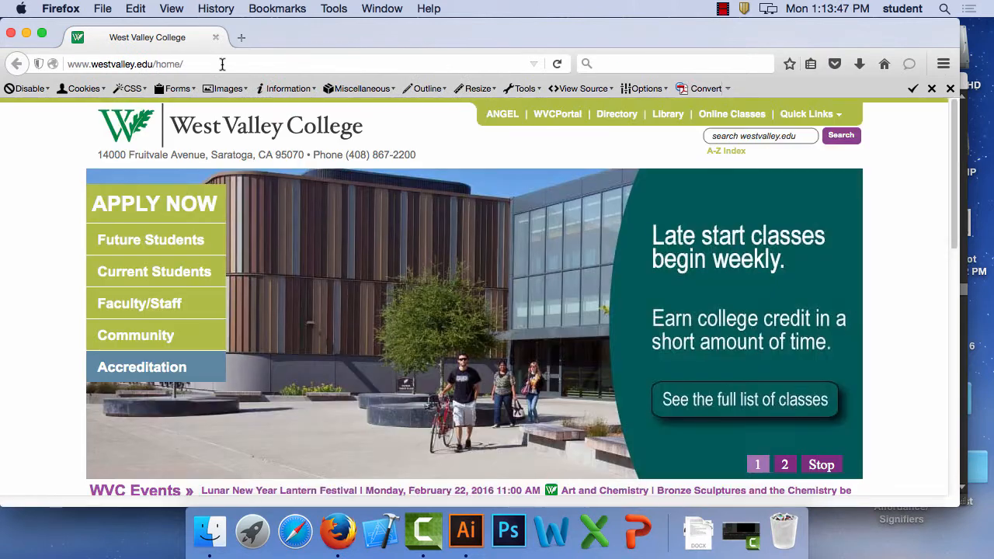
{"action": "left_click", "coordinate": [221, 65]}
{"action": "type", "text": "google.com"}
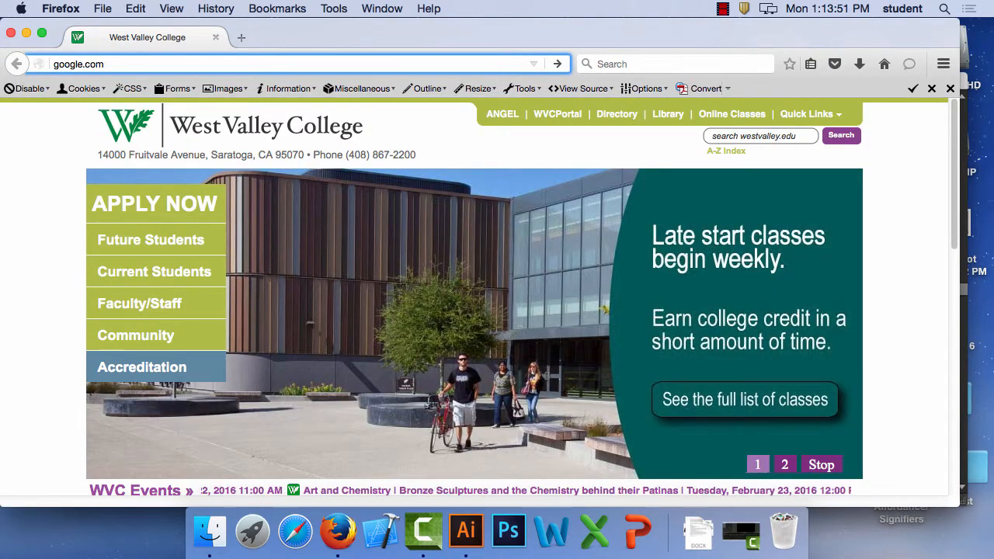
{"action": "key", "text": "Return"}
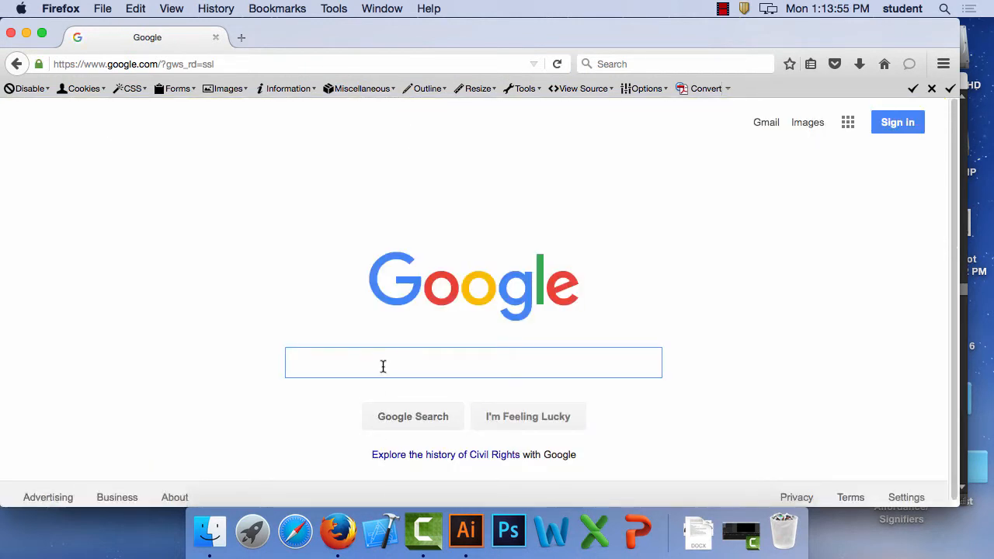
- Search Google for "pear" and show the image results
{"action": "type", "text": "pa"}
{"action": "key", "text": "BackSpace"}
{"action": "type", "text": "e"}
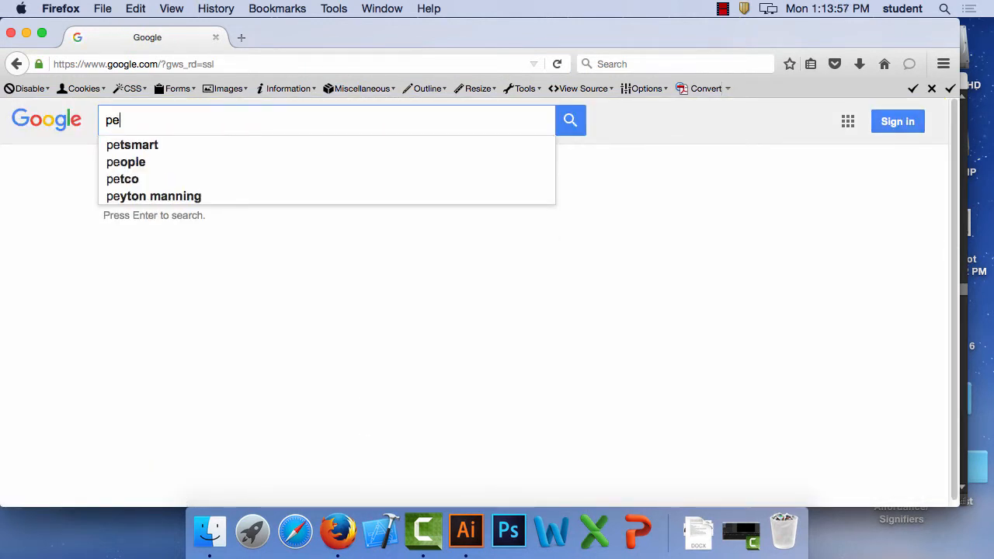
{"action": "type", "text": "ar"}
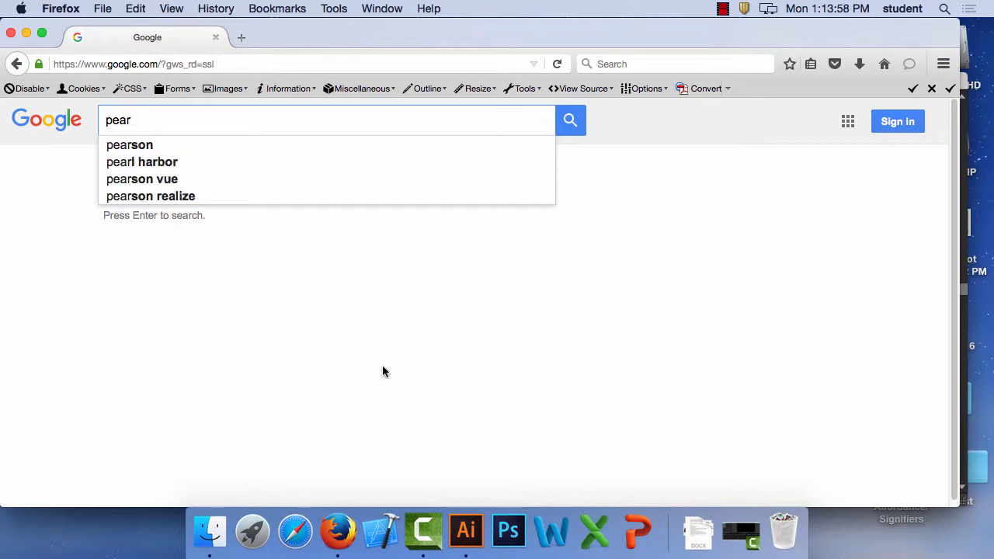
{"action": "left_click", "coordinate": [570, 121]}
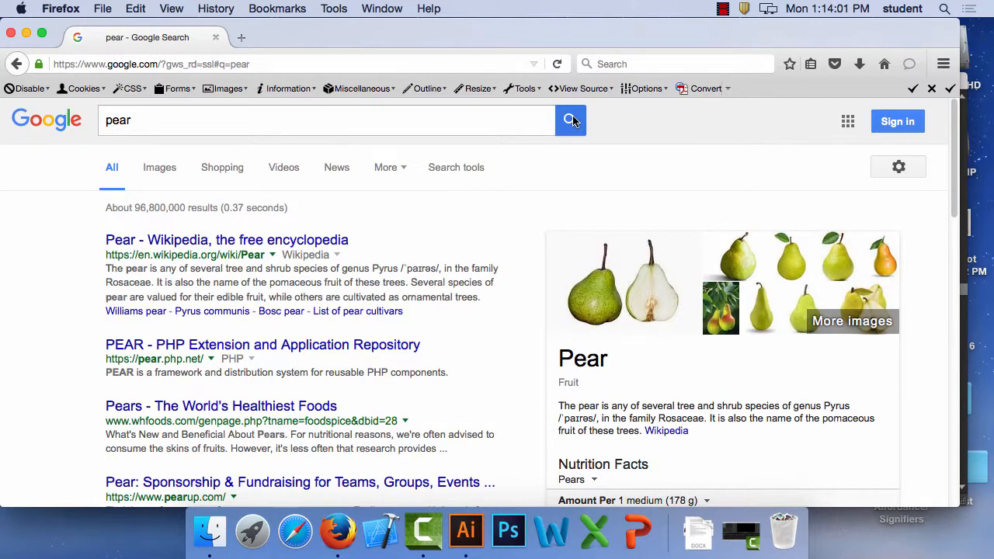
{"action": "left_click", "coordinate": [151, 171]}
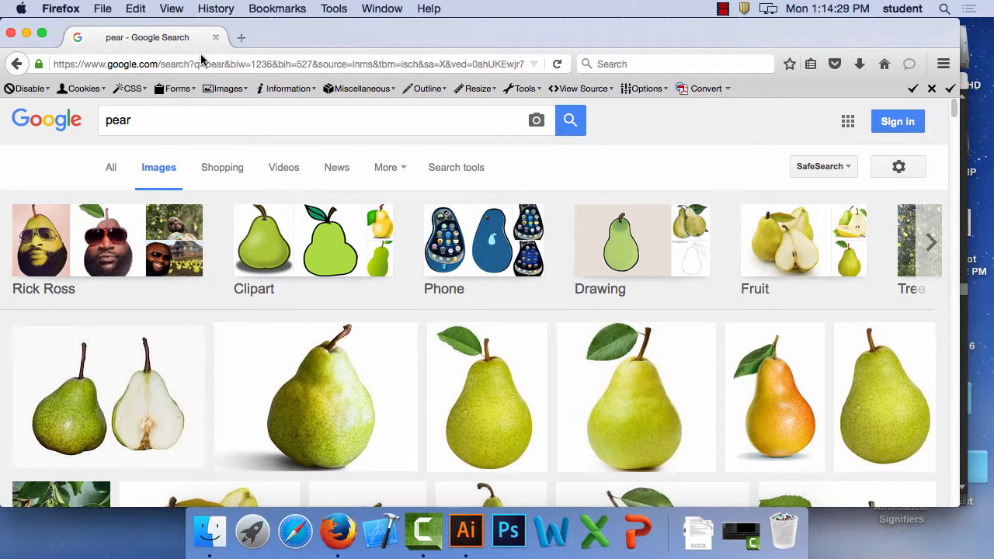
- Open the preview of the green pear with a leaf from weknowyourdreamz.com and copy the image
{"action": "left_click", "coordinate": [502, 402]}
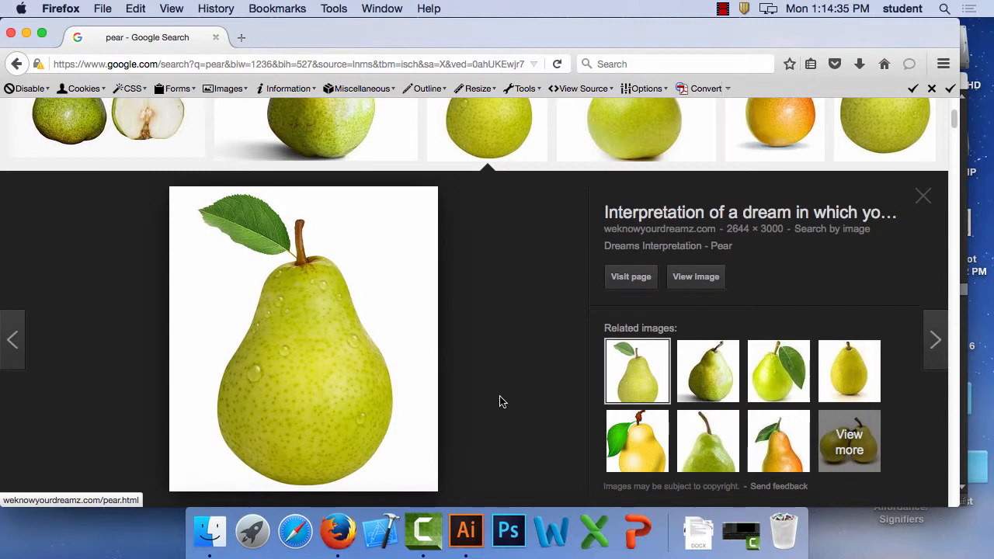
{"action": "right_click", "coordinate": [302, 343]}
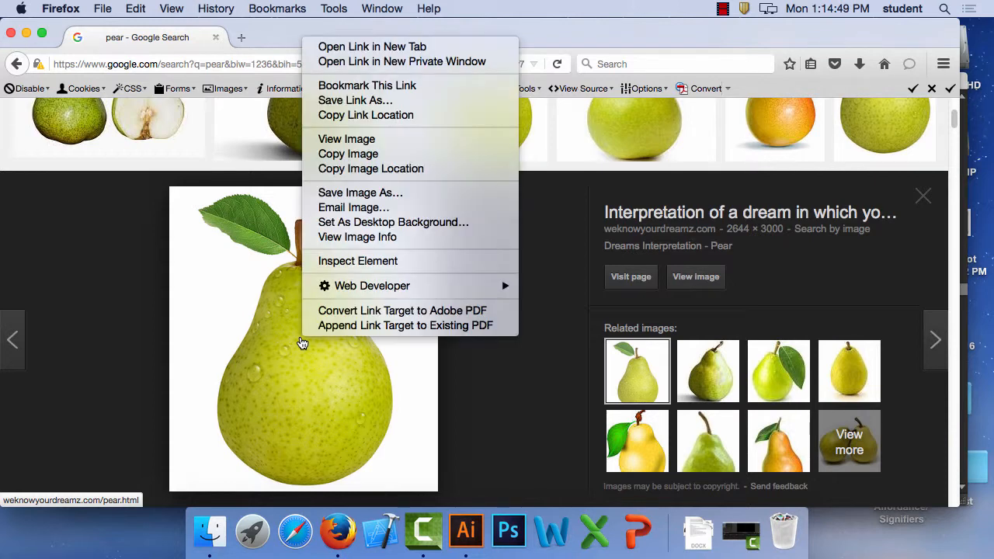
{"action": "left_click", "coordinate": [386, 159]}
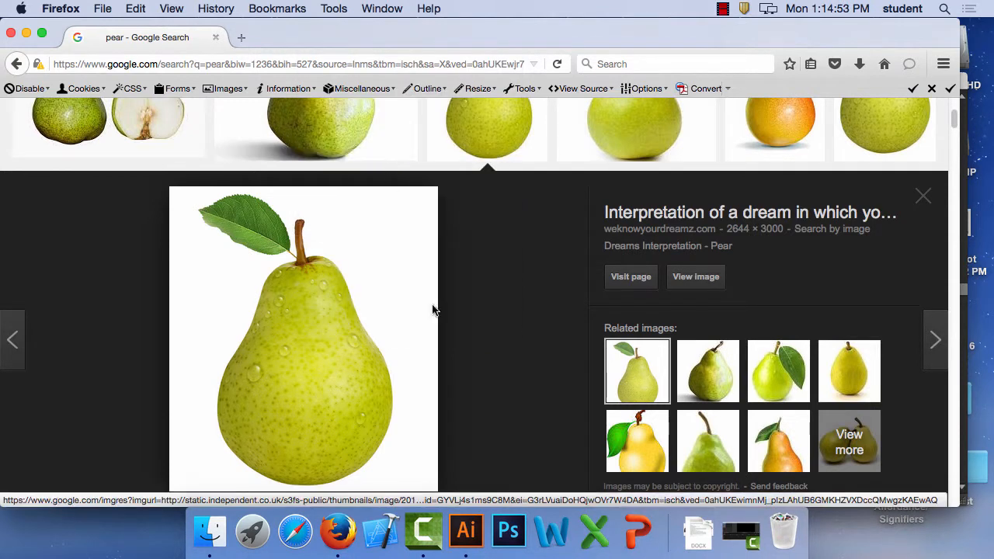
- Switch back to Illustrator and paste the copied pear image into the empty document
{"action": "left_click", "coordinate": [466, 531]}
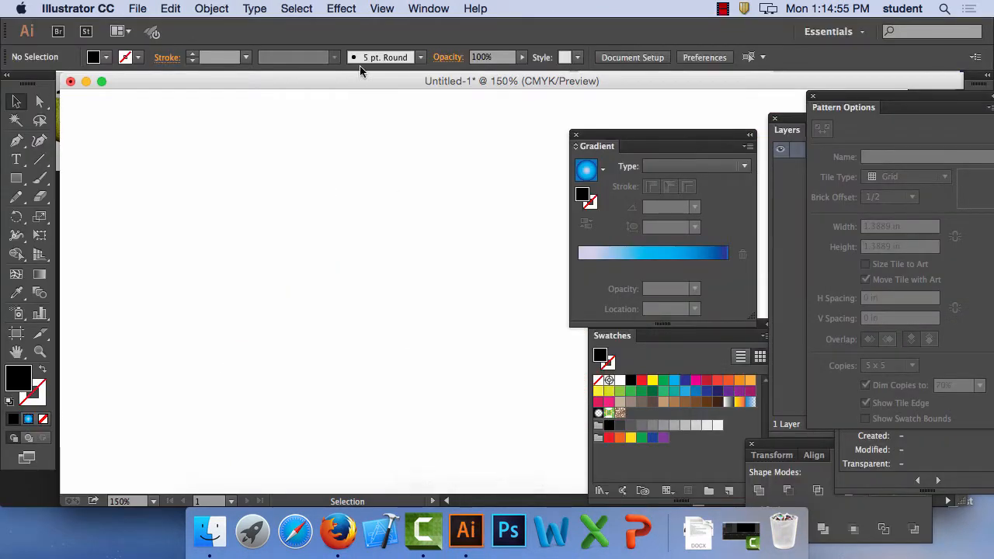
{"action": "left_click", "coordinate": [169, 8]}
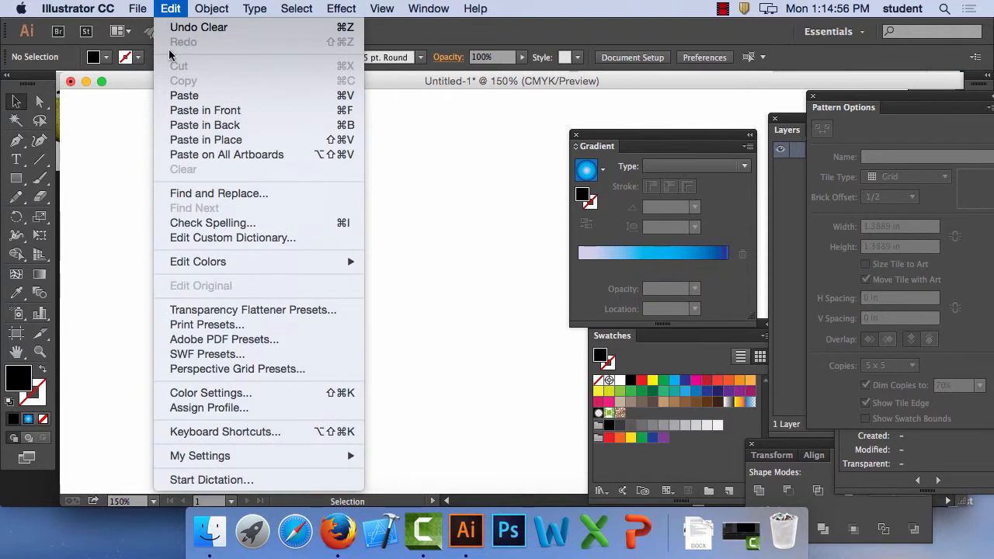
{"action": "left_click", "coordinate": [184, 96]}
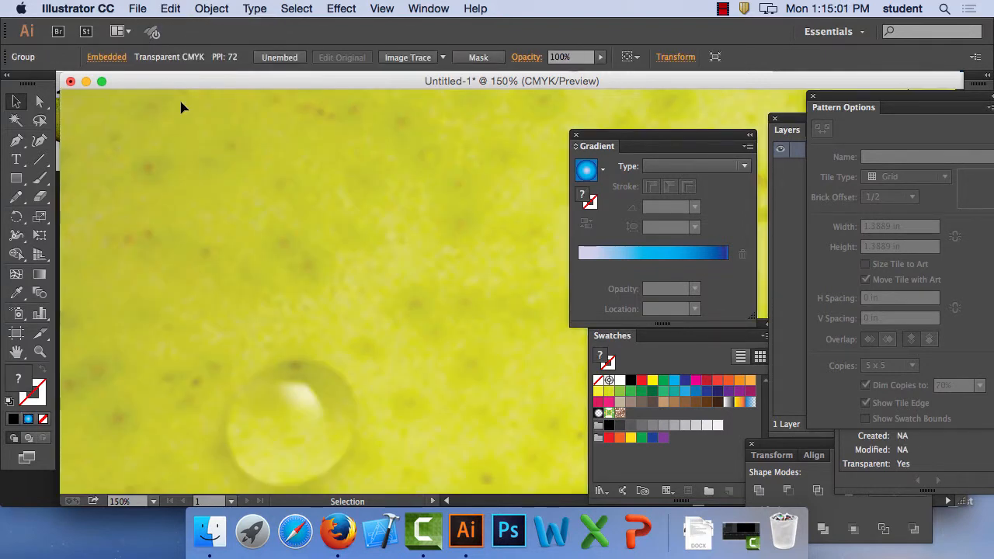
- Close the Gradient and Swatches panels to uncover the whole pasted pear image
{"action": "key", "text": "super+minus"}
{"action": "key", "text": "super+minus"}
{"action": "key", "text": "super+minus"}
{"action": "key", "text": "super+minus"}
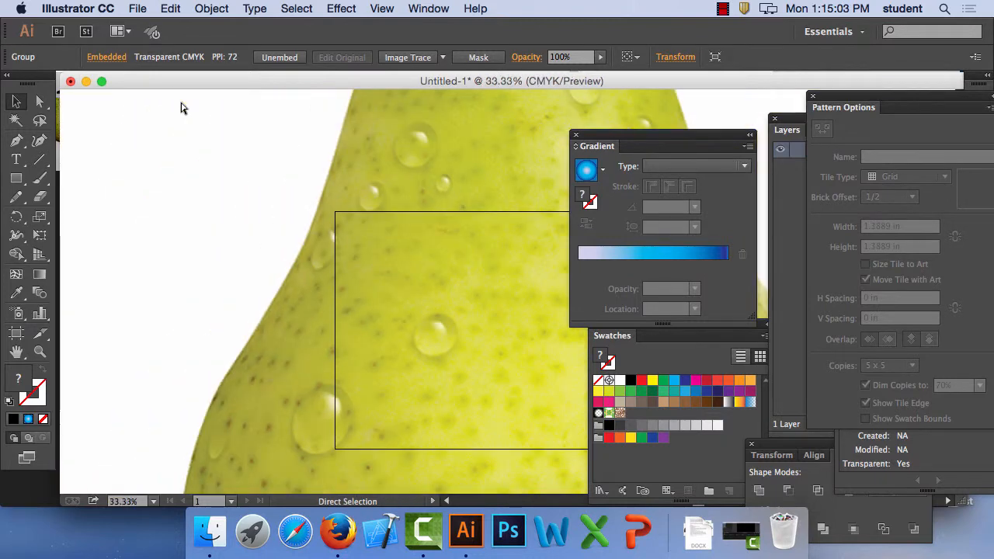
{"action": "key", "text": "super+minus"}
{"action": "key", "text": "super+minus"}
{"action": "key", "text": "super+minus"}
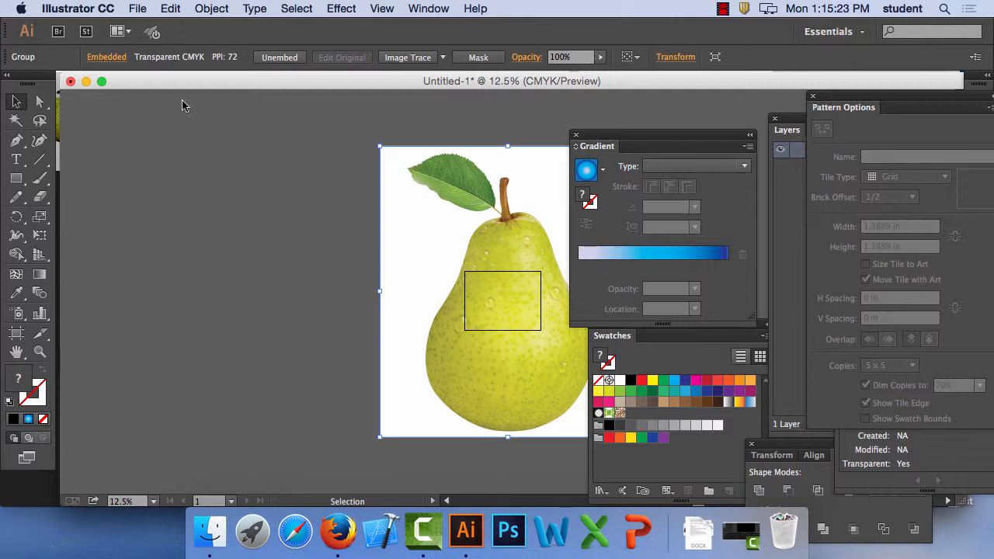
{"action": "left_click", "coordinate": [575, 135]}
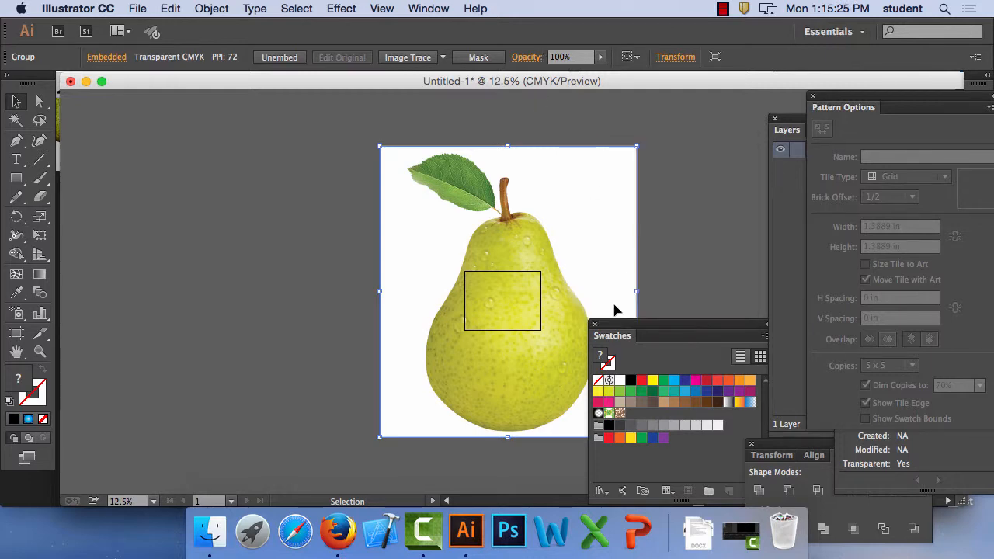
{"action": "left_click", "coordinate": [594, 324]}
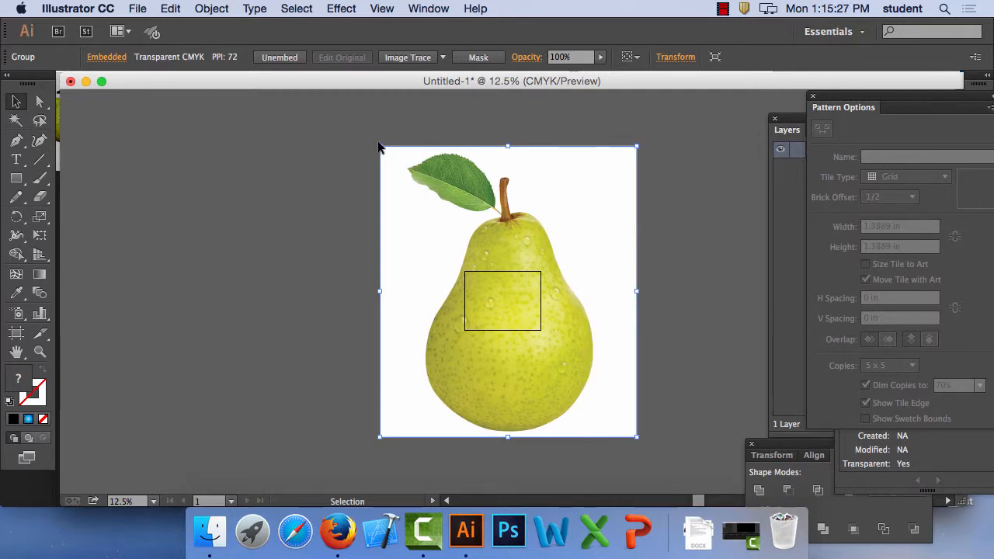
- Scale the pear image down proportionally to the artboard's height, center it on the artboard, and deselect it
{"action": "left_click_drag", "start_coordinate": [380, 145], "coordinate": [451, 267]}
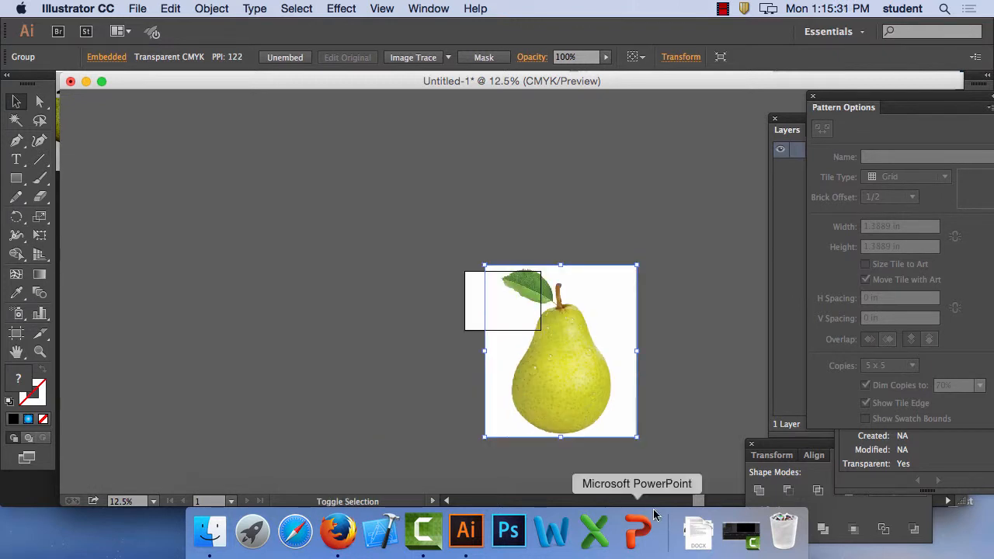
{"action": "left_click_drag", "start_coordinate": [638, 438], "coordinate": [535, 322]}
{"action": "left_click_drag", "start_coordinate": [518, 286], "coordinate": [506, 302]}
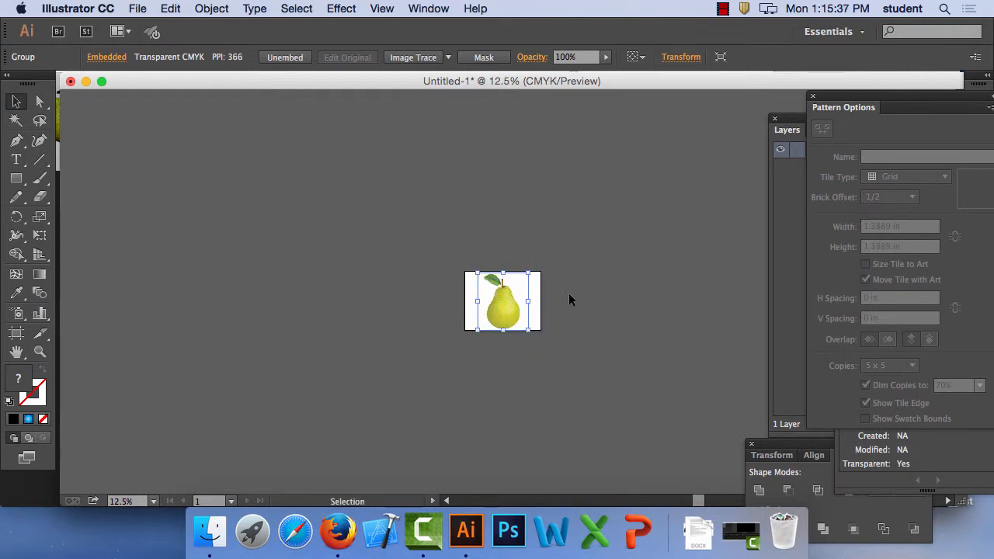
{"action": "left_click", "coordinate": [569, 292]}
{"action": "key", "text": "super+1"}
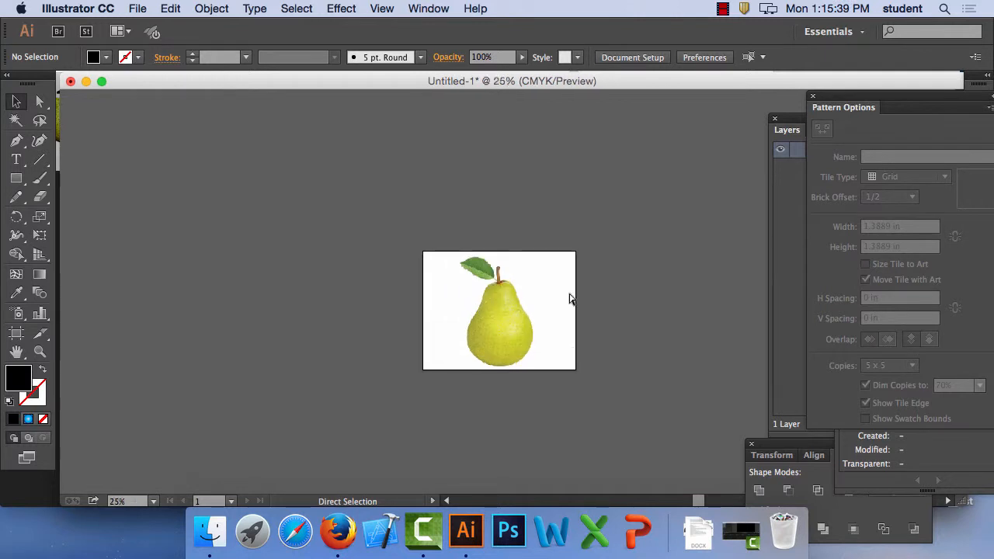
{"action": "key", "text": "super+minus"}
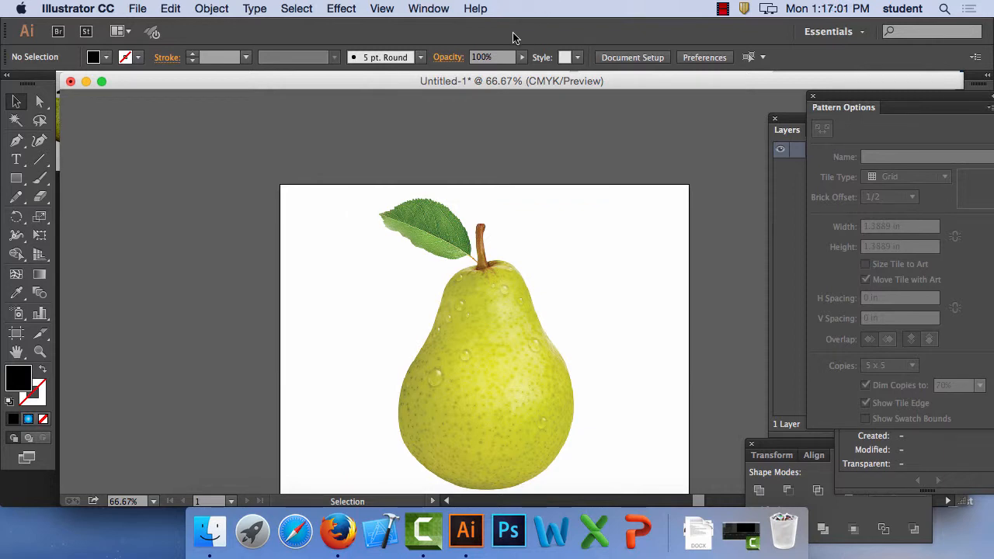
- Show the Swatches panel again and place it over the empty canvas beside the pear's leaf
{"action": "left_click", "coordinate": [427, 8]}
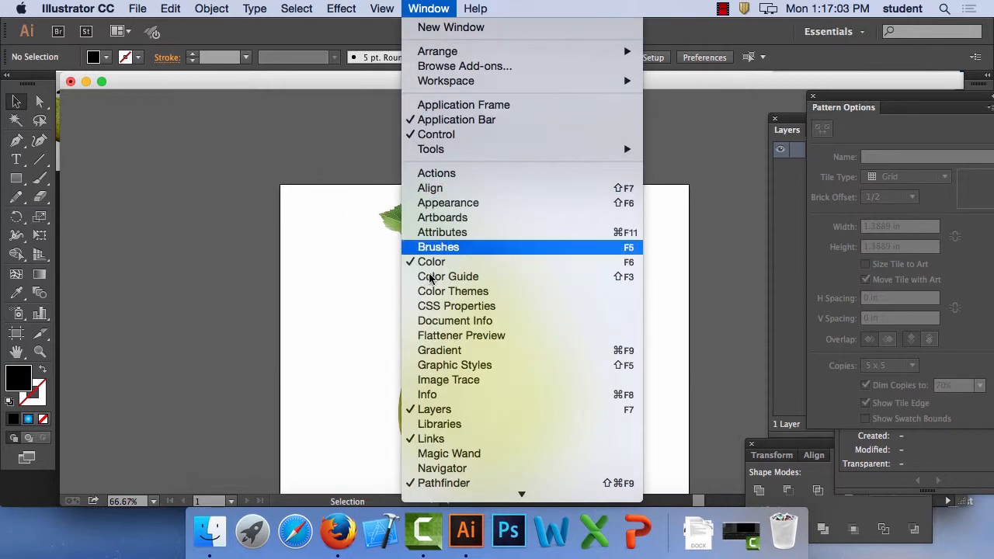
{"action": "mouse_move", "coordinate": [459, 495]}
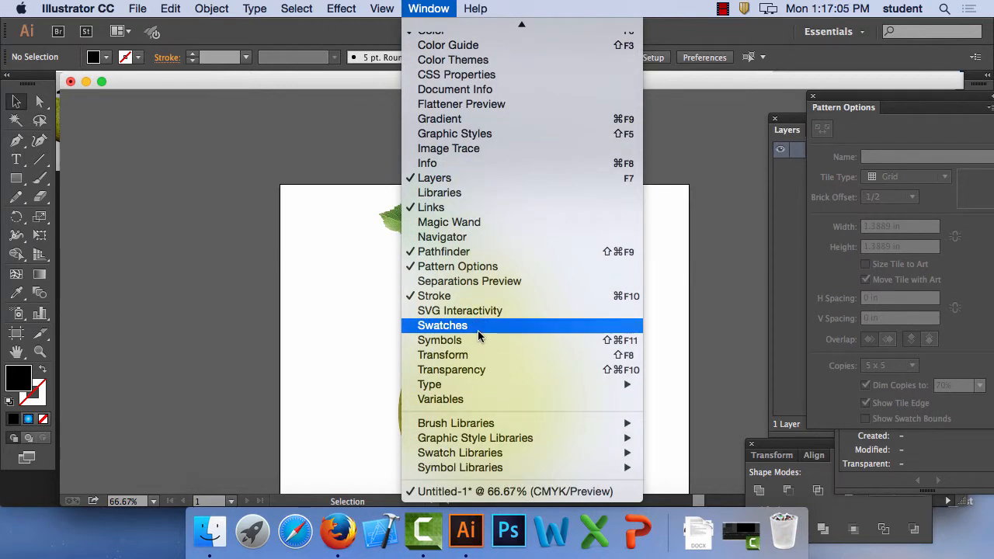
{"action": "left_click", "coordinate": [477, 327]}
{"action": "left_click_drag", "start_coordinate": [644, 329], "coordinate": [140, 132]}
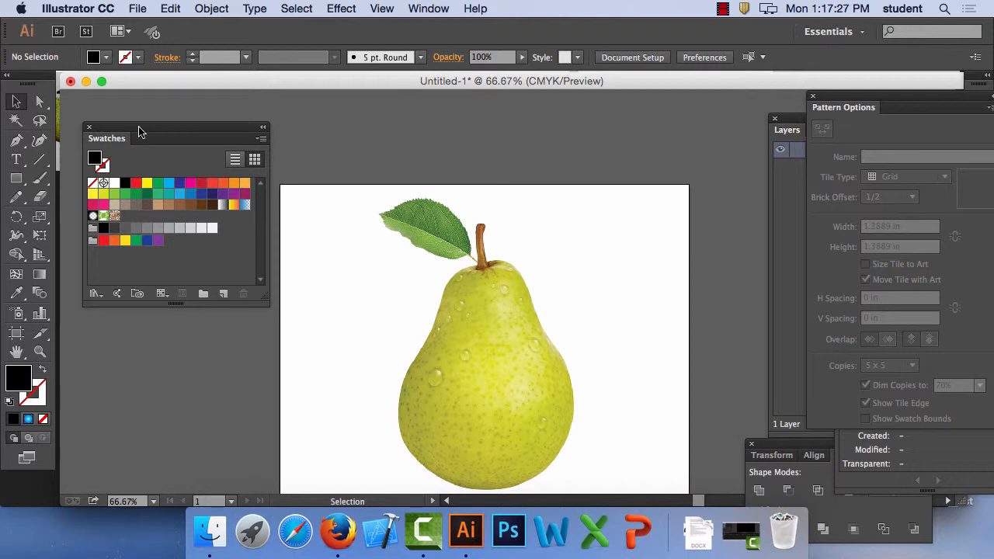
- Create a new color group named "pear" in the swatches
{"action": "left_click", "coordinate": [204, 297]}
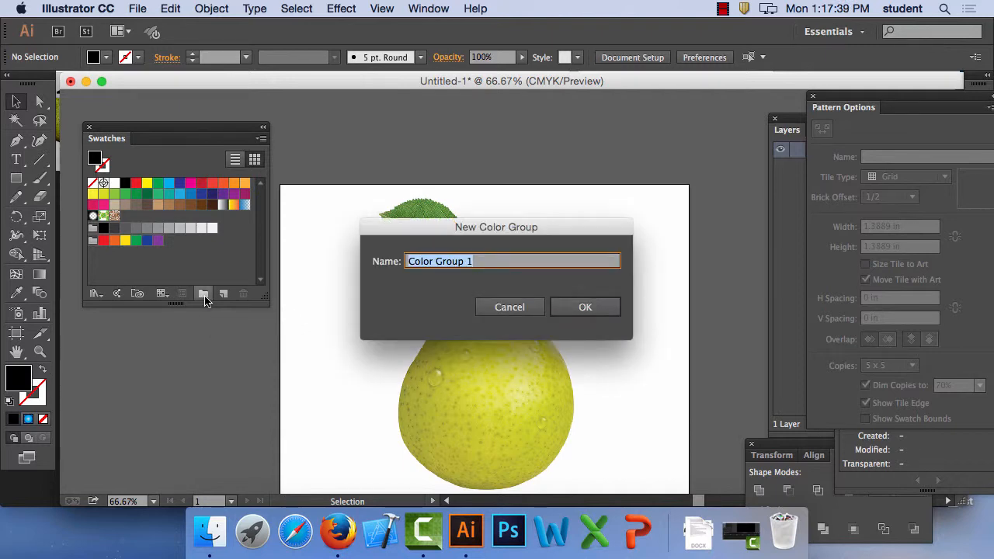
{"action": "type", "text": "pear"}
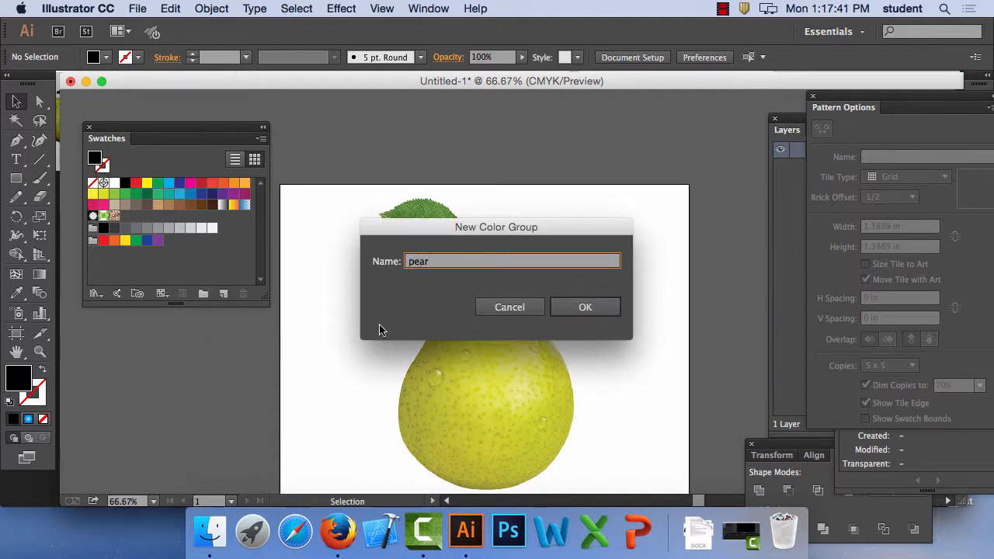
{"action": "left_click", "coordinate": [598, 306]}
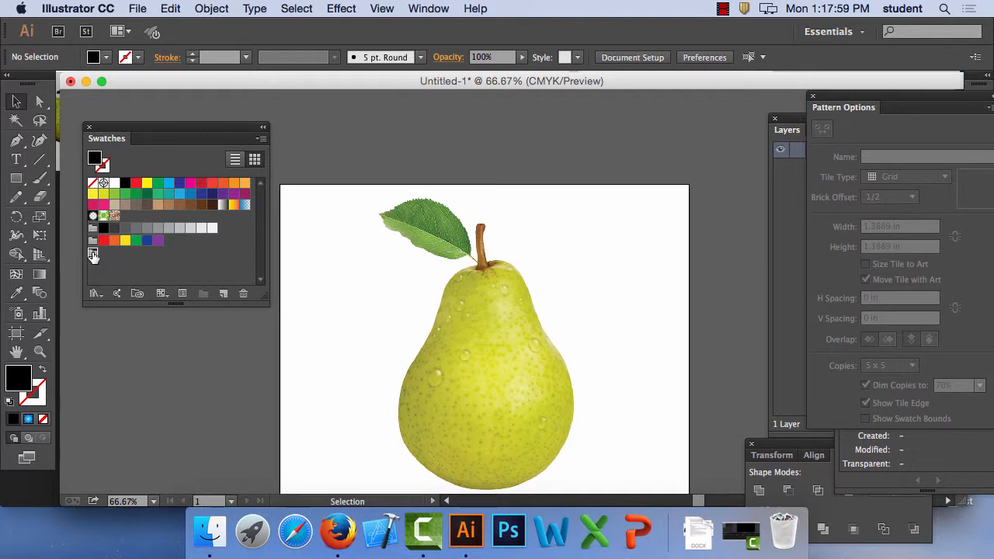
- Sample the light yellow-green from the middle of the pear with the Eyedropper and save it as a new CMYK process color swatch
{"action": "left_click", "coordinate": [12, 295]}
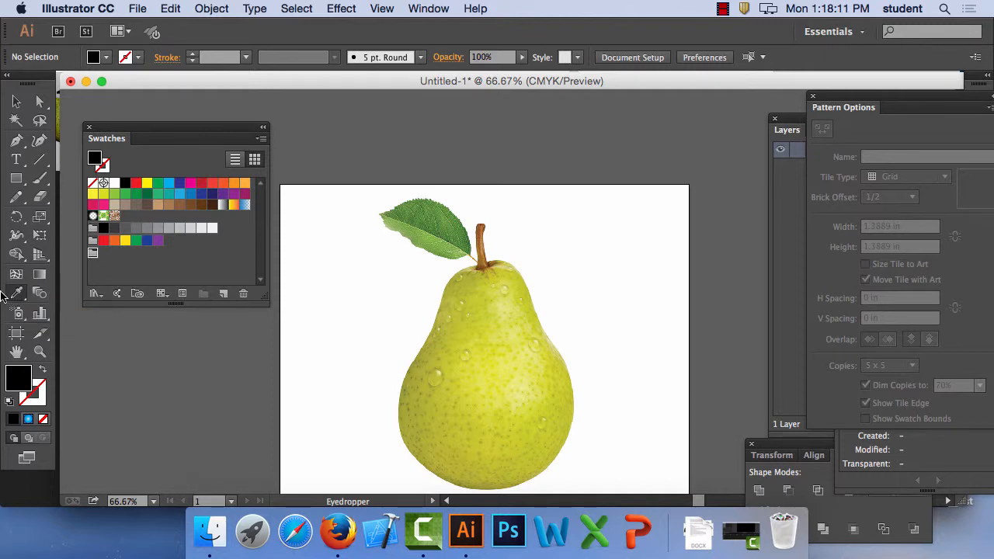
{"action": "left_click", "coordinate": [503, 361]}
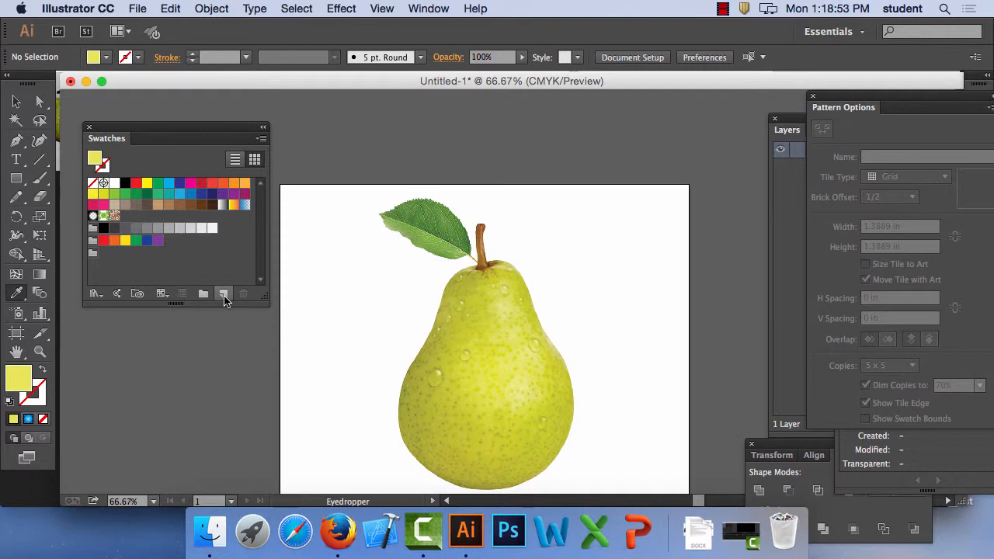
{"action": "left_click", "coordinate": [223, 295]}
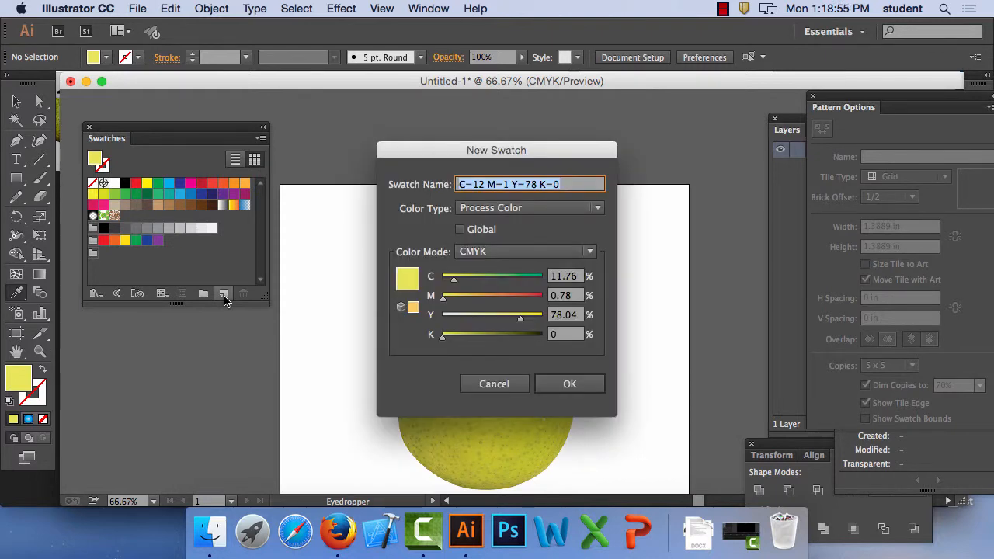
{"action": "left_click", "coordinate": [569, 384]}
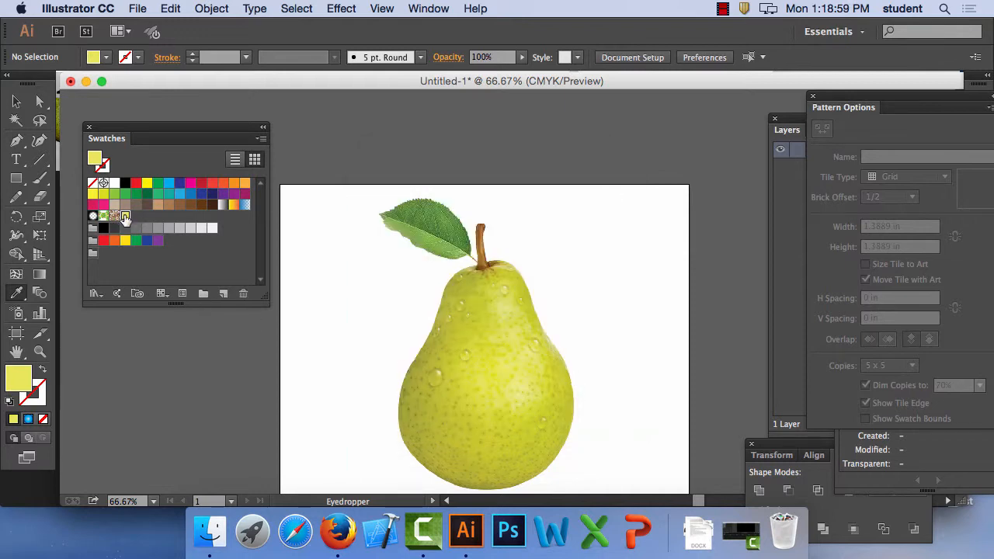
- Move the newly saved light yellow-green swatch into the "pear" color group
{"action": "left_click_drag", "start_coordinate": [125, 216], "coordinate": [97, 267]}
{"action": "left_click", "coordinate": [94, 254]}
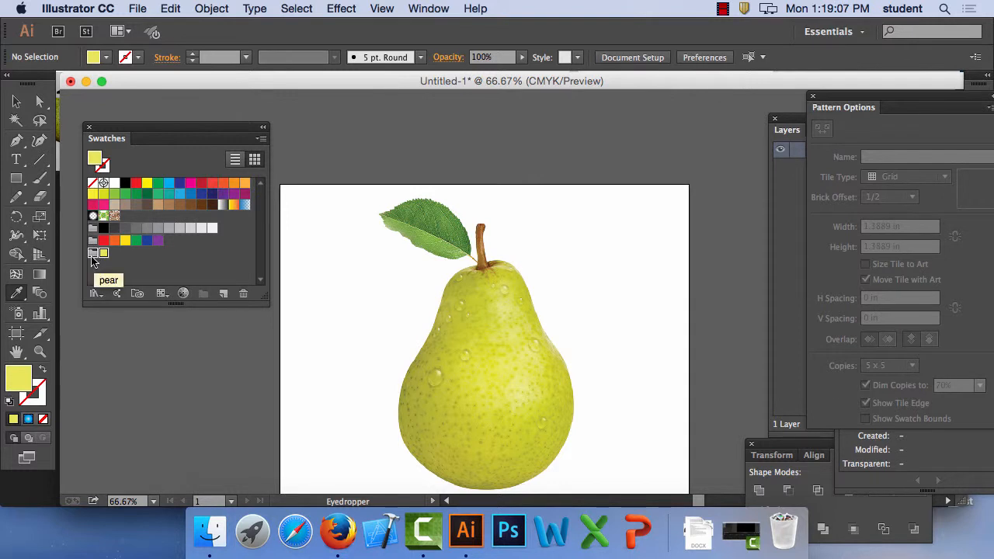
{"action": "left_click", "coordinate": [107, 261]}
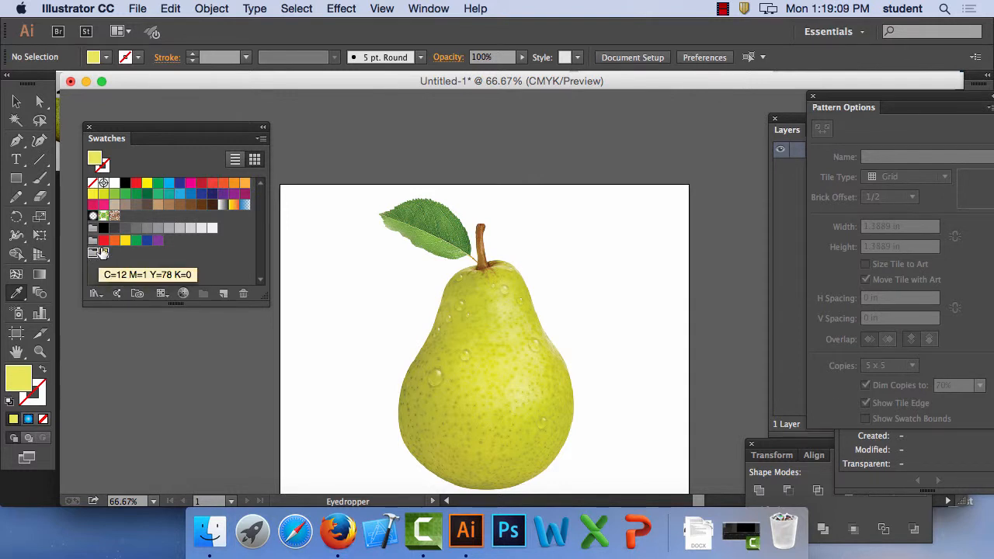
{"action": "left_click", "coordinate": [94, 254]}
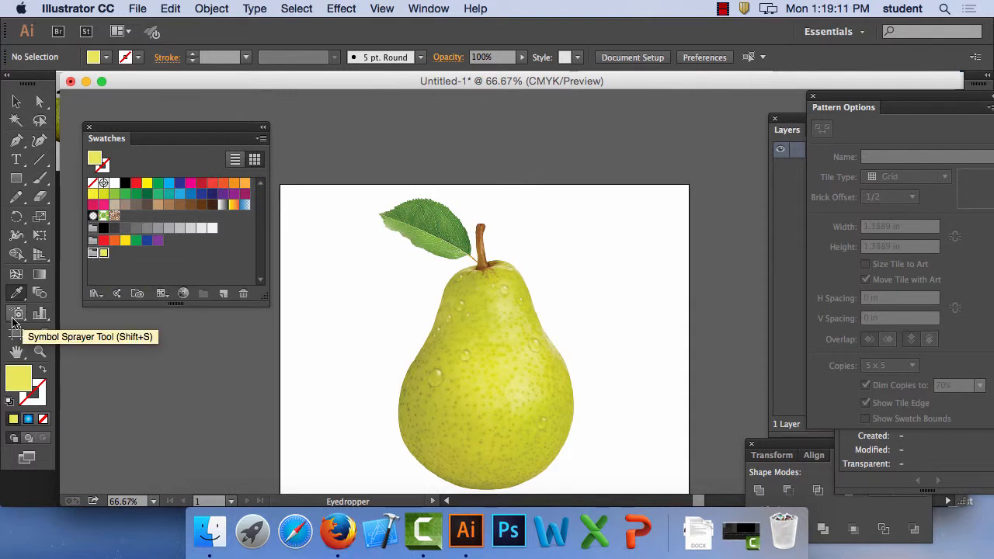
- Sample a darker yellow-green from the pear's right edge, save it as a CMYK process swatch, and add it to the "pear" group
{"action": "left_click", "coordinate": [556, 375]}
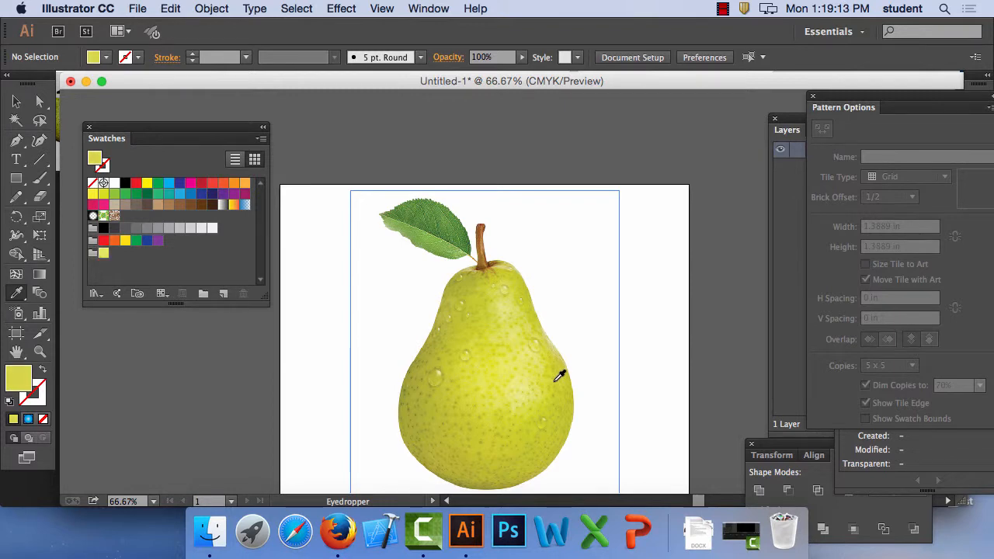
{"action": "left_click", "coordinate": [561, 380]}
{"action": "left_click", "coordinate": [562, 381]}
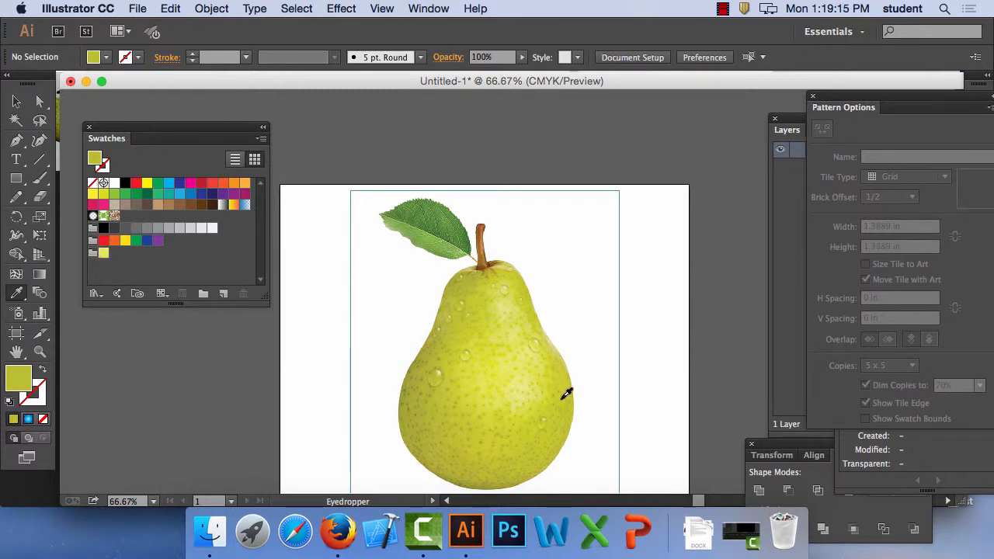
{"action": "left_click", "coordinate": [223, 294]}
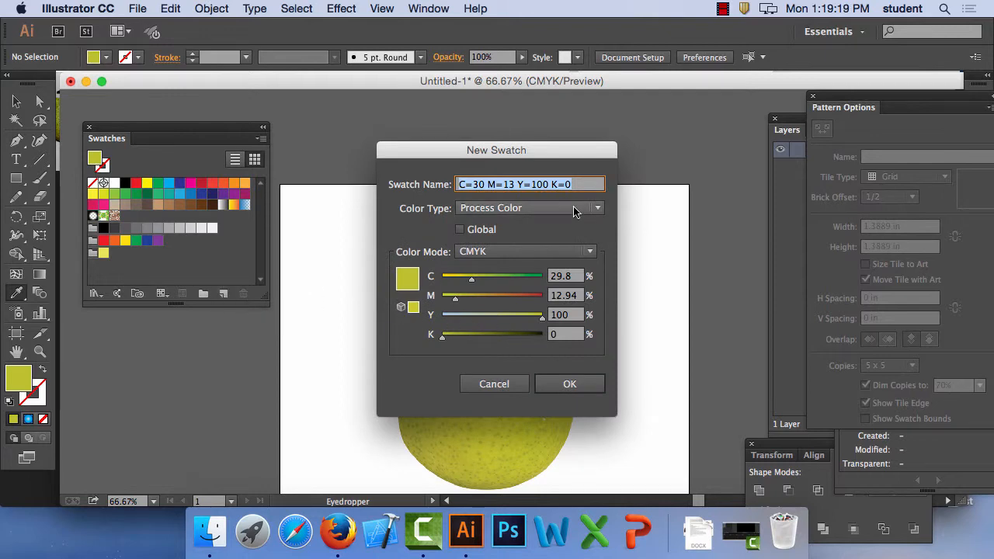
{"action": "left_click", "coordinate": [567, 384]}
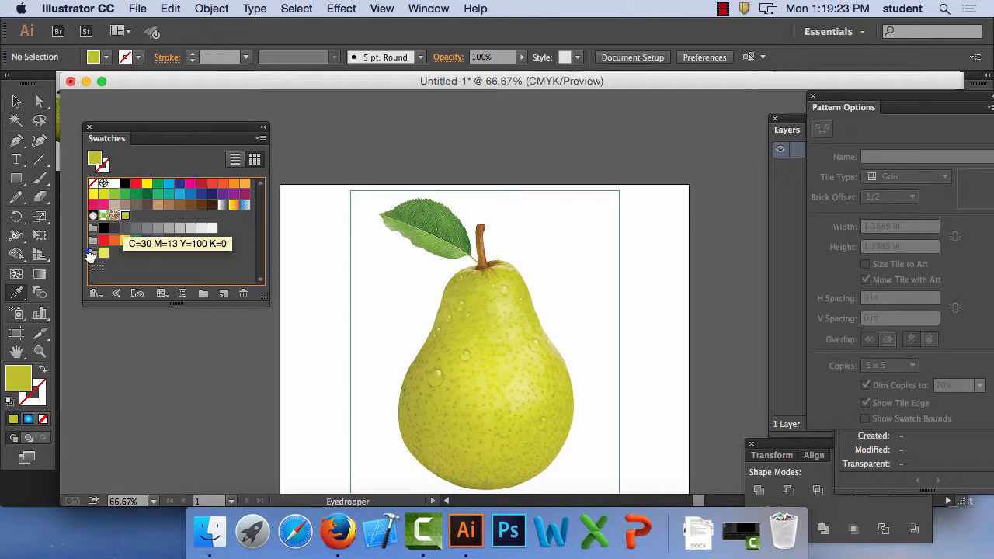
{"action": "left_click_drag", "start_coordinate": [90, 254], "coordinate": [92, 256]}
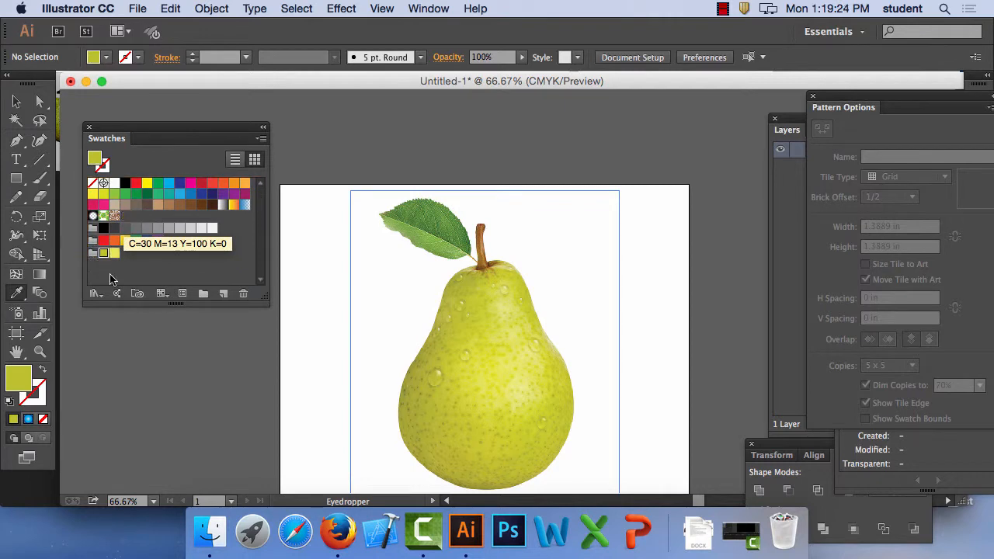
- Sample the olive green at the pear's bottom edge, save it as a new swatch, and put it first in the "pear" group
{"action": "left_click", "coordinate": [564, 408]}
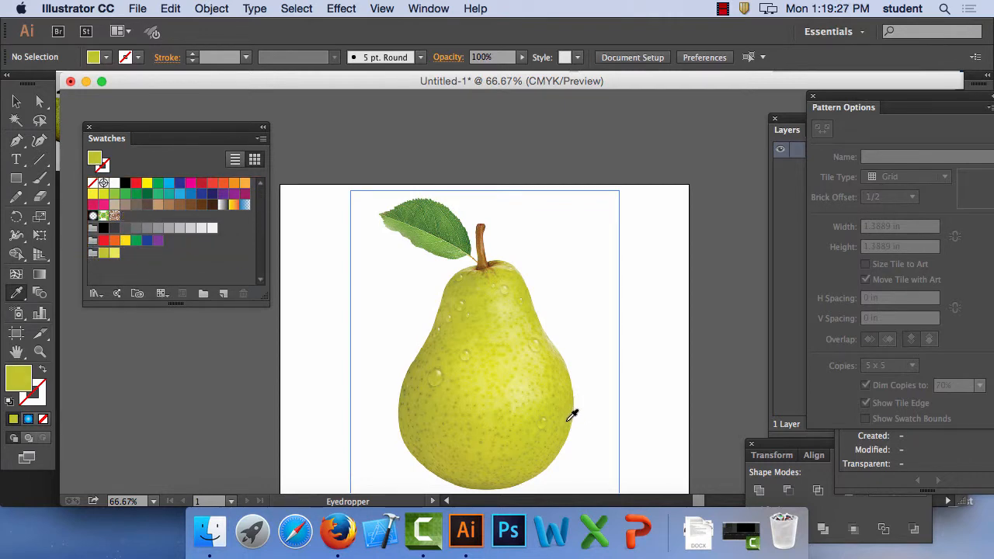
{"action": "left_click", "coordinate": [502, 479]}
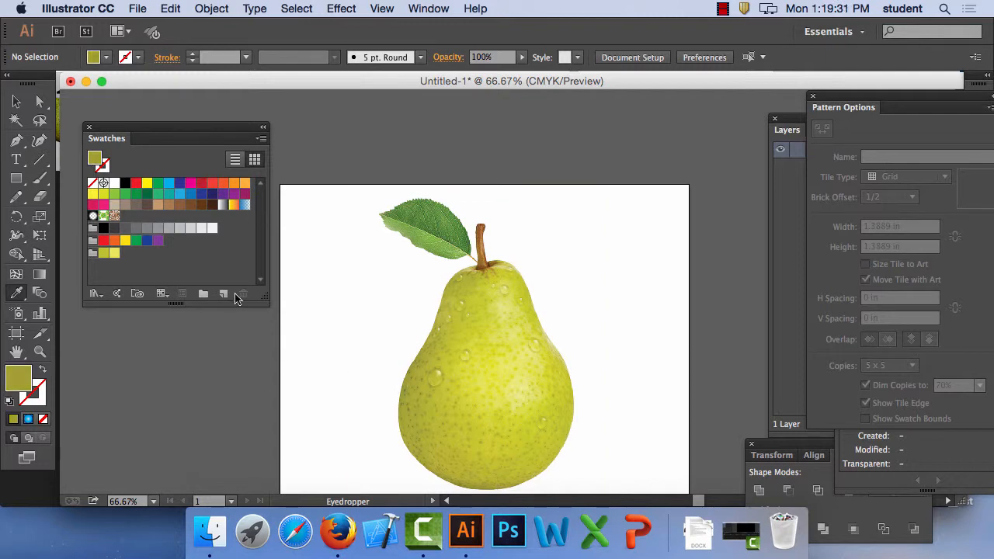
{"action": "left_click", "coordinate": [224, 293]}
{"action": "left_click", "coordinate": [572, 384]}
{"action": "left_click_drag", "start_coordinate": [125, 217], "coordinate": [104, 252]}
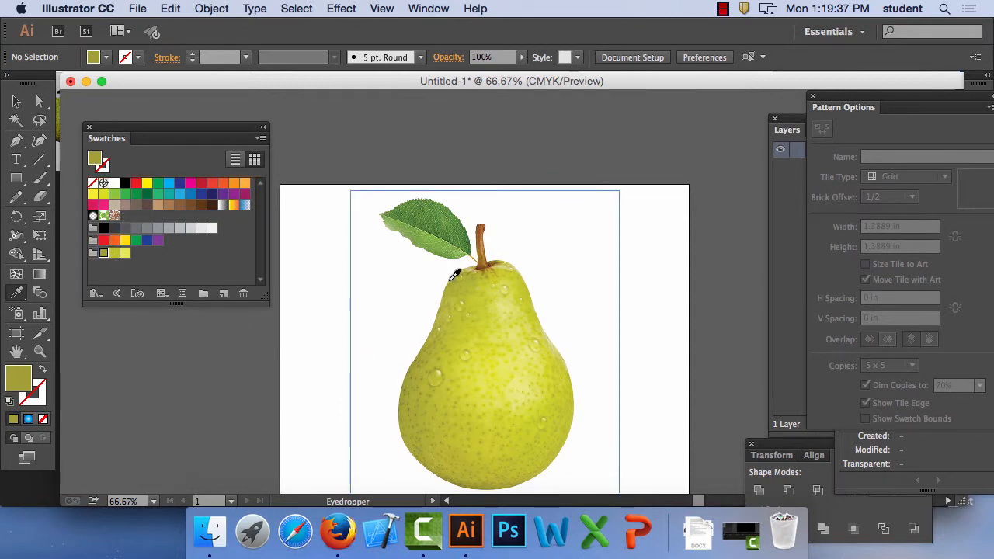
- Sample the pale yellow highlight on the pear's body, save it as a new swatch, and place it last in the "pear" group
{"action": "left_click", "coordinate": [522, 380]}
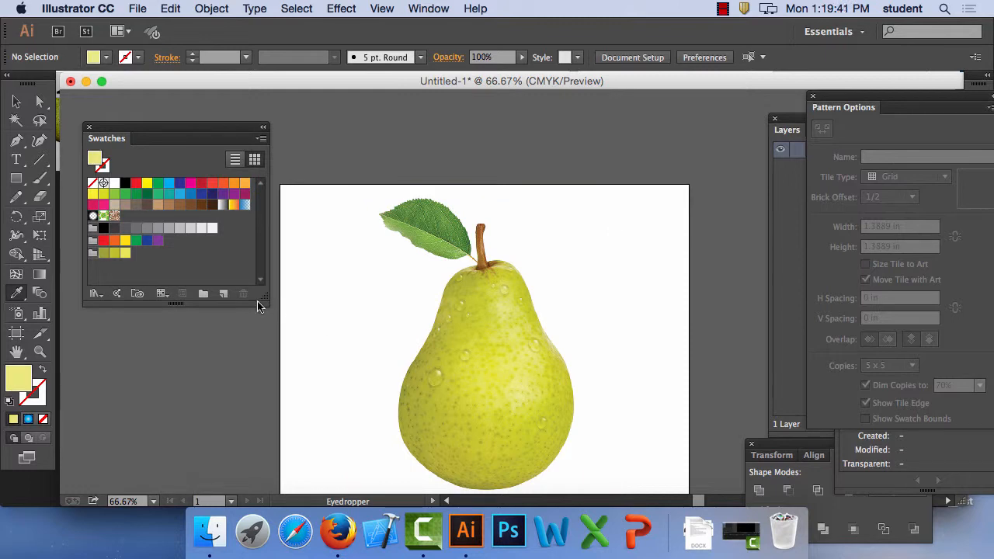
{"action": "left_click", "coordinate": [223, 293]}
{"action": "left_click", "coordinate": [568, 384]}
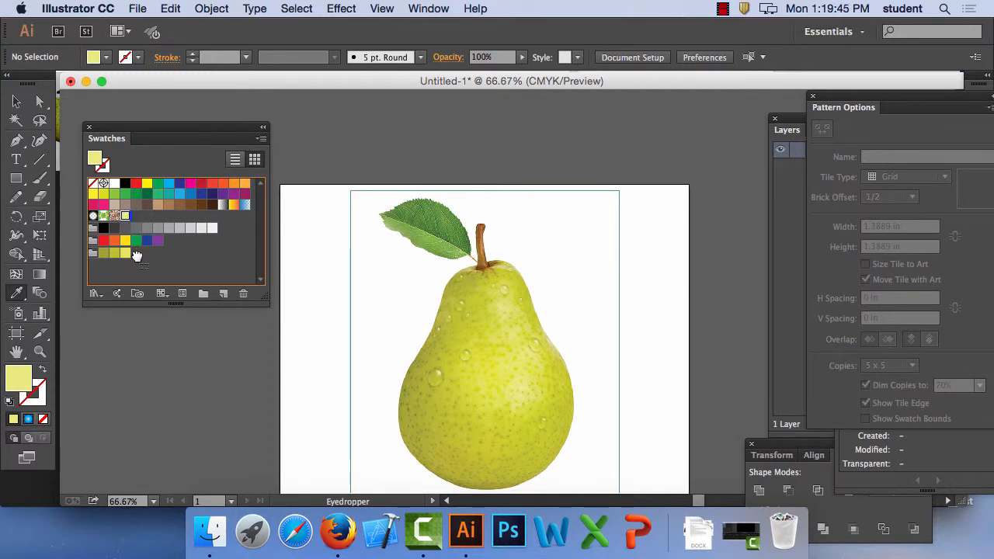
{"action": "left_click_drag", "start_coordinate": [133, 254], "coordinate": [135, 254]}
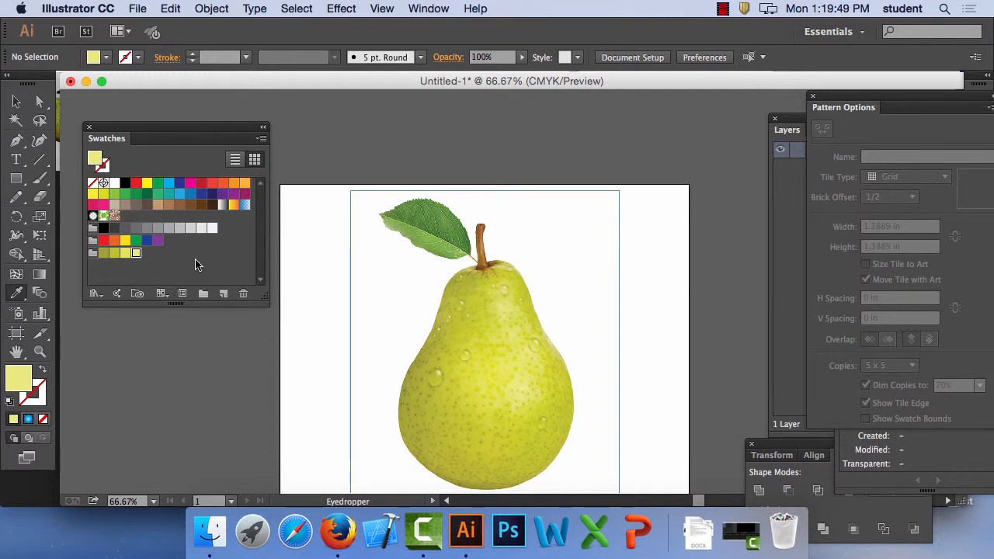
- Sample a brownish olive from the shadow at the pear's bottom edge, save it as a CMYK process swatch, and add it to the "pear" group
{"action": "left_click", "coordinate": [512, 275]}
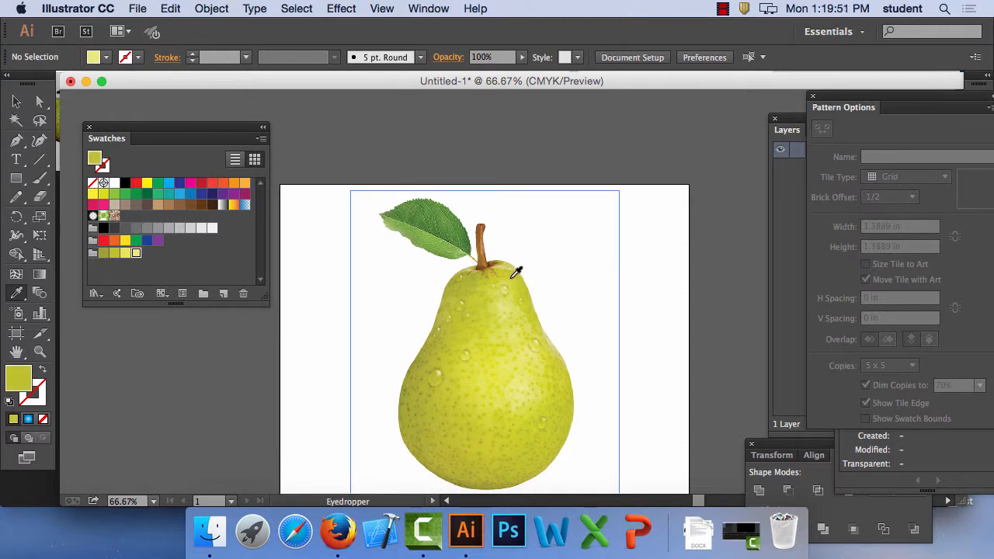
{"action": "left_click_drag", "start_coordinate": [512, 278], "coordinate": [549, 457]}
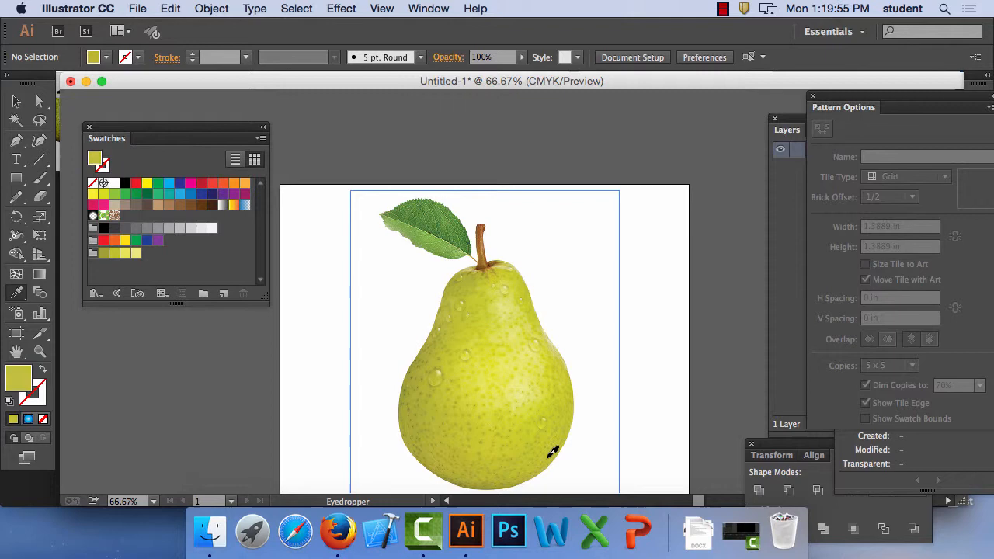
{"action": "left_click", "coordinate": [499, 479]}
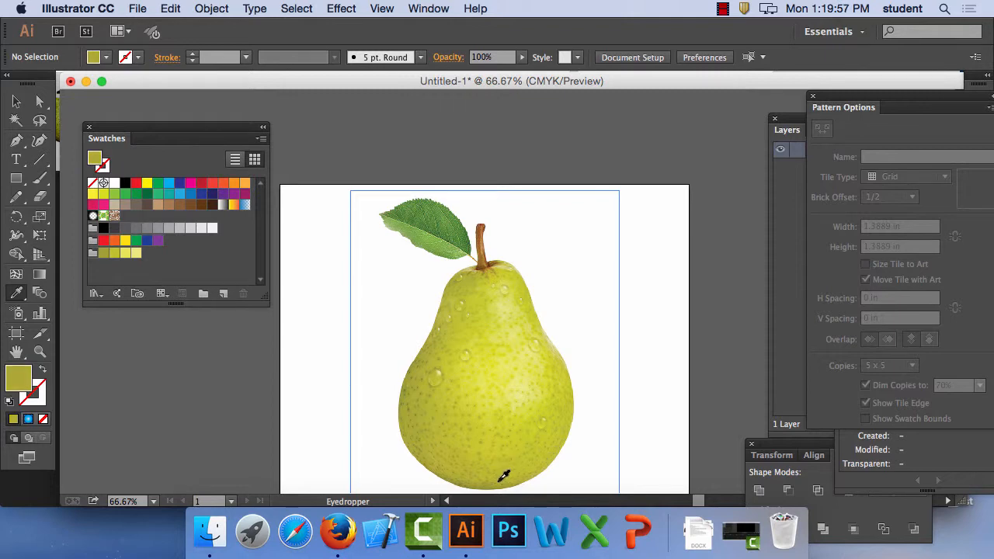
{"action": "left_click", "coordinate": [500, 480]}
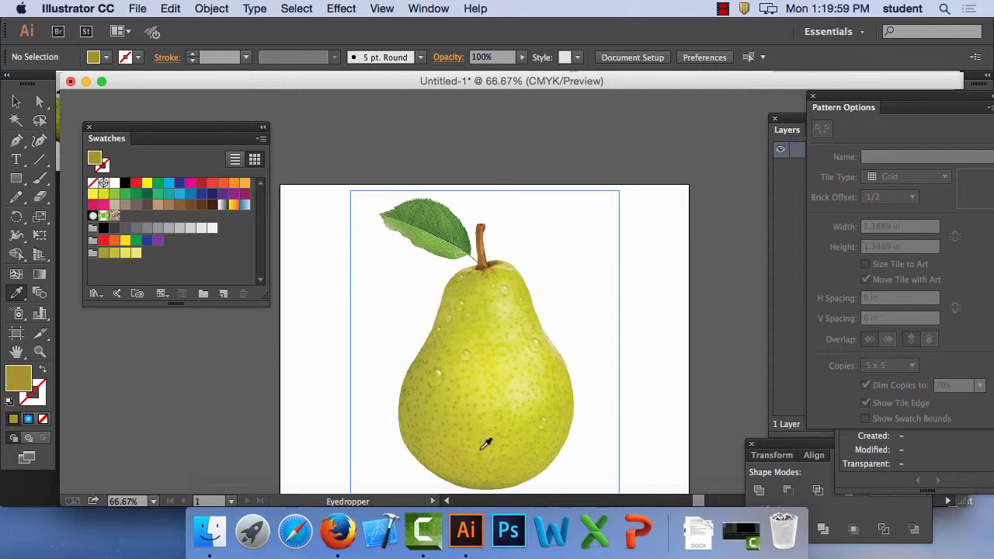
{"action": "left_click", "coordinate": [223, 293]}
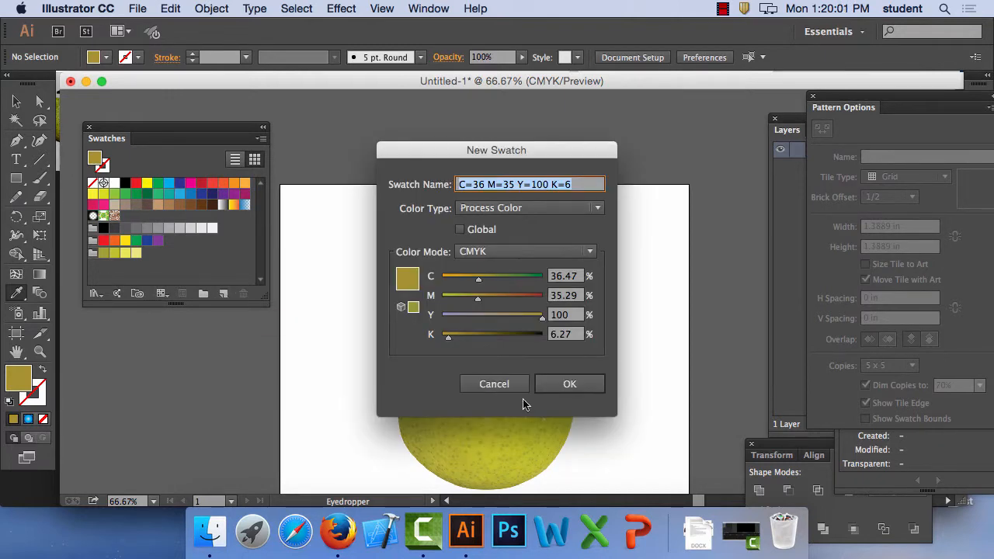
{"action": "left_click", "coordinate": [575, 392]}
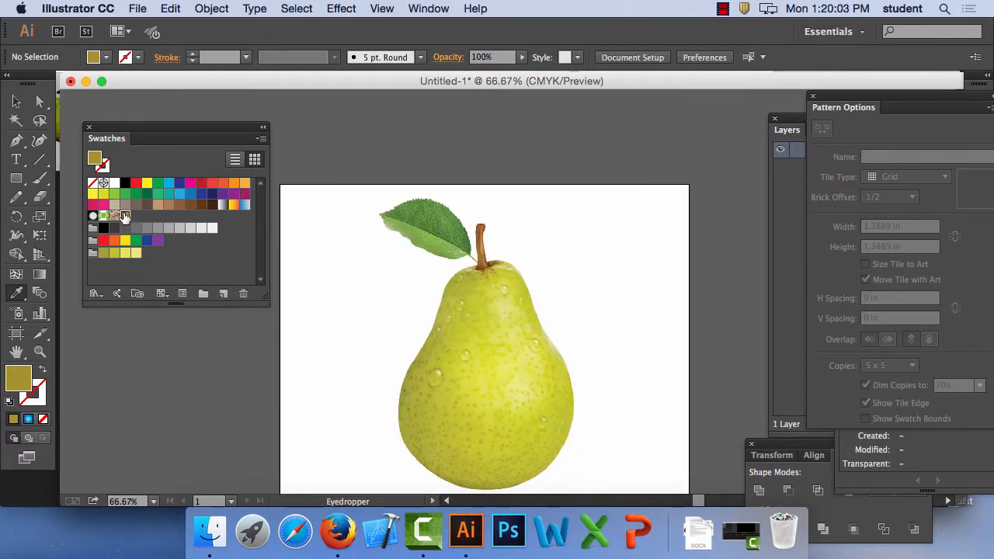
{"action": "left_click_drag", "start_coordinate": [101, 254], "coordinate": [103, 254]}
- Sample the dark brown at the base of the stem, save it as a CMYK process swatch, and add it to the "pear" group
{"action": "left_click", "coordinate": [485, 262]}
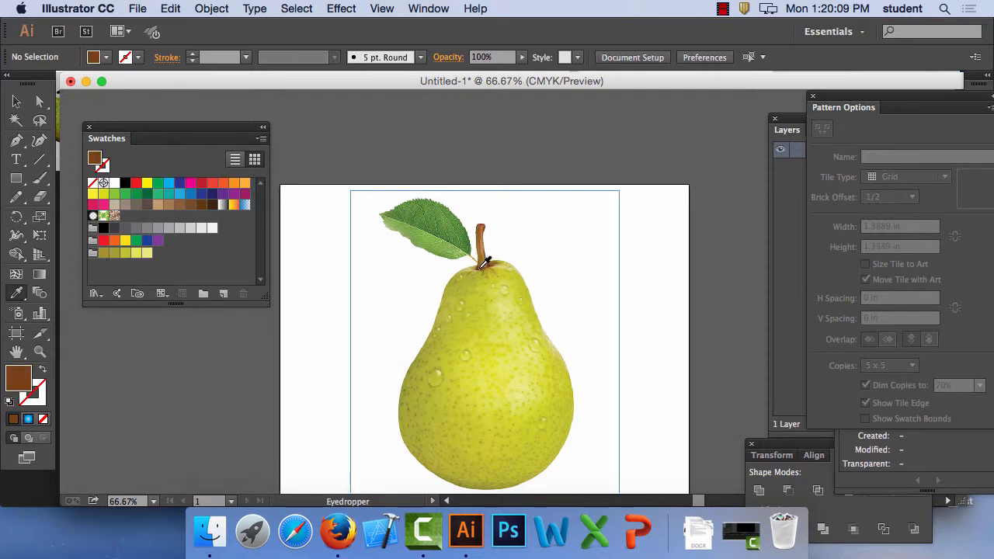
{"action": "left_click", "coordinate": [223, 294]}
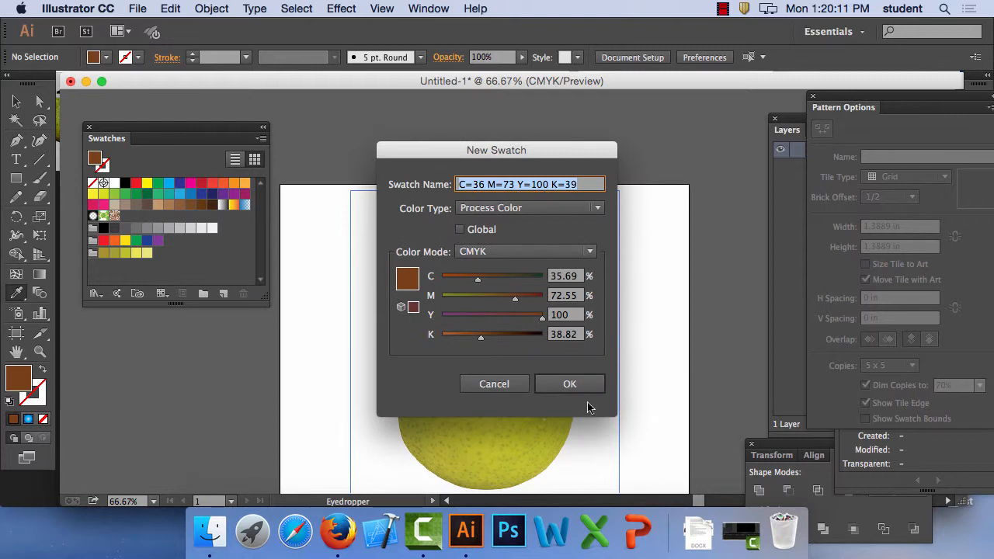
{"action": "left_click", "coordinate": [581, 382]}
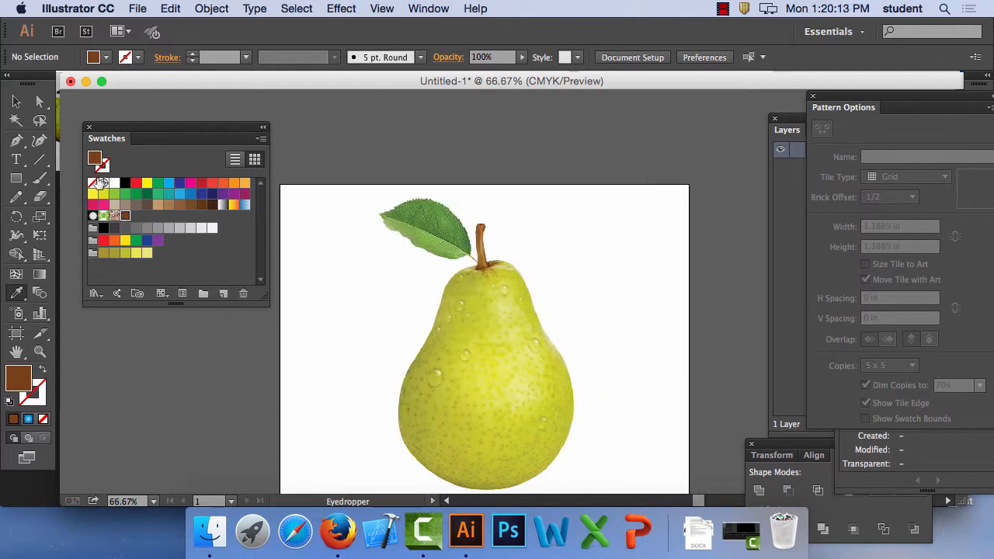
{"action": "left_click_drag", "start_coordinate": [126, 217], "coordinate": [103, 252]}
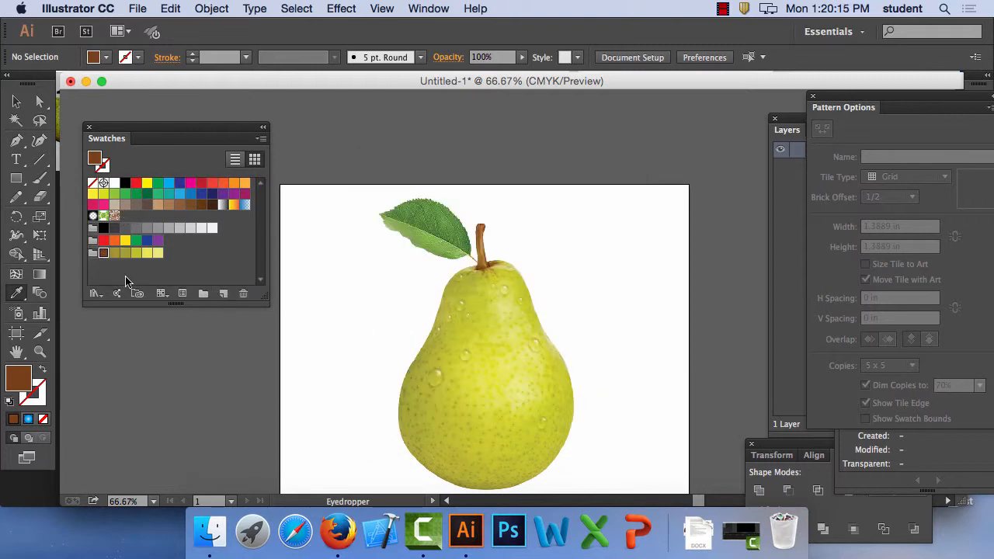
- Sample the light tan from the middle of the stem, save it as a CMYK process swatch, and add it to the "pear" group
{"action": "left_click", "coordinate": [484, 247]}
{"action": "left_click", "coordinate": [487, 244]}
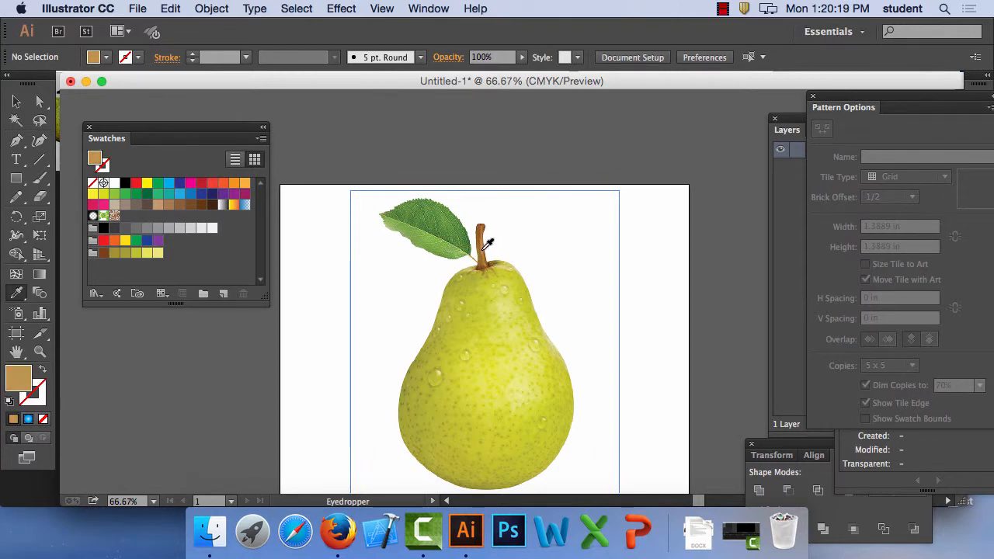
{"action": "left_click", "coordinate": [223, 293]}
{"action": "left_click", "coordinate": [569, 384]}
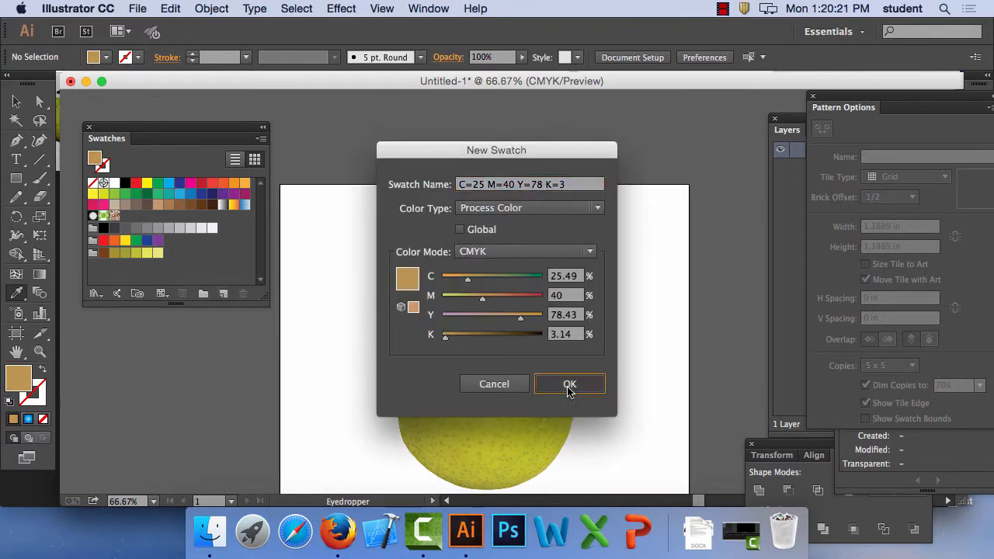
{"action": "left_click_drag", "start_coordinate": [123, 216], "coordinate": [103, 252]}
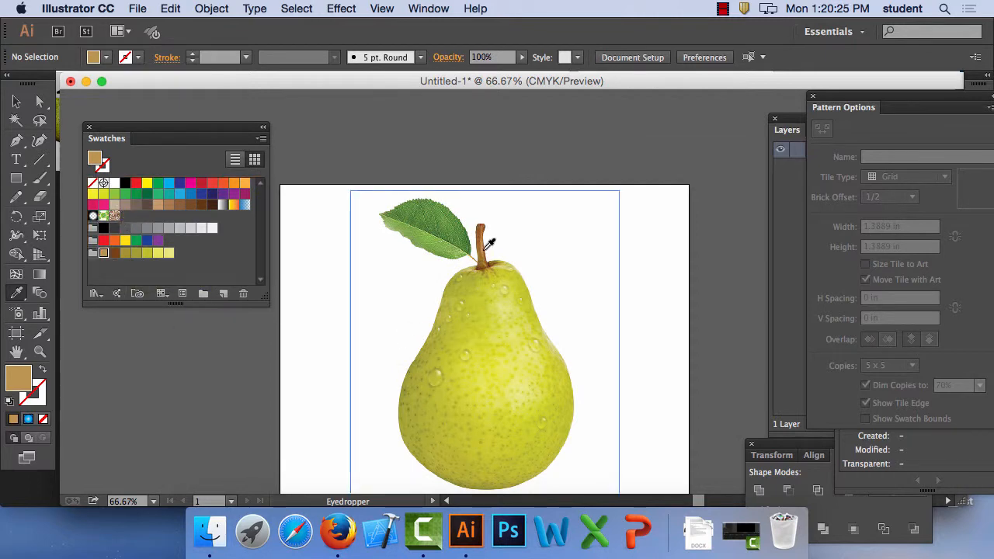
- Sample a light green from the leaf's edge near the stem, save it as a CMYK process swatch, and add it to the "pear" group
{"action": "left_click", "coordinate": [455, 229]}
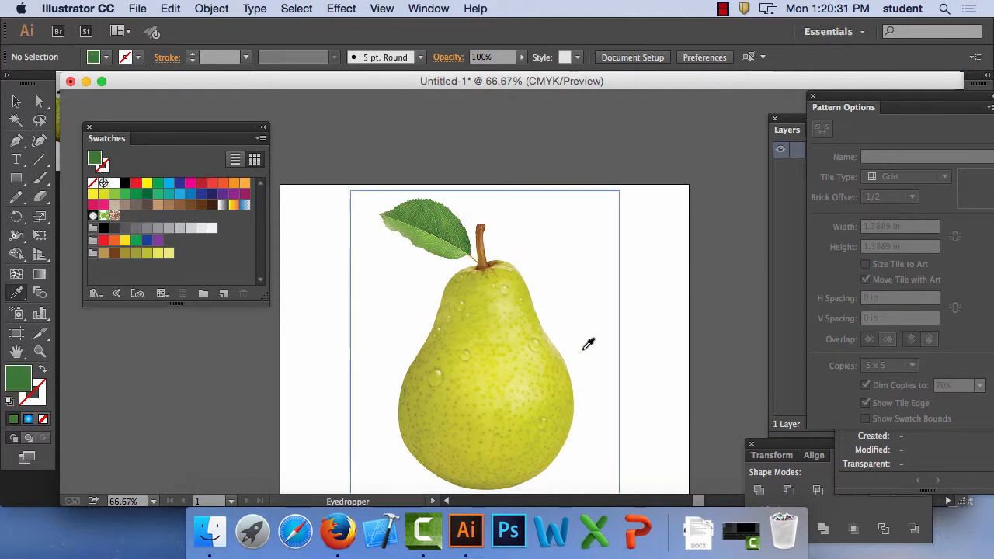
{"action": "left_click", "coordinate": [467, 234]}
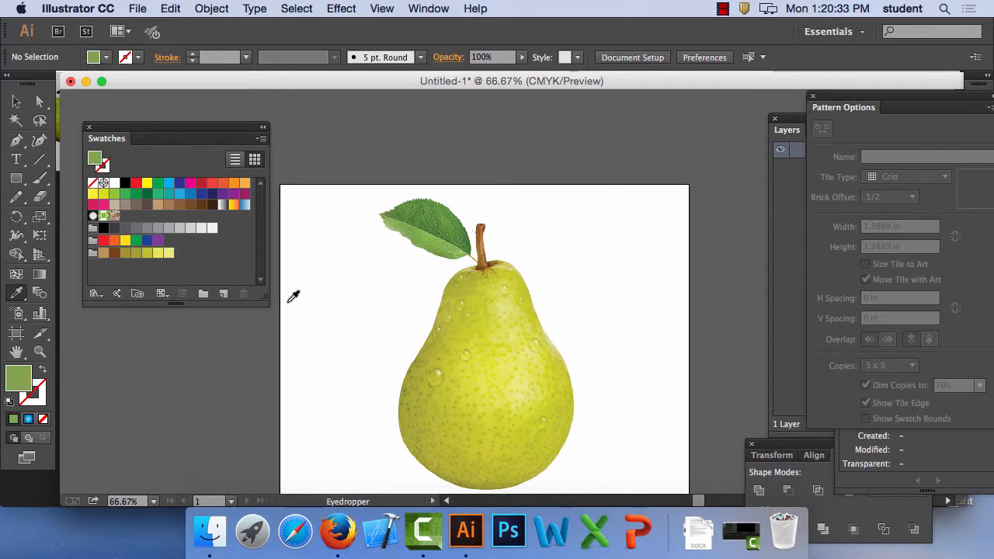
{"action": "left_click", "coordinate": [223, 293]}
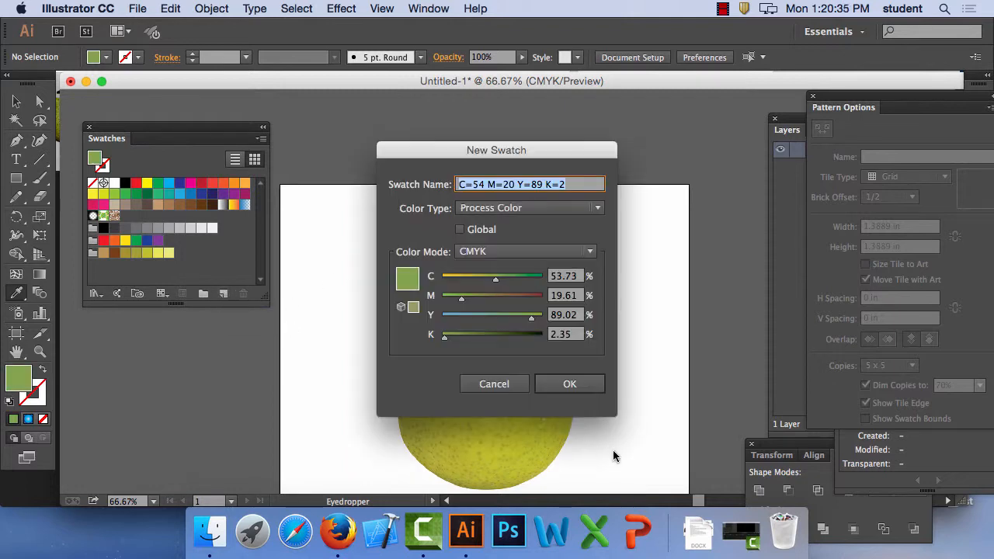
{"action": "left_click", "coordinate": [569, 383]}
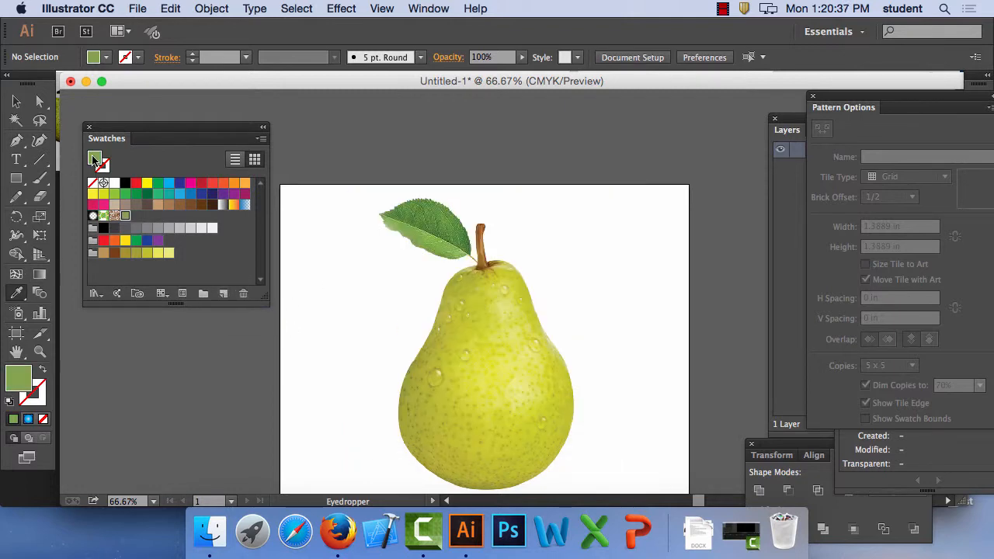
{"action": "left_click_drag", "start_coordinate": [125, 215], "coordinate": [104, 253]}
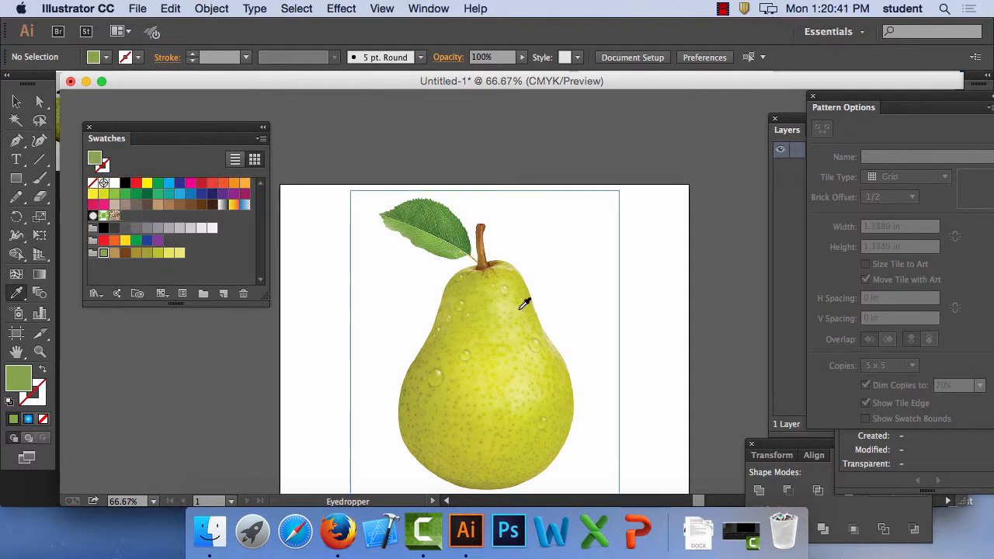
- Sample a dark green from the leaf near the stem with the Eyedropper and save it as a new swatch
{"action": "left_click", "coordinate": [458, 238]}
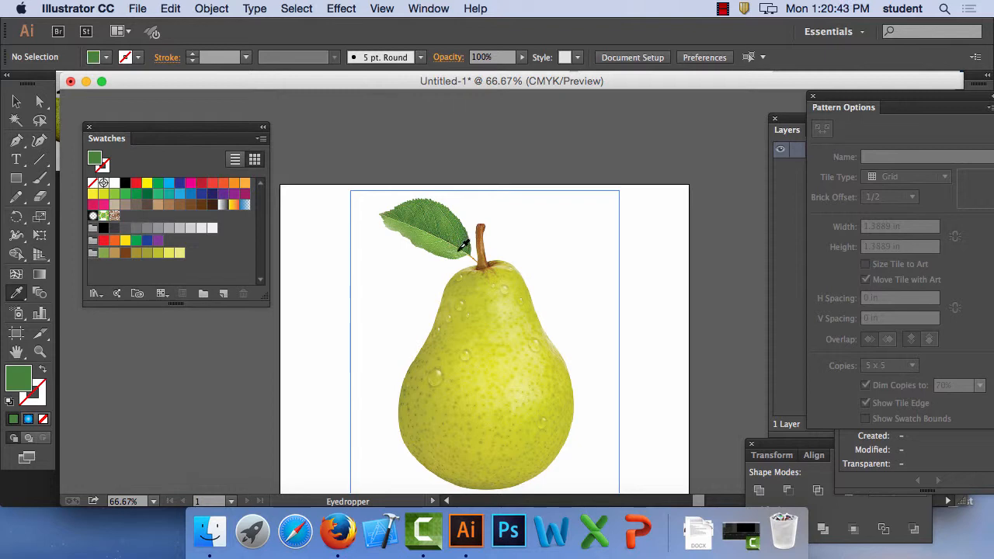
{"action": "left_click", "coordinate": [462, 242]}
{"action": "left_click", "coordinate": [461, 240]}
{"action": "left_click", "coordinate": [463, 250]}
{"action": "left_click", "coordinate": [466, 247]}
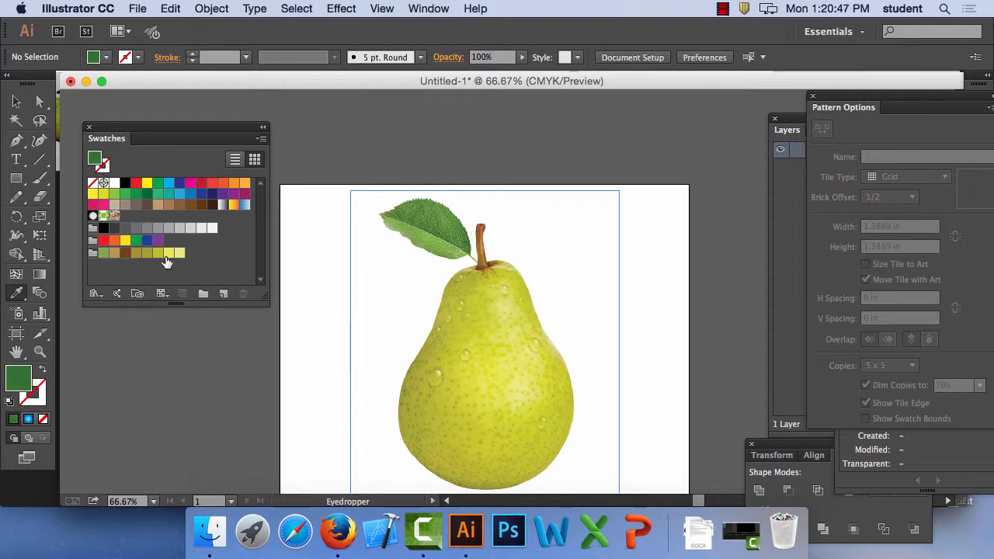
{"action": "left_click", "coordinate": [222, 293]}
{"action": "left_click", "coordinate": [571, 384]}
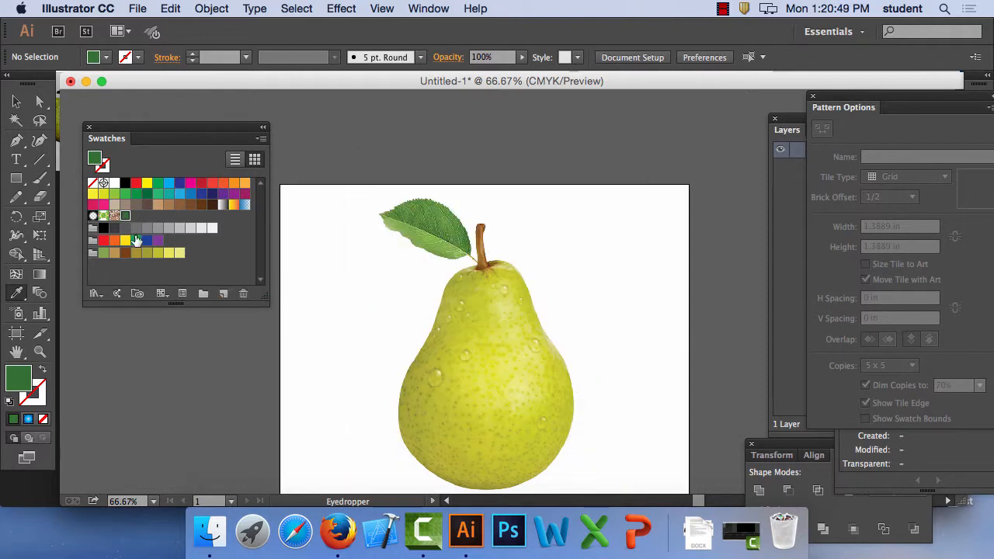
- Add the new dark green leaf swatch to the "pear" color group
{"action": "left_click_drag", "start_coordinate": [96, 257], "coordinate": [97, 254]}
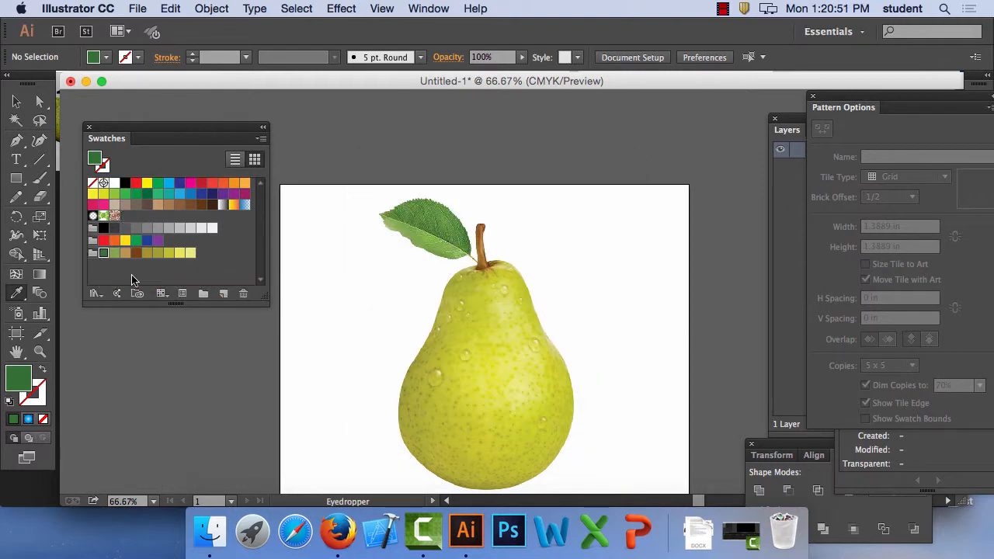
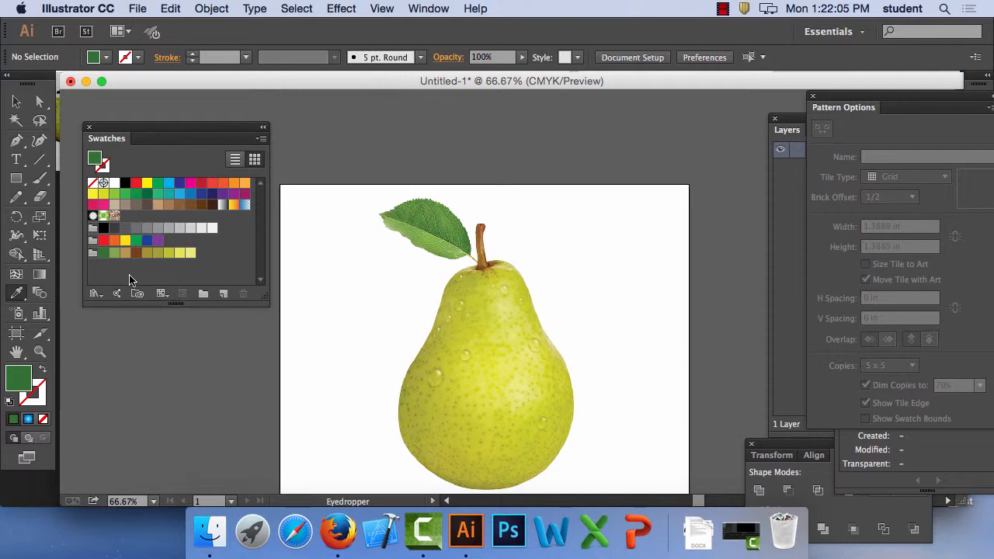
- Bring the layer list fully into view, lock Layer 1 holding the pear photo, and create a new layer above it
{"action": "left_click_drag", "start_coordinate": [786, 130], "coordinate": [633, 124]}
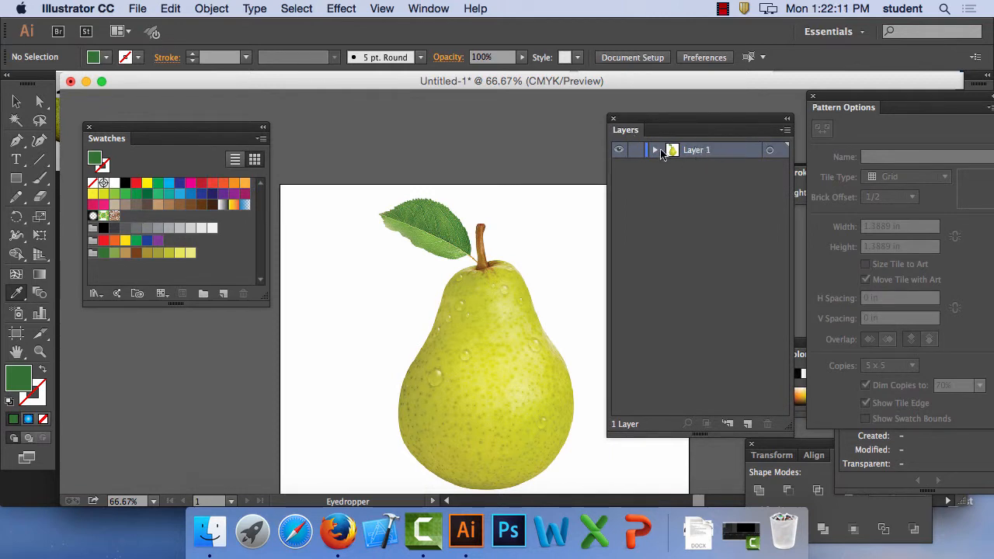
{"action": "left_click", "coordinate": [636, 151]}
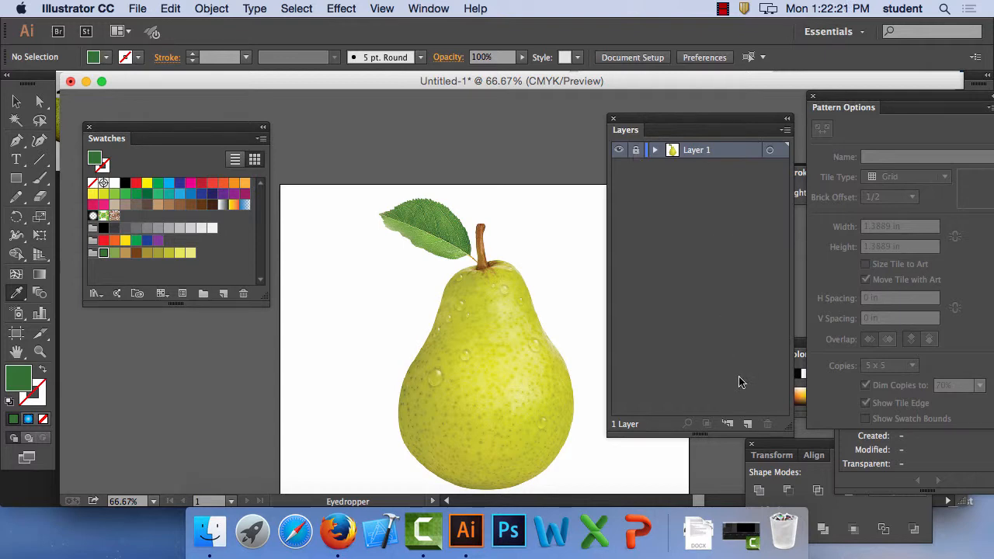
{"action": "left_click", "coordinate": [747, 425]}
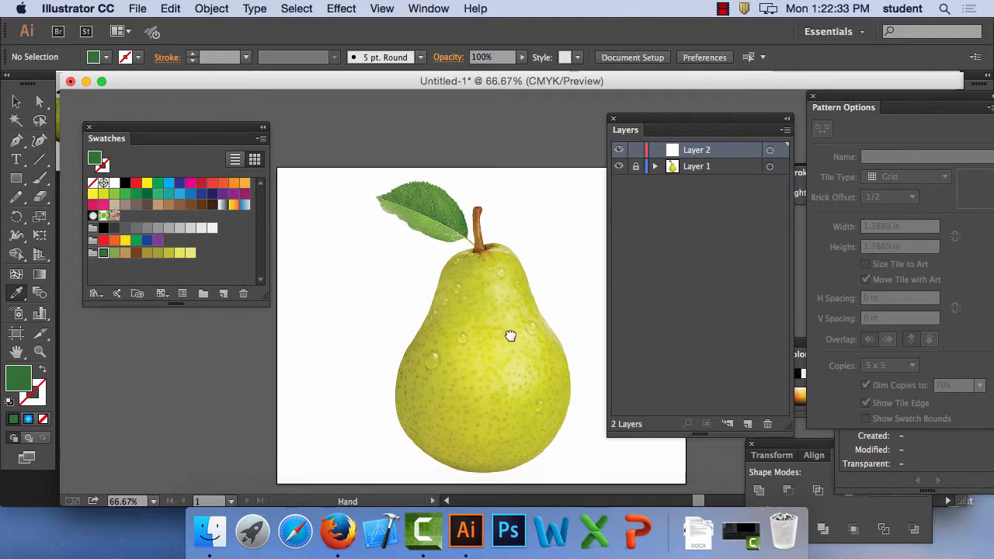
- Trace the pear's body on Layer 2 as a closed curved path with the Pen tool, starting beside the stem
{"action": "scroll", "coordinate": [510, 341], "scroll_direction": "down", "scroll_amount": 3}
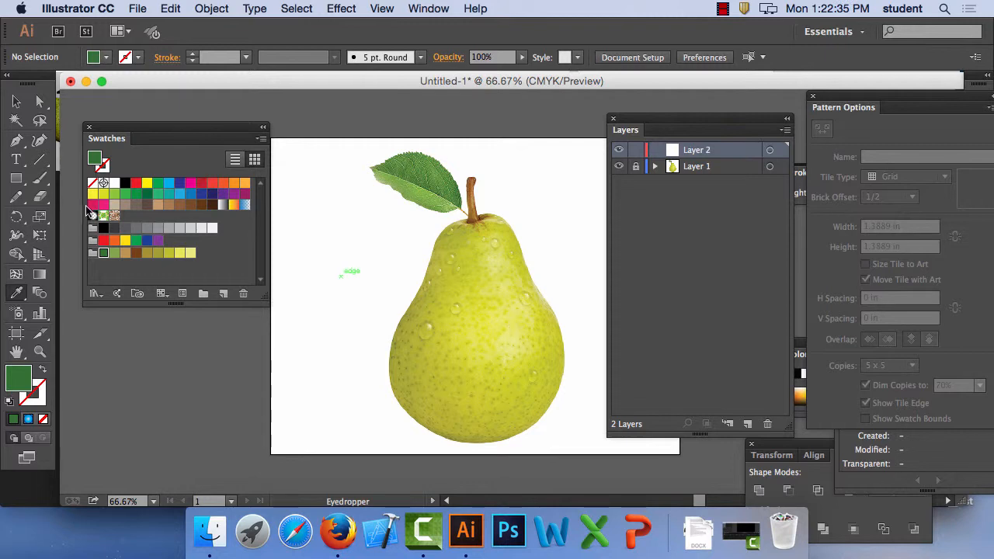
{"action": "left_click", "coordinate": [16, 142]}
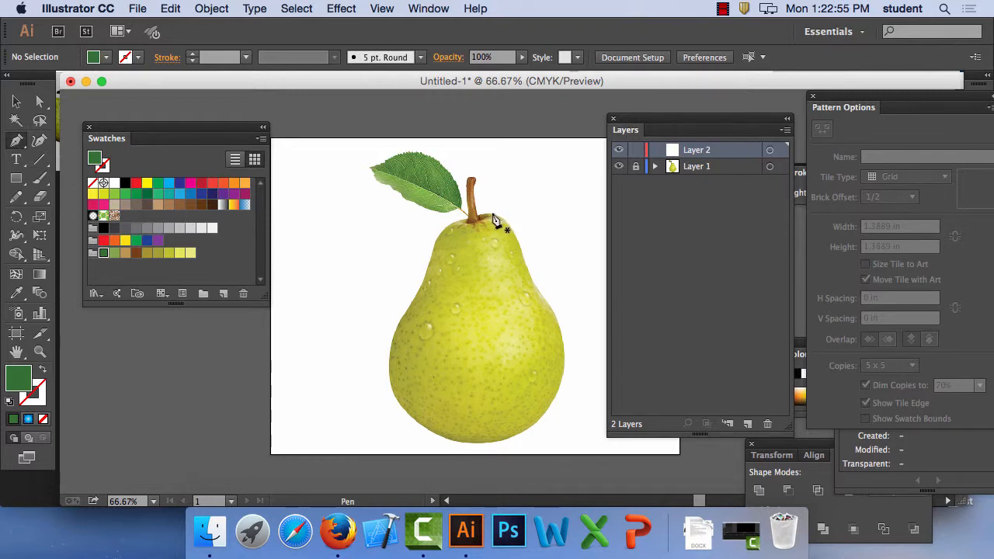
{"action": "left_click_drag", "start_coordinate": [491, 214], "coordinate": [522, 256]}
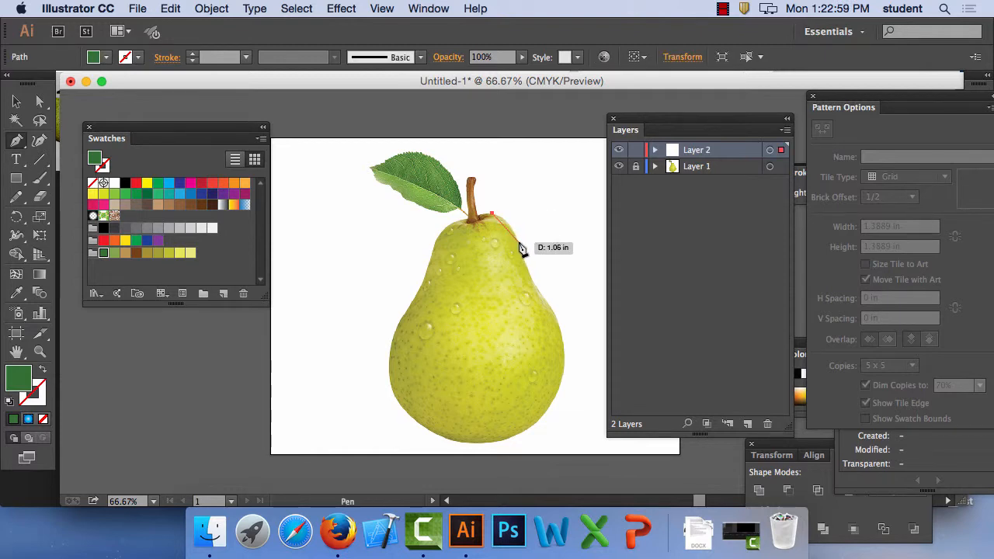
{"action": "left_click_drag", "start_coordinate": [519, 242], "coordinate": [526, 271]}
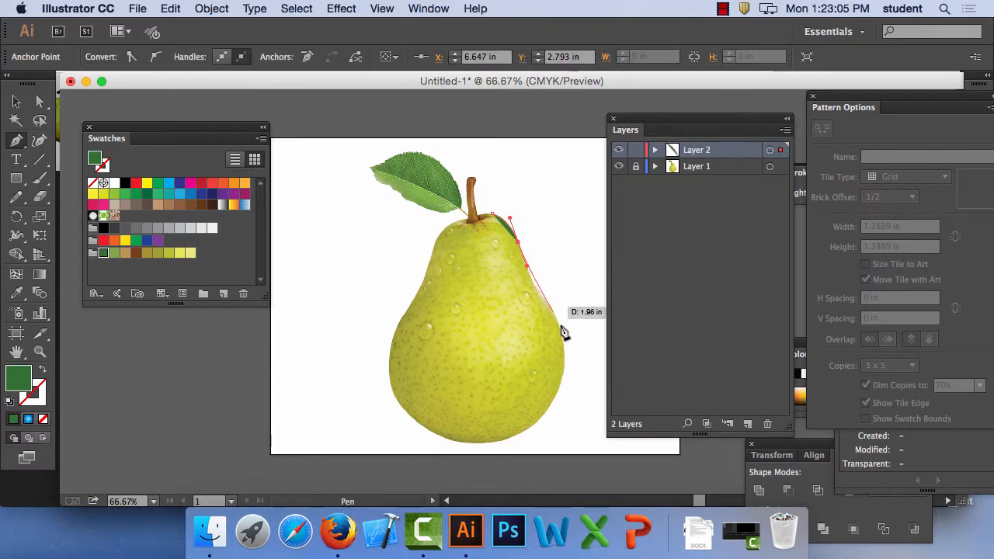
{"action": "left_click_drag", "start_coordinate": [532, 284], "coordinate": [543, 301]}
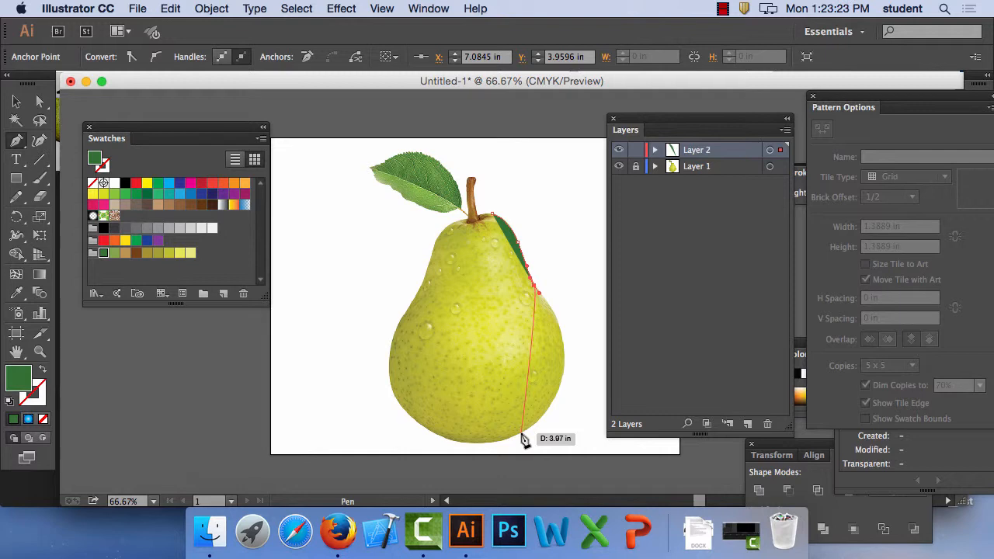
{"action": "left_click_drag", "start_coordinate": [520, 432], "coordinate": [430, 327]}
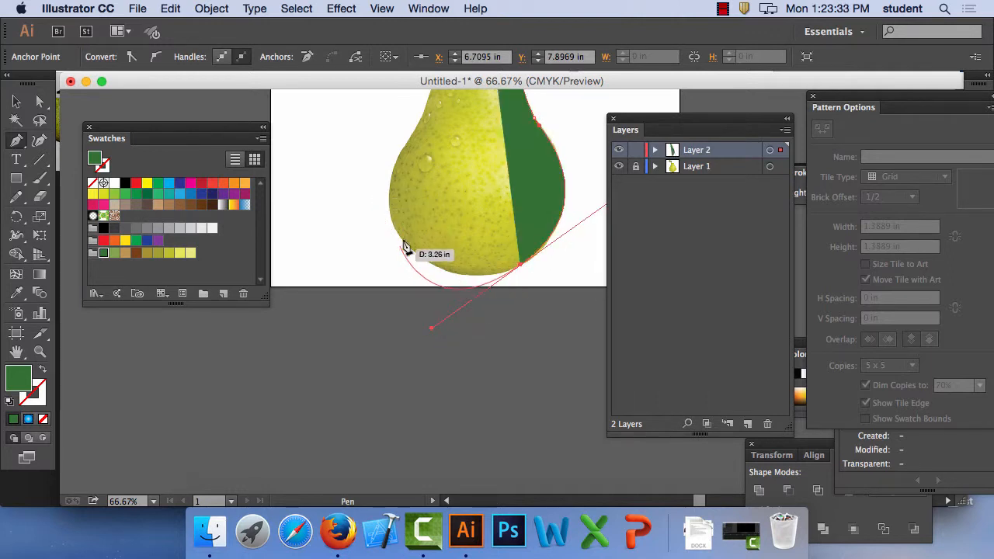
{"action": "left_click_drag", "start_coordinate": [398, 157], "coordinate": [432, 175]}
{"action": "left_click_drag", "start_coordinate": [452, 129], "coordinate": [509, 124]}
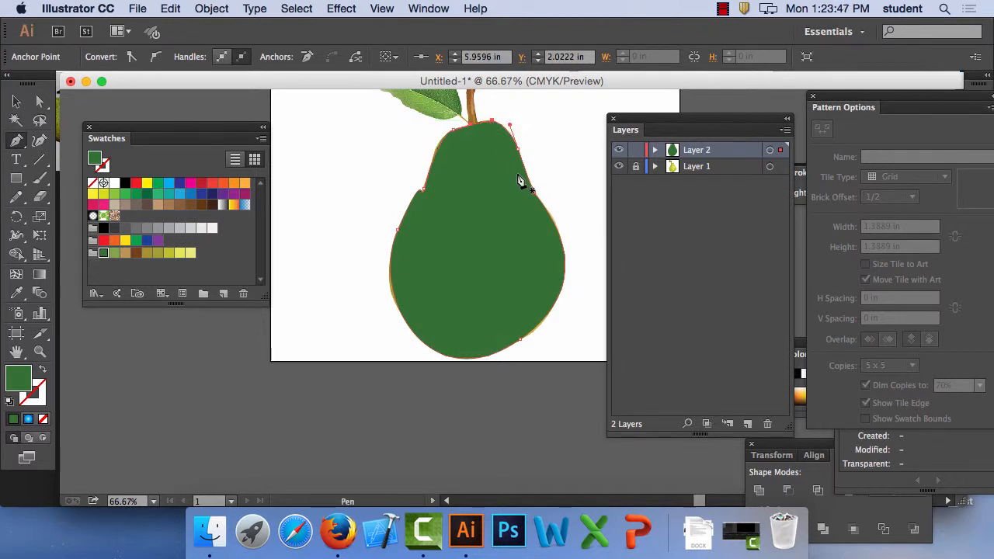
- Adjust the direction handles of the traced path's lower-left curve with Direct Selection to fit the pear's rounded base
{"action": "key", "text": "super+equal"}
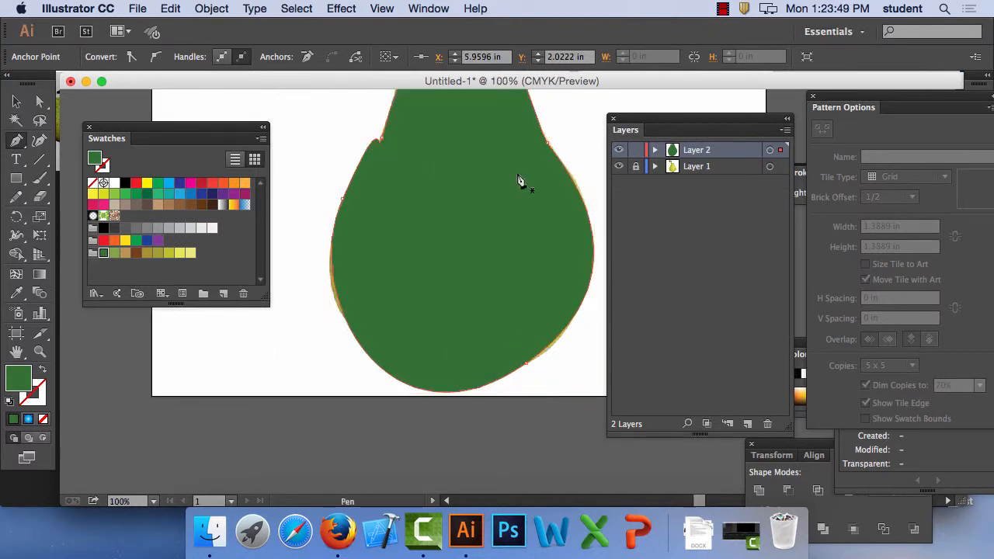
{"action": "left_click", "coordinate": [40, 102]}
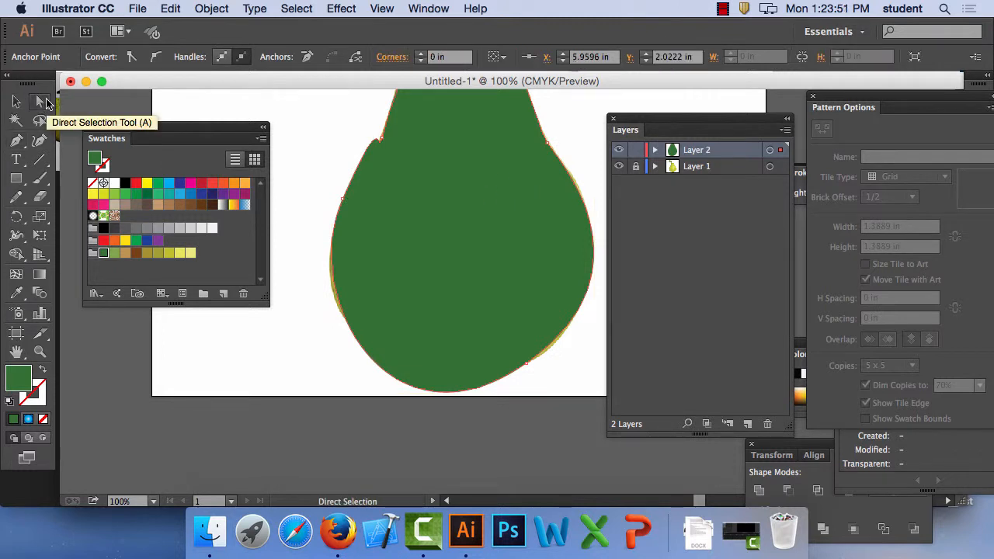
{"action": "scroll", "coordinate": [486, 260], "scroll_direction": "down", "scroll_amount": 2}
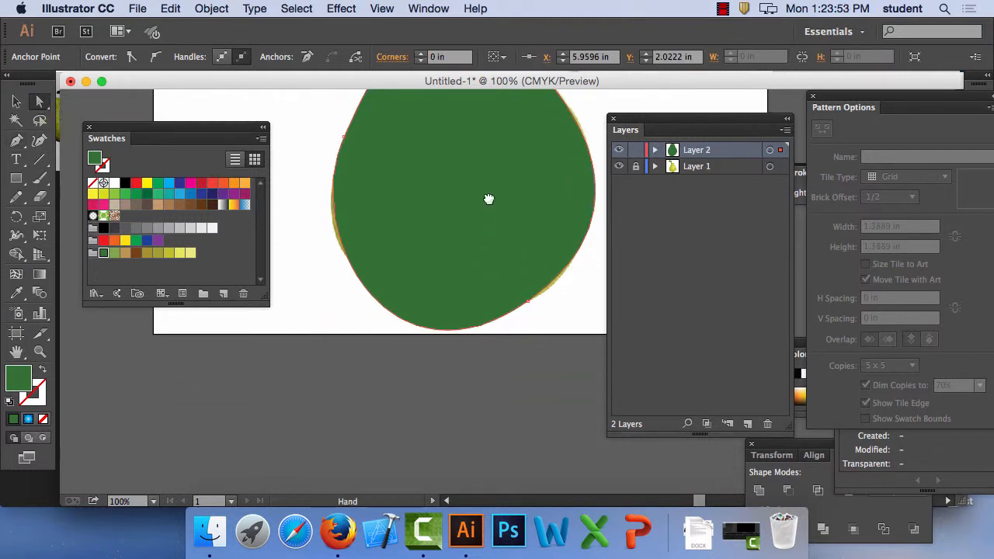
{"action": "left_click", "coordinate": [336, 162]}
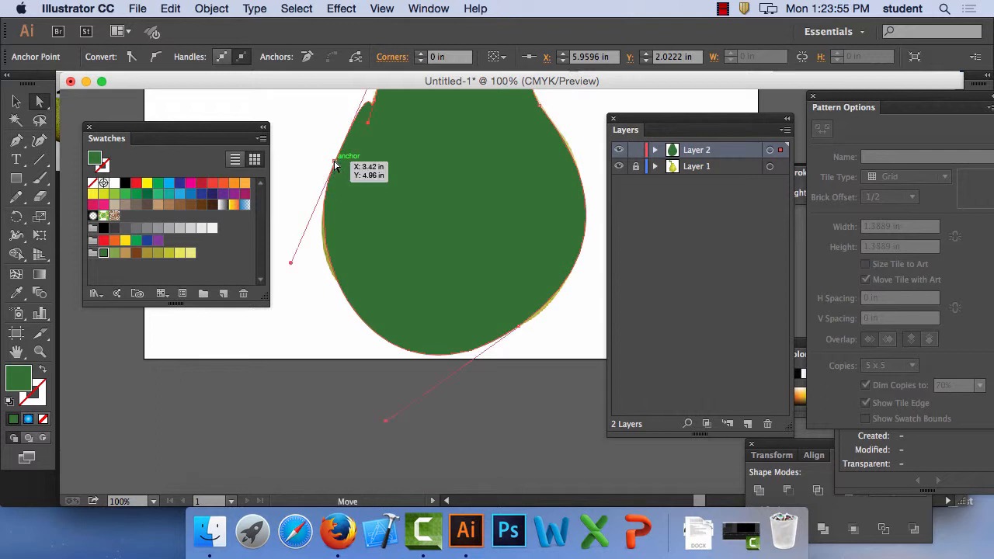
{"action": "left_click_drag", "start_coordinate": [386, 424], "coordinate": [424, 389]}
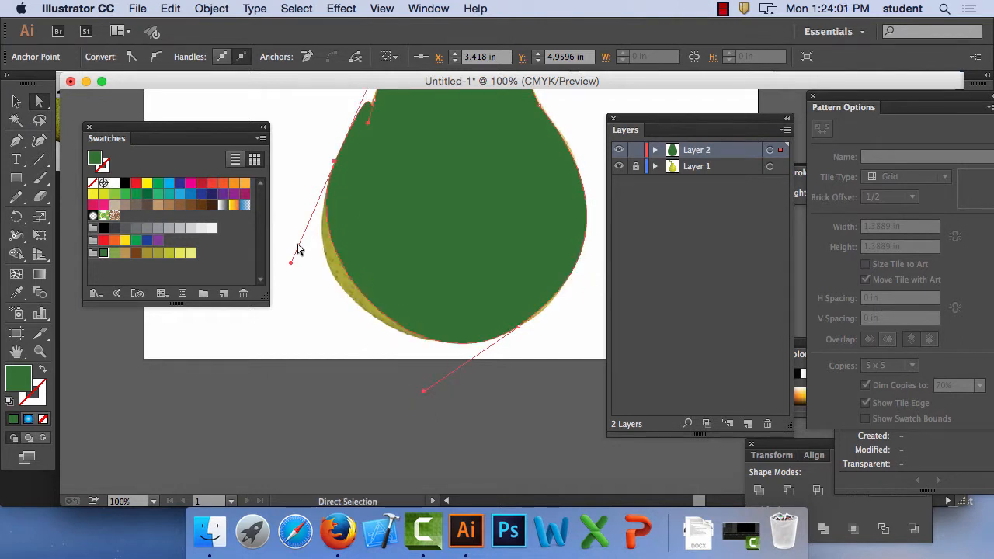
{"action": "left_click_drag", "start_coordinate": [292, 261], "coordinate": [275, 286]}
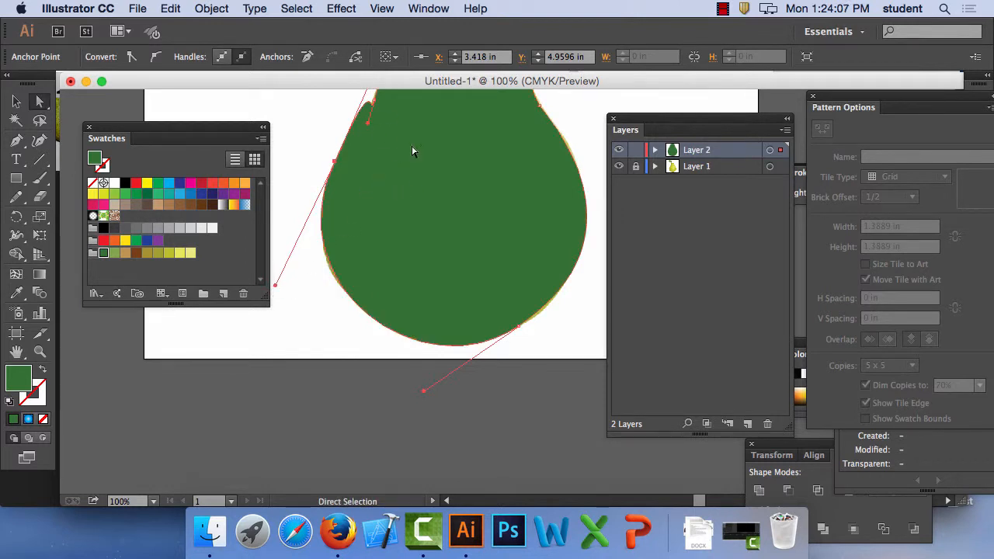
- Smooth the left side of the traced neck and nudge the anchor points at the upper-left shoulder and right side
{"action": "left_click_drag", "start_coordinate": [445, 148], "coordinate": [469, 260]}
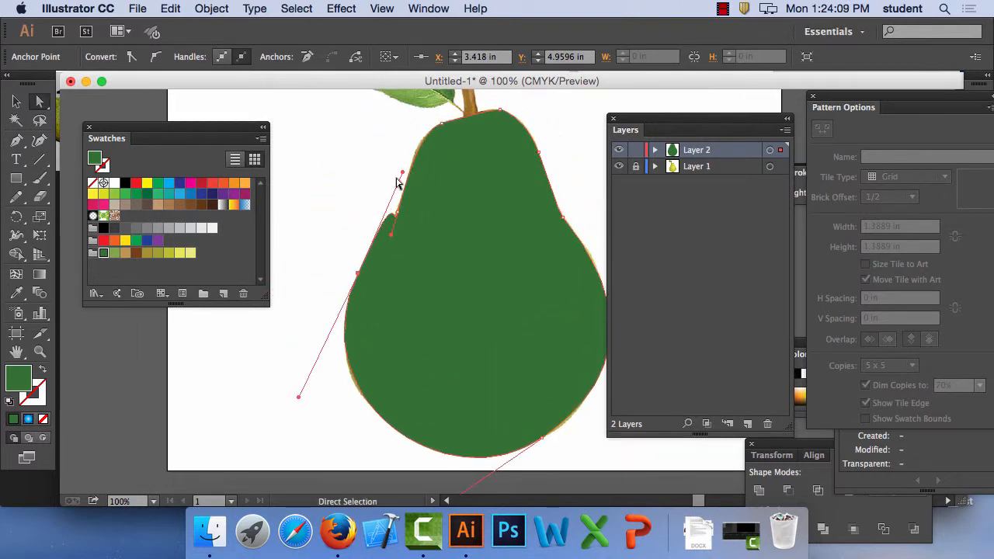
{"action": "left_click_drag", "start_coordinate": [403, 175], "coordinate": [371, 281]}
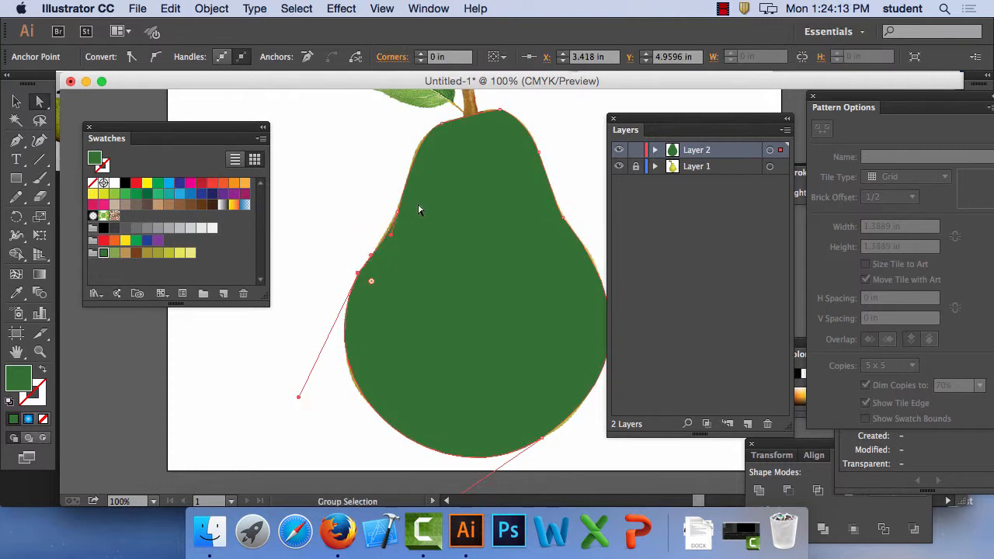
{"action": "left_click_drag", "start_coordinate": [442, 124], "coordinate": [437, 126]}
{"action": "key", "text": "space"}
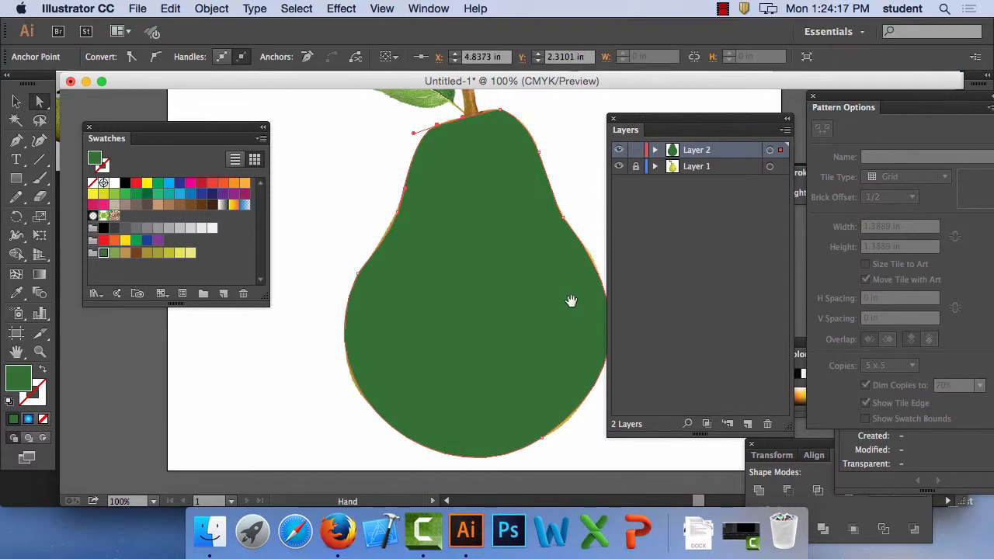
{"action": "left_click_drag", "start_coordinate": [572, 297], "coordinate": [515, 266]}
{"action": "left_click_drag", "start_coordinate": [506, 187], "coordinate": [511, 190]}
{"action": "left_click", "coordinate": [573, 192]}
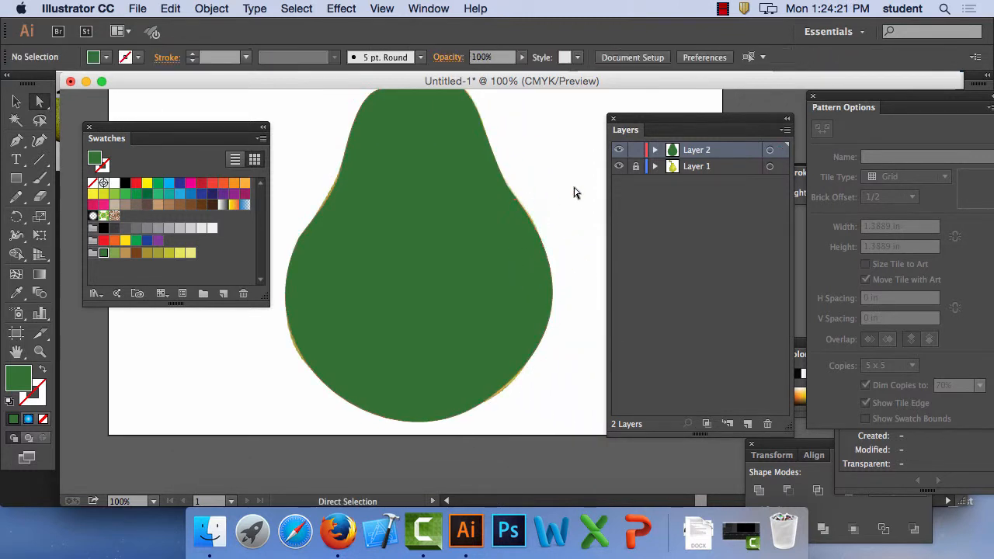
- Delete the traced pear path from Layer 2
{"action": "left_click", "coordinate": [477, 330]}
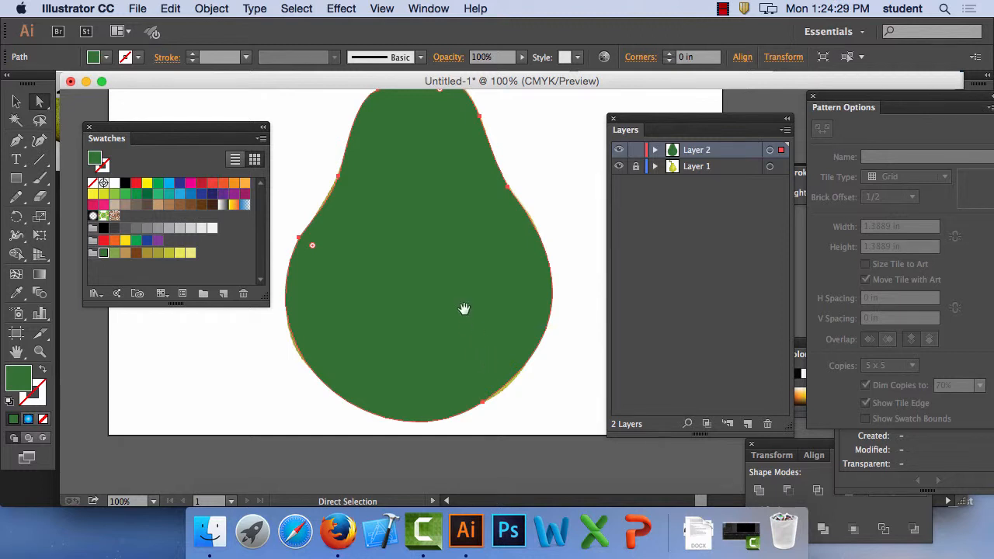
{"action": "left_click_drag", "start_coordinate": [464, 309], "coordinate": [463, 335]}
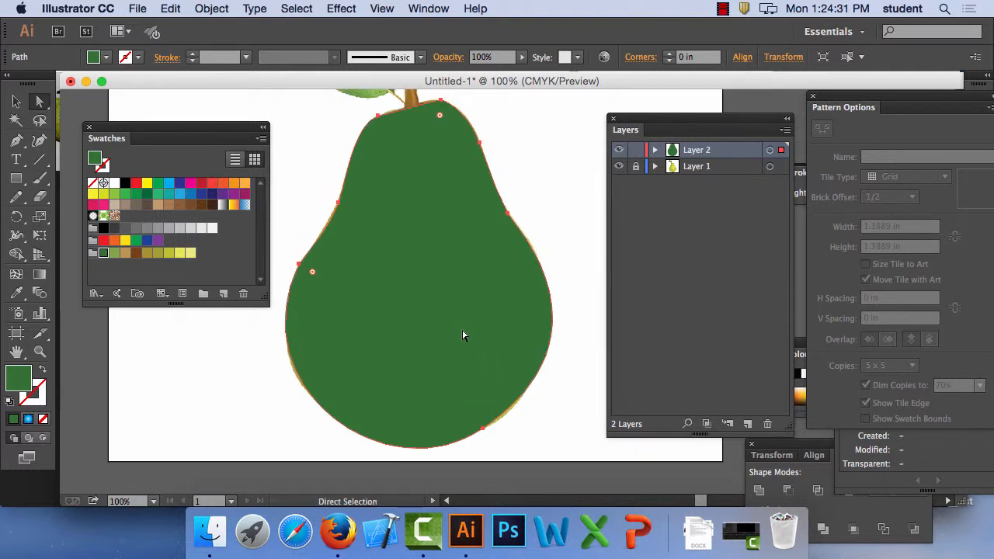
{"action": "key", "text": "Delete"}
- Try tracing the pear's outline freehand with the Pencil tool, and delete the resulting shape
{"action": "left_click", "coordinate": [14, 200]}
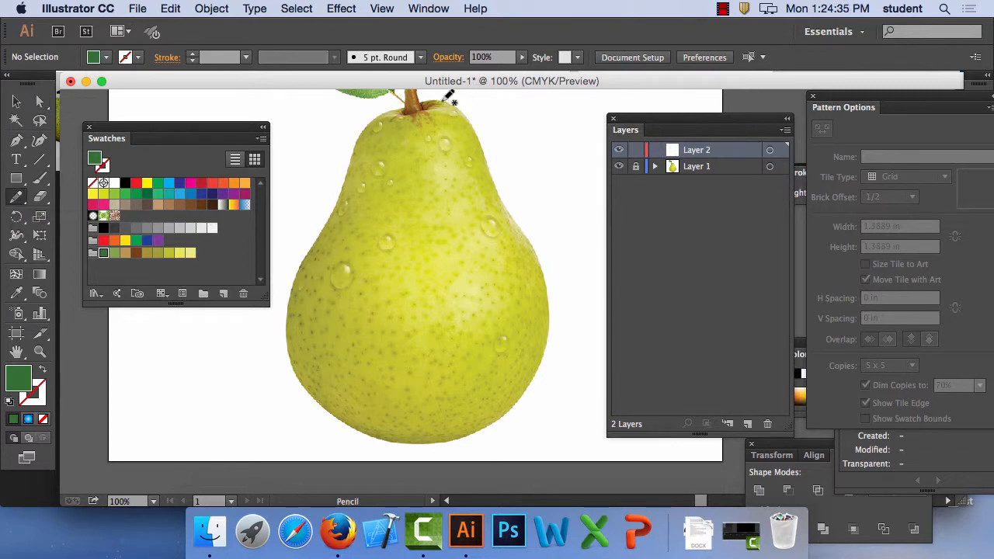
{"action": "mouse_move", "coordinate": [446, 97]}
{"action": "left_mouse_down"}
{"action": "mouse_move", "coordinate": [482, 141]}
{"action": "mouse_move", "coordinate": [542, 270]}
{"action": "mouse_move", "coordinate": [546, 364]}
{"action": "mouse_move", "coordinate": [500, 417]}
{"action": "mouse_move", "coordinate": [384, 430]}
{"action": "mouse_move", "coordinate": [338, 407]}
{"action": "mouse_move", "coordinate": [311, 376]}
{"action": "mouse_move", "coordinate": [301, 337]}
{"action": "mouse_move", "coordinate": [305, 247]}
{"action": "mouse_move", "coordinate": [374, 121]}
{"action": "mouse_move", "coordinate": [453, 101]}
{"action": "left_mouse_up"}
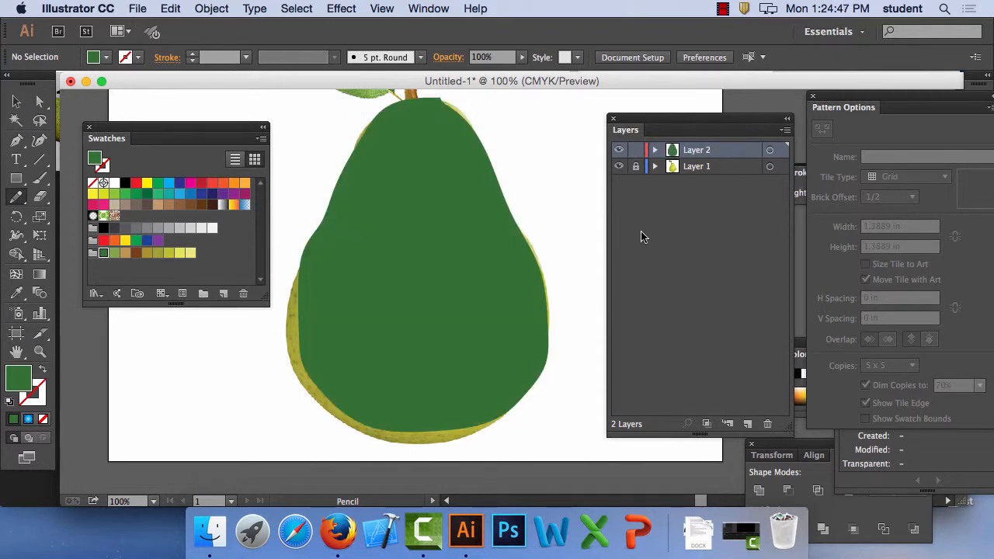
{"action": "left_click", "coordinate": [39, 102]}
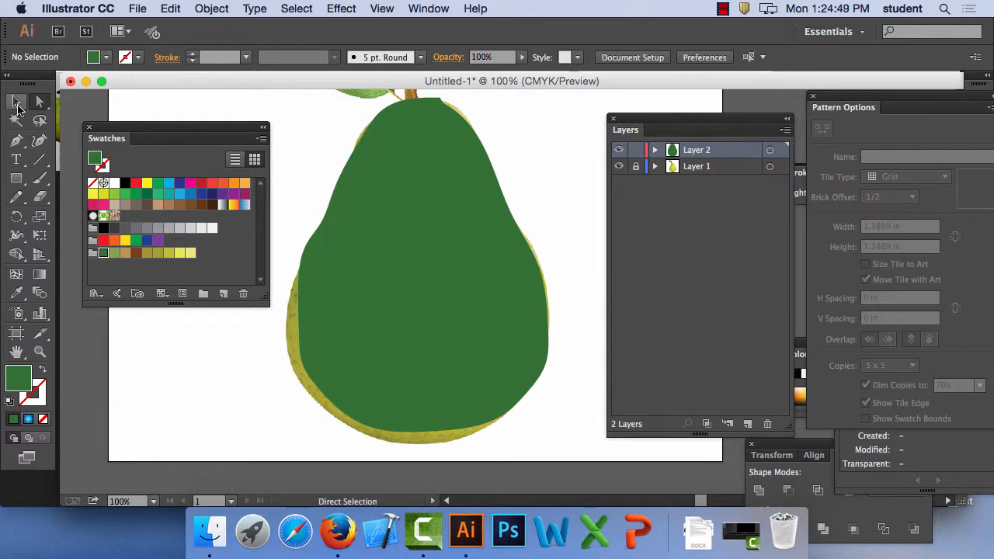
{"action": "left_click", "coordinate": [16, 102]}
{"action": "left_click", "coordinate": [352, 262]}
{"action": "key", "text": "Delete"}
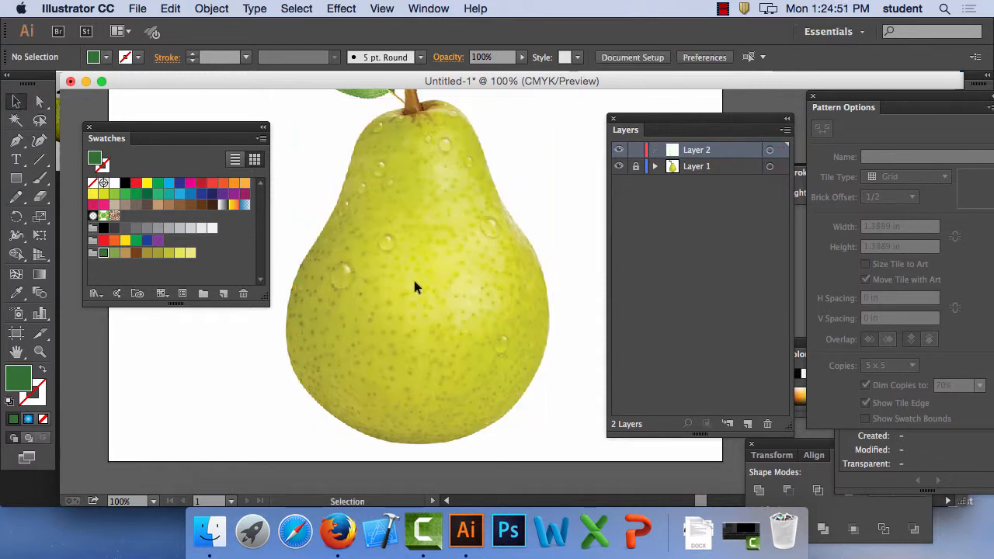
- Retrace the pear's body clockwise with the Pen tool, using curved anchor points, and close the path beside the stem
{"action": "left_click", "coordinate": [17, 145]}
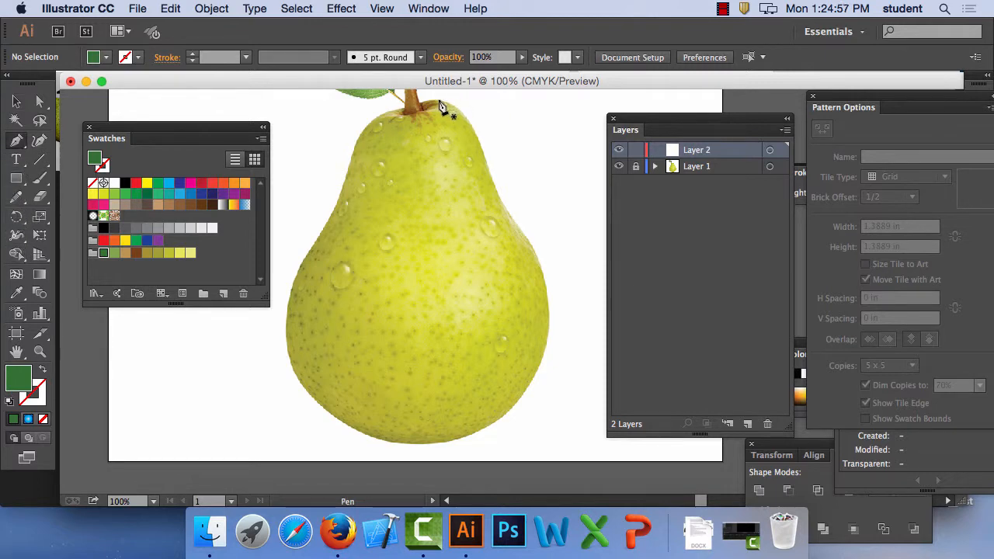
{"action": "left_click_drag", "start_coordinate": [439, 105], "coordinate": [491, 188]}
{"action": "left_click_drag", "start_coordinate": [516, 237], "coordinate": [538, 265]}
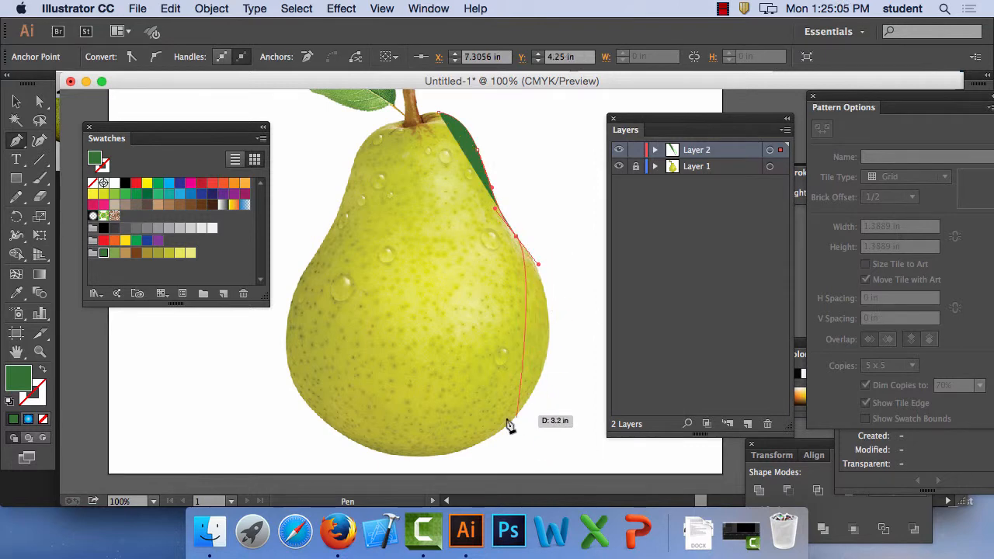
{"action": "left_click_drag", "start_coordinate": [512, 417], "coordinate": [451, 417]}
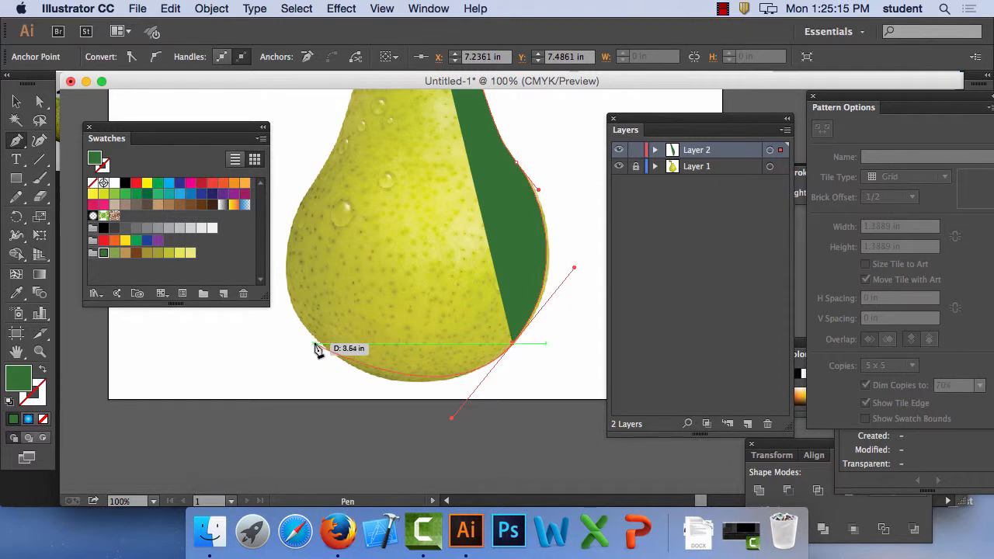
{"action": "left_click_drag", "start_coordinate": [316, 337], "coordinate": [292, 307]}
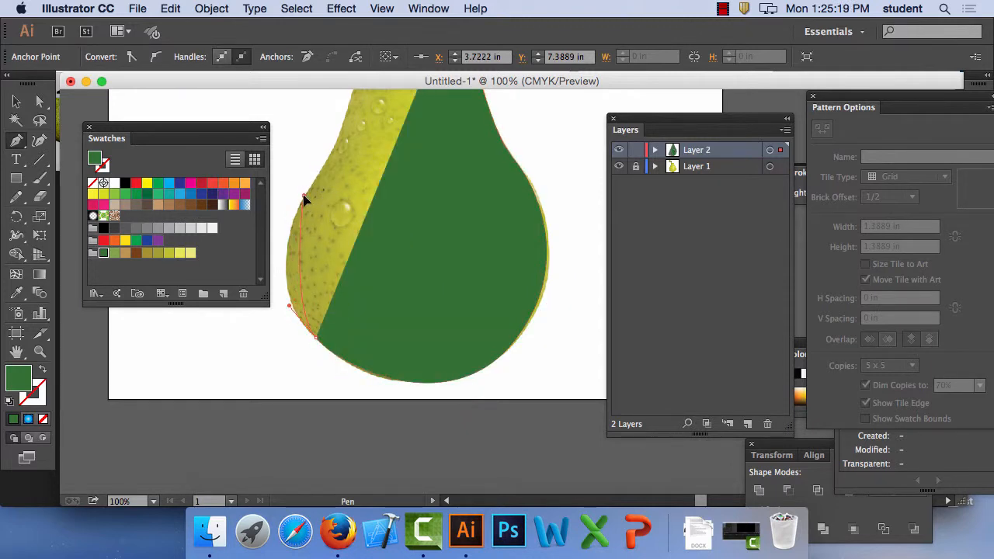
{"action": "left_click_drag", "start_coordinate": [303, 197], "coordinate": [347, 111]}
{"action": "scroll", "coordinate": [455, 282], "scroll_direction": "up", "scroll_amount": 5}
{"action": "scroll", "coordinate": [455, 282], "scroll_direction": "left", "scroll_amount": 1}
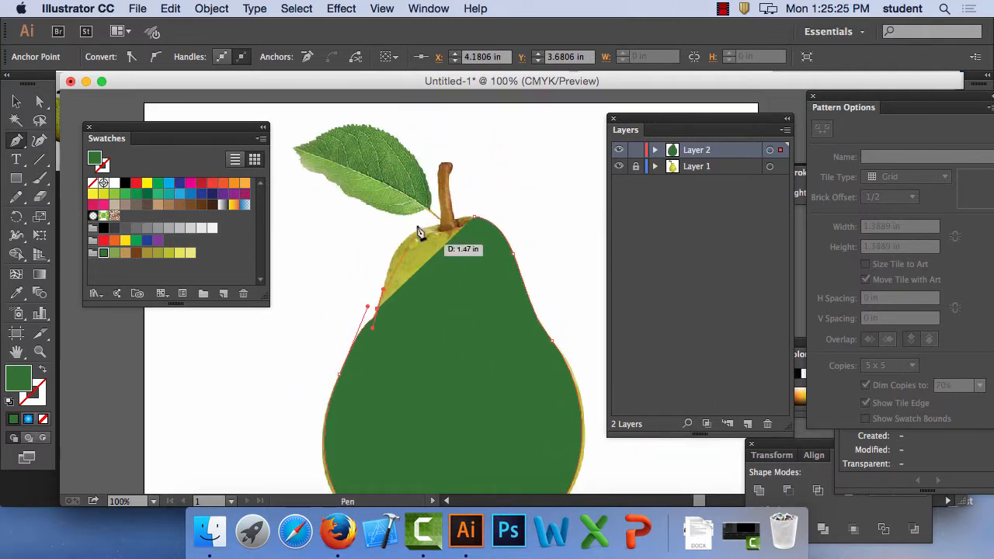
{"action": "left_click_drag", "start_coordinate": [412, 230], "coordinate": [439, 224]}
{"action": "left_click", "coordinate": [475, 217]}
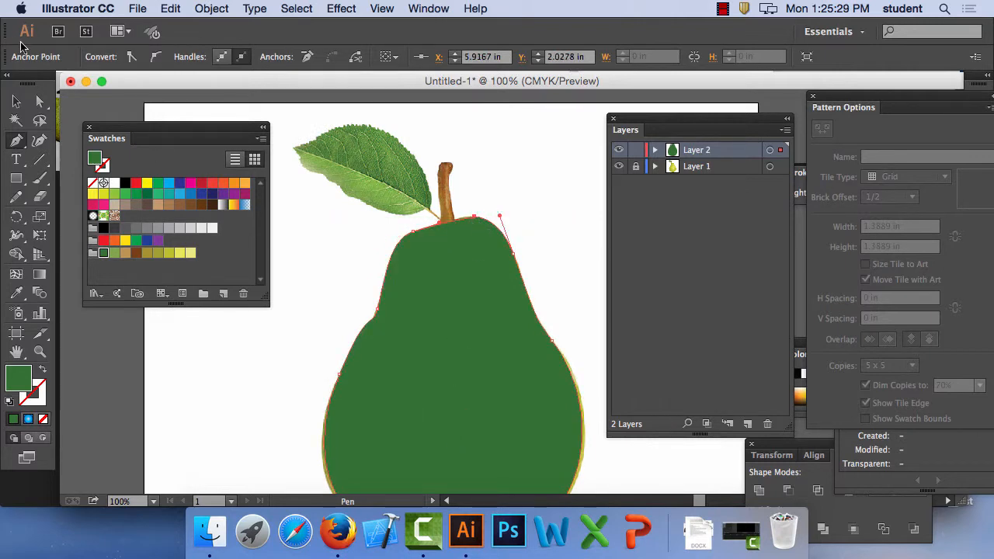
{"action": "left_click", "coordinate": [40, 100]}
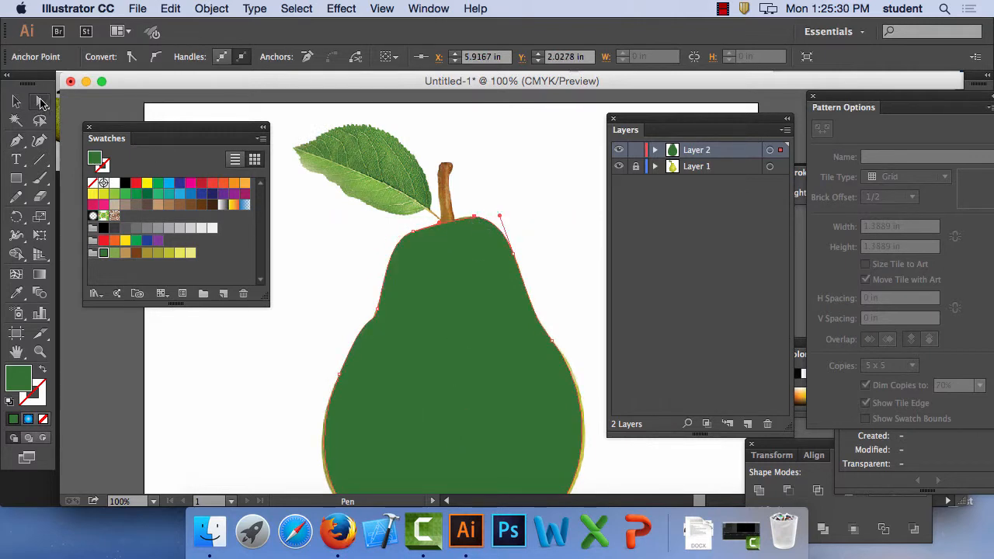
- Adjust the lower direction handle of the left neck anchor so the traced curve flows smoothly into the pear's body
{"action": "left_click", "coordinate": [377, 311]}
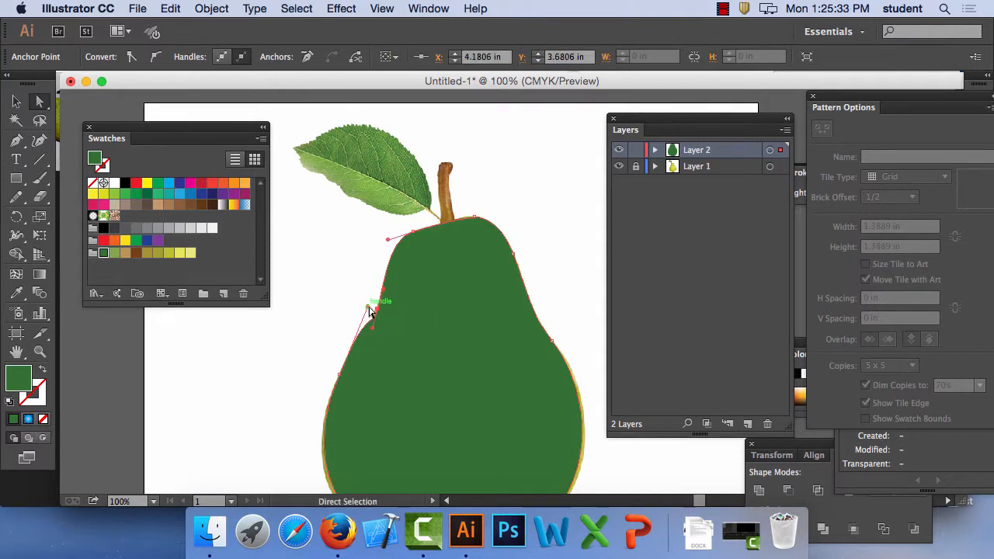
{"action": "left_click_drag", "start_coordinate": [370, 309], "coordinate": [350, 353]}
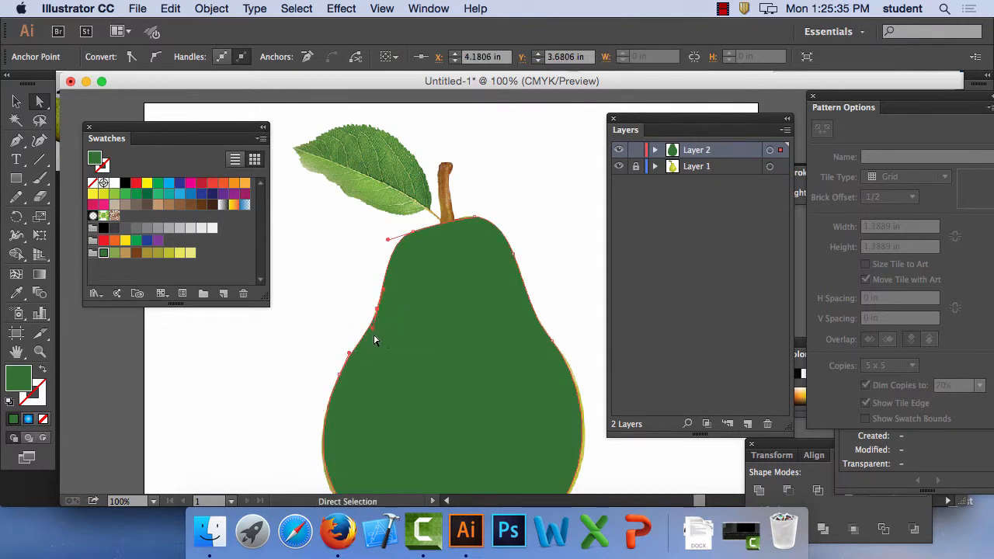
{"action": "left_click", "coordinate": [337, 295]}
- Fill the traced pear shape with the light green swatch from the pear color group
{"action": "key", "text": "space"}
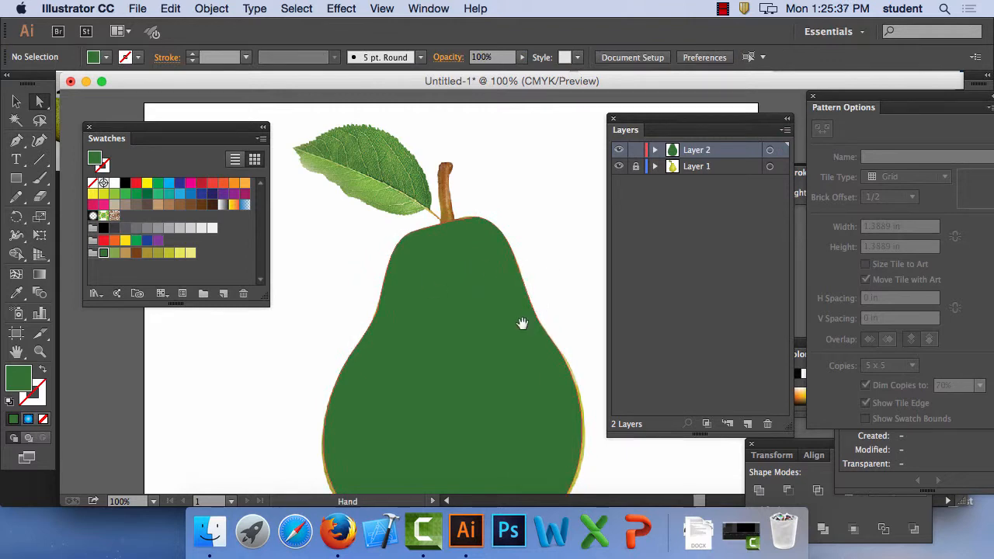
{"action": "left_click_drag", "start_coordinate": [522, 323], "coordinate": [504, 233]}
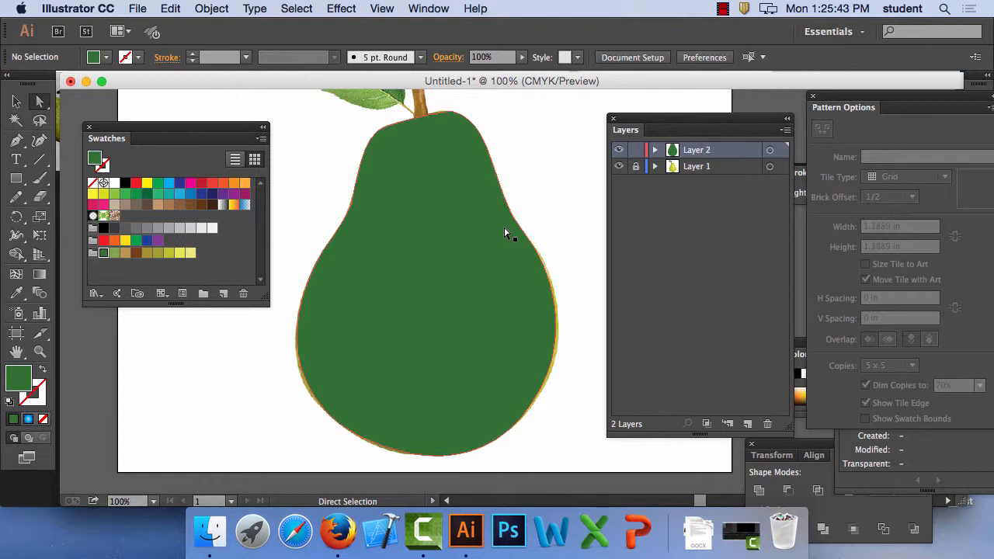
{"action": "left_click", "coordinate": [478, 270]}
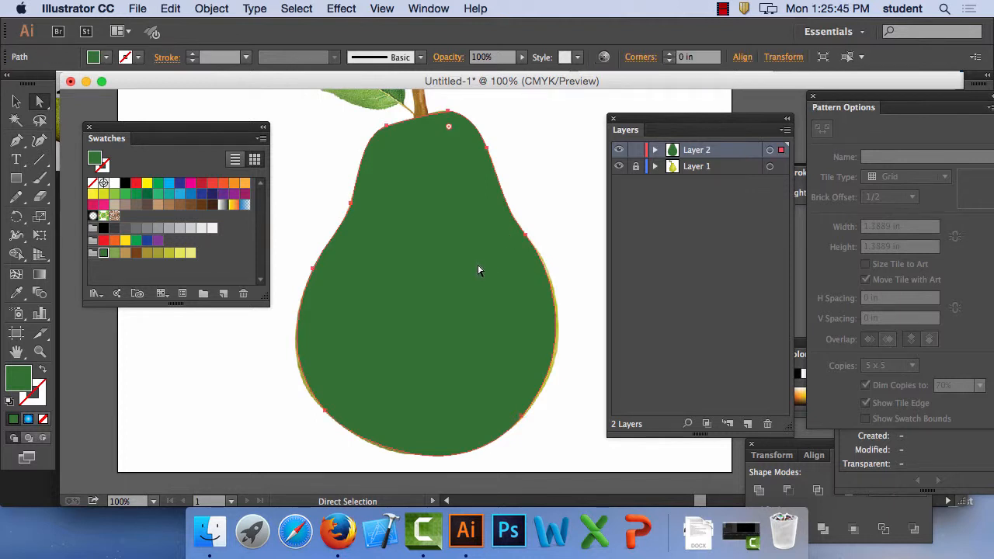
{"action": "left_click", "coordinate": [115, 253]}
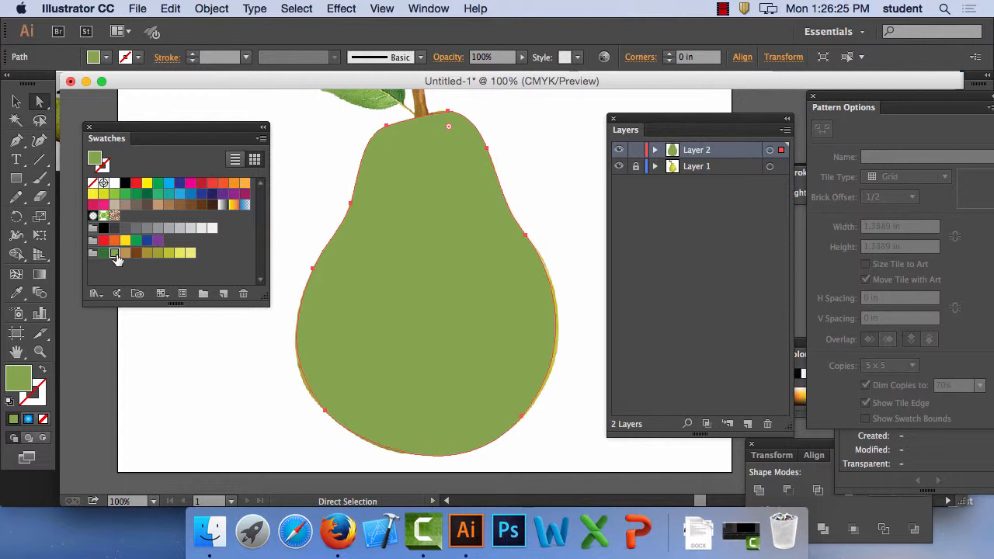
- Move the traced pear shape to the right of the pear photo, leaving the photo uncovered for reference
{"action": "key", "text": "super+minus"}
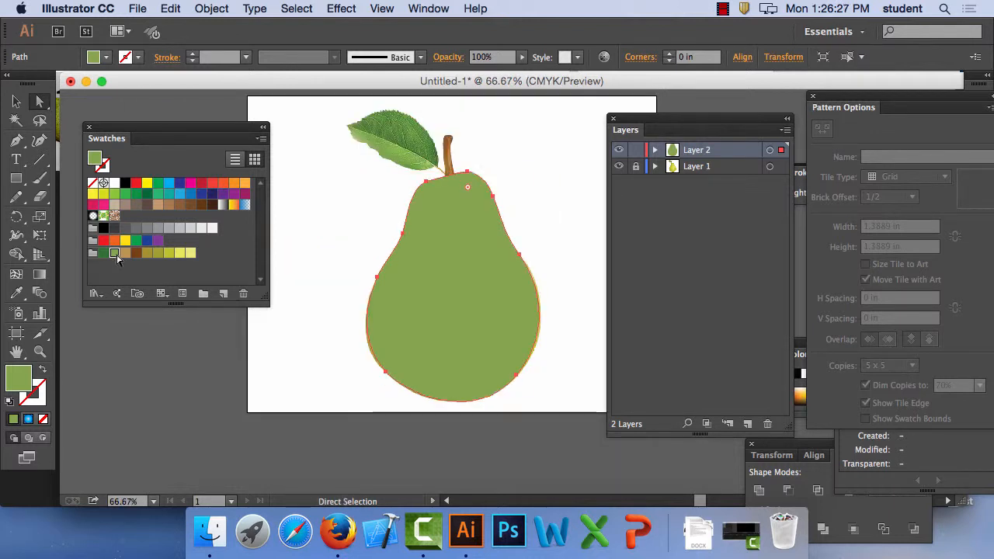
{"action": "left_click_drag", "start_coordinate": [424, 222], "coordinate": [322, 199]}
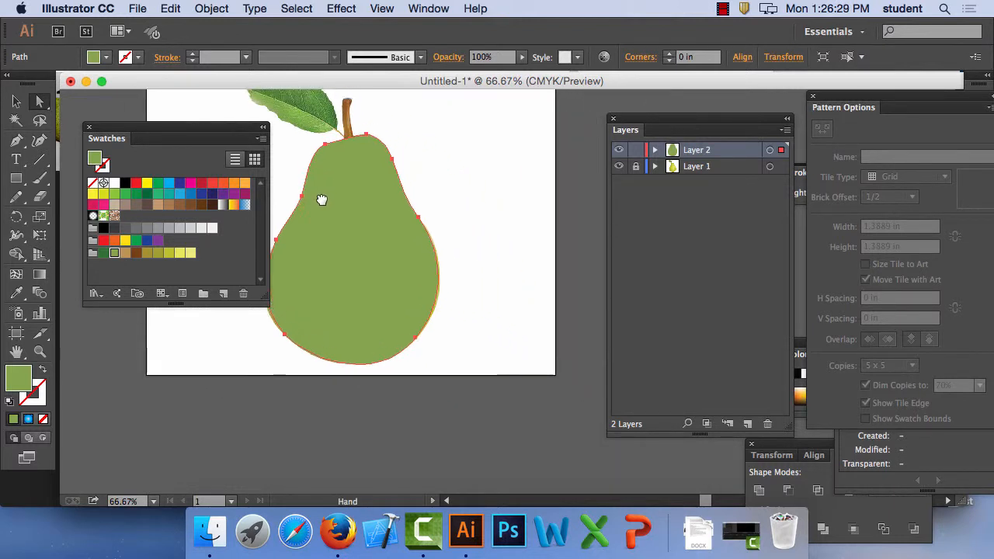
{"action": "left_click_drag", "start_coordinate": [228, 131], "coordinate": [452, 410]}
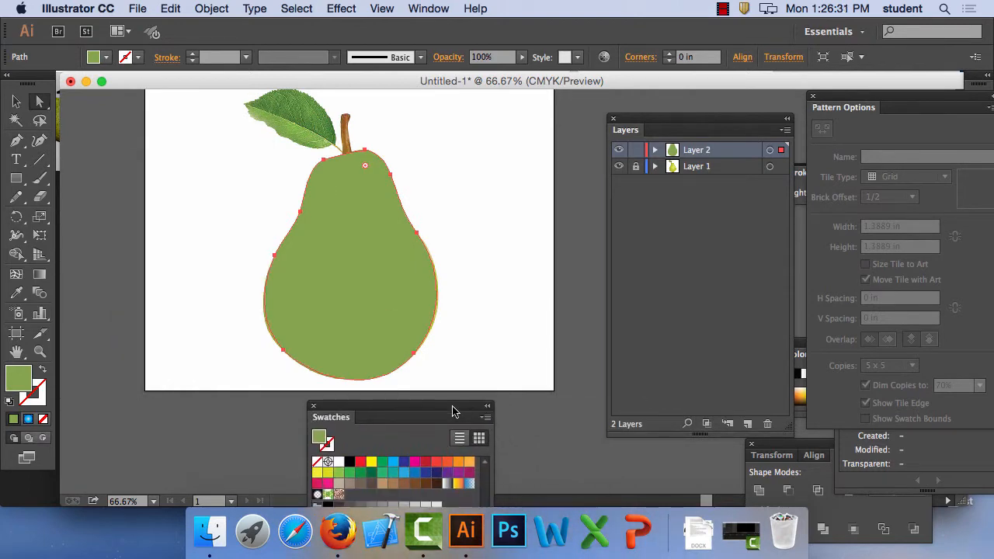
{"action": "left_click", "coordinate": [17, 104]}
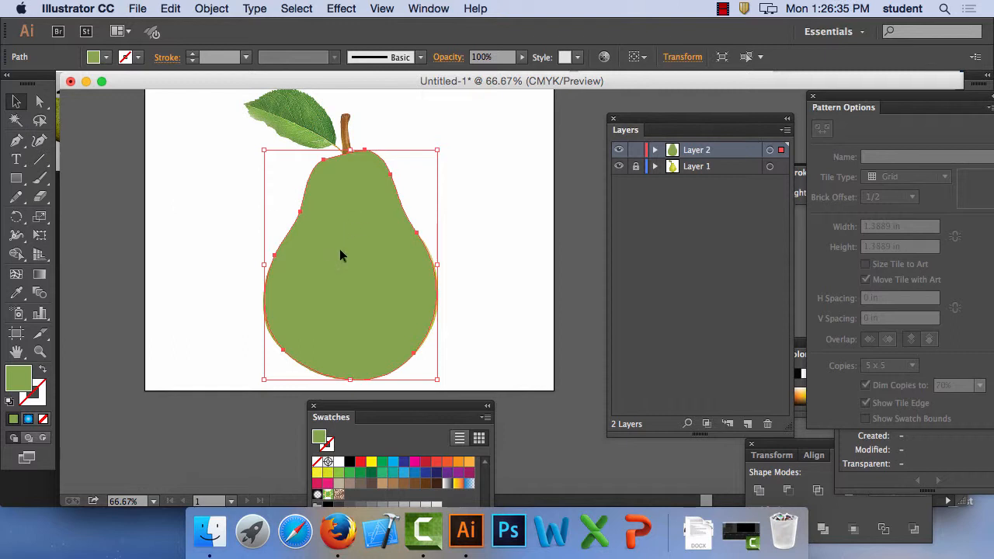
{"action": "left_click_drag", "start_coordinate": [340, 250], "coordinate": [518, 250]}
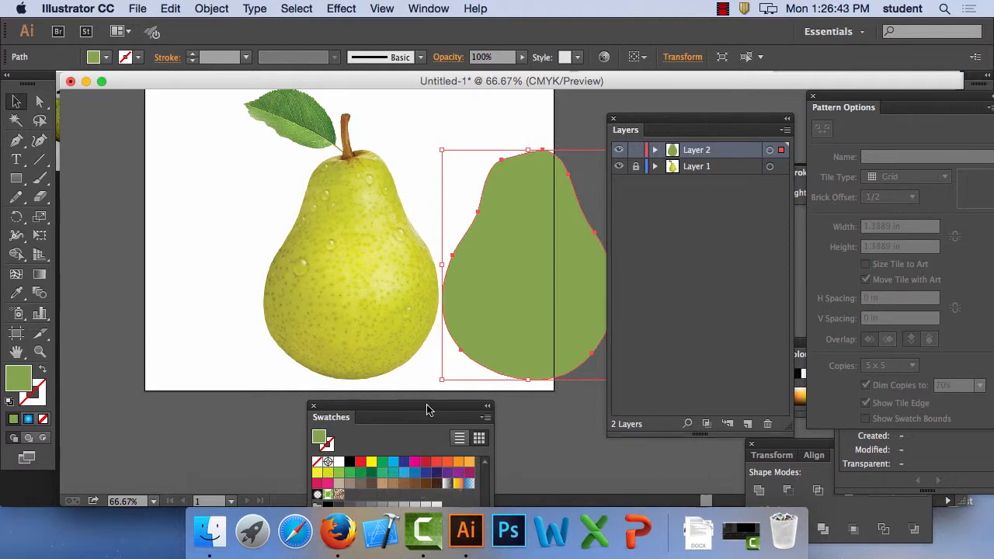
{"action": "left_click_drag", "start_coordinate": [424, 409], "coordinate": [185, 114]}
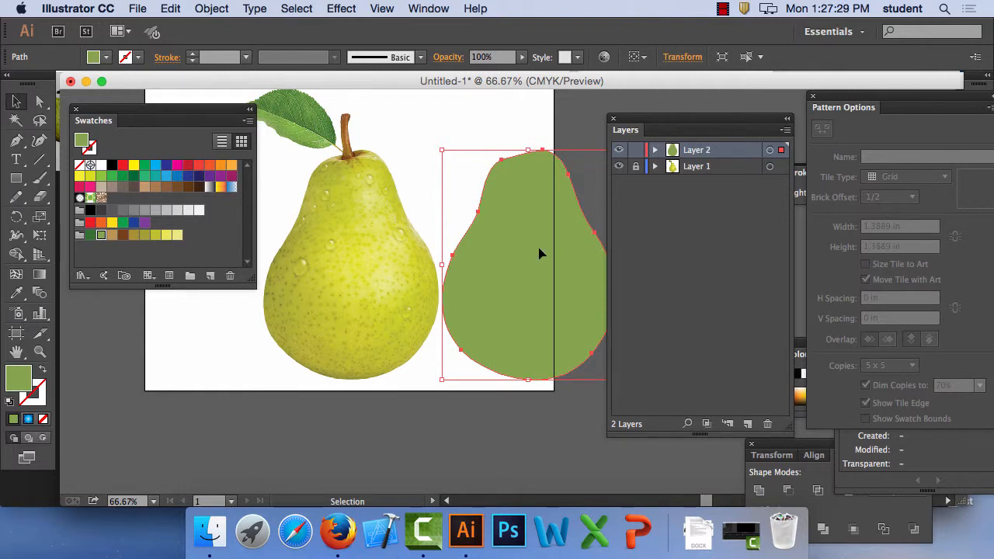
- Widen the artboard to 13.5 in on its right side so it contains the whole pear shape
{"action": "left_click_drag", "start_coordinate": [649, 121], "coordinate": [755, 149]}
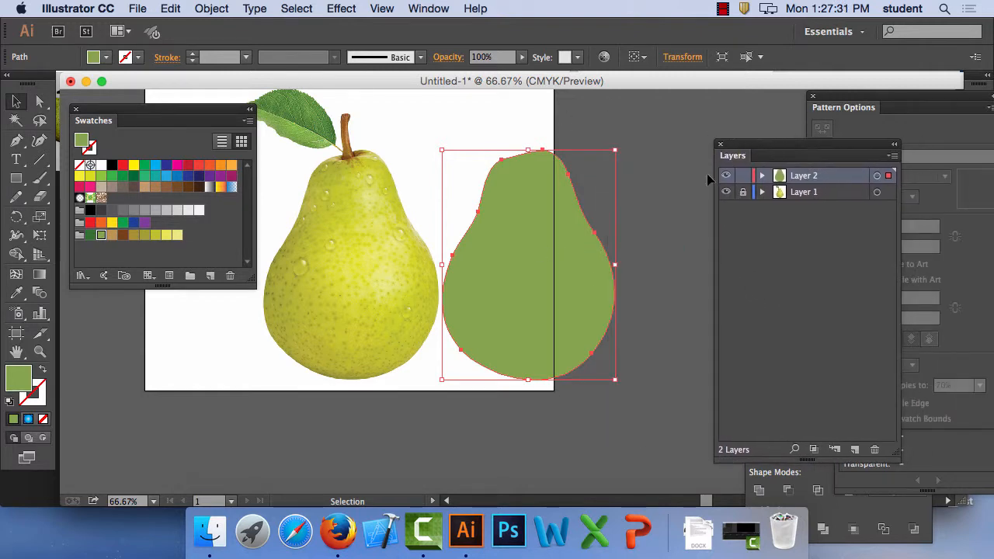
{"action": "left_click", "coordinate": [19, 334]}
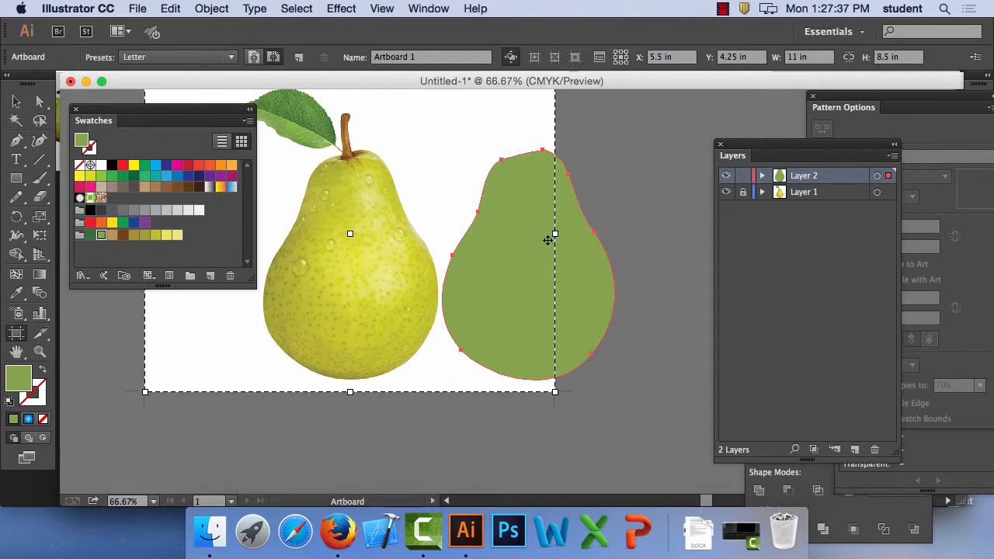
{"action": "left_click_drag", "start_coordinate": [555, 233], "coordinate": [648, 234]}
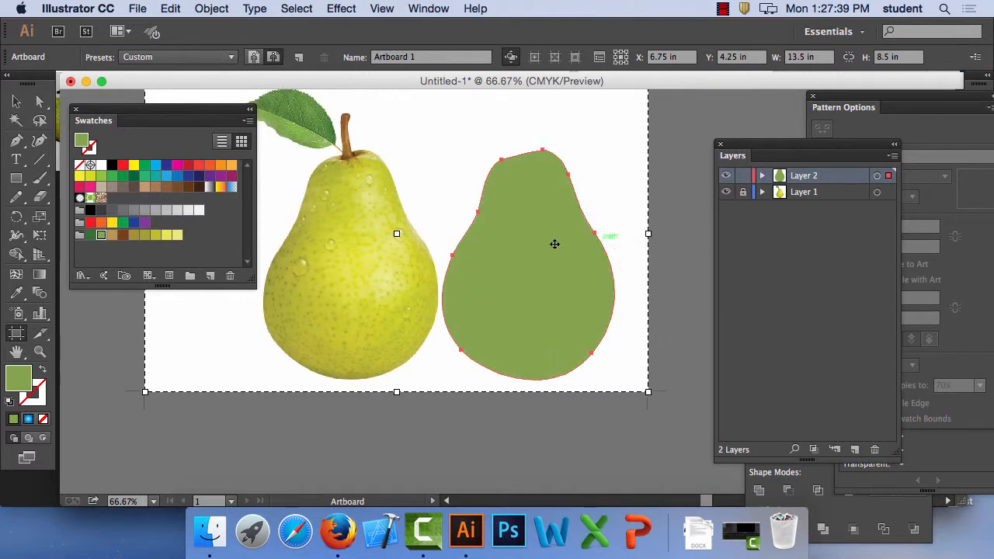
{"action": "key", "text": "v"}
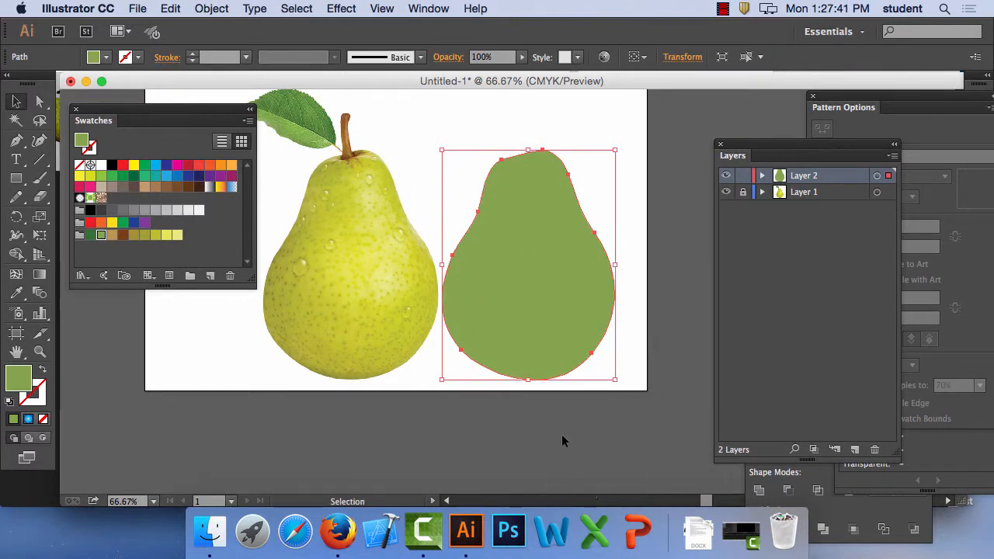
{"action": "left_click", "coordinate": [466, 434]}
- Add a gradient mesh point to the right side of the pear shape's lower body and color it with the palest yellow pear swatch
{"action": "key", "text": "space"}
{"action": "left_click_drag", "start_coordinate": [571, 300], "coordinate": [629, 310]}
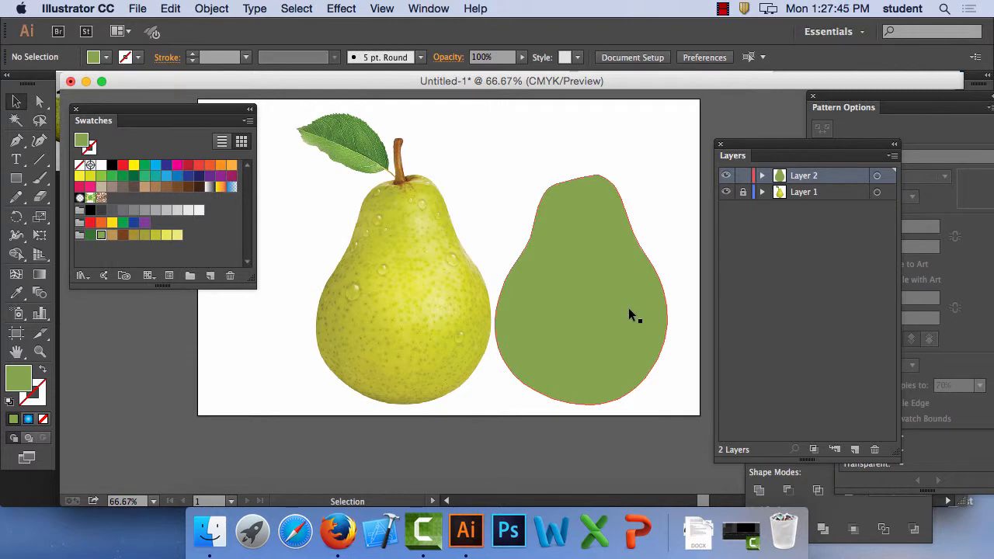
{"action": "left_click", "coordinate": [551, 288]}
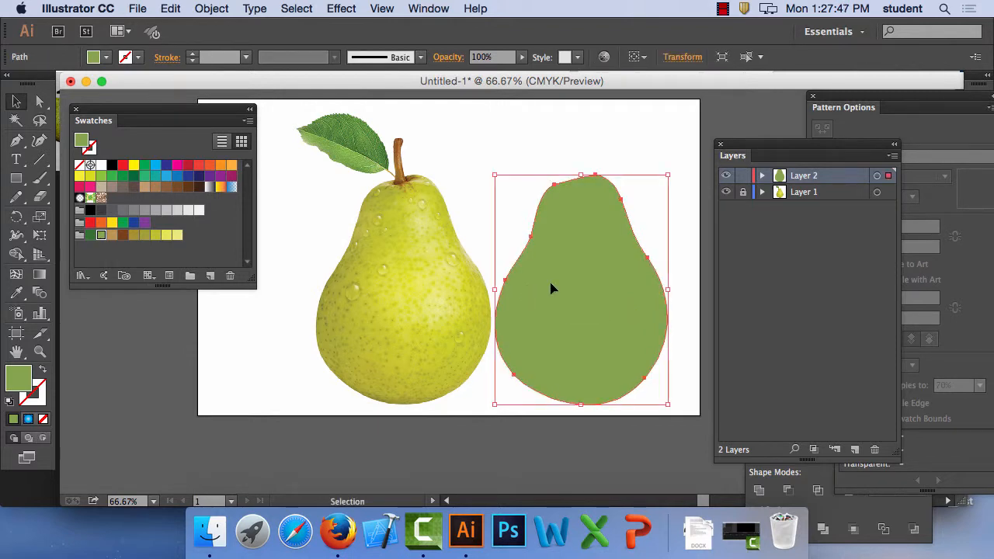
{"action": "left_click", "coordinate": [17, 275]}
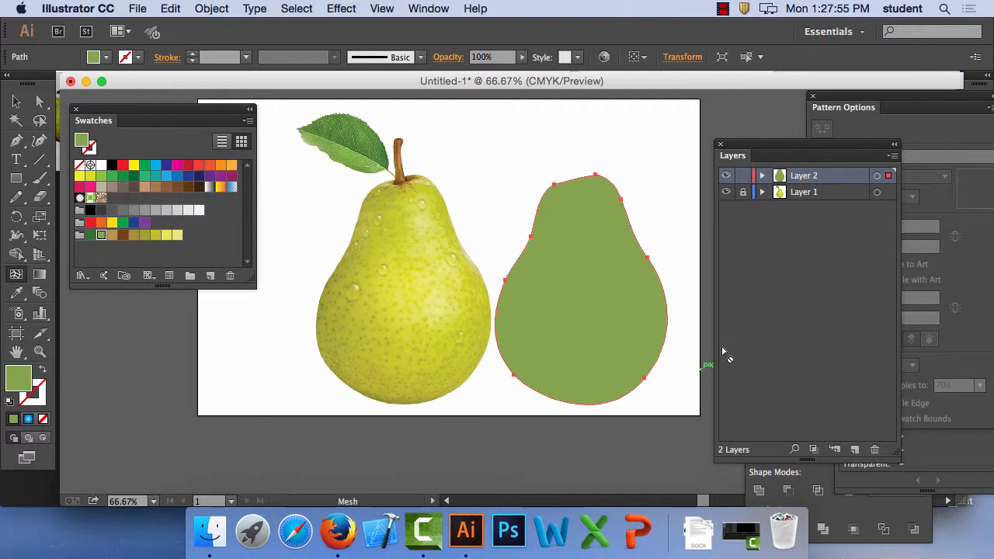
{"action": "left_click", "coordinate": [626, 317]}
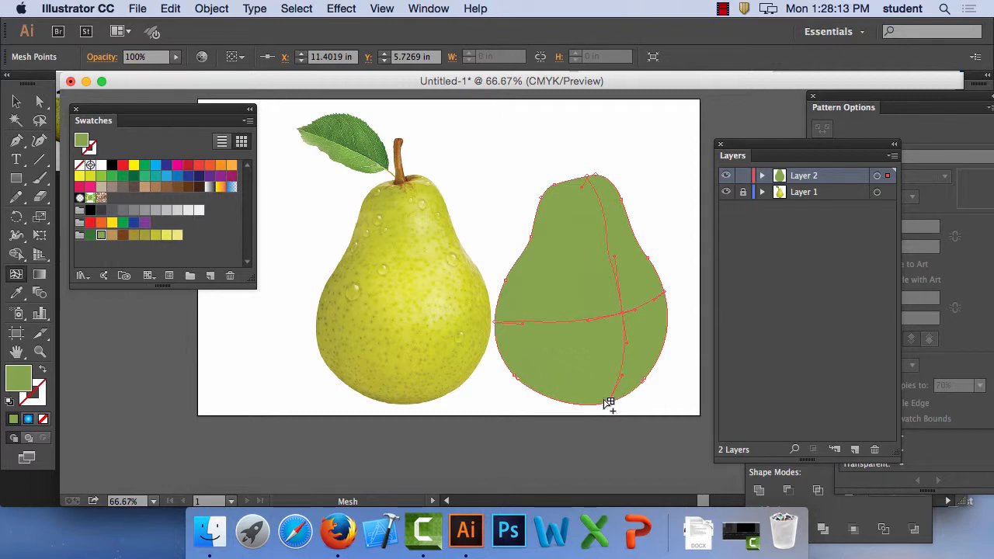
{"action": "left_click", "coordinate": [176, 235]}
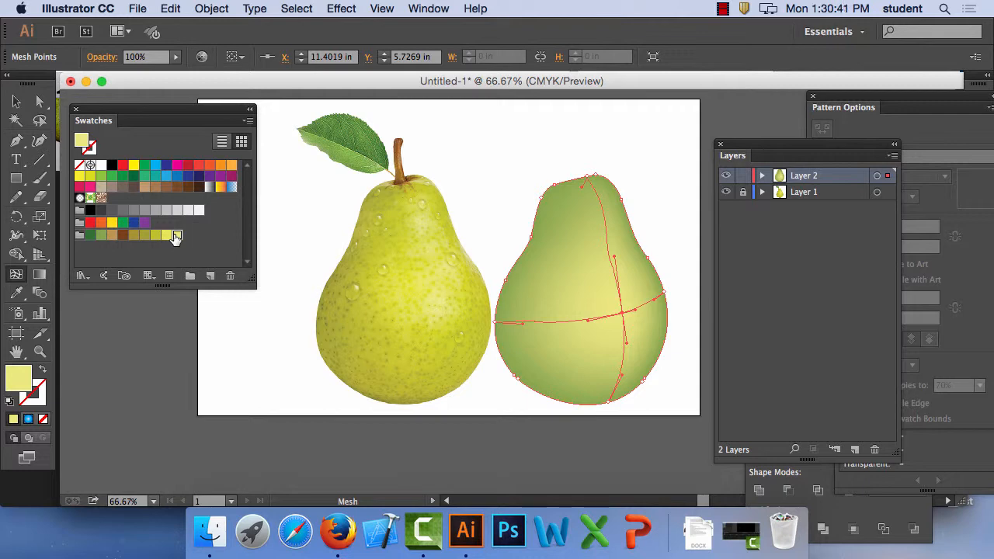
- Add a mesh point on the existing horizontal mesh line, left of the highlight, and color it with the yellow-green pear swatch
{"action": "key", "text": "super+equal"}
{"action": "key", "text": "super+equal"}
{"action": "key", "text": "super+equal"}
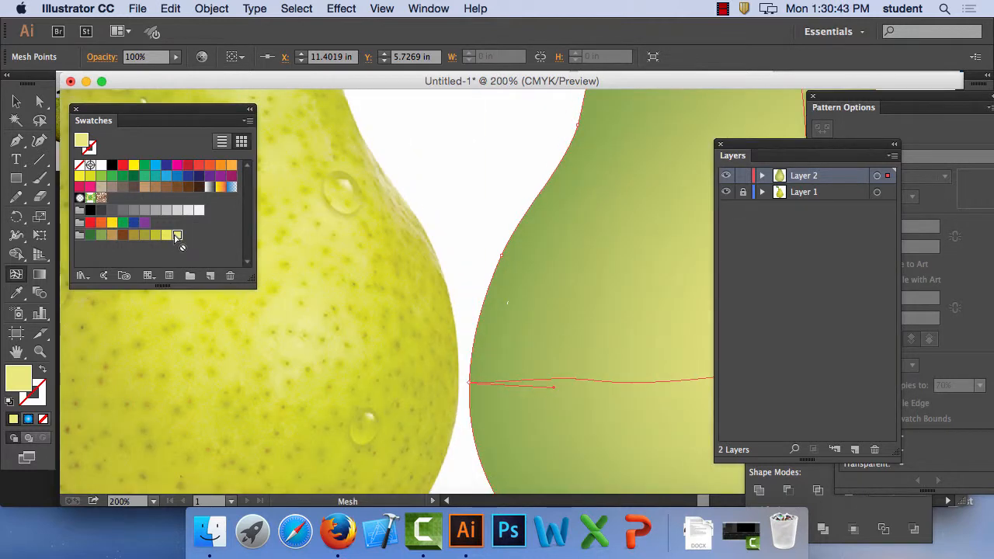
{"action": "left_click_drag", "start_coordinate": [632, 303], "coordinate": [444, 167]}
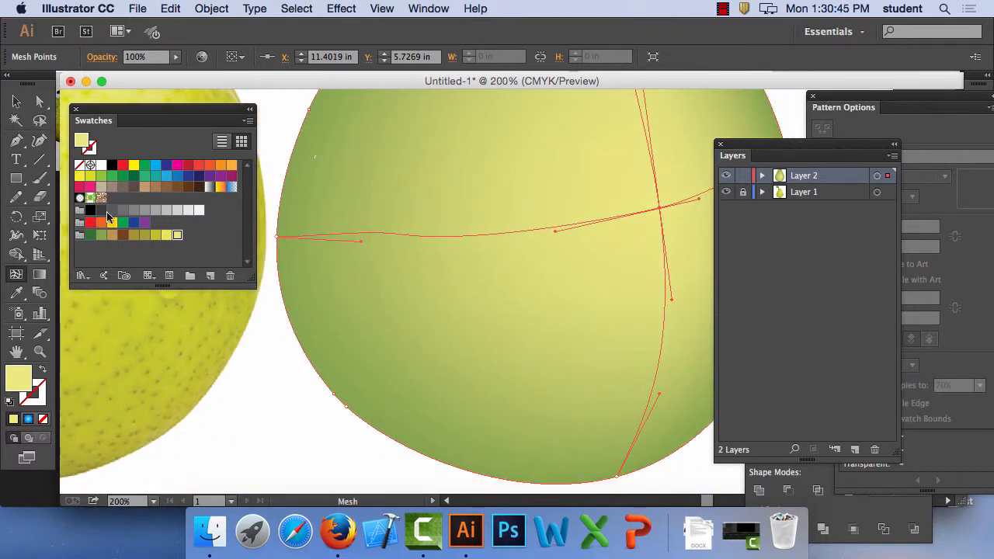
{"action": "left_click", "coordinate": [490, 219]}
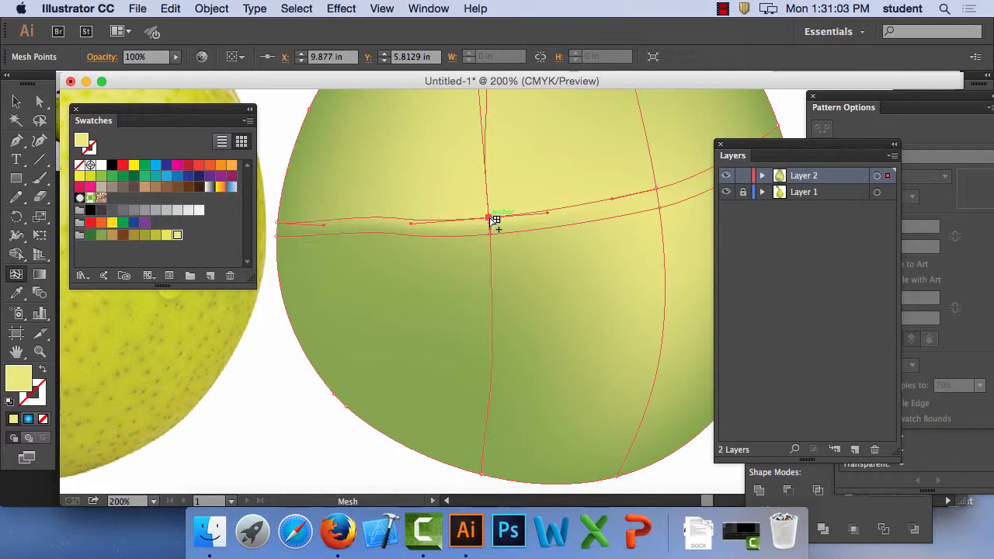
{"action": "left_click", "coordinate": [490, 218], "text": "alt"}
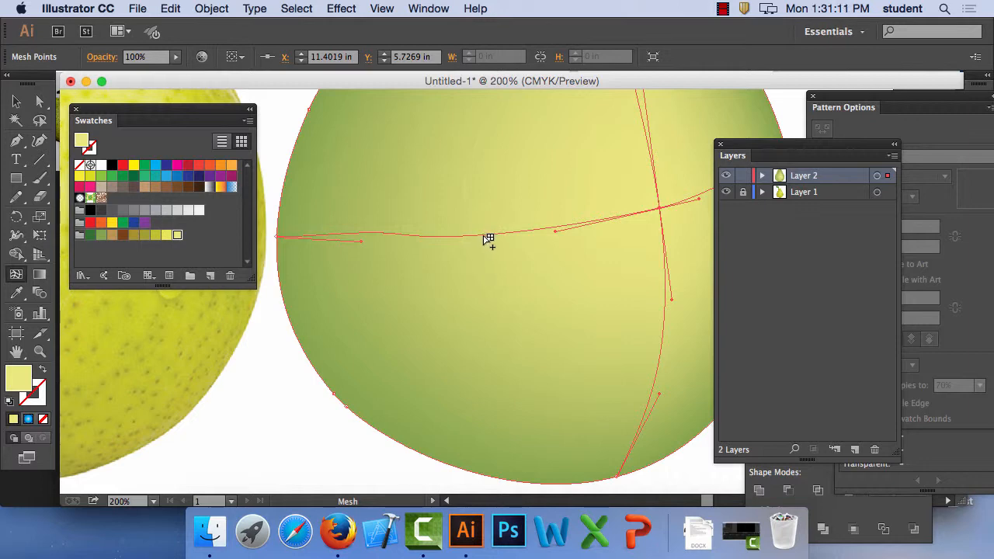
{"action": "left_click", "coordinate": [486, 236]}
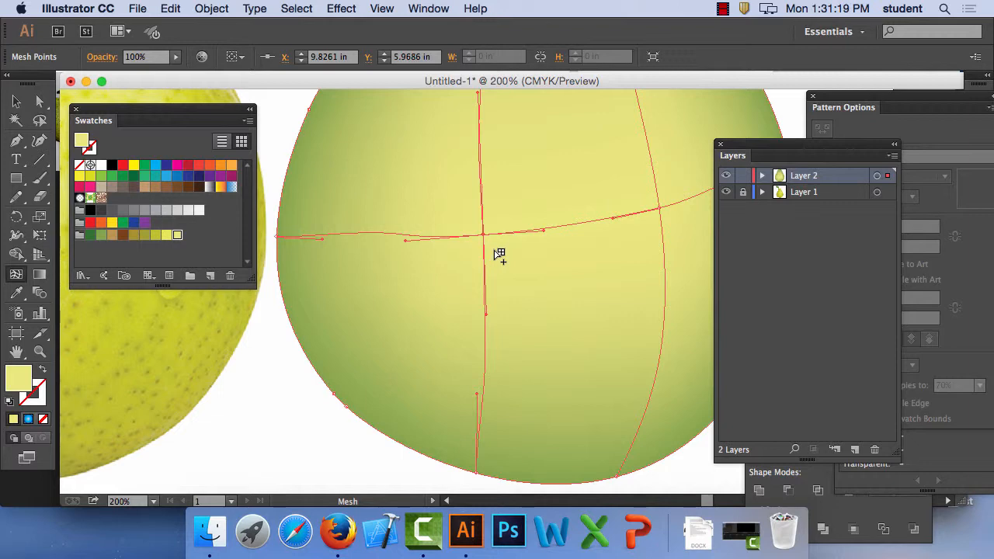
{"action": "left_click", "coordinate": [146, 237]}
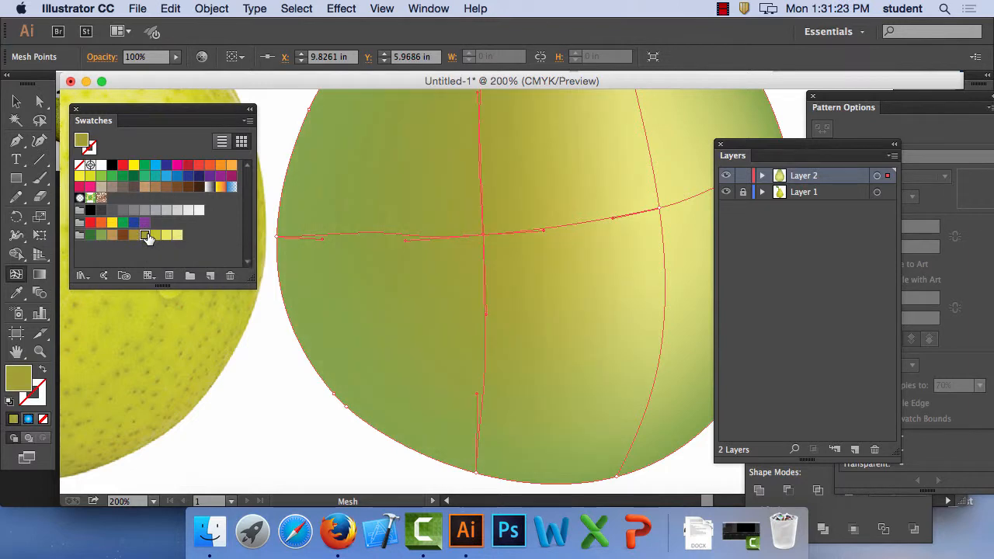
{"action": "left_click", "coordinate": [155, 235]}
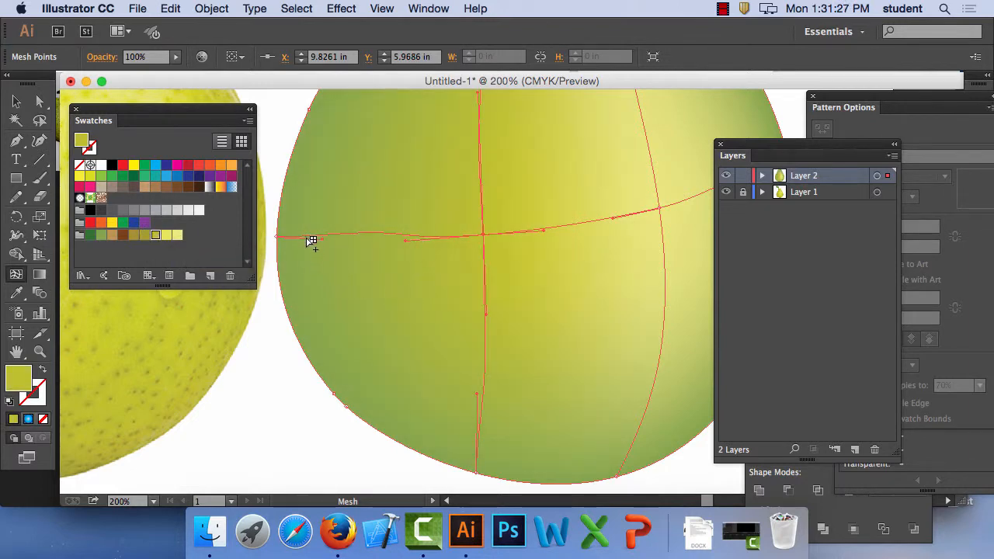
- Add a mesh point at the pear's lower left and color it and the left-edge point above it with the dark green pear swatch
{"action": "left_click", "coordinate": [377, 343]}
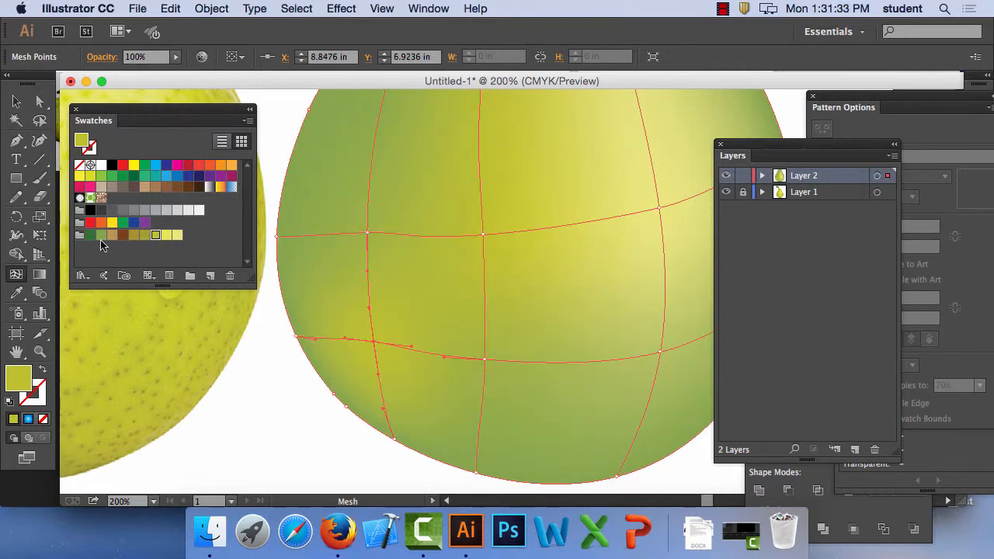
{"action": "left_click", "coordinate": [91, 235]}
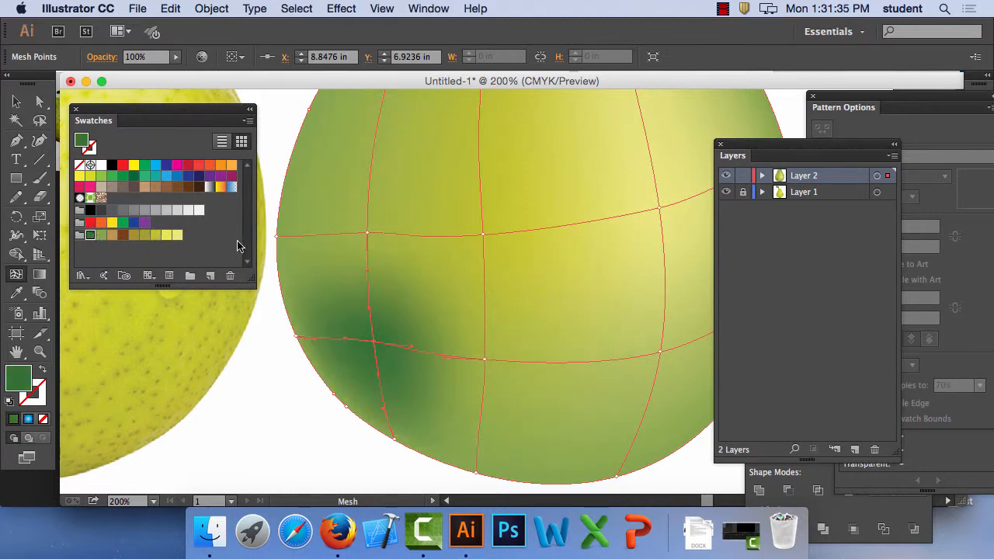
{"action": "left_click", "coordinate": [280, 238]}
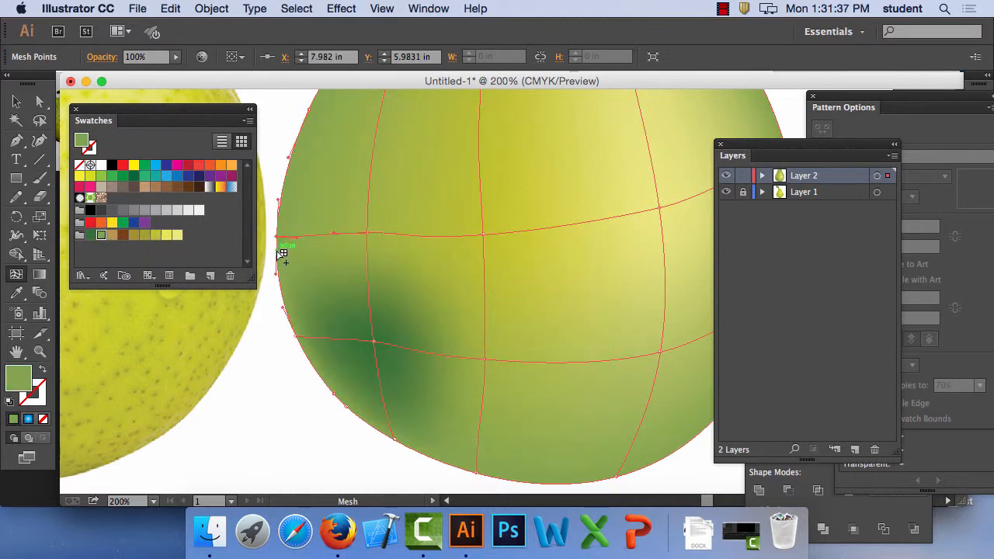
{"action": "left_click", "coordinate": [91, 236]}
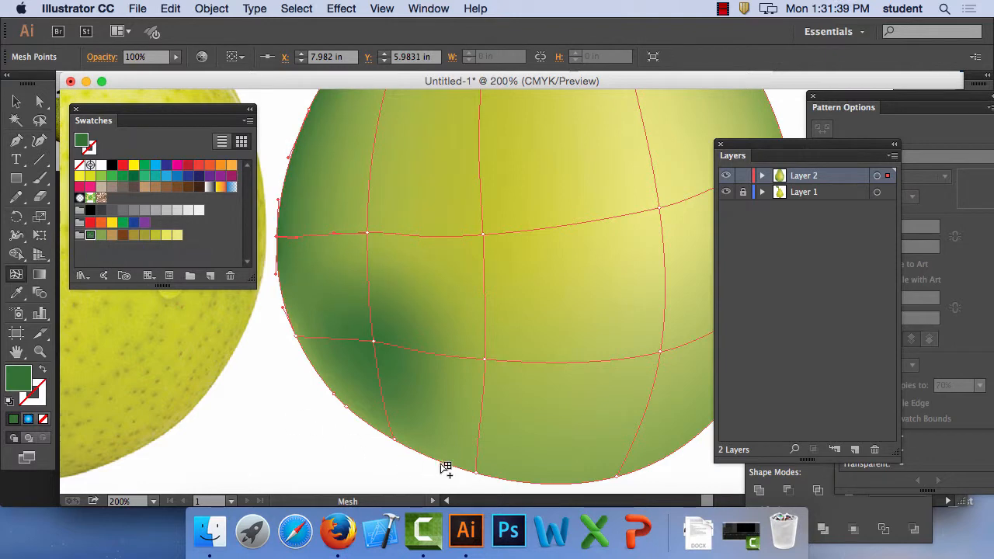
- Color the two mesh points on the lower-left part of the pear's bottom edge with the dark green pear swatch
{"action": "left_click", "coordinate": [398, 440]}
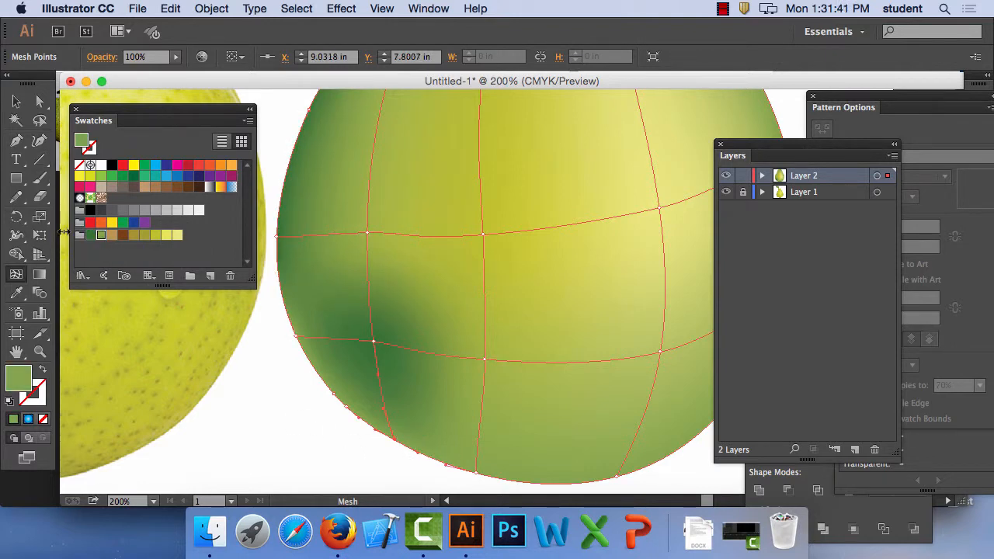
{"action": "left_click", "coordinate": [90, 236]}
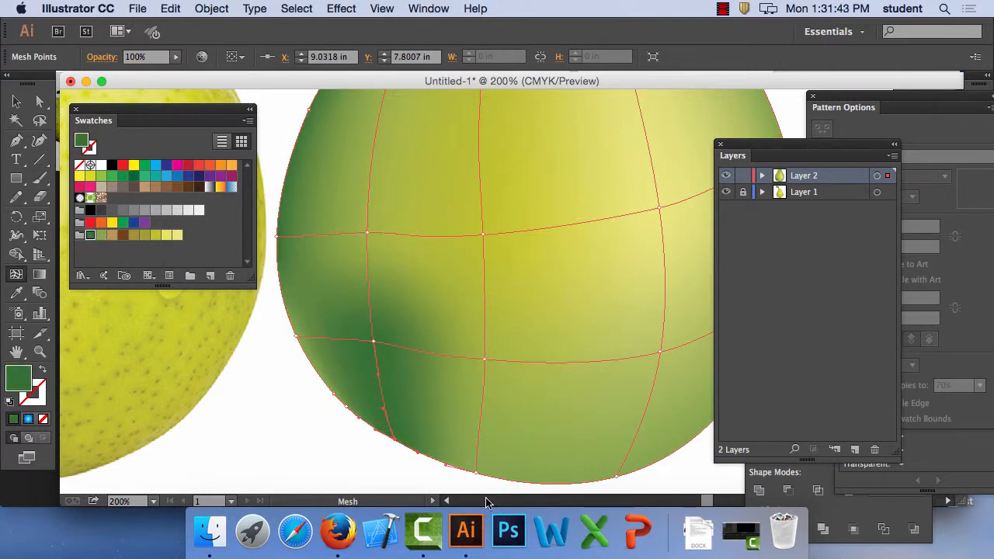
{"action": "left_click", "coordinate": [478, 471]}
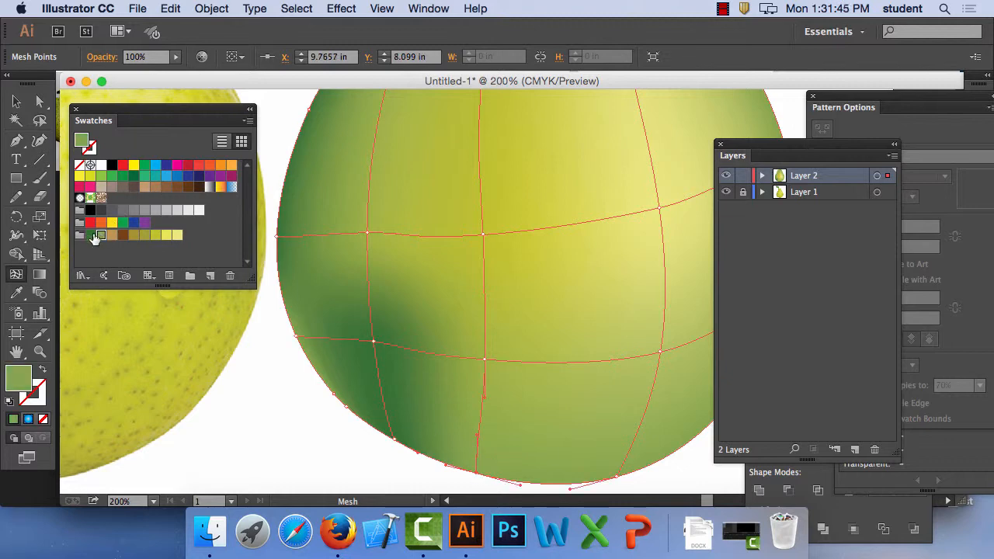
{"action": "left_click", "coordinate": [90, 235]}
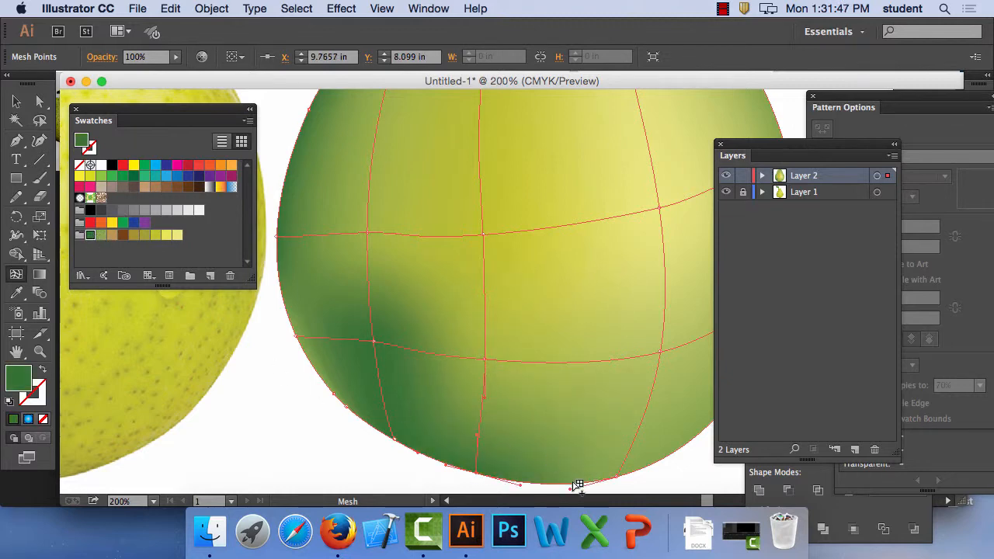
- Reposition the lower body's inner mesh points, spreading the left pair apart vertically and shifting the middle pair right
{"action": "left_click_drag", "start_coordinate": [369, 233], "coordinate": [365, 211]}
{"action": "left_click_drag", "start_coordinate": [375, 339], "coordinate": [355, 360]}
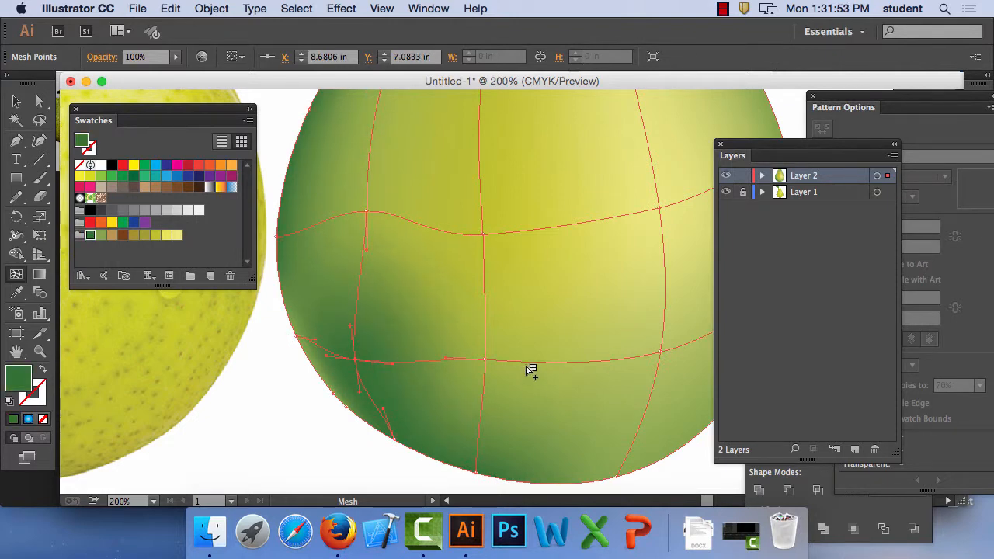
{"action": "mouse_move", "coordinate": [486, 234]}
{"action": "left_mouse_down"}
{"action": "mouse_move", "coordinate": [533, 211]}
{"action": "mouse_move", "coordinate": [535, 222]}
{"action": "left_mouse_up"}
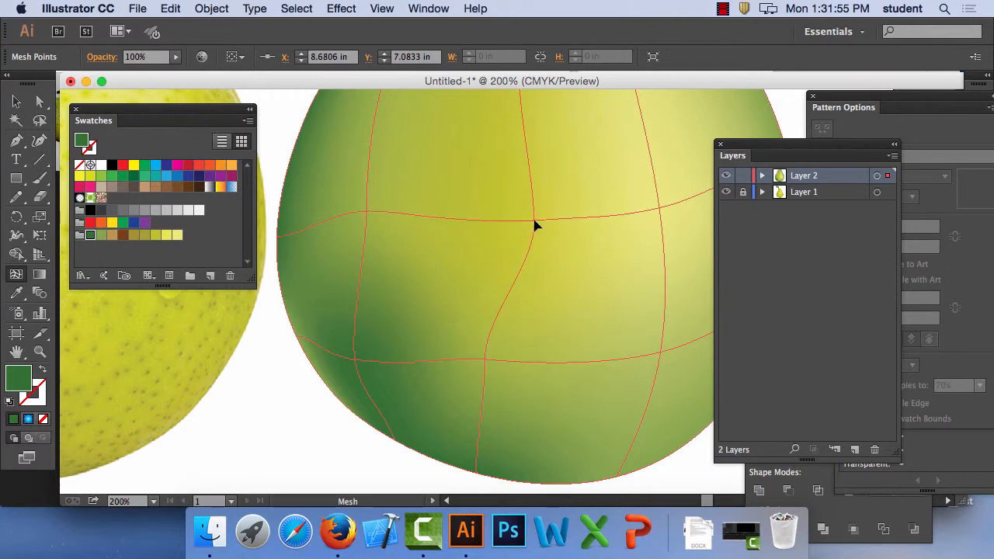
{"action": "left_click_drag", "start_coordinate": [485, 360], "coordinate": [535, 349]}
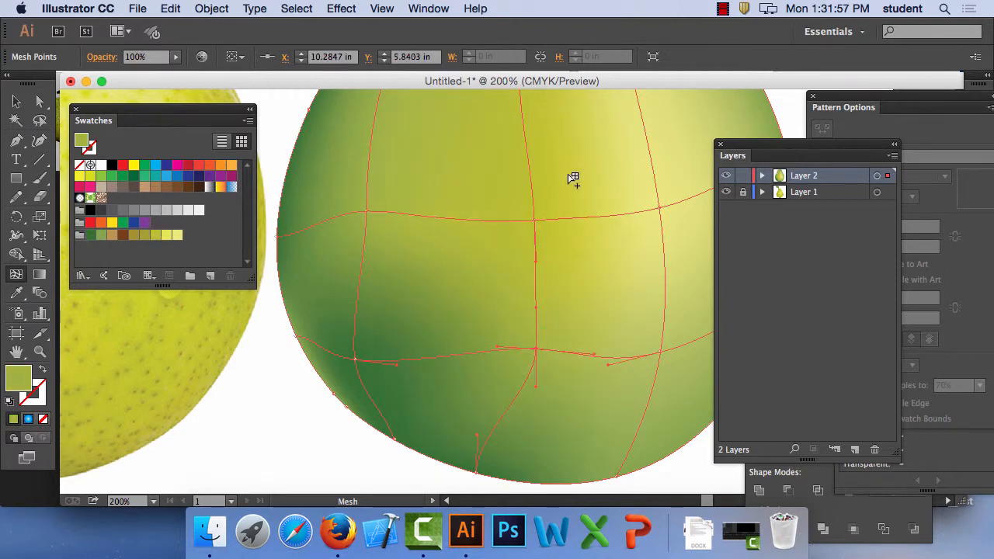
{"action": "left_click_drag", "start_coordinate": [534, 217], "coordinate": [497, 225]}
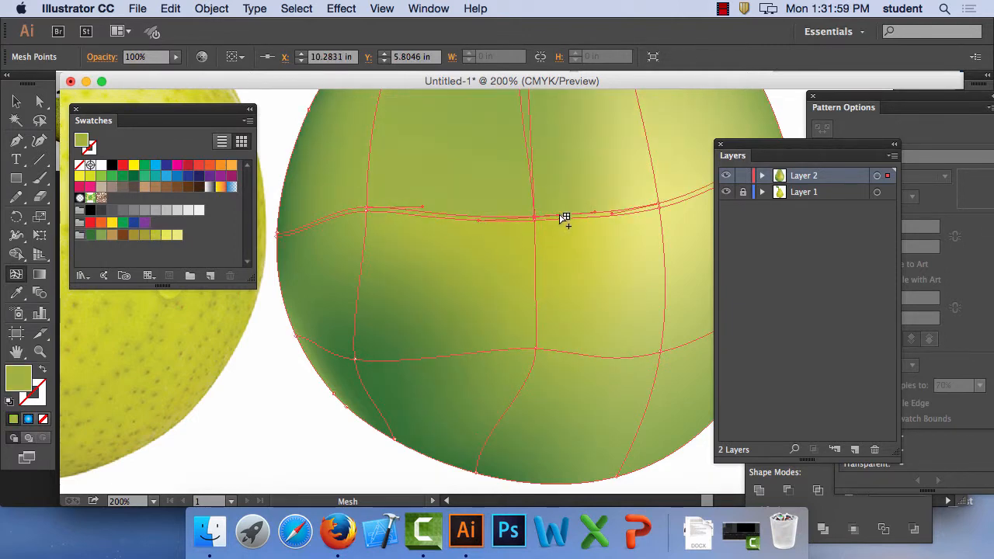
{"action": "key", "text": "cmd+z"}
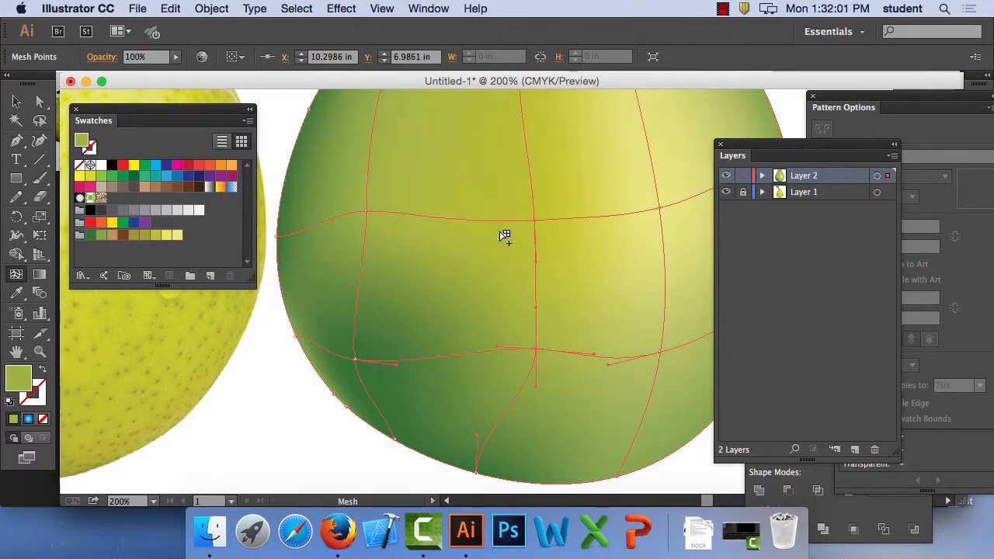
- Add a mesh point on the right vertical mesh line in the pear's neck and color it with the C=12 M=1 Y=78 K=0 yellow swatch
{"action": "key", "text": "space"}
{"action": "left_click_drag", "start_coordinate": [655, 203], "coordinate": [565, 398]}
{"action": "left_click_drag", "start_coordinate": [524, 199], "coordinate": [564, 264]}
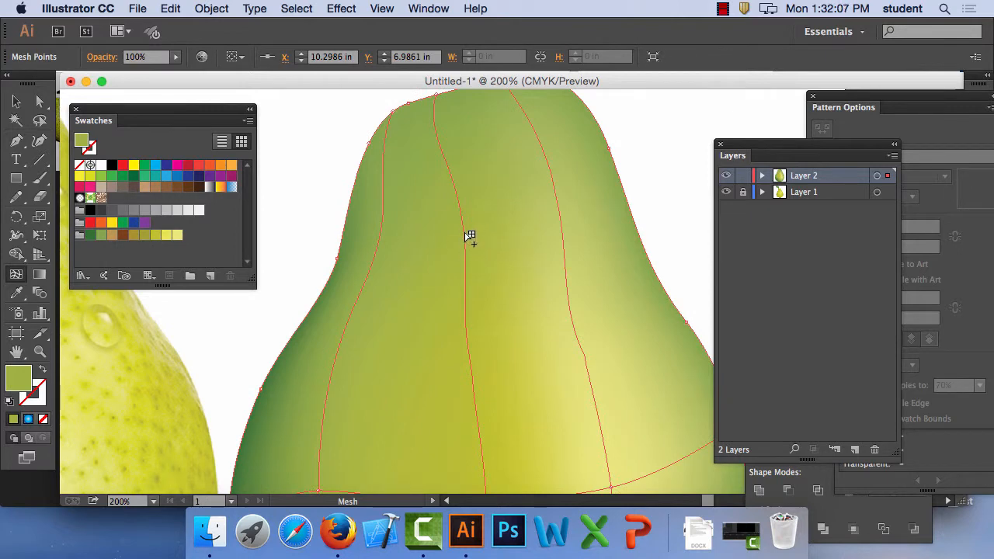
{"action": "left_click", "coordinate": [556, 198]}
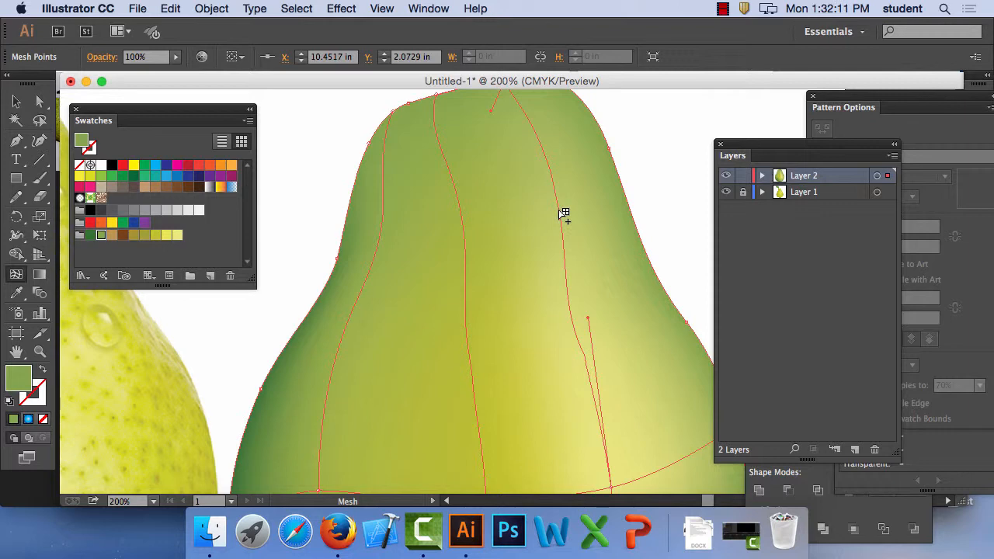
{"action": "left_click", "coordinate": [558, 210]}
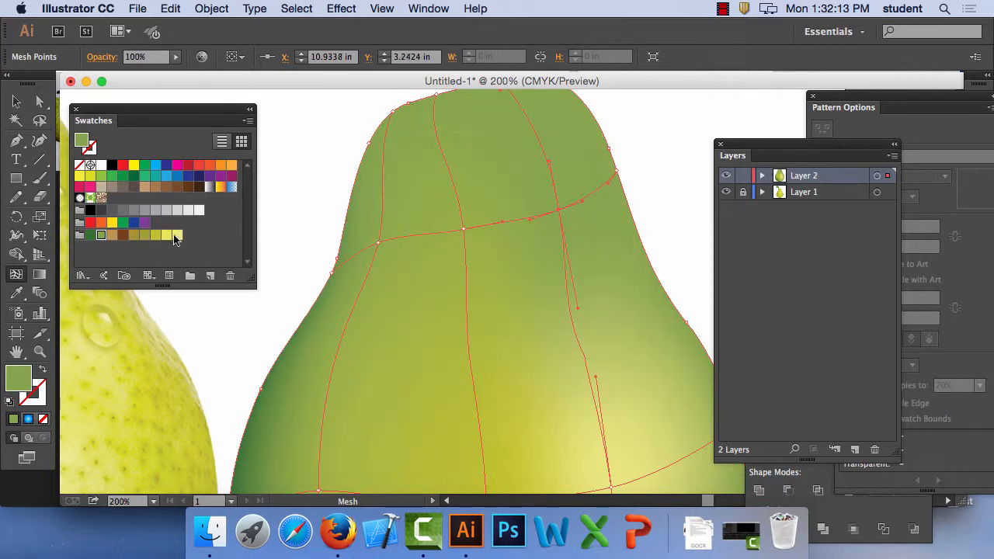
{"action": "left_click", "coordinate": [169, 236]}
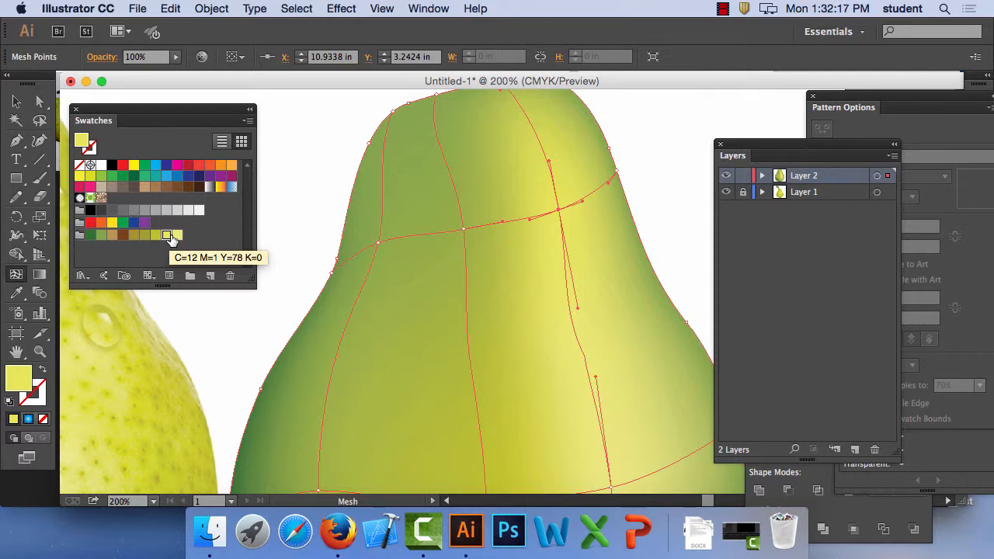
- Deselect the pear and compare its whole mesh shading with the photo beside it
{"action": "key", "text": "super+minus"}
{"action": "key", "text": "super+minus"}
{"action": "key", "text": "space"}
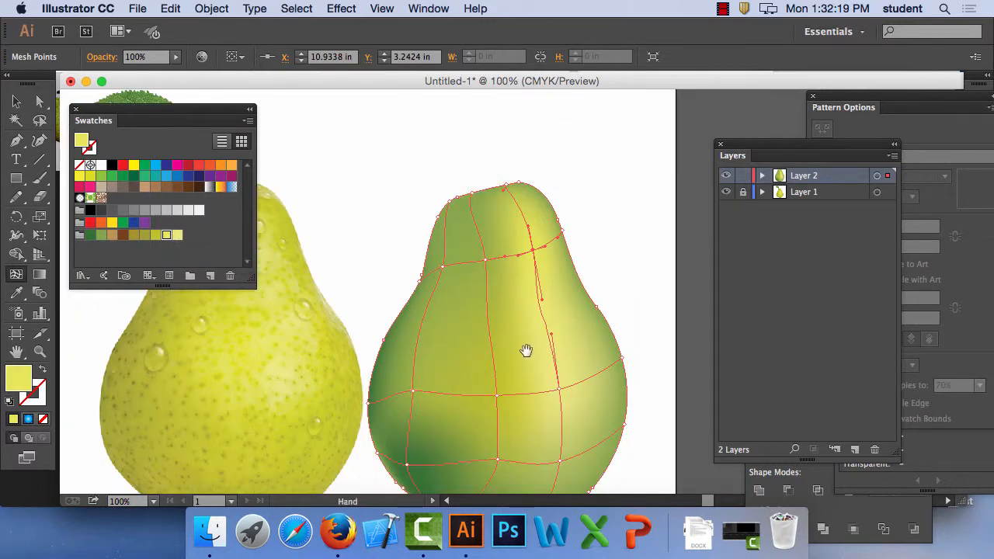
{"action": "left_click_drag", "start_coordinate": [526, 350], "coordinate": [526, 238]}
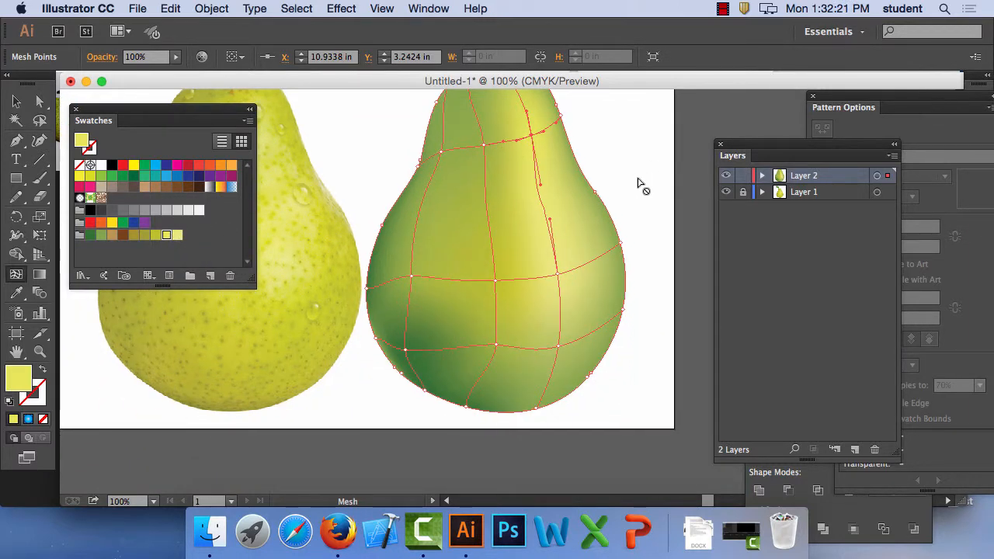
{"action": "left_click", "coordinate": [16, 101]}
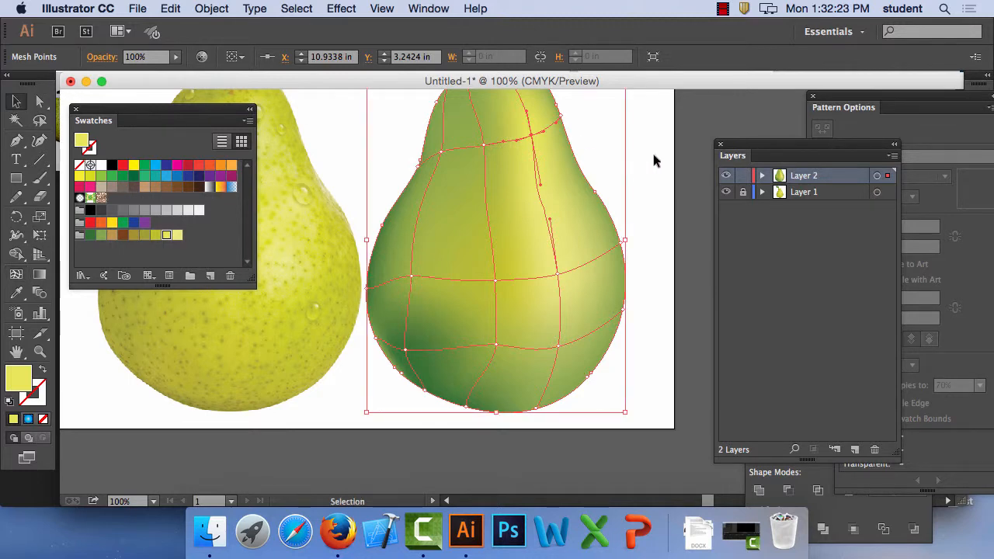
{"action": "left_click", "coordinate": [653, 156]}
{"action": "left_click_drag", "start_coordinate": [603, 200], "coordinate": [604, 226]}
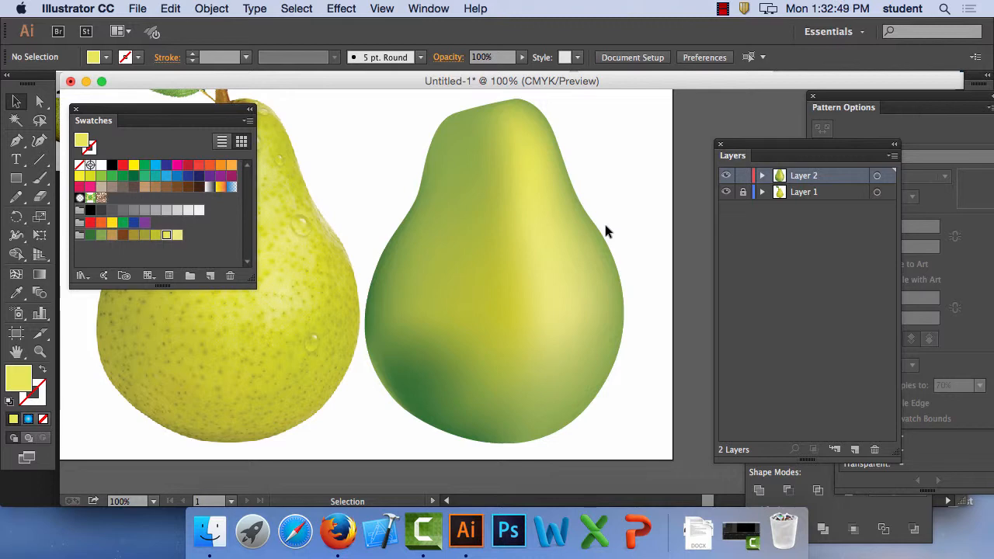
{"action": "left_click", "coordinate": [722, 9]}
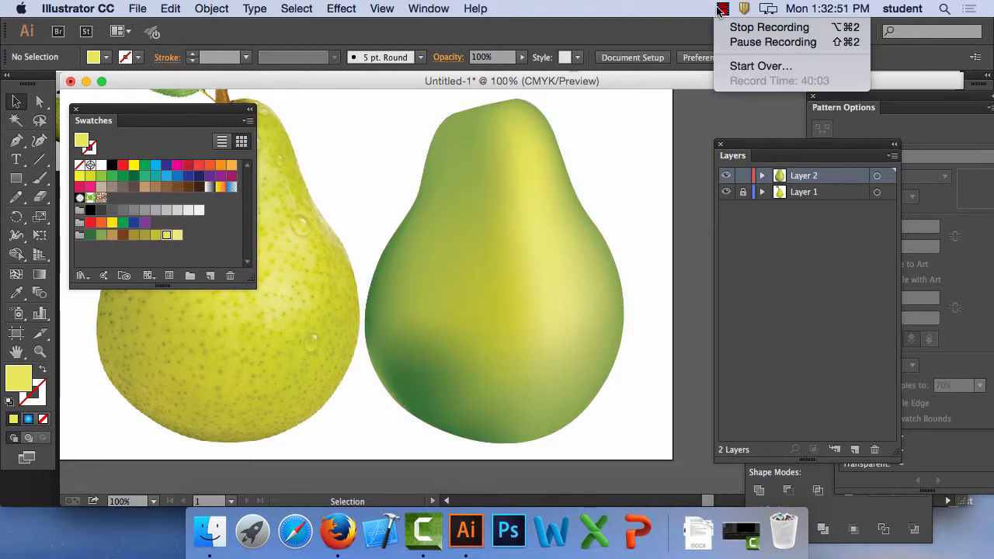
{"action": "left_click", "coordinate": [776, 41]}
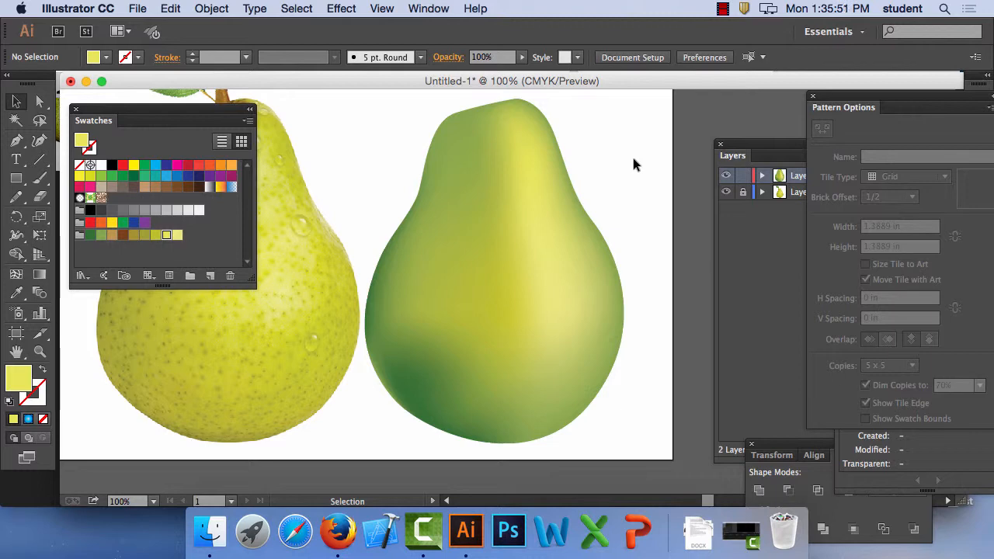
- Duplicate the mesh pear and place the copy to the right of the original
{"action": "key", "text": "super+minus"}
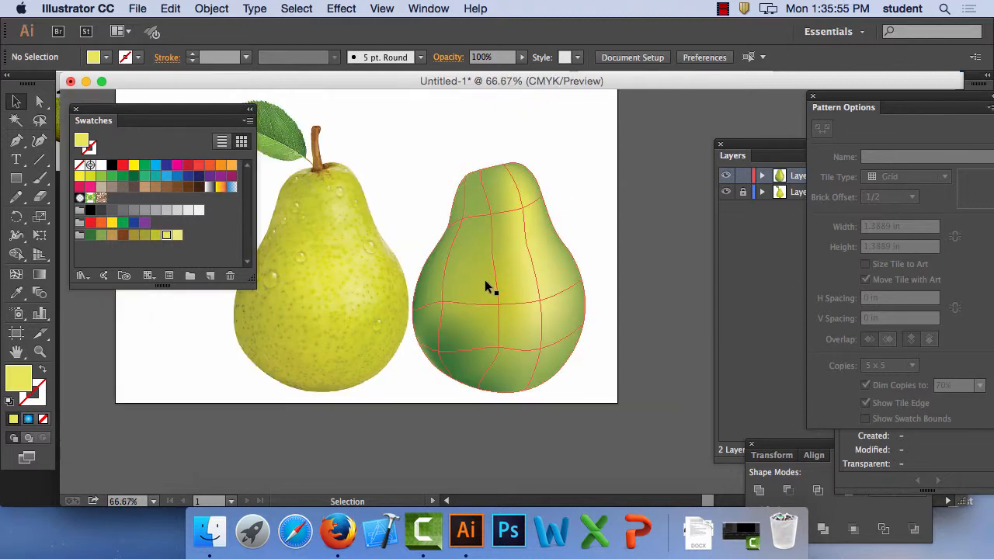
{"action": "left_click", "coordinate": [473, 270]}
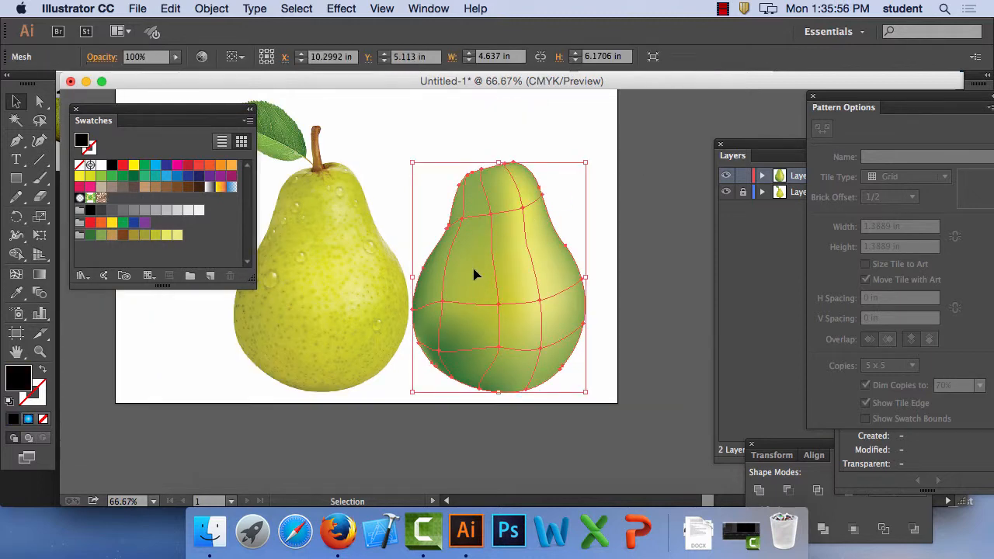
{"action": "left_click", "coordinate": [19, 102]}
{"action": "left_click_drag", "start_coordinate": [484, 282], "coordinate": [672, 277]}
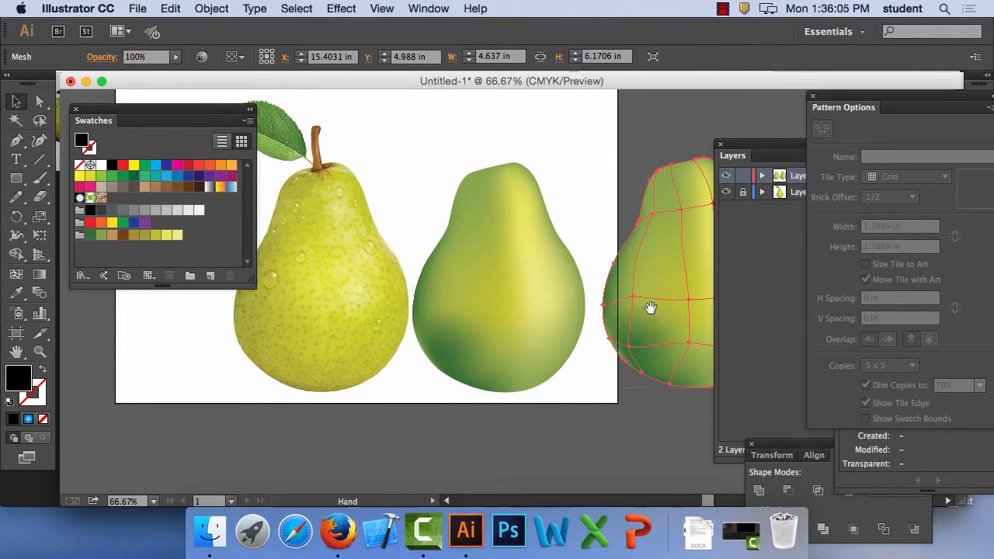
- Widen the artboard to 18.52 in on its right side so it contains the duplicated pear, and deselect the artwork
{"action": "scroll", "coordinate": [647, 306], "scroll_direction": "right", "scroll_amount": 5}
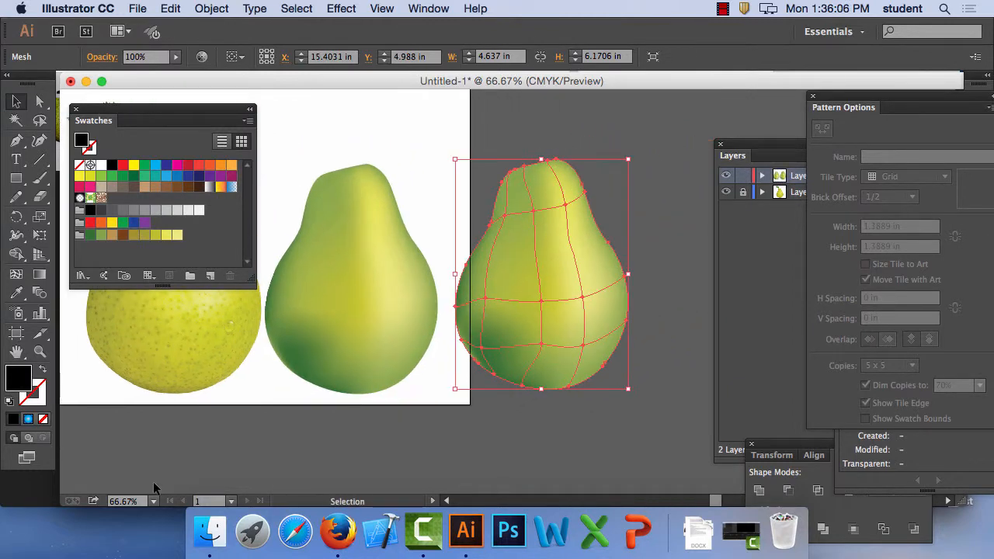
{"action": "left_click", "coordinate": [16, 332]}
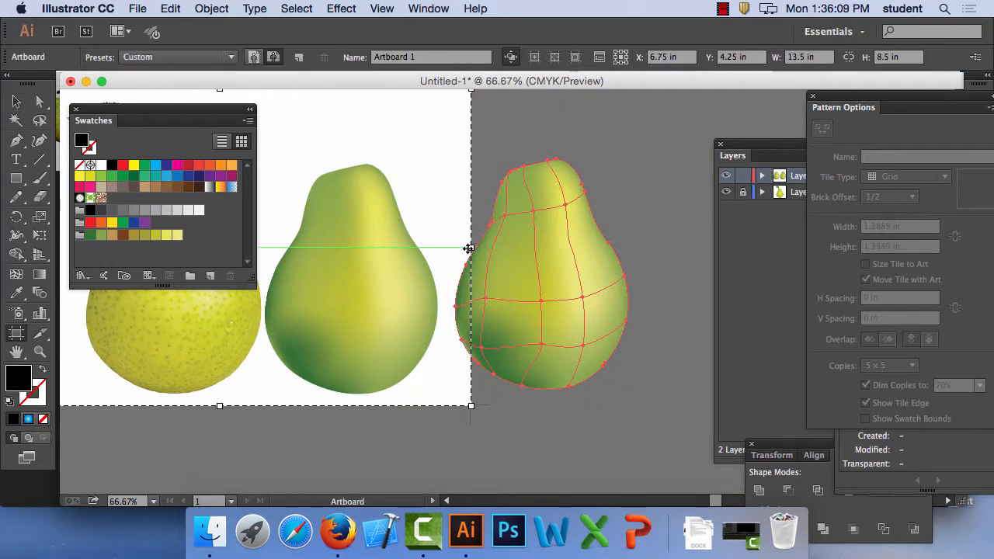
{"action": "left_click_drag", "start_coordinate": [471, 248], "coordinate": [658, 246]}
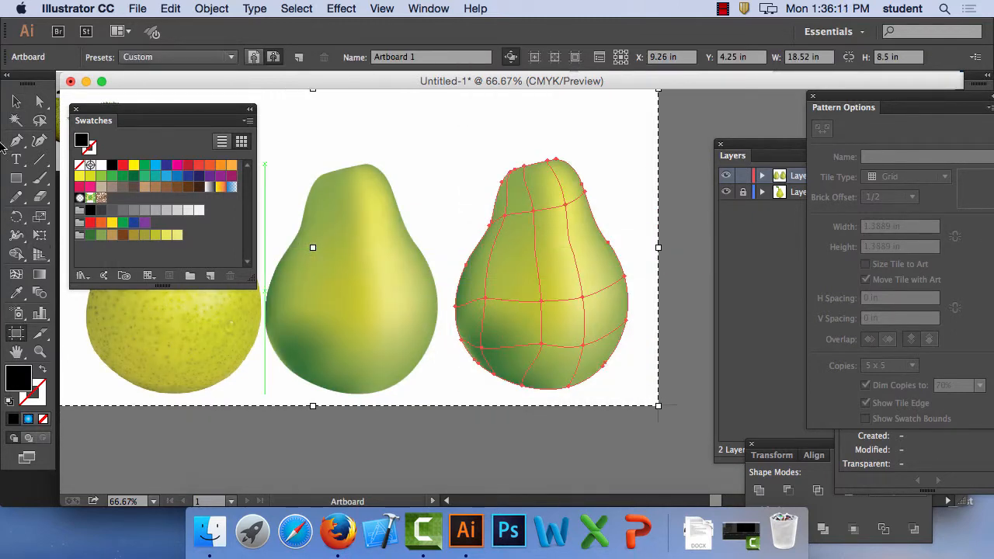
{"action": "left_click", "coordinate": [16, 101]}
{"action": "left_click", "coordinate": [476, 130]}
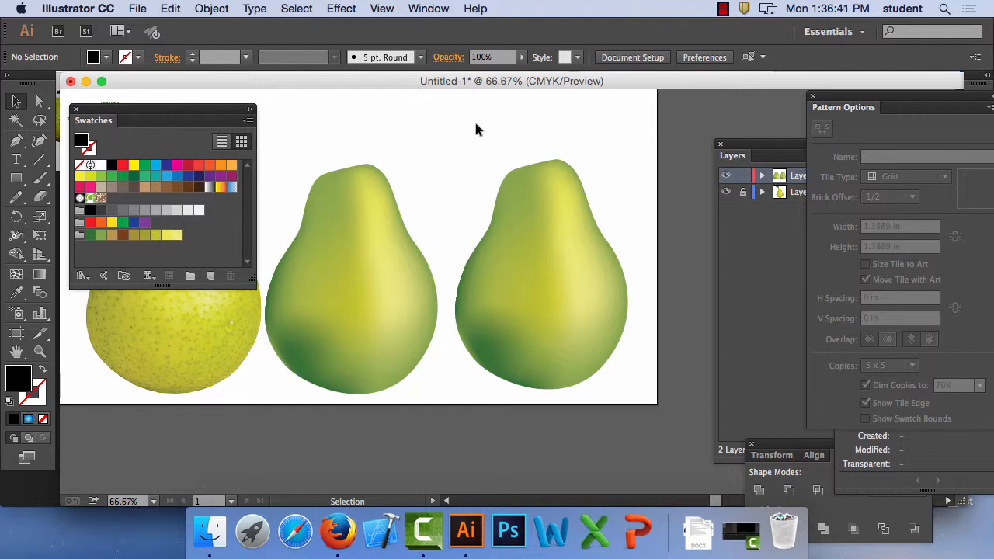
- Start the Film Grain effect on the duplicated pear and bring the pear's neck into the preview
{"action": "left_click", "coordinate": [545, 276]}
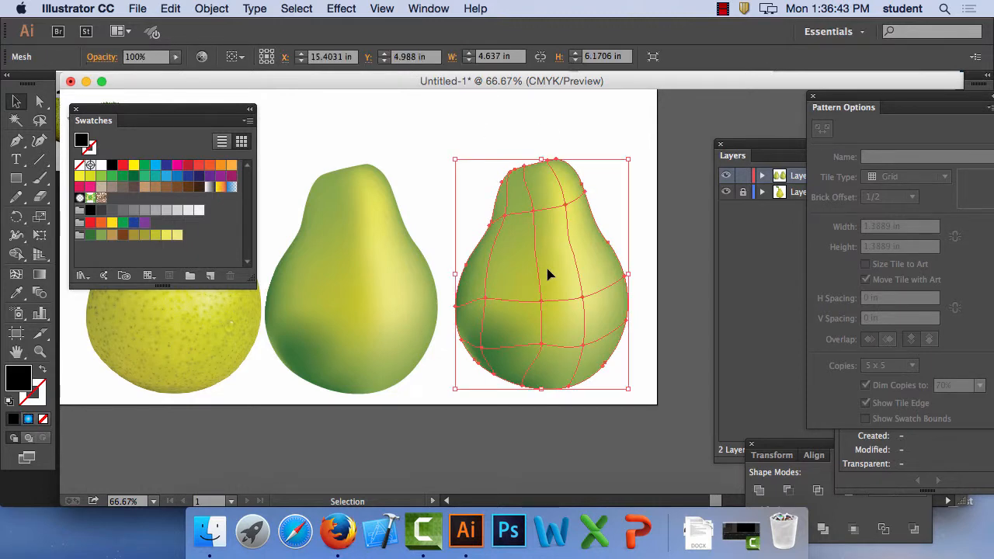
{"action": "left_click", "coordinate": [342, 6]}
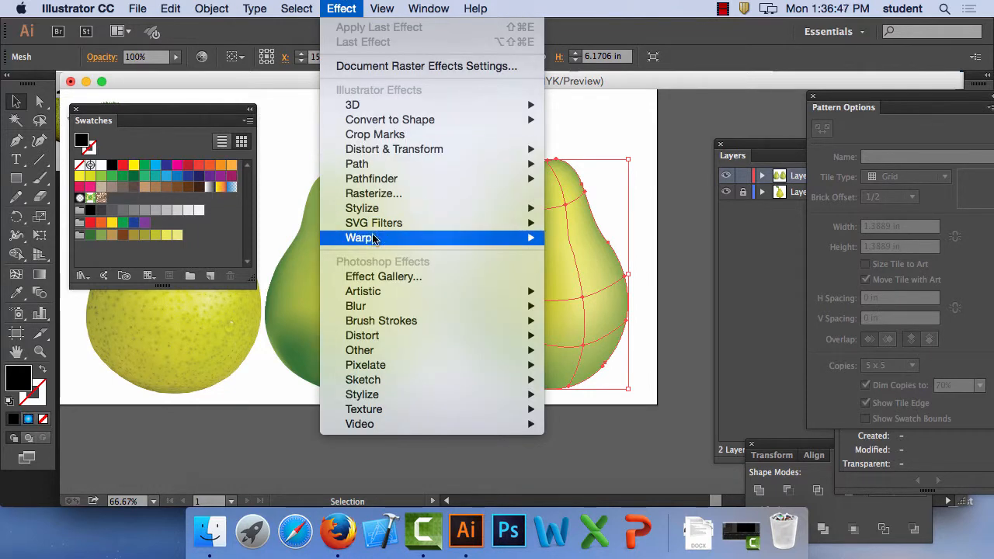
{"action": "mouse_move", "coordinate": [374, 295]}
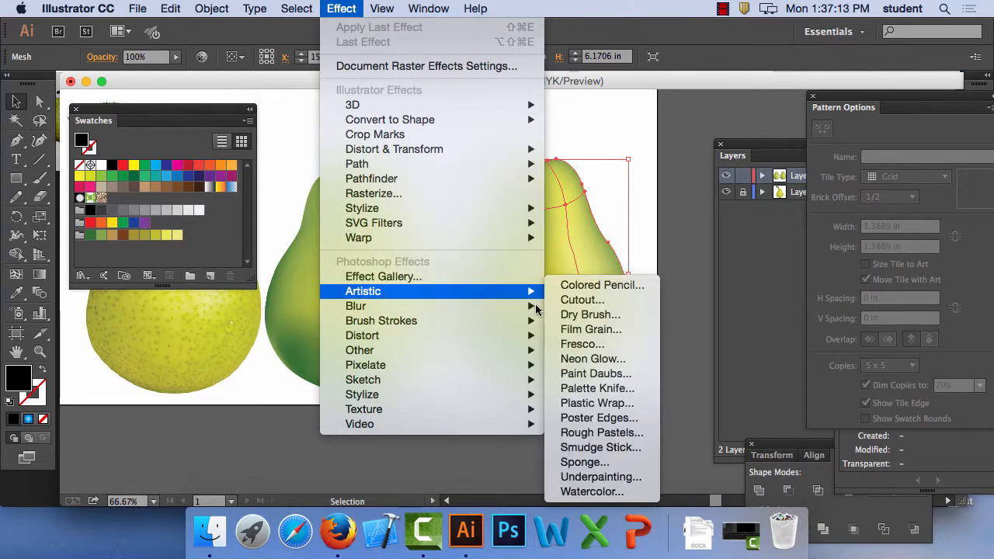
{"action": "mouse_move", "coordinate": [488, 293]}
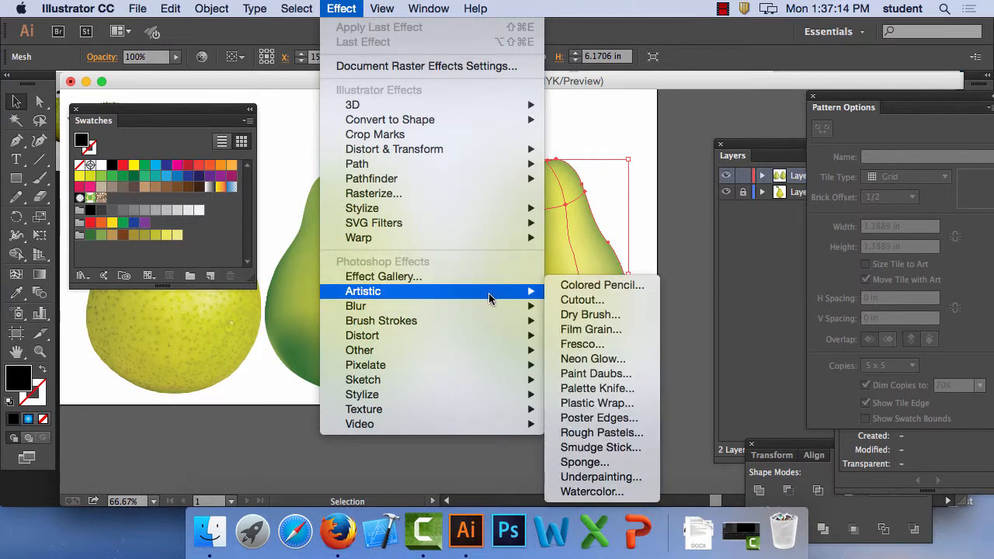
{"action": "left_click", "coordinate": [625, 330]}
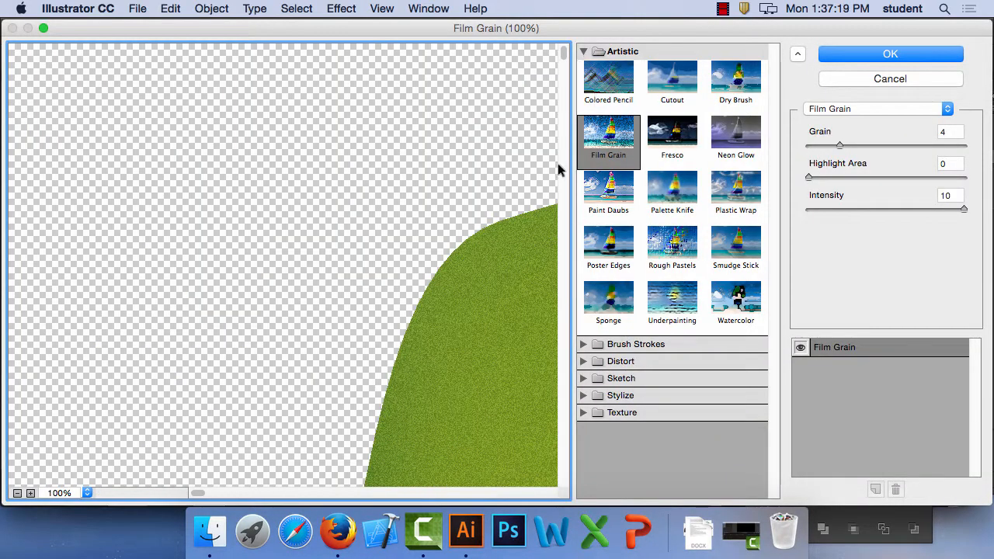
{"action": "left_click_drag", "start_coordinate": [504, 288], "coordinate": [268, 143]}
{"action": "left_click_drag", "start_coordinate": [350, 235], "coordinate": [279, 255]}
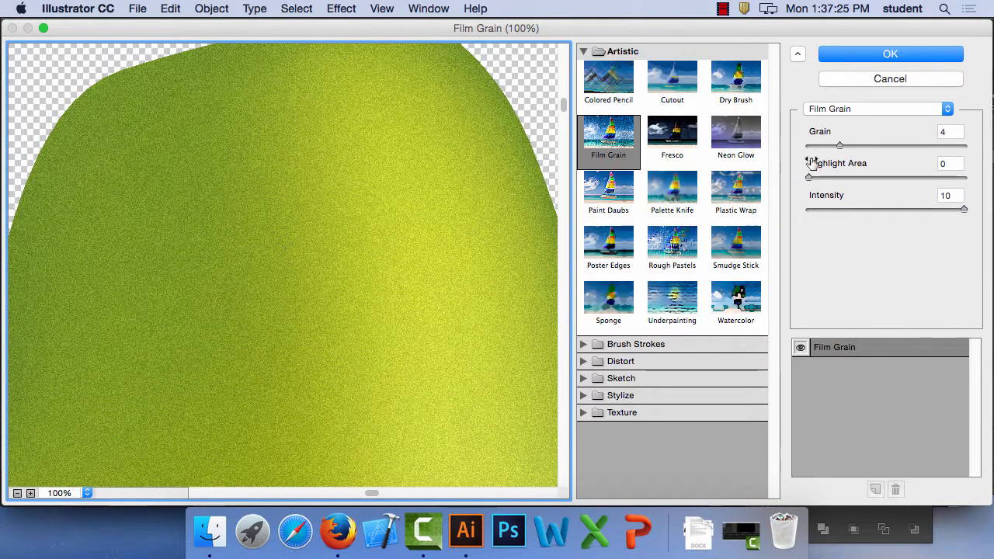
- Set the Film Grain effect to Grain 18, Highlight Area 9 and Intensity 10
{"action": "left_click_drag", "start_coordinate": [839, 145], "coordinate": [934, 146]}
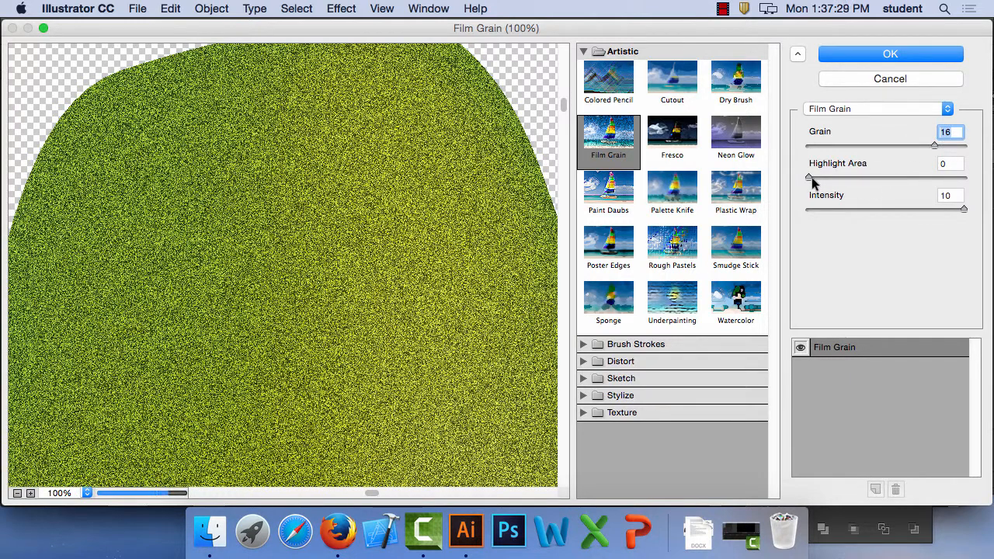
{"action": "left_click_drag", "start_coordinate": [810, 177], "coordinate": [846, 177]}
{"action": "left_click_drag", "start_coordinate": [944, 210], "coordinate": [931, 207]}
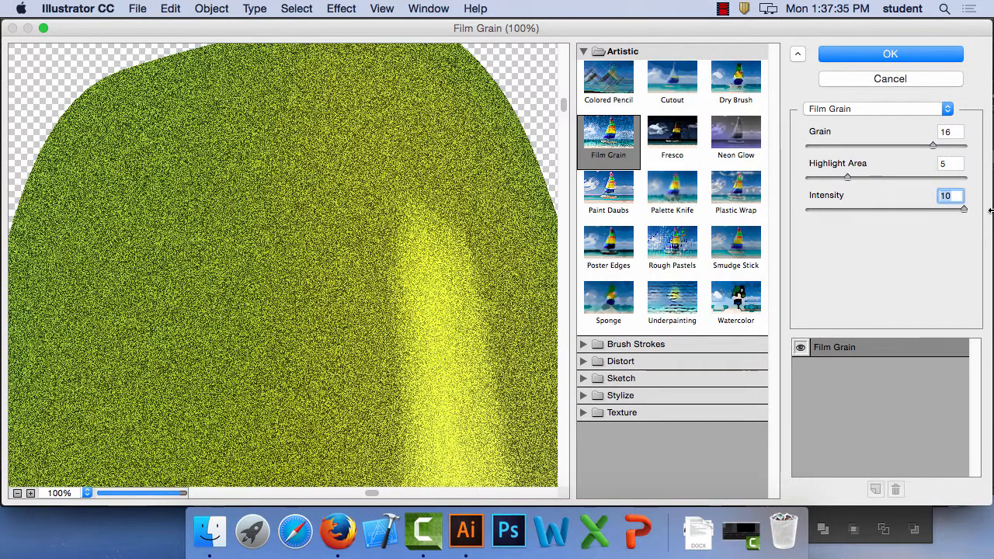
{"action": "left_click_drag", "start_coordinate": [936, 148], "coordinate": [946, 146]}
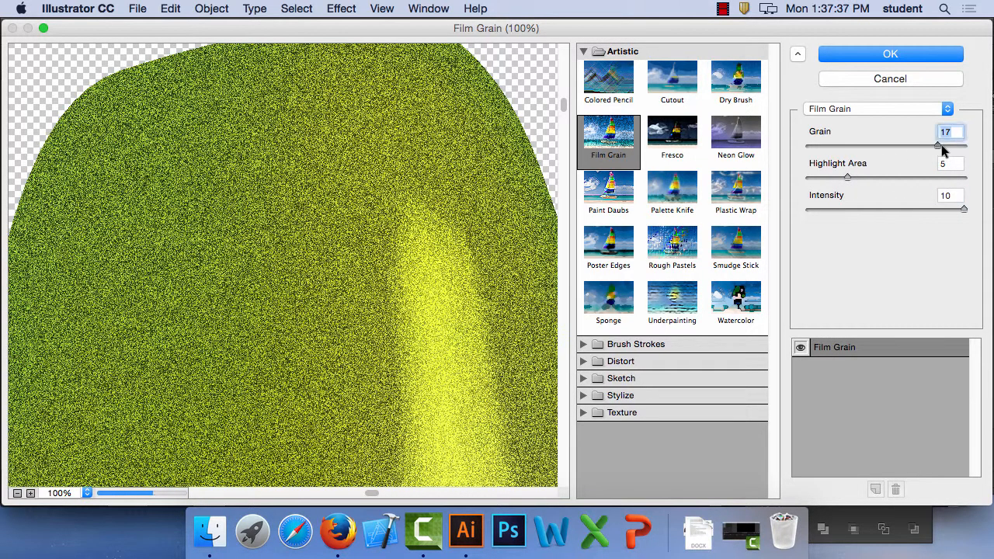
{"action": "left_click_drag", "start_coordinate": [841, 182], "coordinate": [877, 177]}
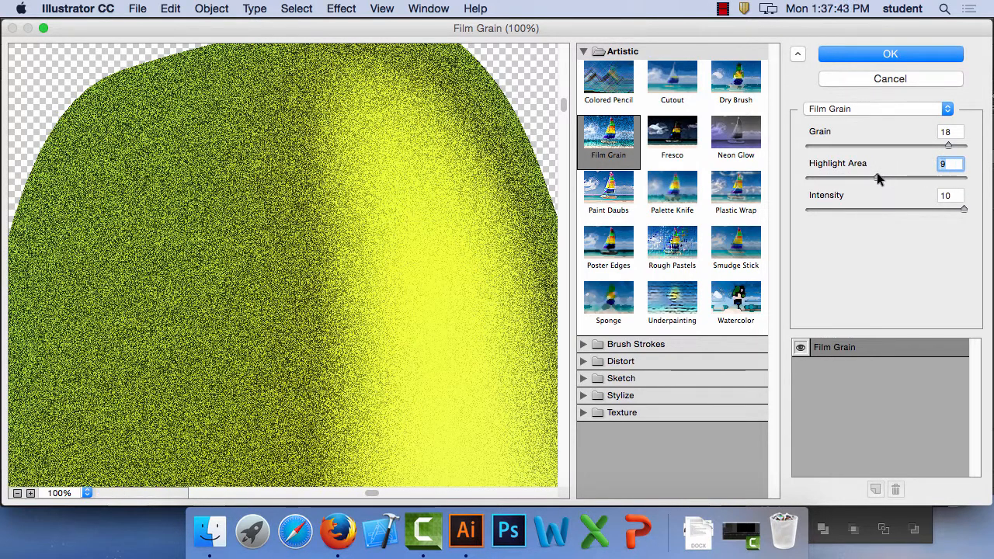
- Look through the Brush Strokes, Distort, Sketch and Stylize effect categories for alternatives to Film Grain
{"action": "left_click", "coordinate": [588, 345]}
{"action": "left_click", "coordinate": [588, 345]}
{"action": "left_click", "coordinate": [586, 360]}
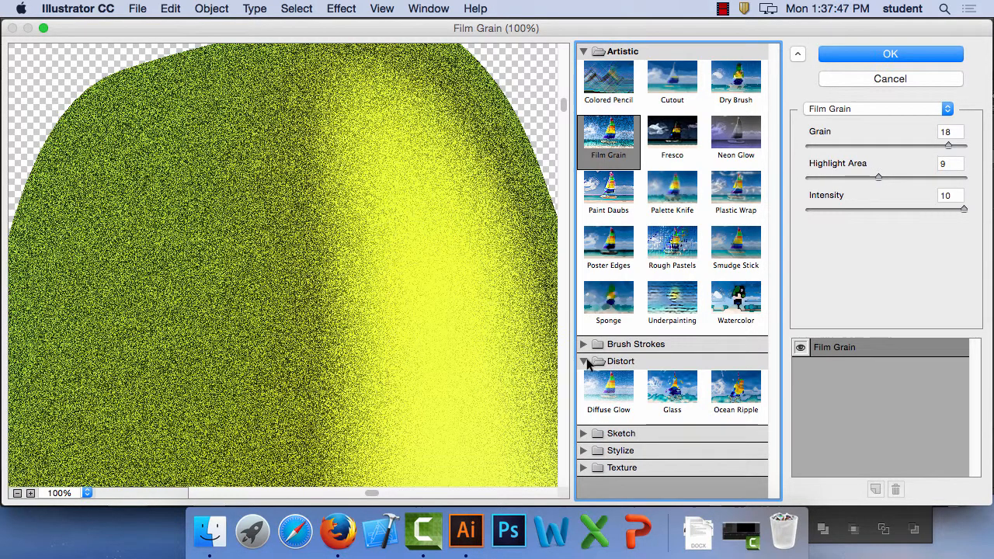
{"action": "left_click", "coordinate": [586, 361]}
{"action": "left_click", "coordinate": [584, 378]}
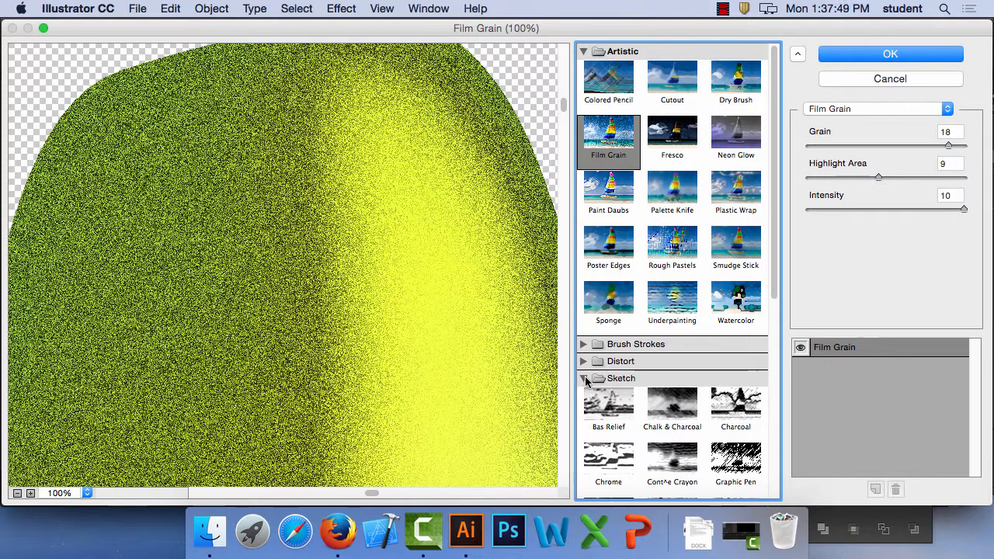
{"action": "left_click", "coordinate": [585, 378]}
{"action": "left_click", "coordinate": [584, 395]}
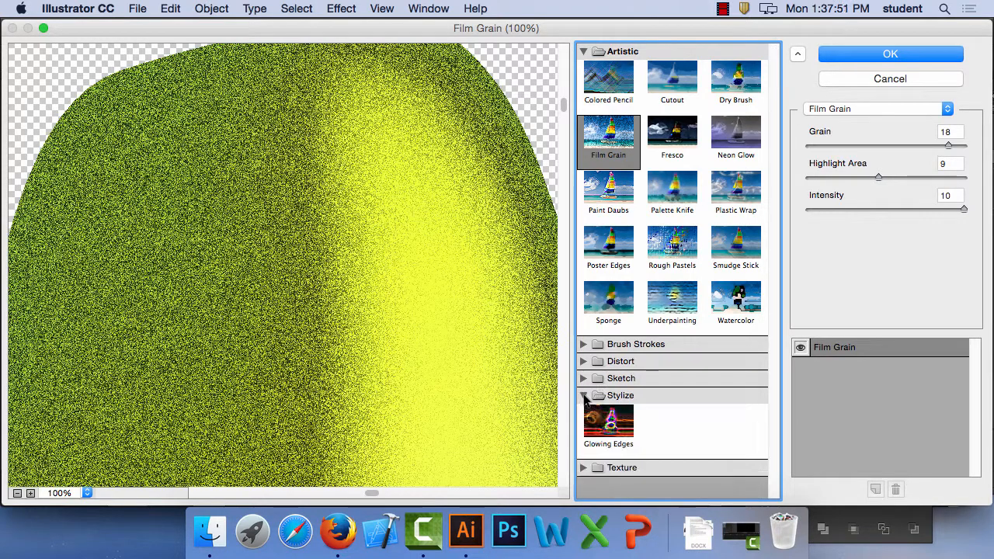
{"action": "left_click", "coordinate": [584, 395]}
- Try the Grain effect from the Texture category on the pear
{"action": "left_click", "coordinate": [583, 413]}
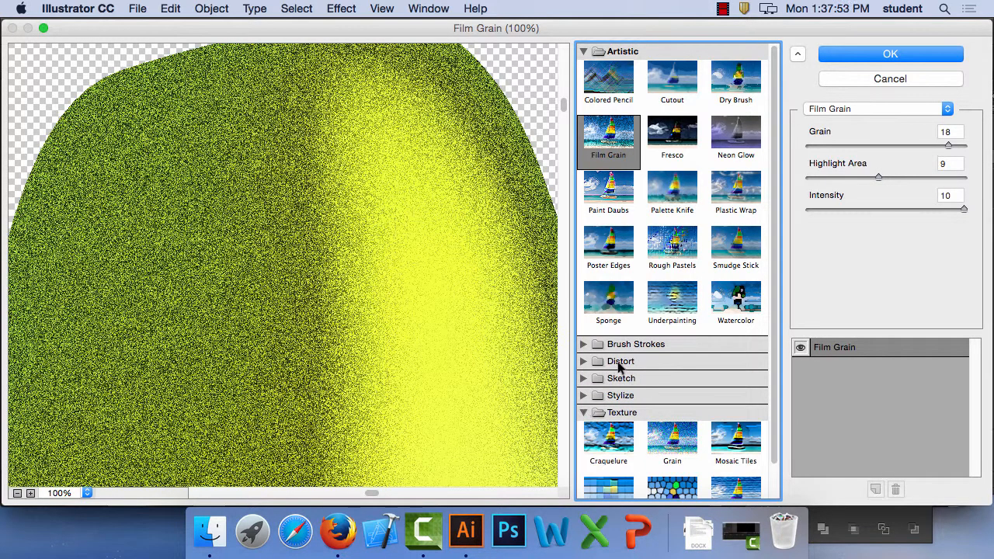
{"action": "scroll", "coordinate": [637, 368], "scroll_direction": "down", "scroll_amount": 1}
{"action": "left_click", "coordinate": [670, 407]}
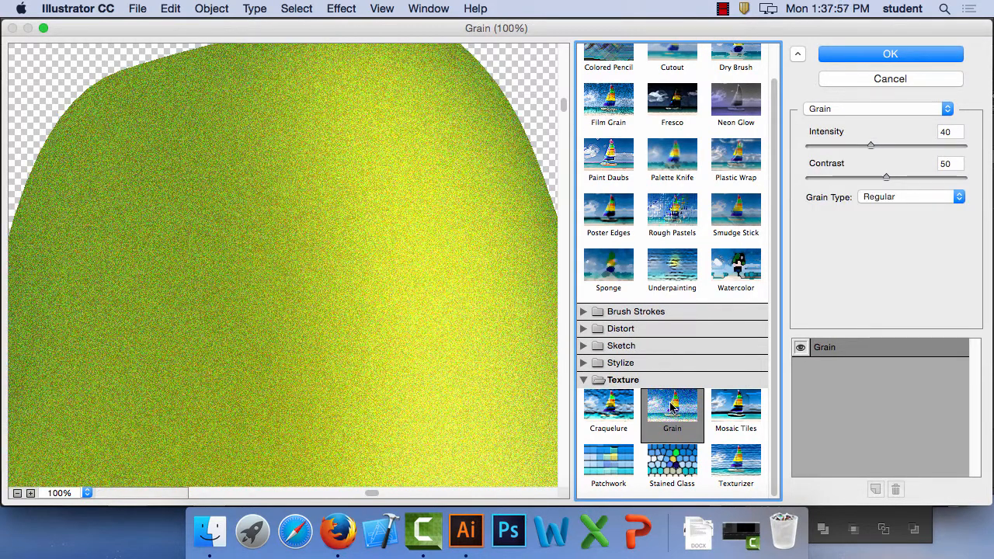
{"action": "scroll", "coordinate": [687, 85], "scroll_direction": "up", "scroll_amount": 1}
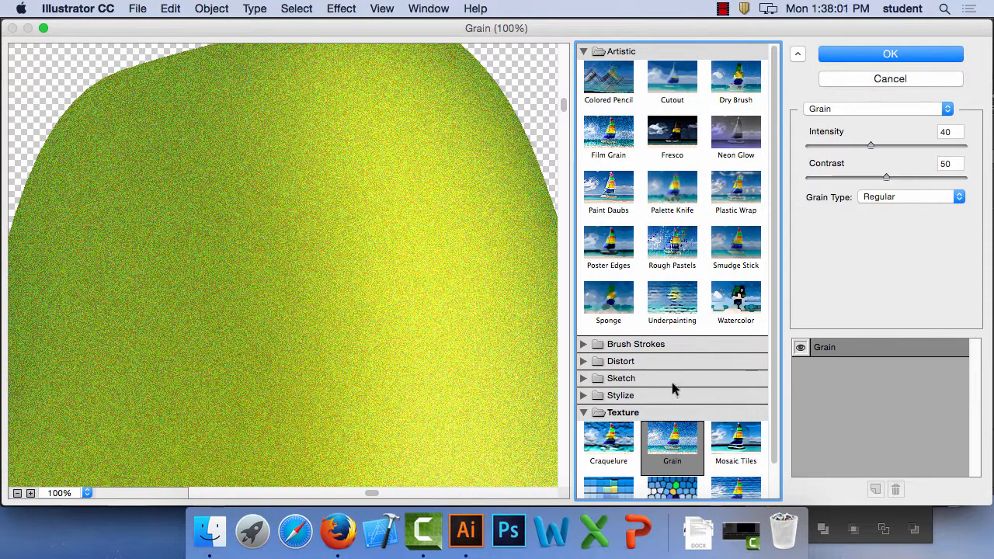
{"action": "scroll", "coordinate": [677, 452], "scroll_direction": "down", "scroll_amount": 1}
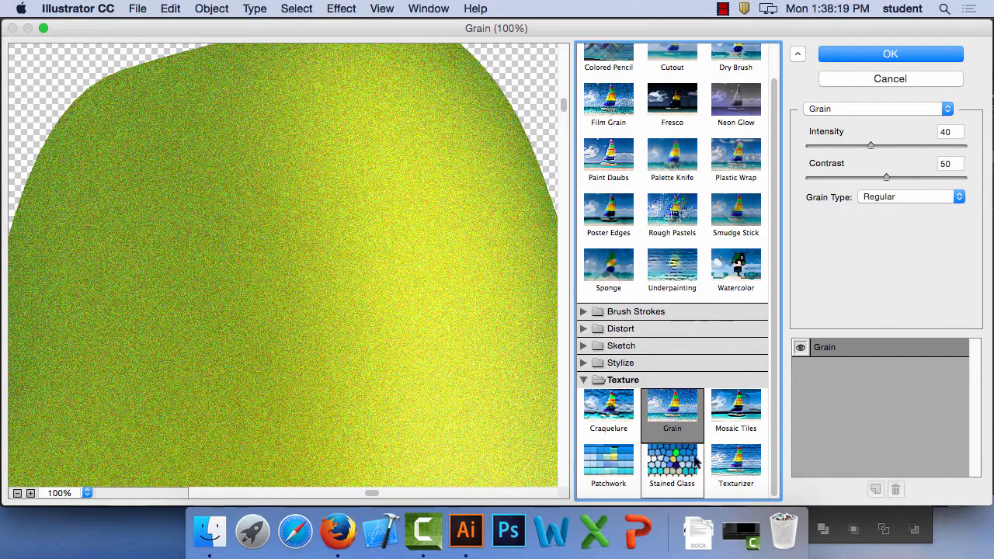
- Try the Texturizer effect on the pear with the Sandstone texture at 133% scaling
{"action": "left_click", "coordinate": [720, 464]}
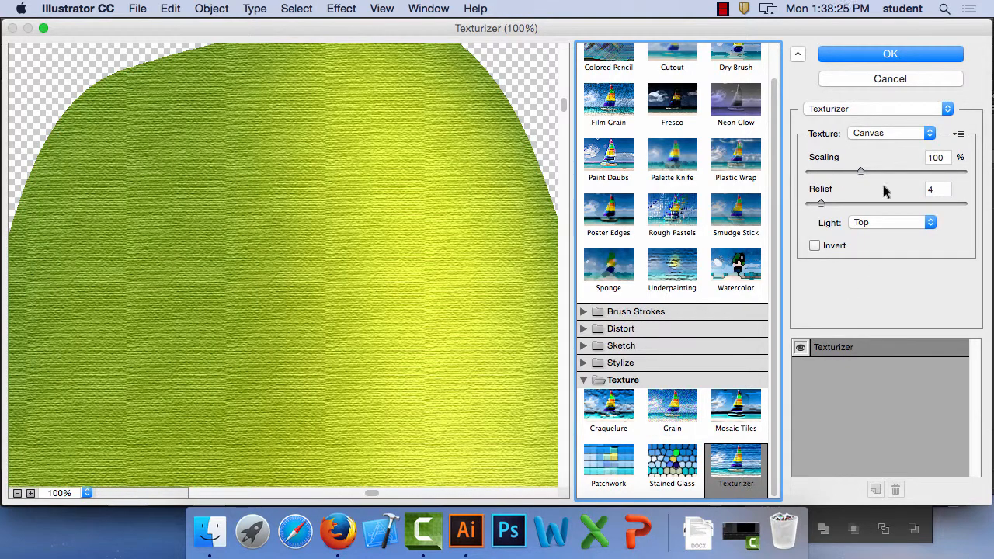
{"action": "left_click", "coordinate": [877, 113]}
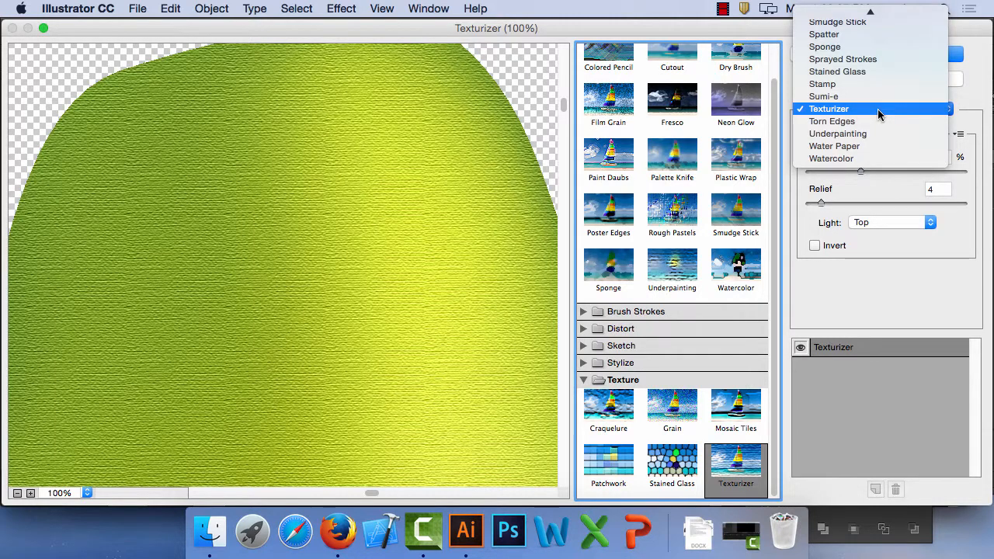
{"action": "left_click", "coordinate": [878, 114]}
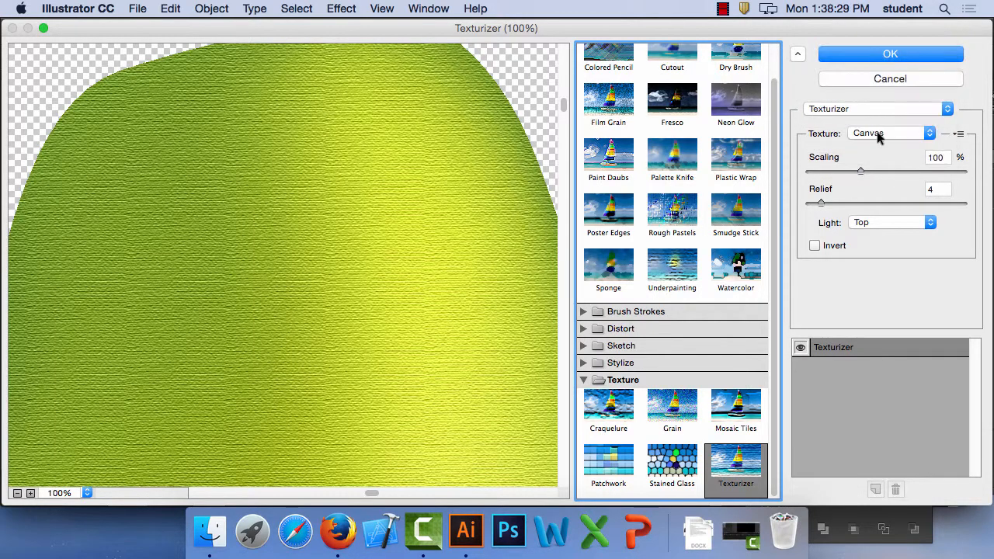
{"action": "left_click", "coordinate": [878, 133]}
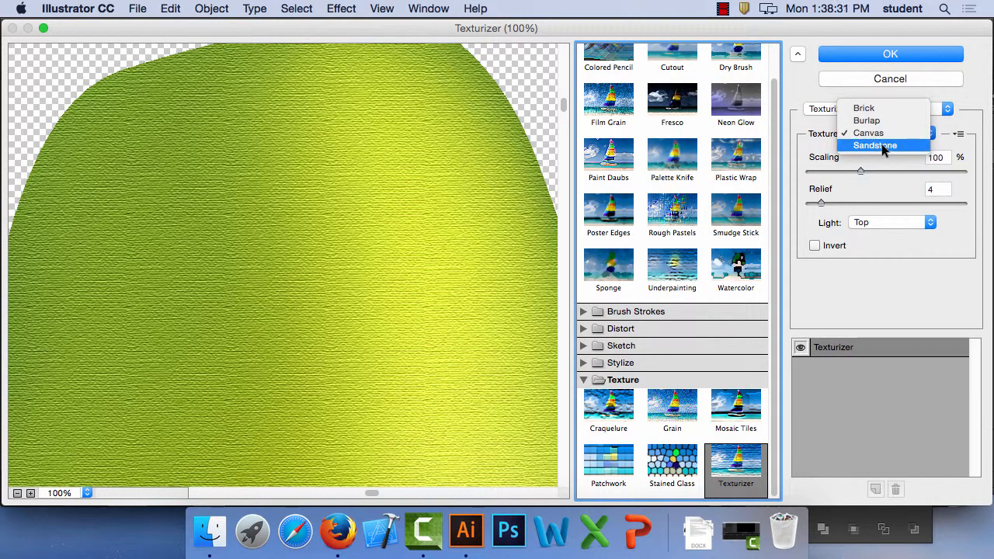
{"action": "left_click", "coordinate": [875, 145]}
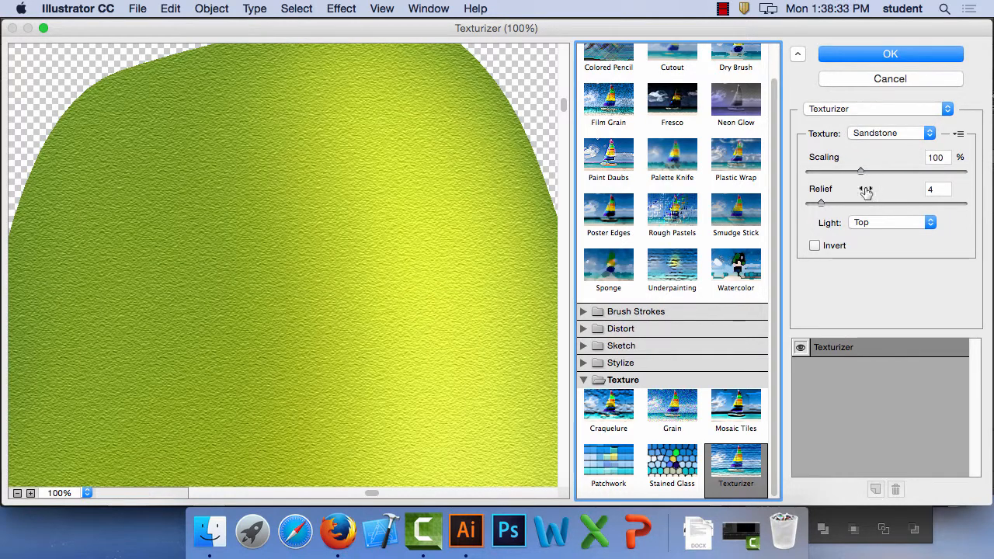
{"action": "left_click_drag", "start_coordinate": [860, 171], "coordinate": [896, 171]}
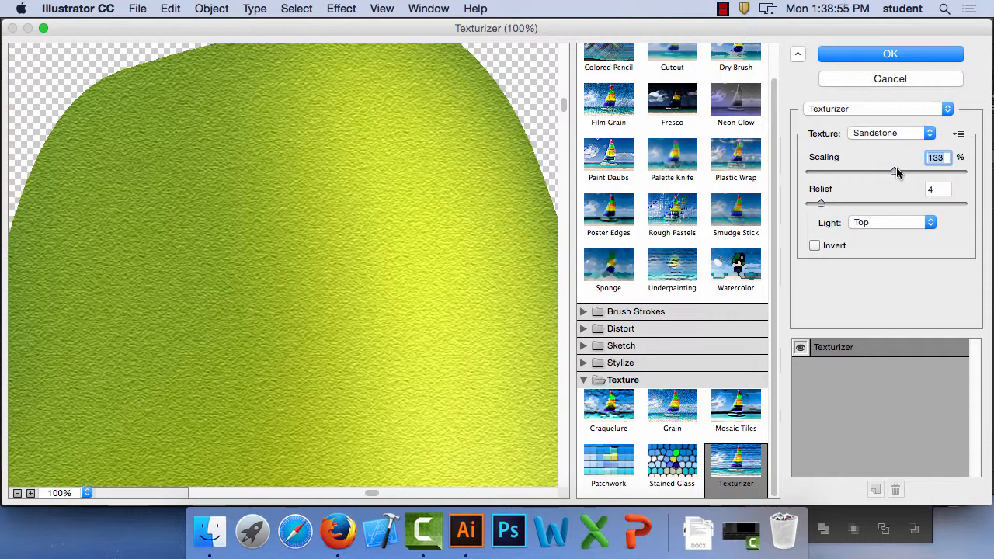
- Try the Burlap and Brick textures for the Texturizer effect on the pear
{"action": "left_click", "coordinate": [899, 134]}
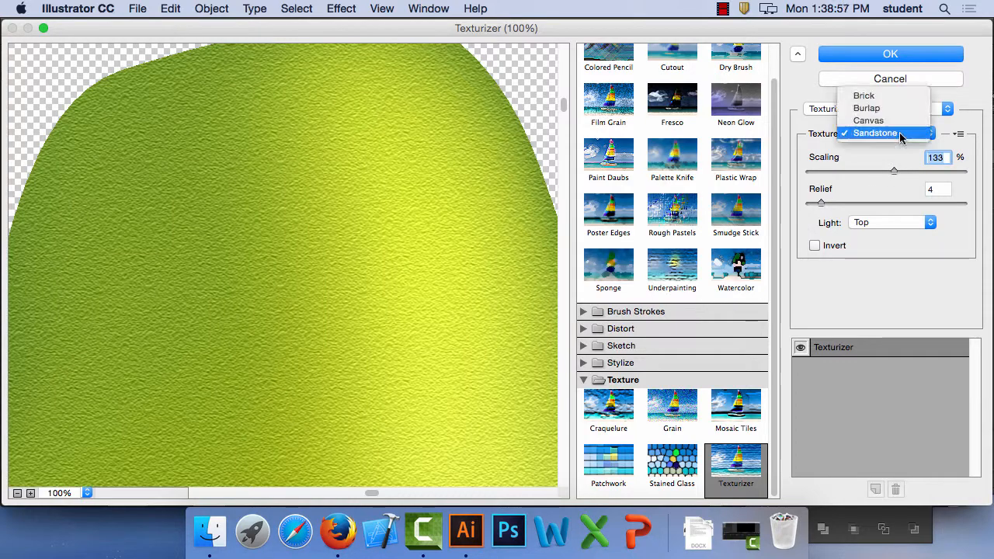
{"action": "left_click", "coordinate": [888, 113]}
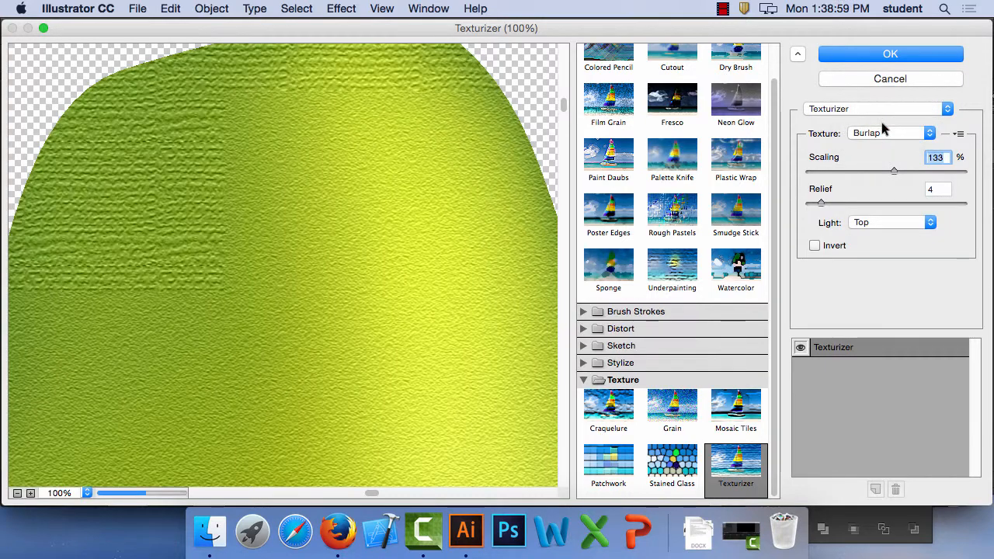
{"action": "left_click", "coordinate": [892, 136]}
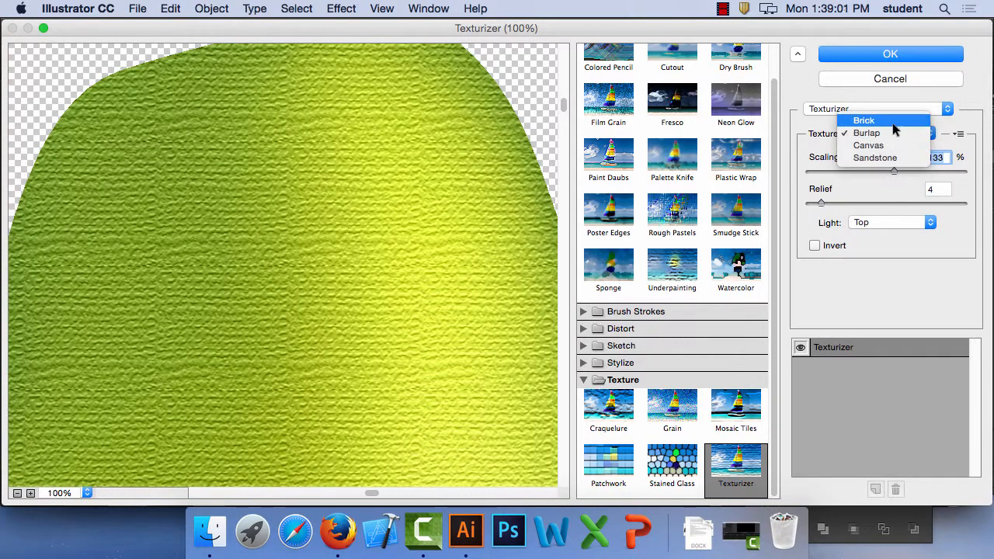
{"action": "left_click", "coordinate": [889, 121]}
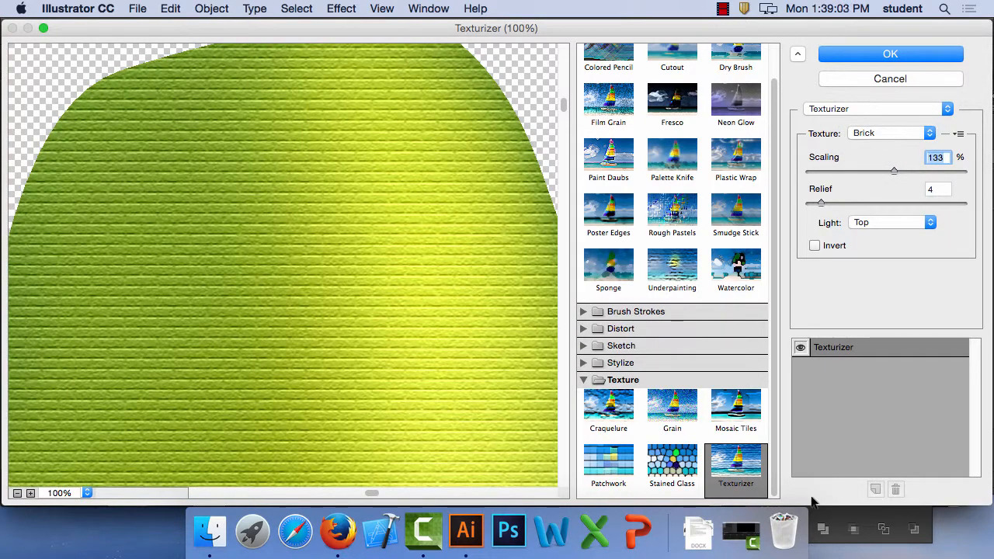
- Preview the Grain effect once more, but apply Film Grain to the duplicated pear instead
{"action": "left_click", "coordinate": [673, 407]}
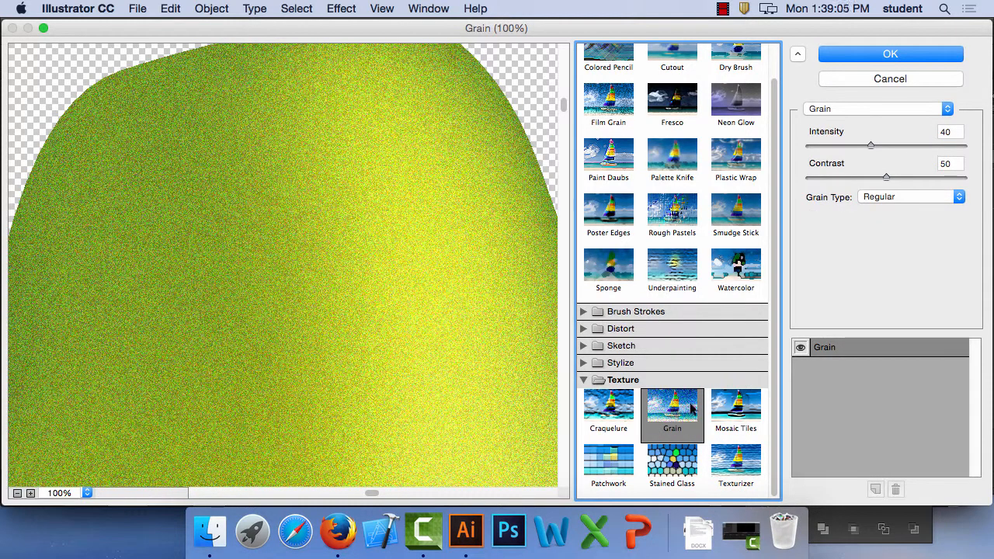
{"action": "scroll", "coordinate": [772, 311], "scroll_direction": "up", "scroll_amount": 1}
{"action": "scroll", "coordinate": [784, 264], "scroll_direction": "up", "scroll_amount": 2}
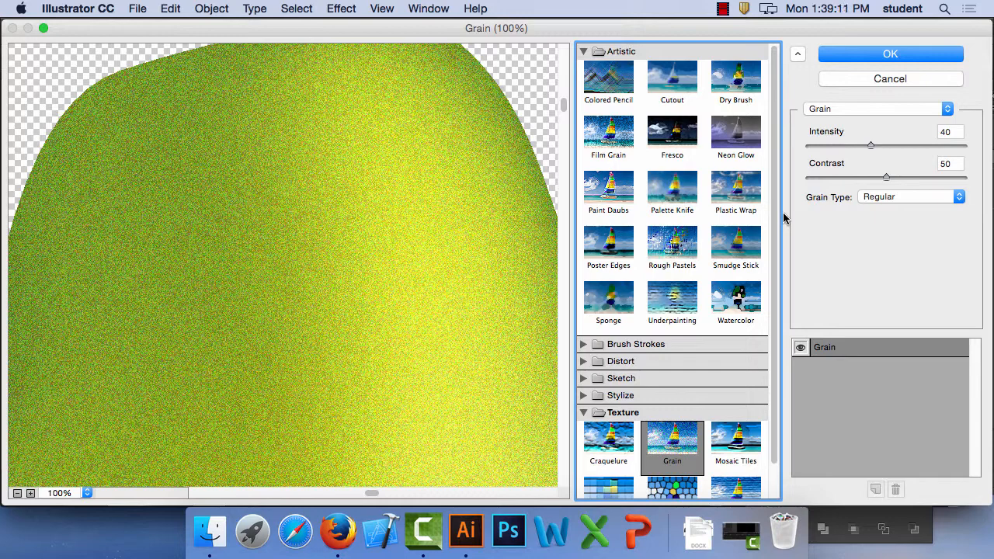
{"action": "left_click", "coordinate": [607, 140]}
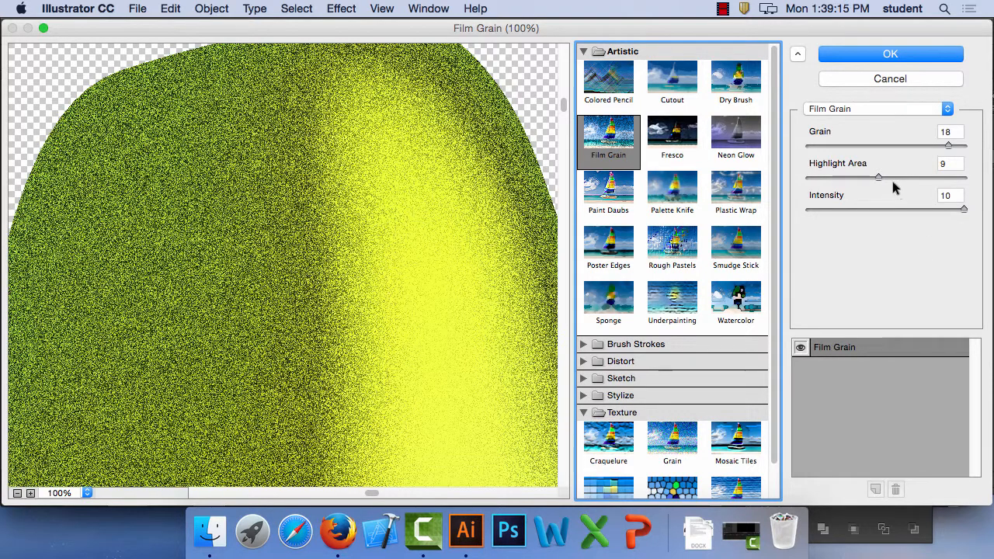
{"action": "left_click", "coordinate": [889, 53]}
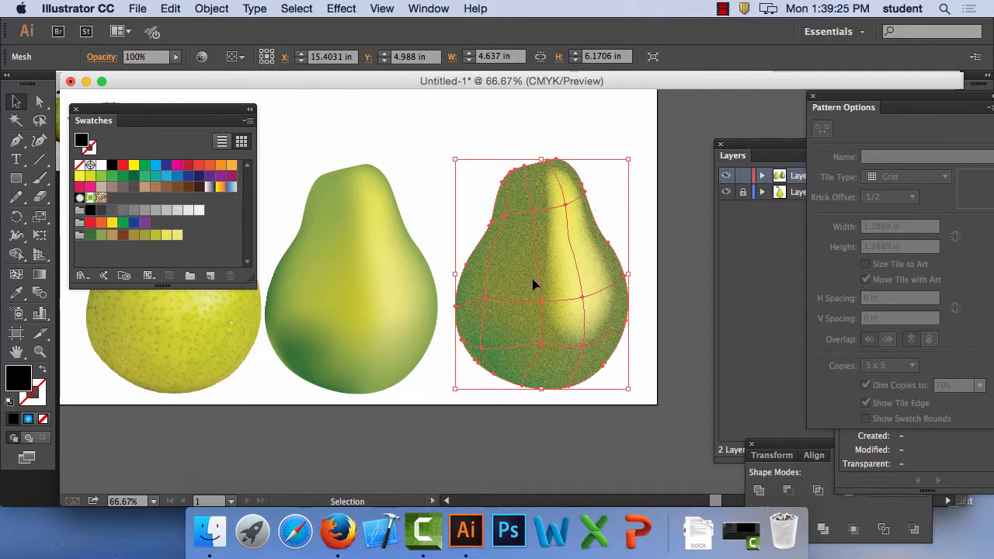
- Place the grainy pear directly over the original mesh pear at about X 10.30 in, Y 5.11 in, and compare it with the photo
{"action": "left_click_drag", "start_coordinate": [527, 277], "coordinate": [371, 278]}
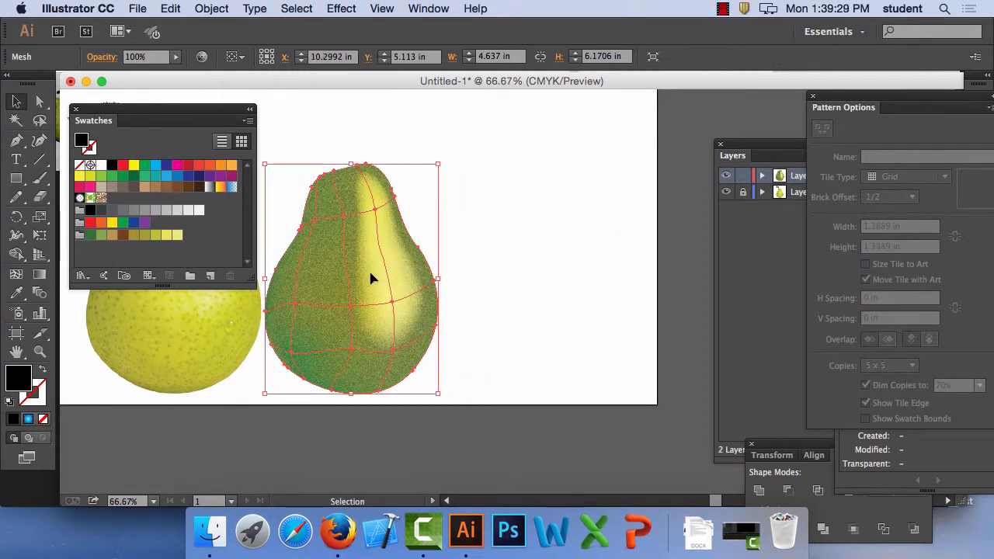
{"action": "key", "text": "super+equal"}
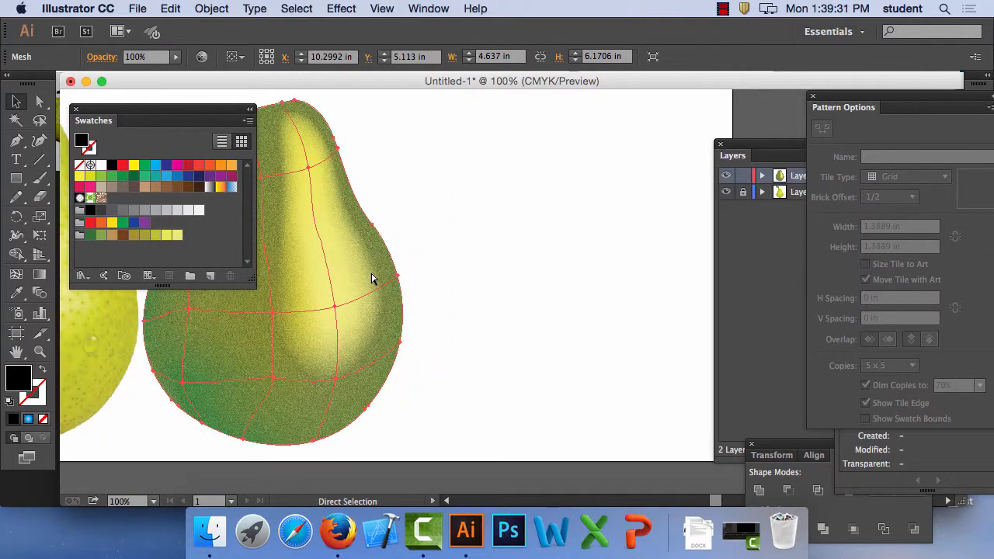
{"action": "key", "text": "super+equal"}
{"action": "key", "text": "space"}
{"action": "left_click_drag", "start_coordinate": [264, 280], "coordinate": [644, 288]}
{"action": "key", "text": "super+minus"}
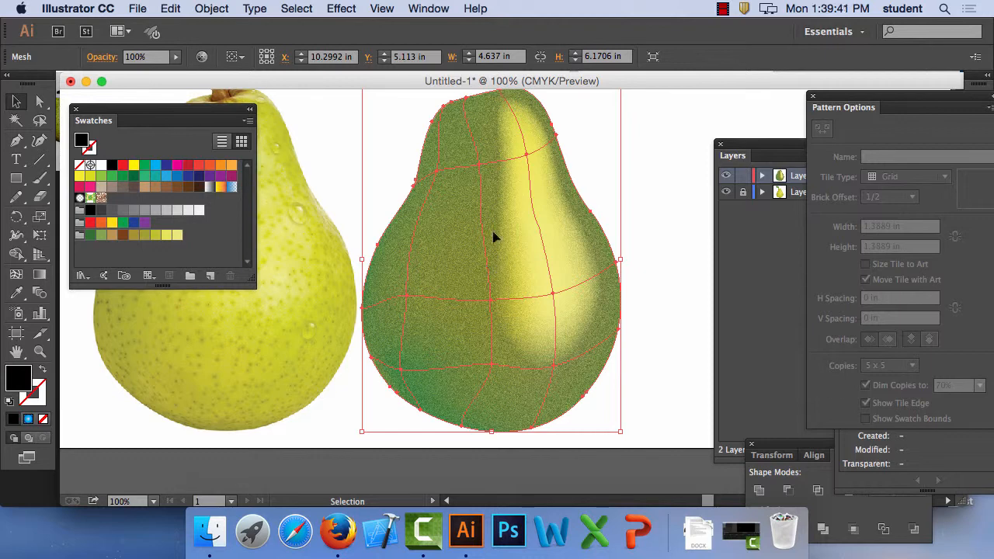
- Review the effects and opacity applied to the grainy pear in its appearance attributes
{"action": "left_click", "coordinate": [442, 7]}
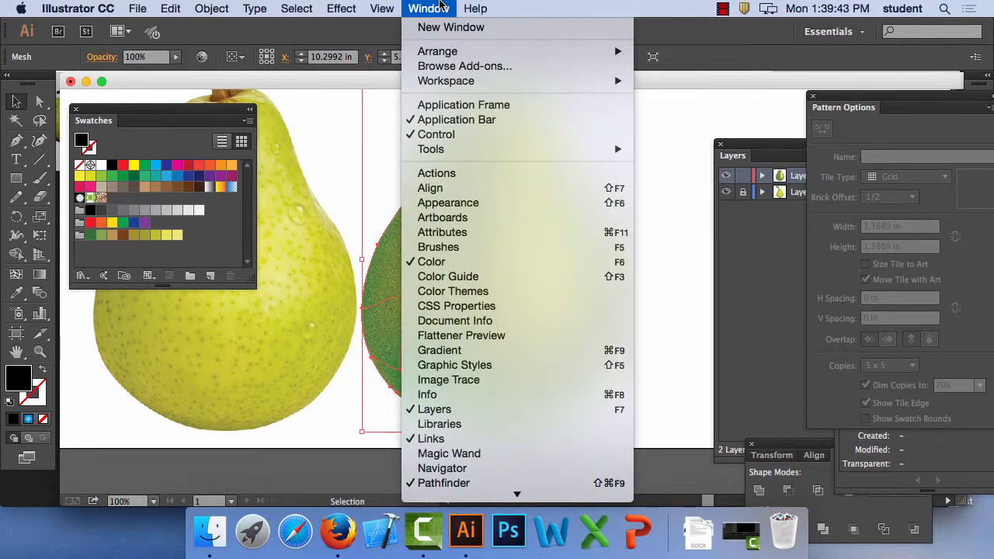
{"action": "left_click", "coordinate": [462, 203]}
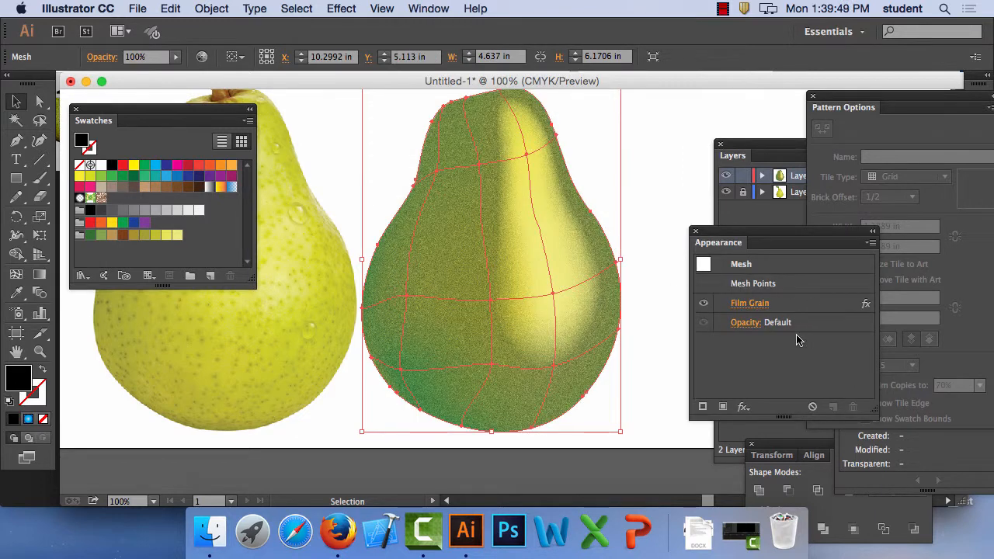
{"action": "left_click", "coordinate": [665, 278]}
{"action": "left_click", "coordinate": [583, 275]}
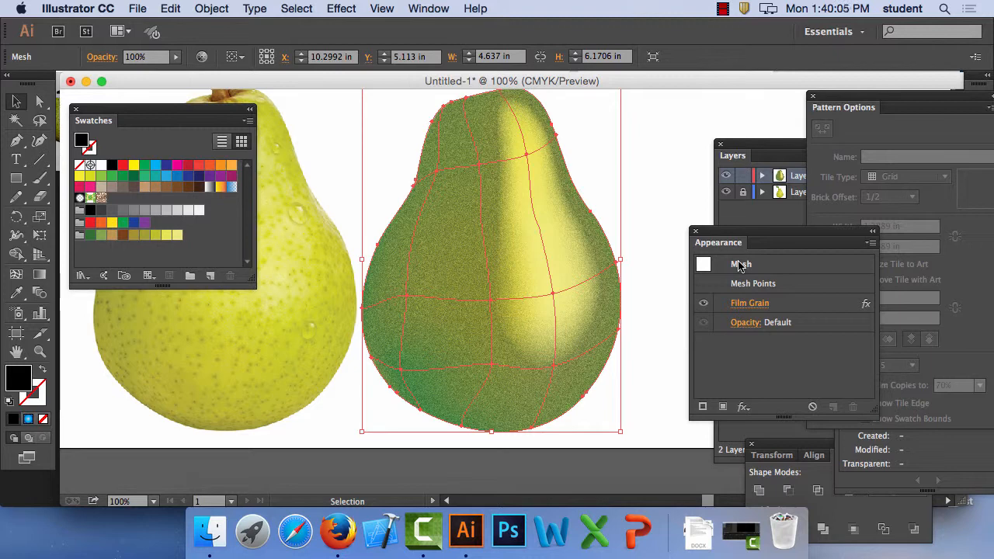
{"action": "left_click", "coordinate": [697, 235]}
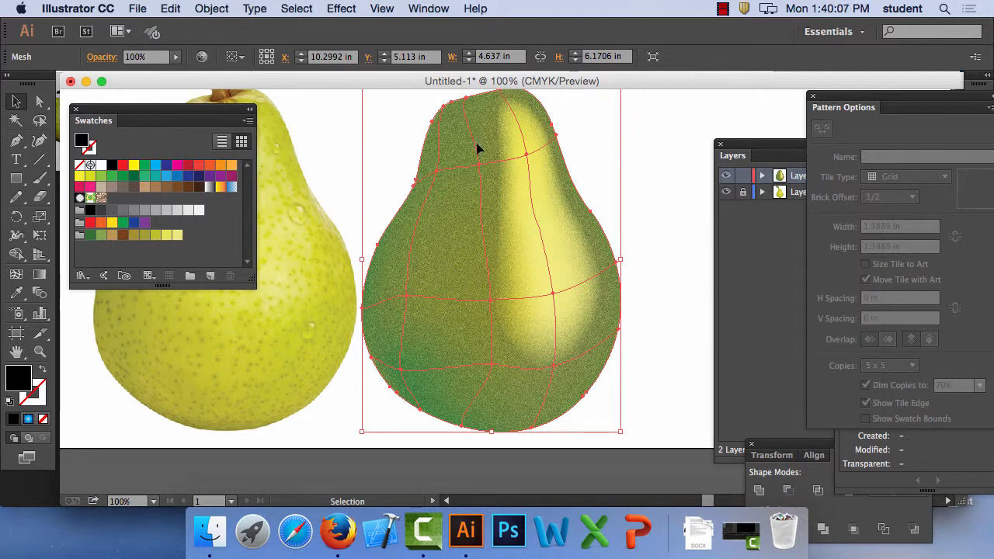
- Blend the grainy pear with the mesh beneath it, trying Lighten and Color Dodge before choosing the Soft Light blending mode
{"action": "left_click", "coordinate": [434, 7]}
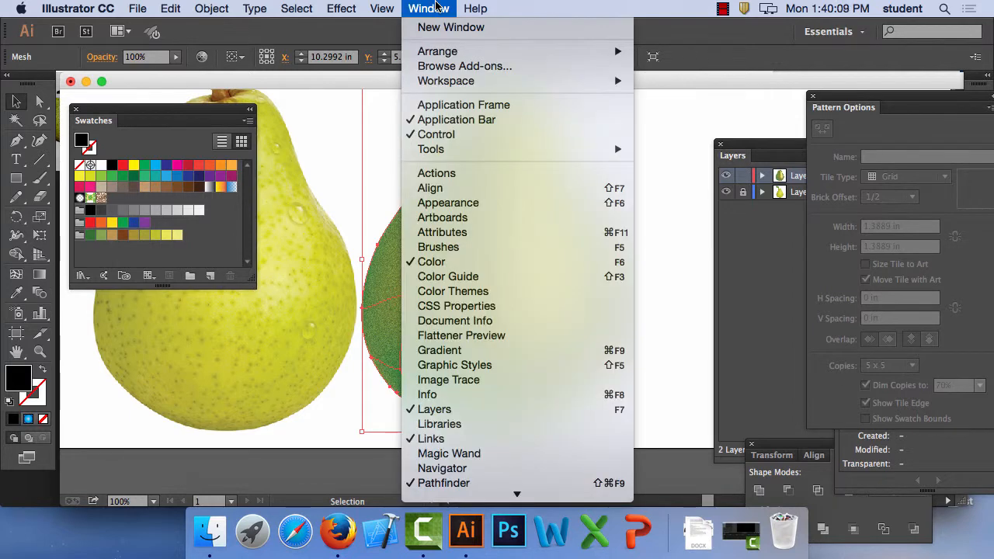
{"action": "mouse_move", "coordinate": [465, 497]}
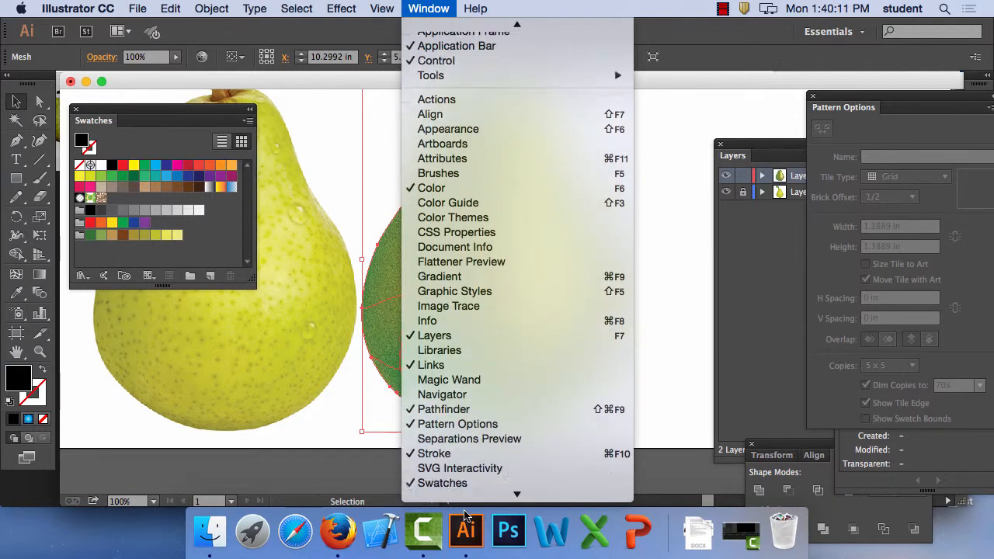
{"action": "left_click", "coordinate": [469, 371]}
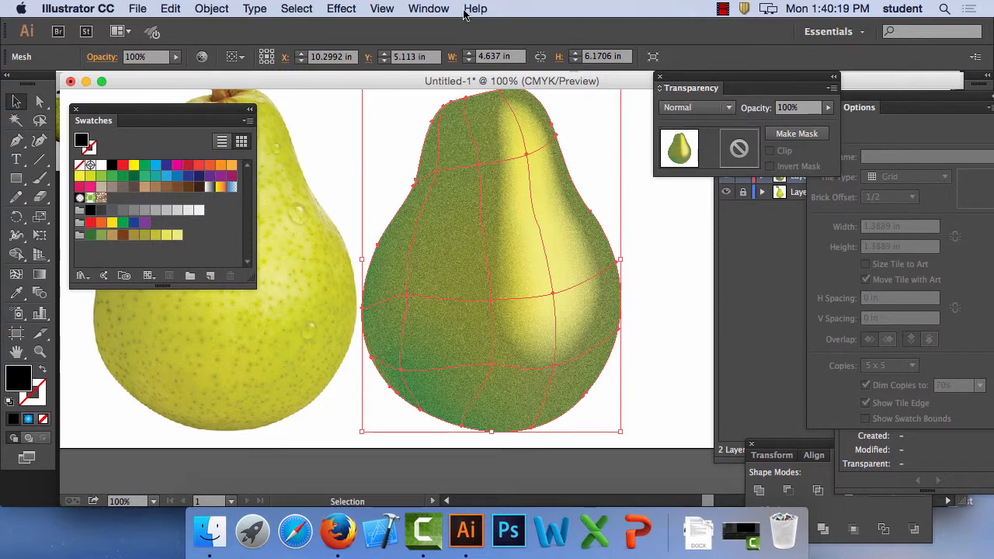
{"action": "left_click", "coordinate": [725, 110]}
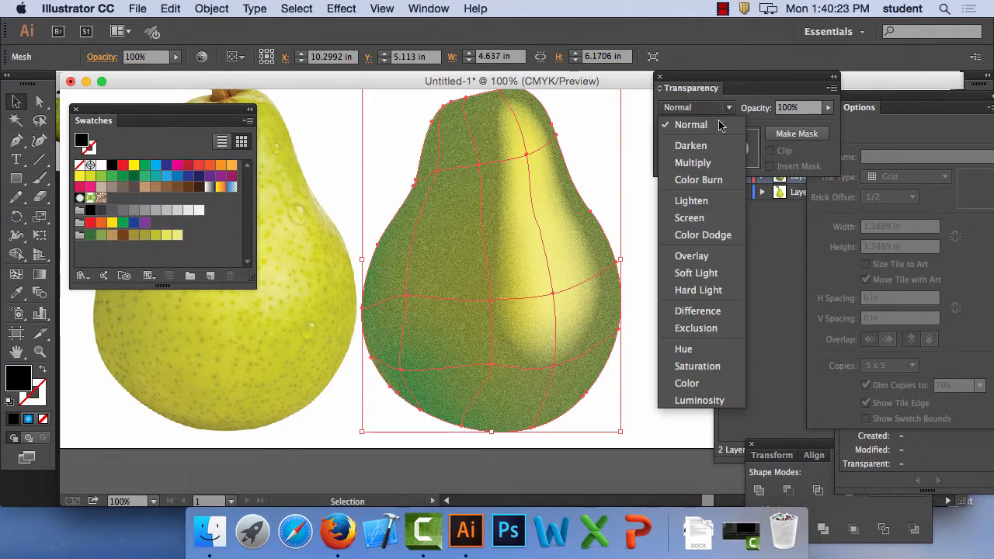
{"action": "left_click", "coordinate": [694, 208]}
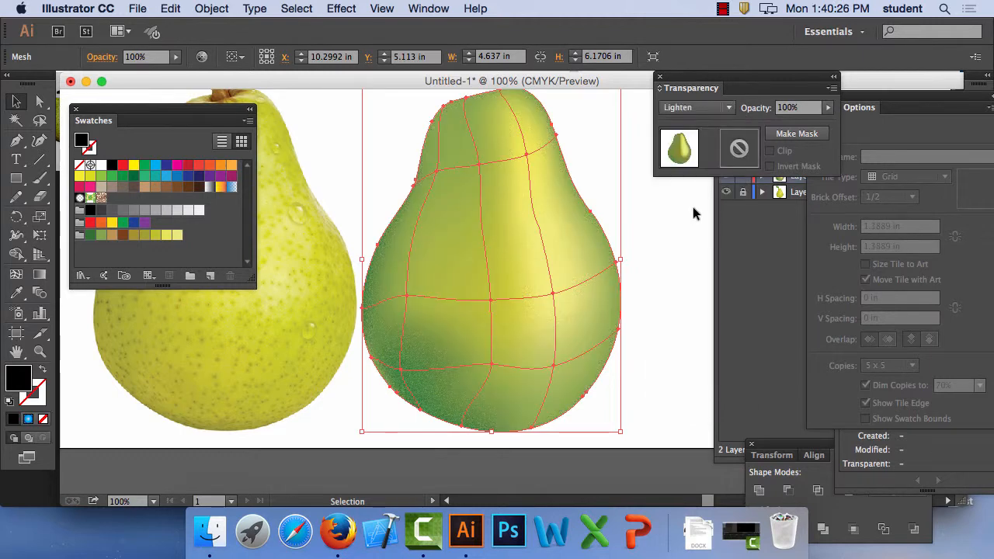
{"action": "left_click", "coordinate": [728, 107]}
{"action": "left_click", "coordinate": [694, 233]}
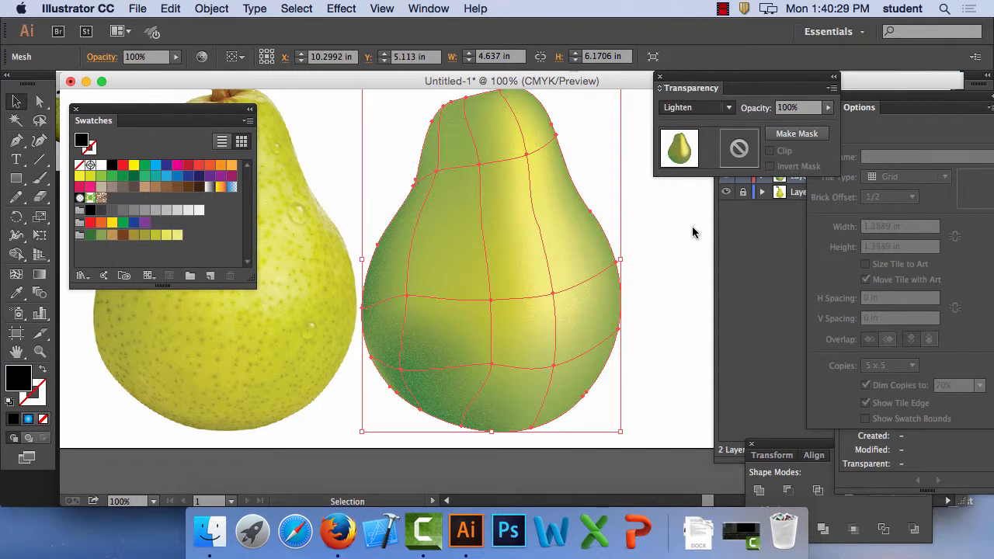
{"action": "left_click", "coordinate": [728, 109]}
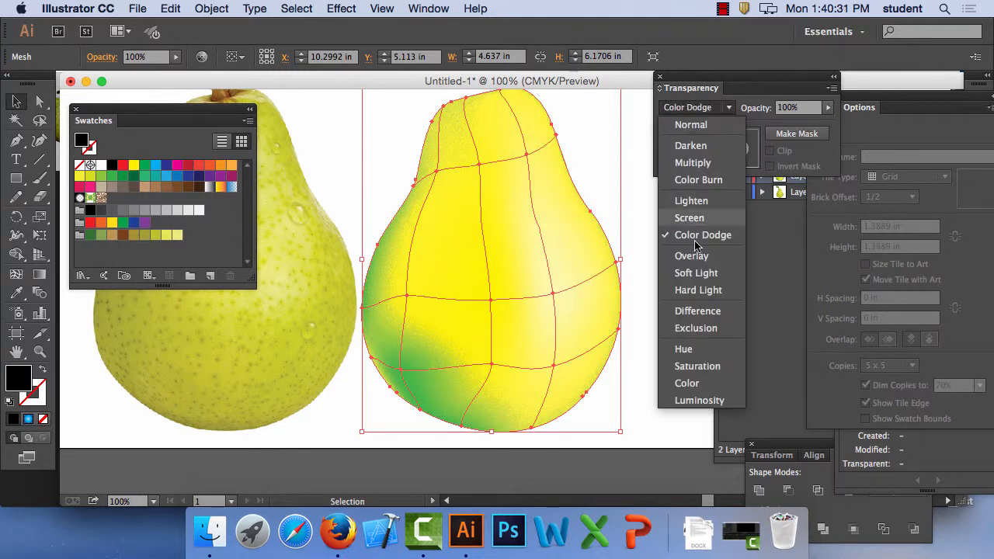
{"action": "left_click", "coordinate": [692, 278]}
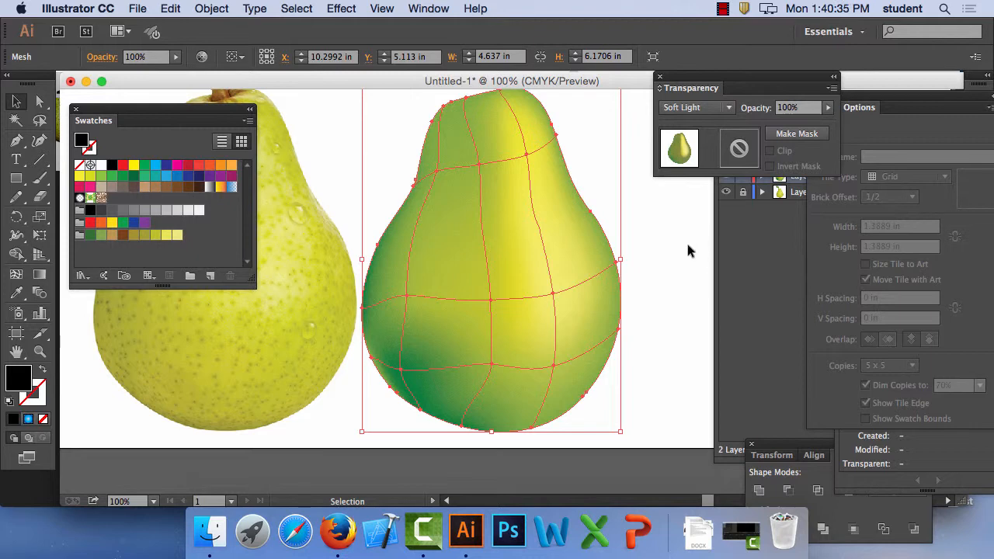
- Inspect the Soft Light grain close up and try the grainy pear at 60% and 32% opacity
{"action": "key", "text": "super+equal"}
{"action": "key", "text": "super+equal"}
{"action": "key", "text": "super+equal"}
{"action": "key", "text": "super+equal"}
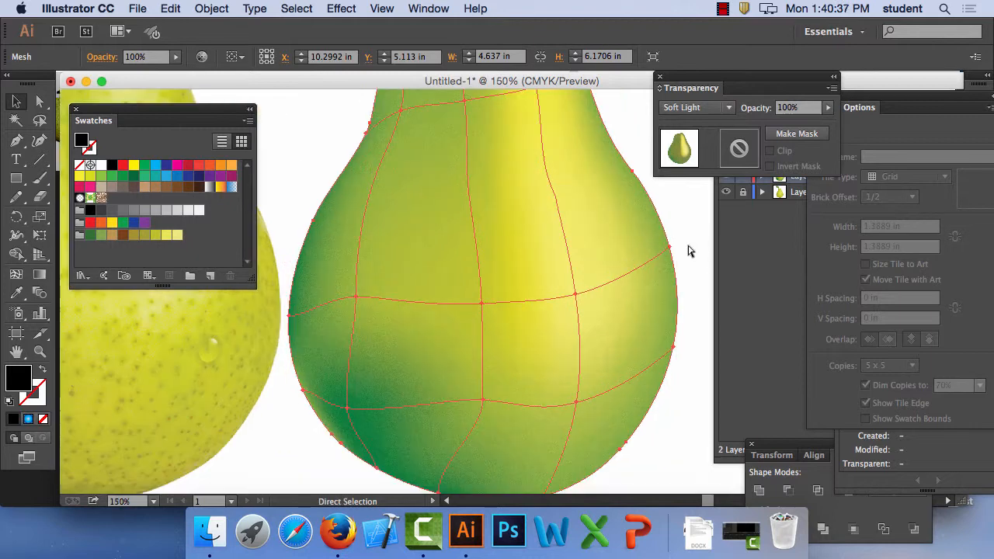
{"action": "key", "text": "super+minus"}
{"action": "key", "text": "super+minus"}
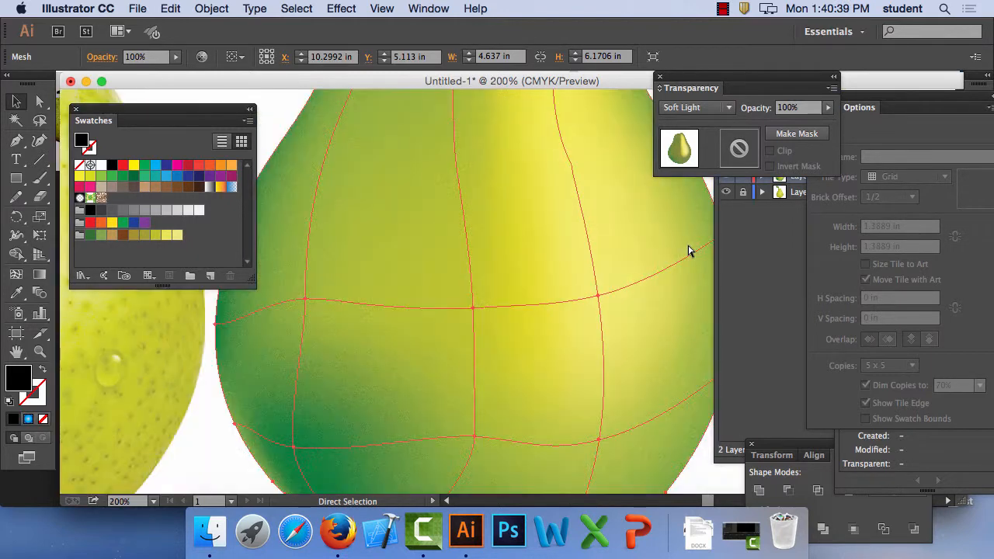
{"action": "key", "text": "super+equal"}
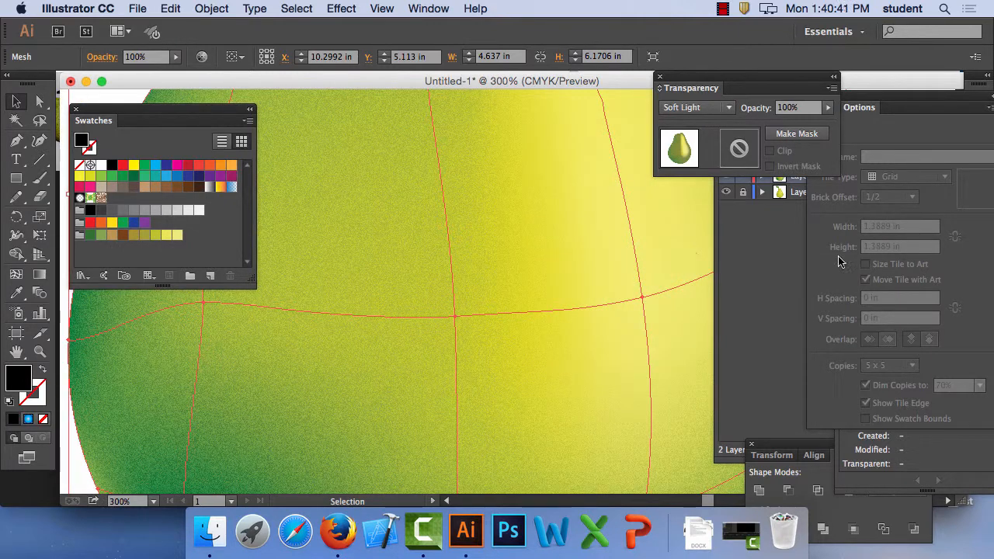
{"action": "left_click", "coordinate": [827, 108]}
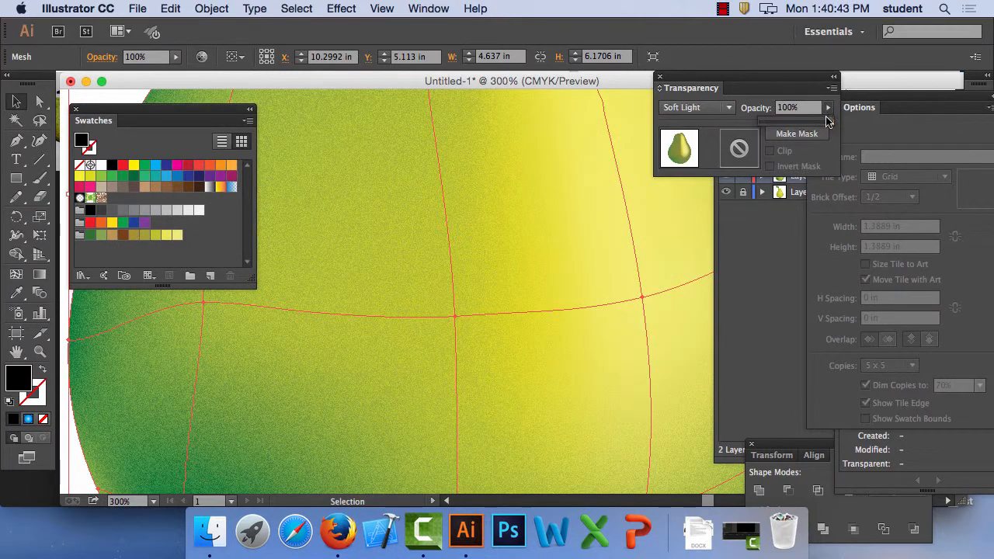
{"action": "left_click_drag", "start_coordinate": [827, 126], "coordinate": [800, 125]}
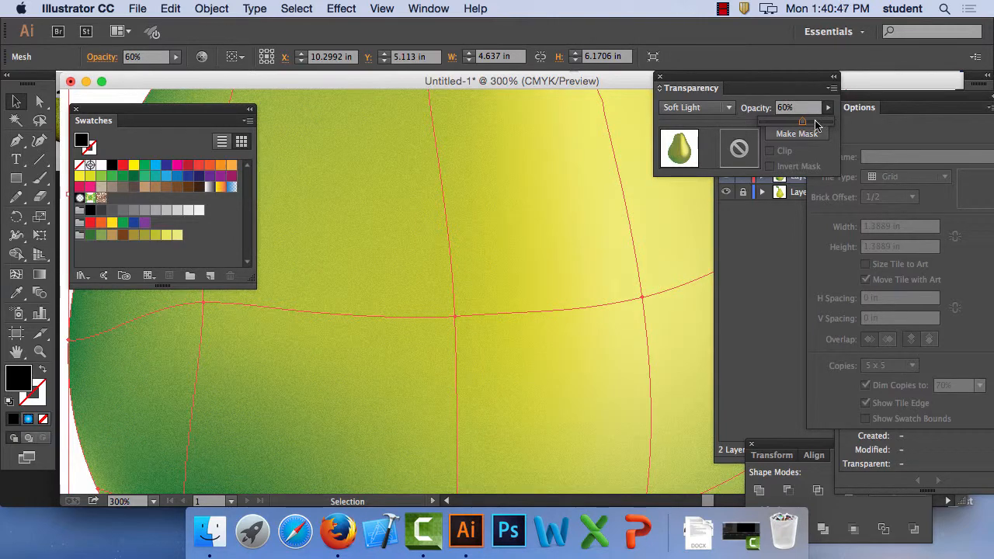
{"action": "left_click_drag", "start_coordinate": [803, 124], "coordinate": [769, 117]}
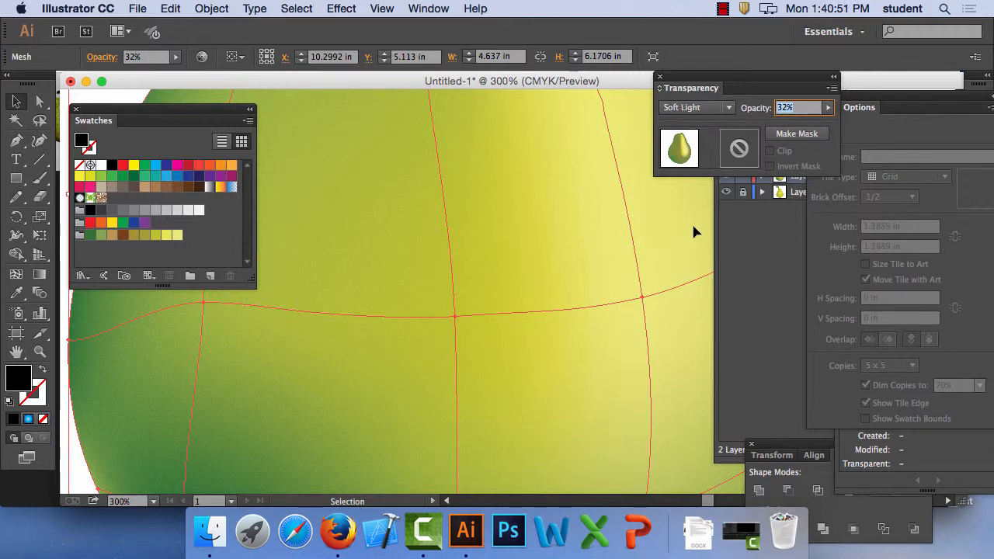
- Examine the pear's grain at 32% opacity, both close up and with the whole pear beside the photo
{"action": "key", "text": "super+minus"}
{"action": "key", "text": "super+minus"}
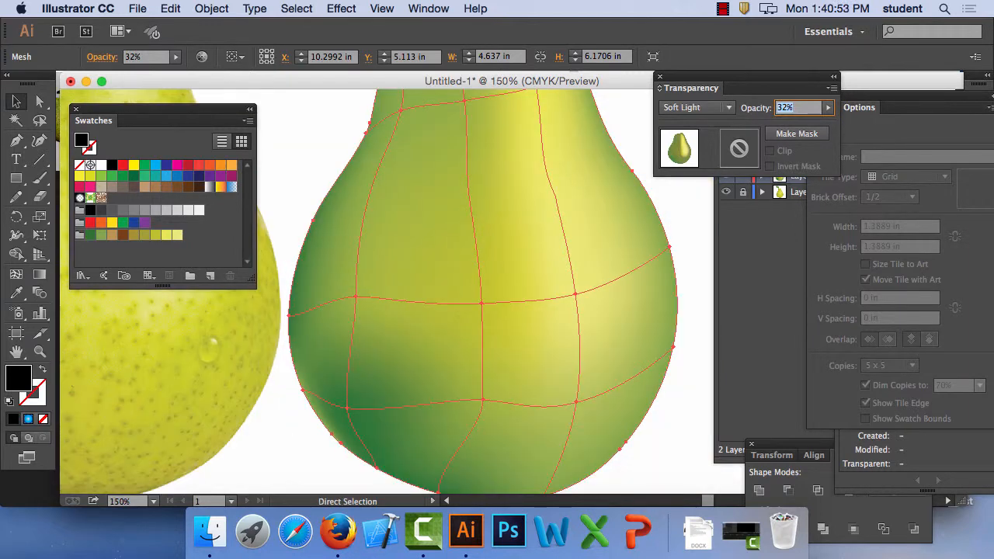
{"action": "key", "text": "super+equal"}
{"action": "key", "text": "super+equal"}
{"action": "key", "text": "super+equal"}
{"action": "key", "text": "super+equal"}
{"action": "key", "text": "super+equal"}
{"action": "key", "text": "super+equal"}
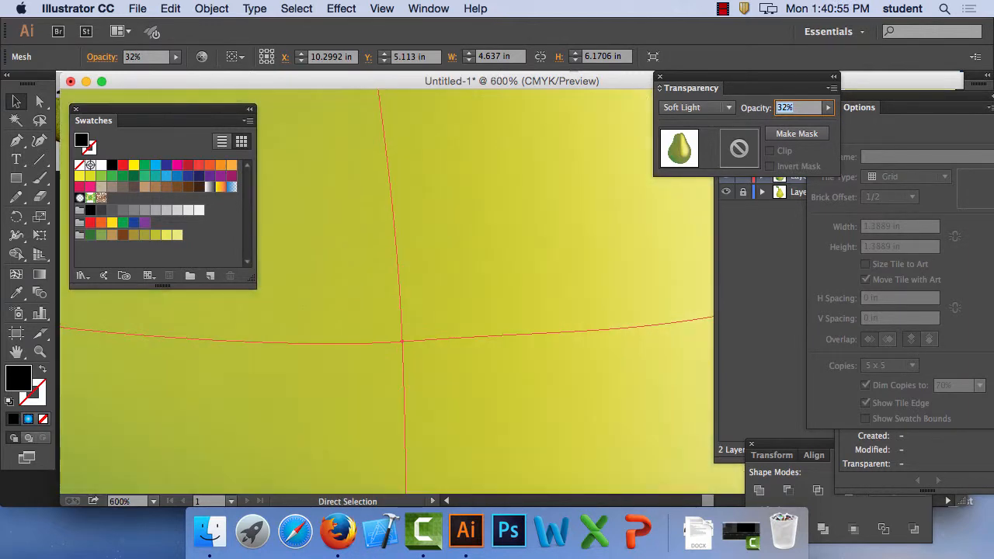
{"action": "key", "text": "super+minus"}
{"action": "key", "text": "super+minus"}
{"action": "key", "text": "super+minus"}
{"action": "key", "text": "super+minus"}
{"action": "key", "text": "super+minus"}
{"action": "key", "text": "super+minus"}
{"action": "key", "text": "super+minus"}
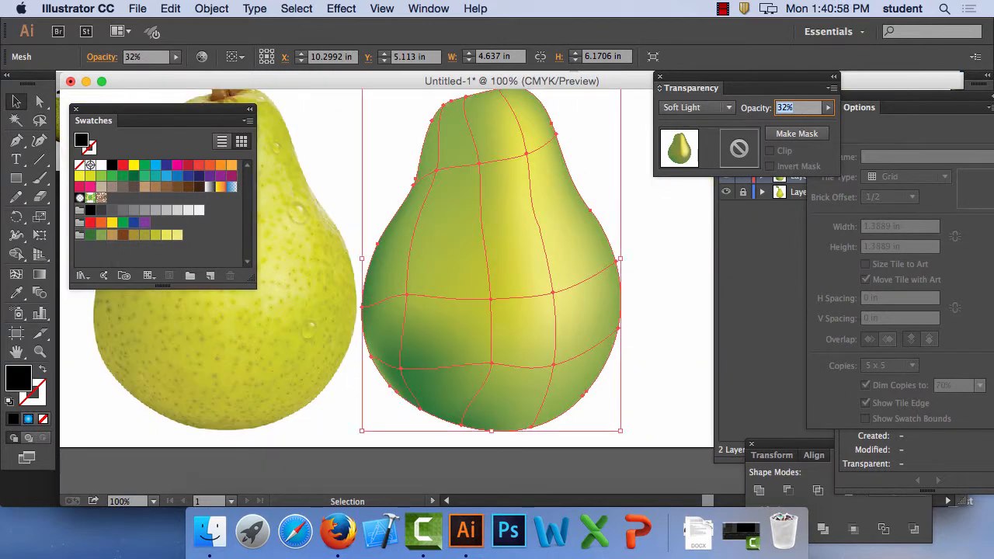
- Set the grainy pear's opacity to 58% and deselect it
{"action": "left_click", "coordinate": [828, 108]}
{"action": "left_click_drag", "start_coordinate": [787, 124], "coordinate": [802, 122]}
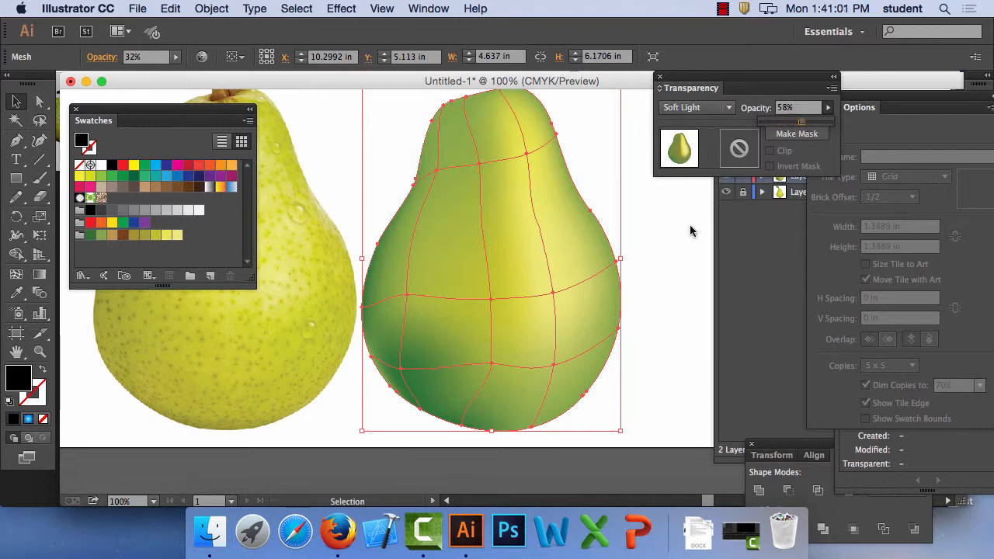
{"action": "left_click", "coordinate": [653, 309]}
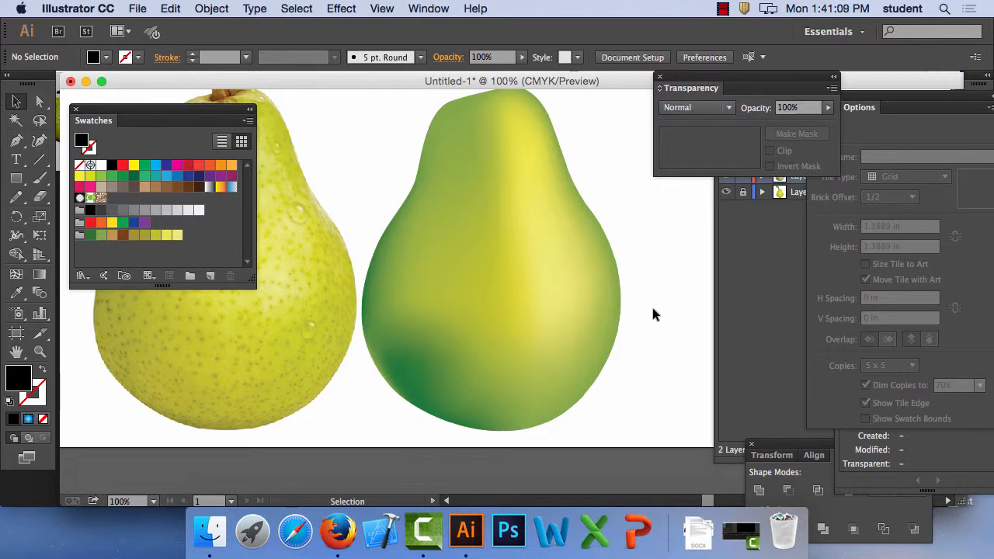
- Review the grainy pear's blending mode options, keep Soft Light, and clear the selection
{"action": "left_click", "coordinate": [588, 304]}
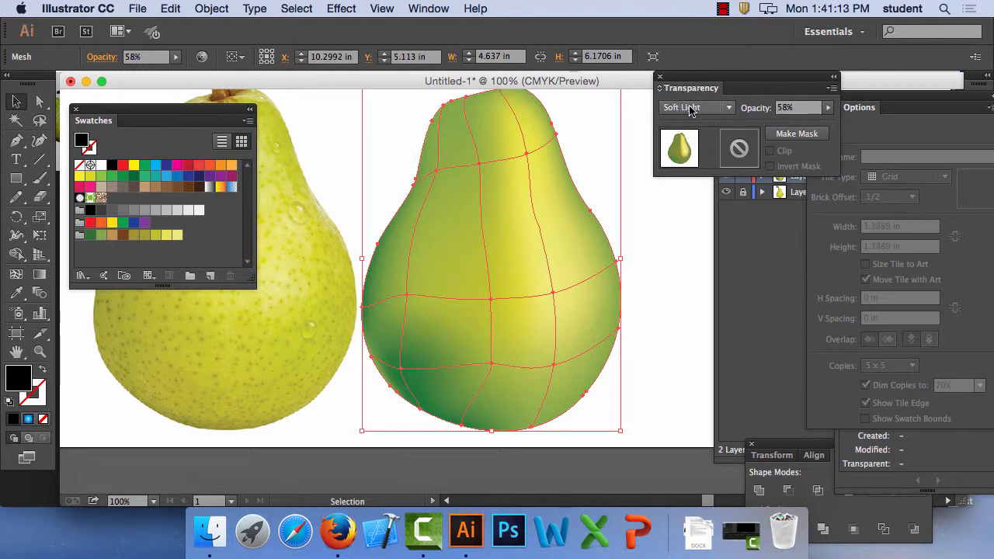
{"action": "left_click", "coordinate": [726, 111]}
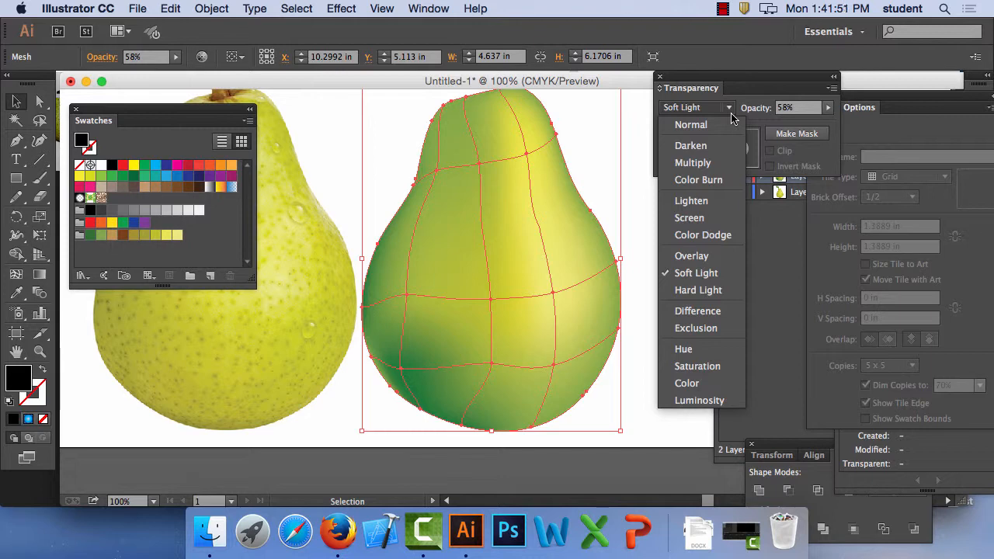
{"action": "left_click", "coordinate": [638, 205]}
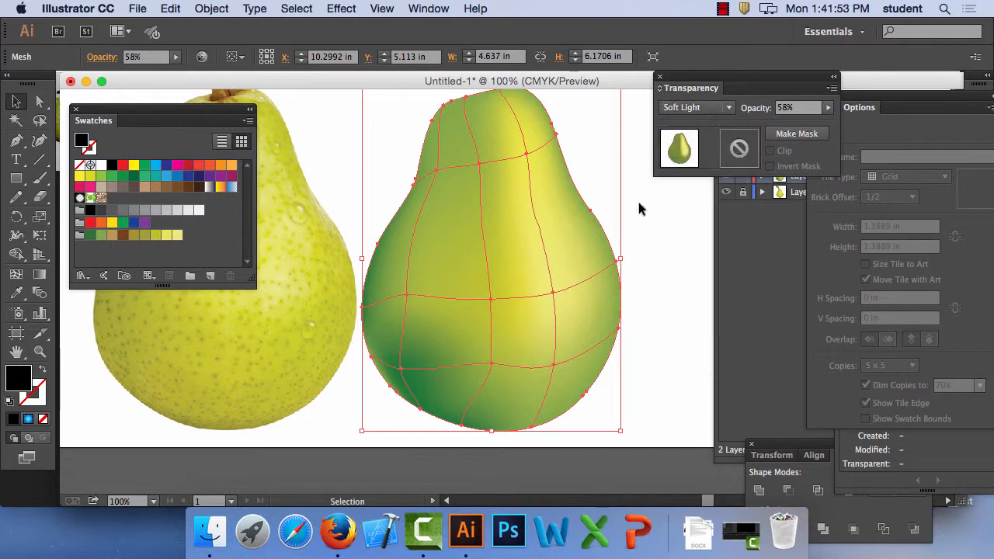
{"action": "left_click", "coordinate": [638, 205]}
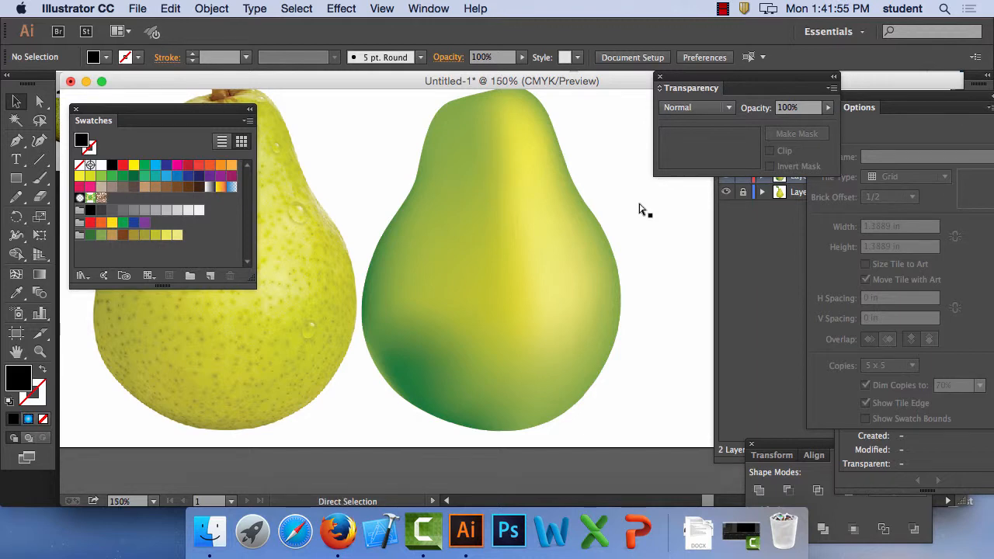
- Examine the pear's blended grain texture at extreme magnification and dismiss the preview alert
{"action": "key", "text": "super+equal"}
{"action": "key", "text": "super+equal"}
{"action": "key", "text": "super+equal"}
{"action": "key", "text": "super+equal"}
{"action": "key", "text": "super+equal"}
{"action": "key", "text": "super+equal"}
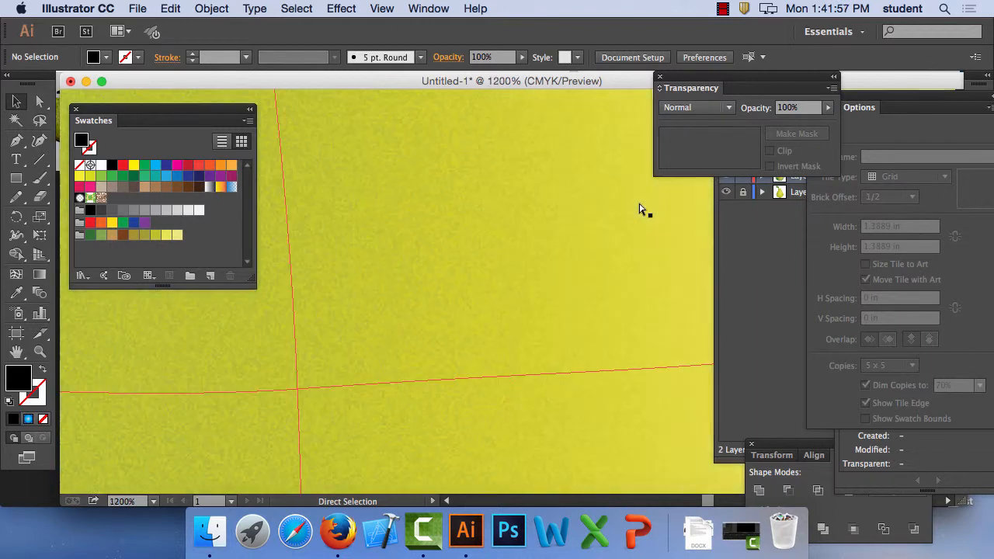
{"action": "key", "text": "super+equal"}
{"action": "key", "text": "super+equal"}
{"action": "key", "text": "super+equal"}
{"action": "key", "text": "super+equal"}
{"action": "key", "text": "super+equal"}
{"action": "key", "text": "super+equal"}
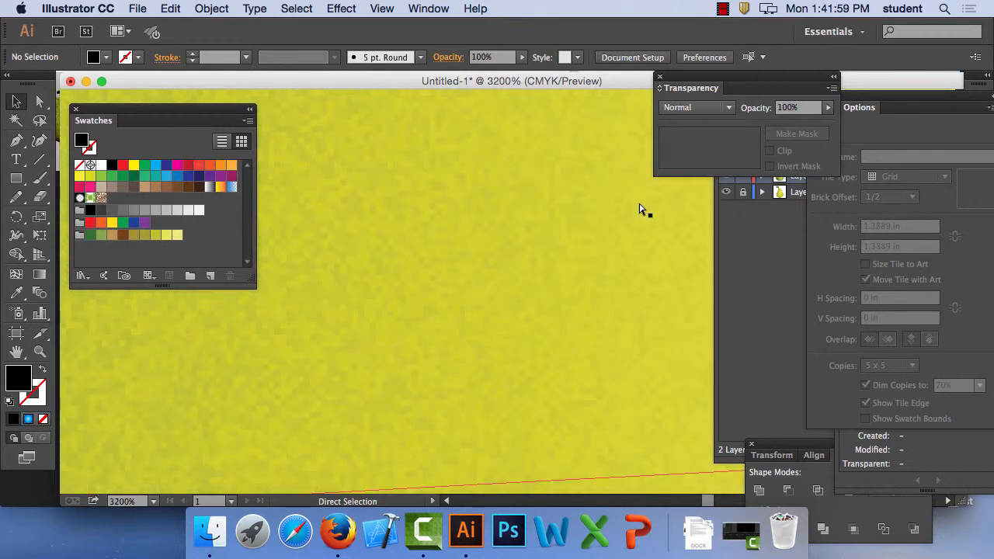
{"action": "key", "text": "super+equal"}
{"action": "key", "text": "super+equal"}
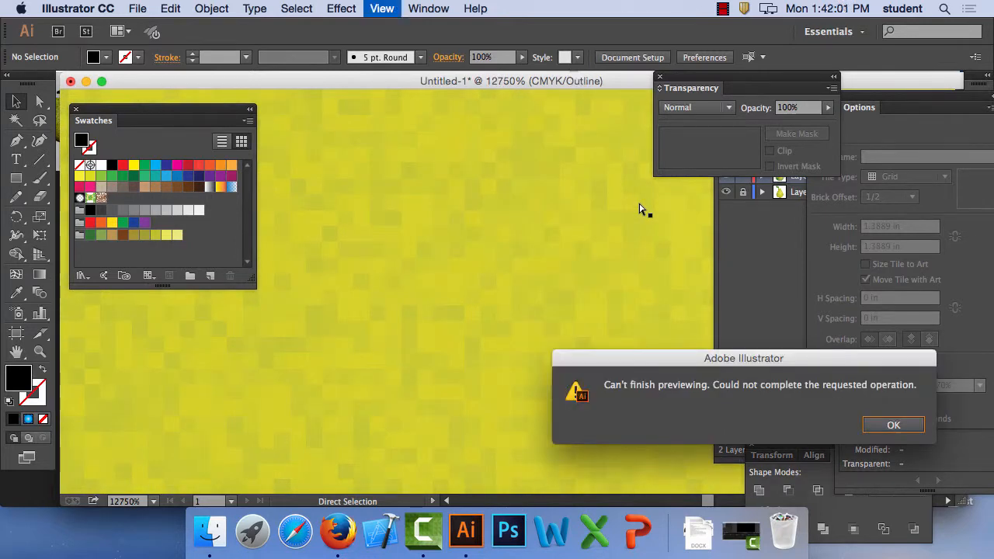
{"action": "left_click", "coordinate": [916, 424]}
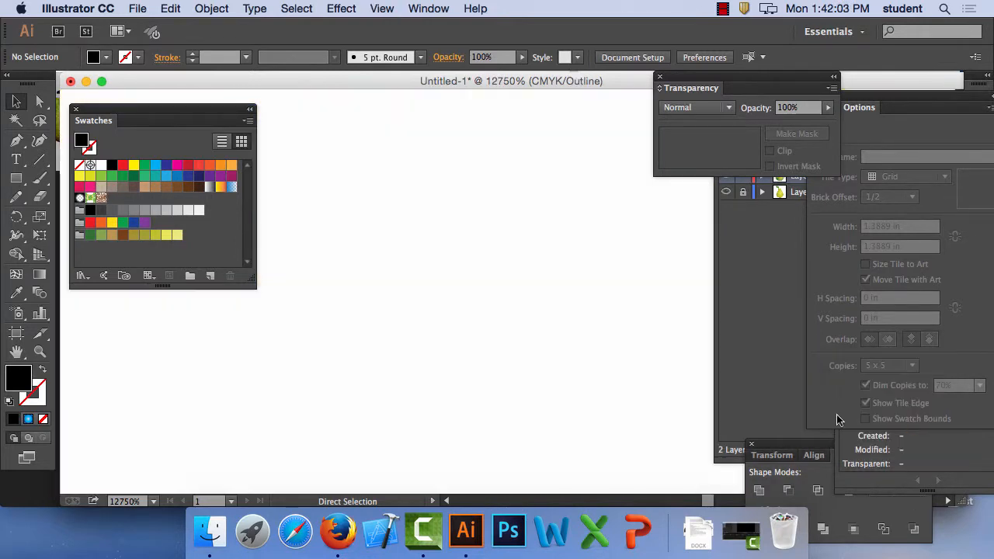
- Bring the whole artboard back into view and switch the artwork display from Outline to Preview
{"action": "key", "text": "super+minus"}
{"action": "key", "text": "super+minus"}
{"action": "key", "text": "super+minus"}
{"action": "key", "text": "super+minus"}
{"action": "key", "text": "super+minus"}
{"action": "key", "text": "super+minus"}
{"action": "key", "text": "super+minus"}
{"action": "key", "text": "super+minus"}
{"action": "key", "text": "super+minus"}
{"action": "key", "text": "super+minus"}
{"action": "key", "text": "super+minus"}
{"action": "key", "text": "super+minus"}
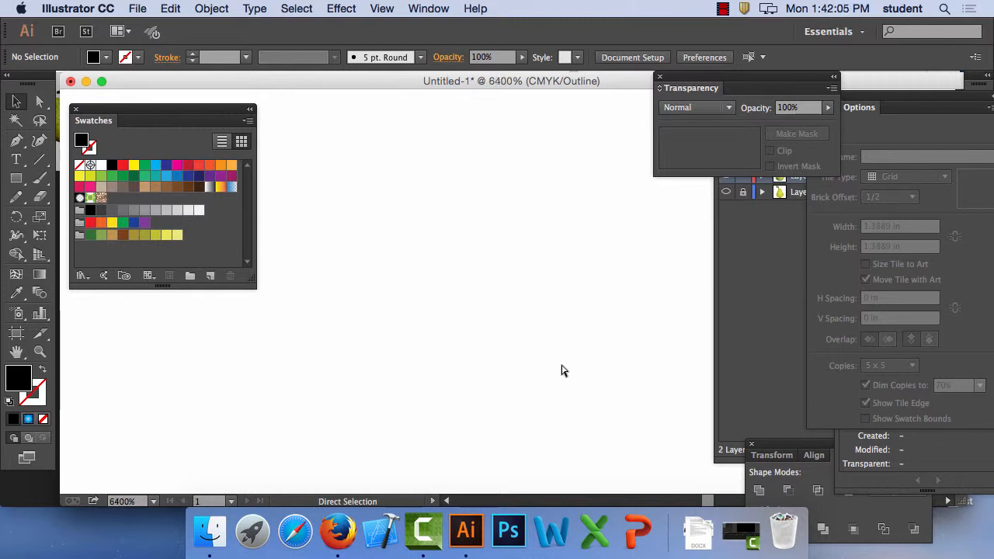
{"action": "key", "text": "super+minus"}
{"action": "key", "text": "super+minus"}
{"action": "key", "text": "super+minus"}
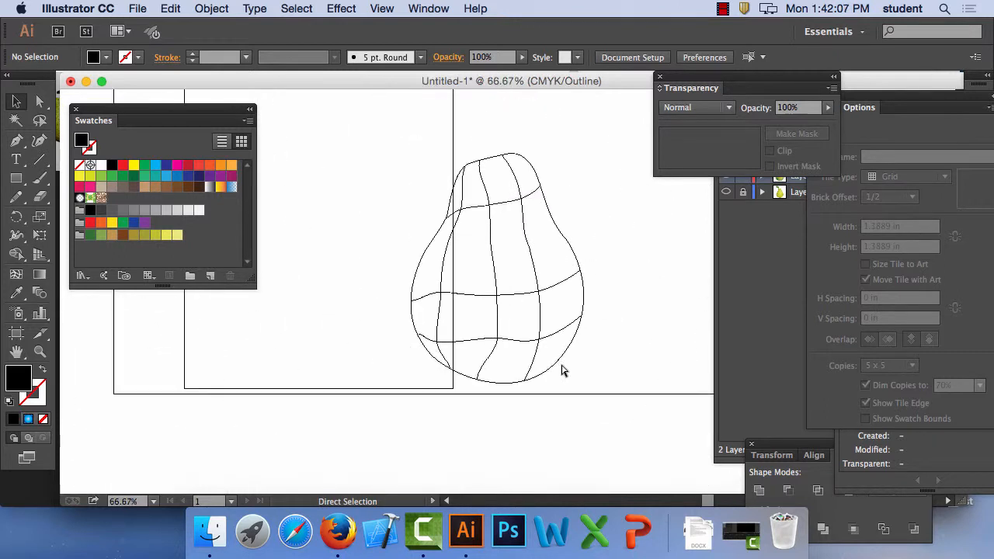
{"action": "key", "text": "super+minus"}
{"action": "key", "text": "super+minus"}
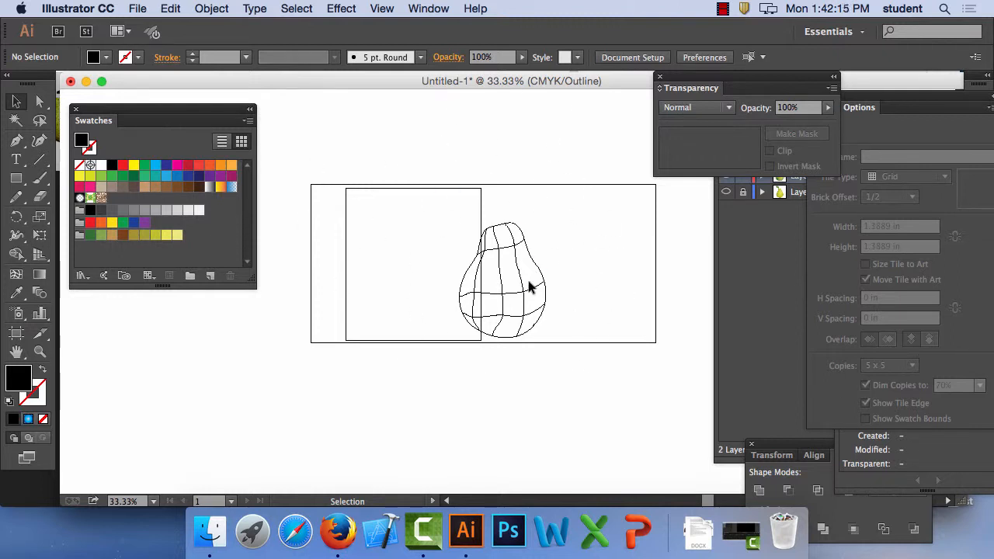
{"action": "left_click", "coordinate": [347, 7]}
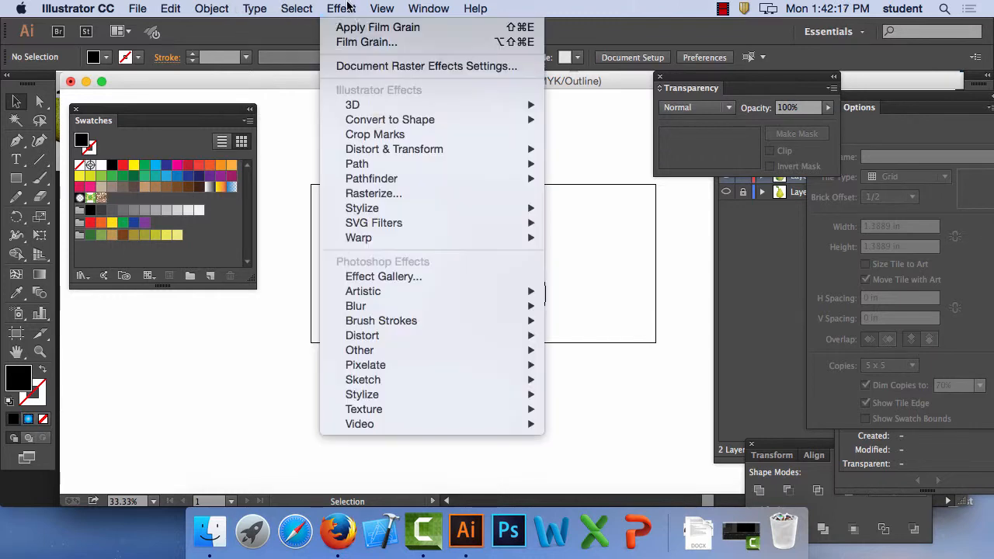
{"action": "mouse_move", "coordinate": [385, 7]}
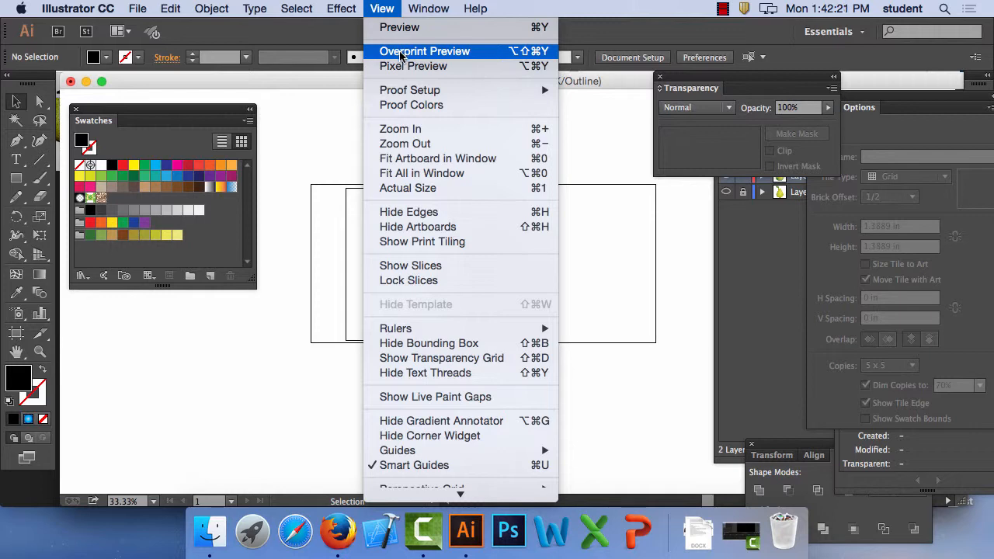
{"action": "left_click", "coordinate": [399, 28]}
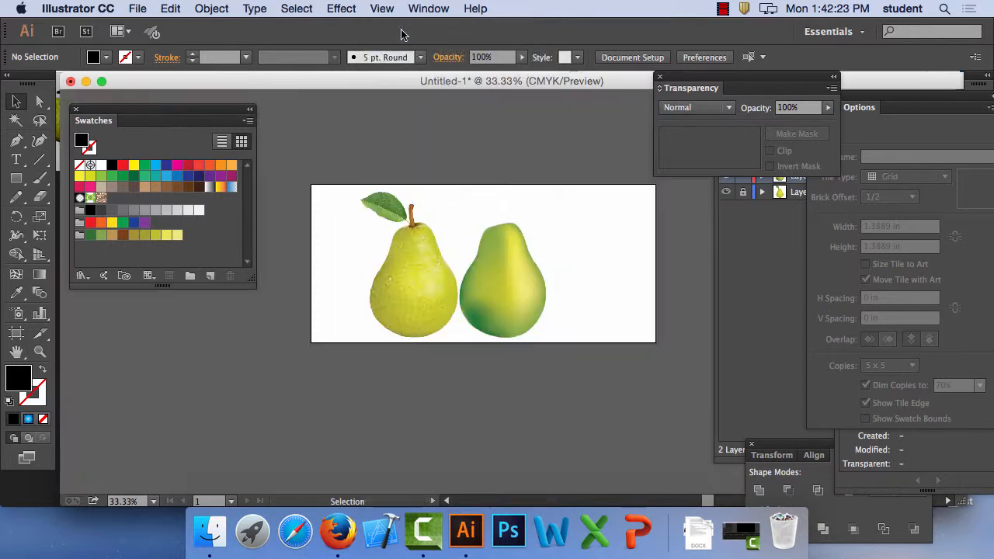
- Compare the pear artwork in Outline and Preview display by switching between the two modes, finishing in Preview
{"action": "left_click", "coordinate": [390, 9]}
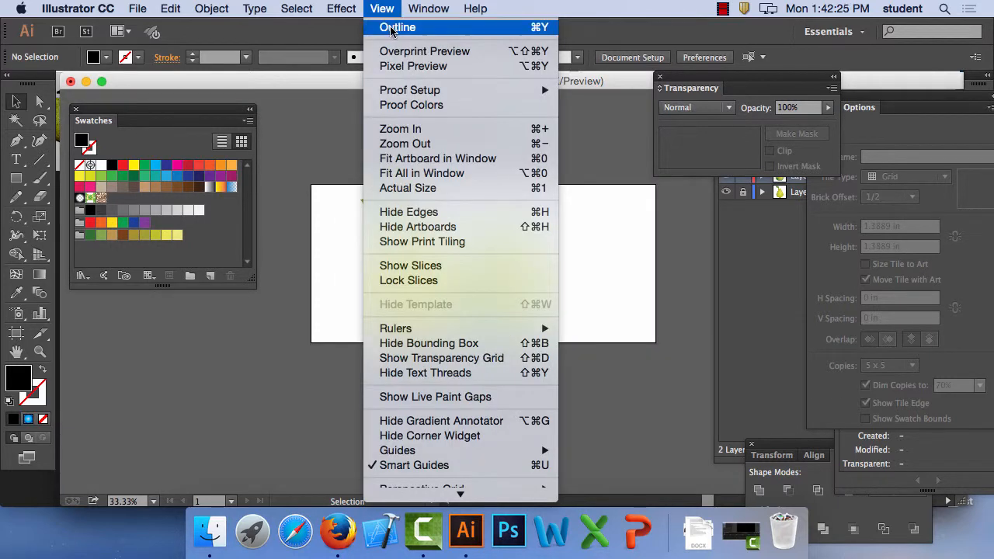
{"action": "left_click", "coordinate": [390, 29]}
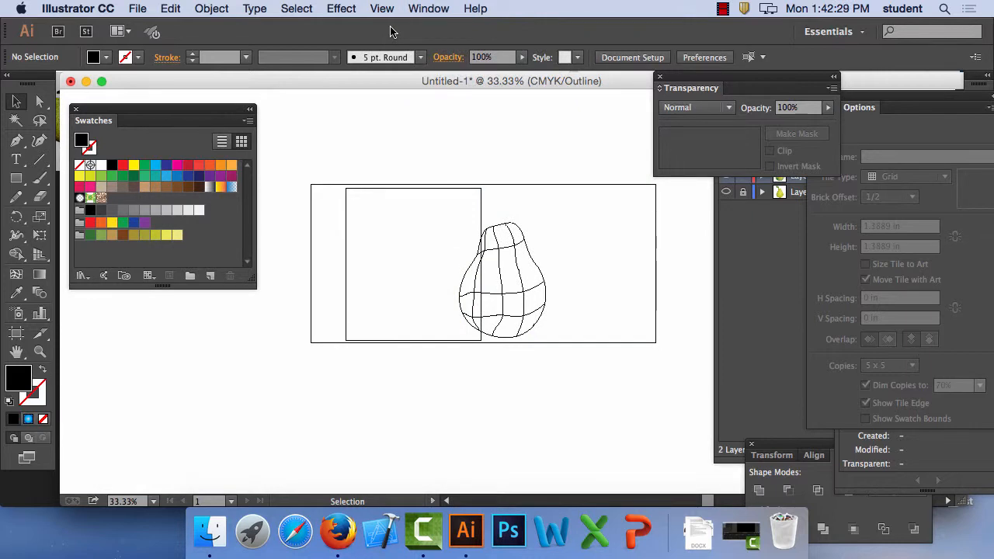
{"action": "left_click", "coordinate": [391, 8]}
{"action": "left_click", "coordinate": [391, 28]}
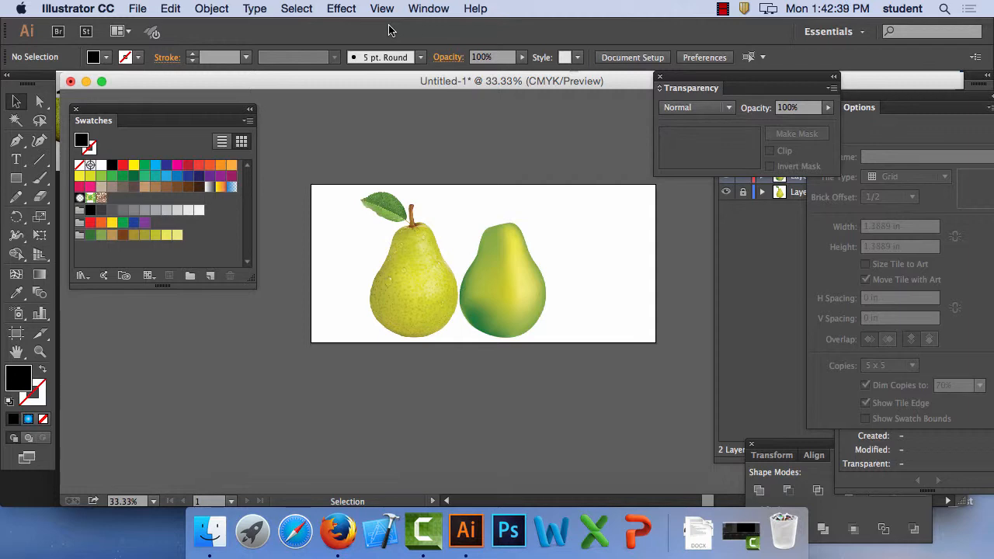
{"action": "left_click", "coordinate": [384, 10]}
{"action": "left_click", "coordinate": [393, 25]}
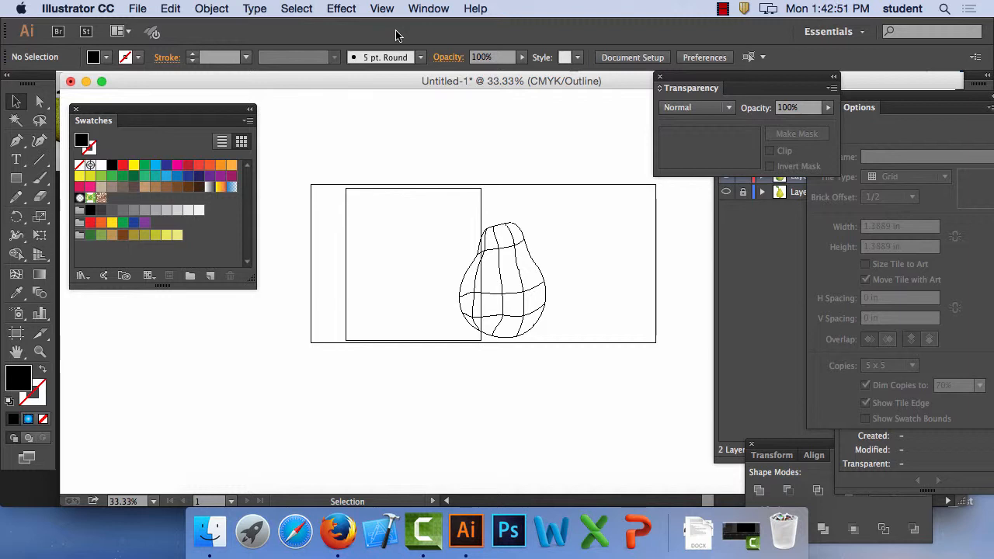
{"action": "left_click", "coordinate": [382, 9]}
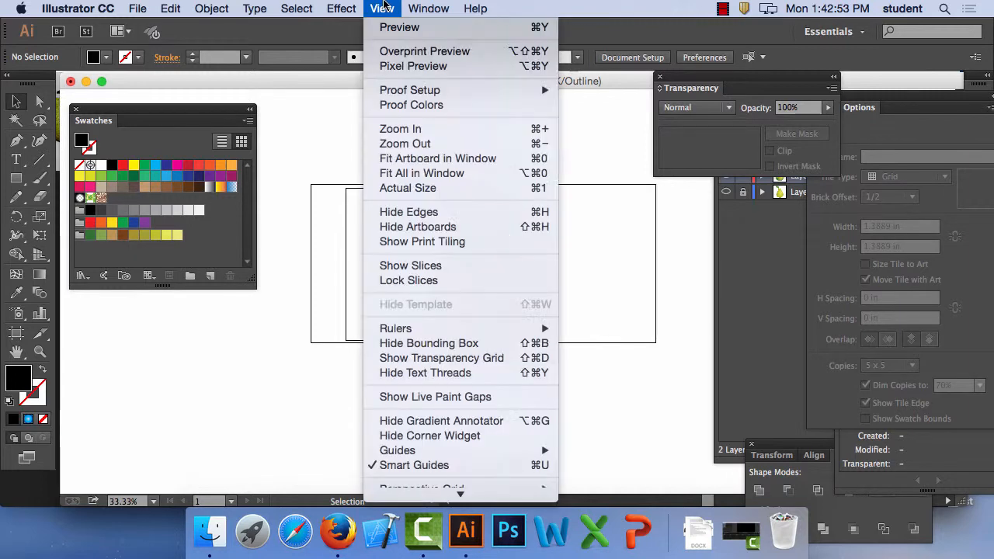
{"action": "left_click", "coordinate": [381, 29]}
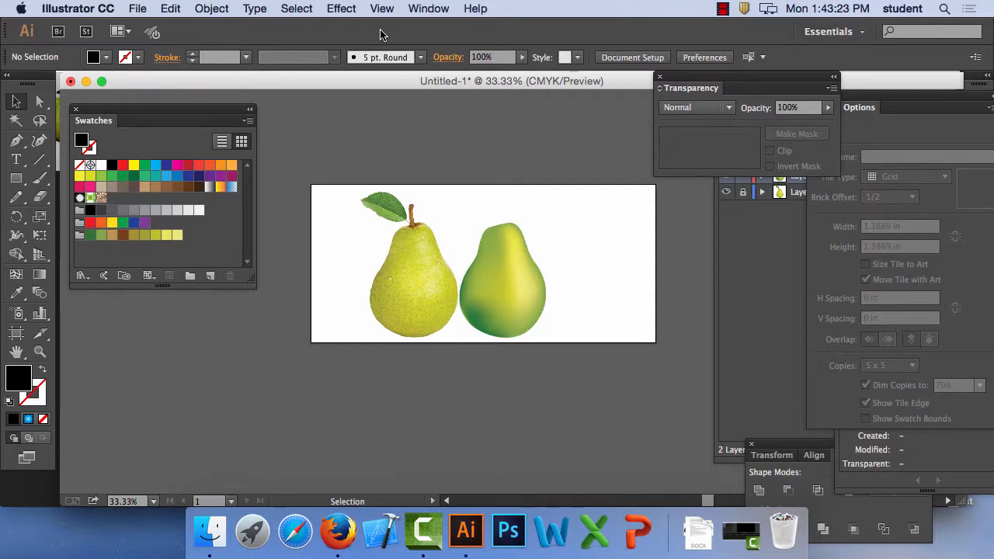
- Examine the mesh pear's grain close up at 200% and beside the photographed pear at 100%
{"action": "key", "text": "super+plus"}
{"action": "key", "text": "super+plus"}
{"action": "key", "text": "super+plus"}
{"action": "key", "text": "super+plus"}
{"action": "key", "text": "super+plus"}
{"action": "key", "text": "super+plus"}
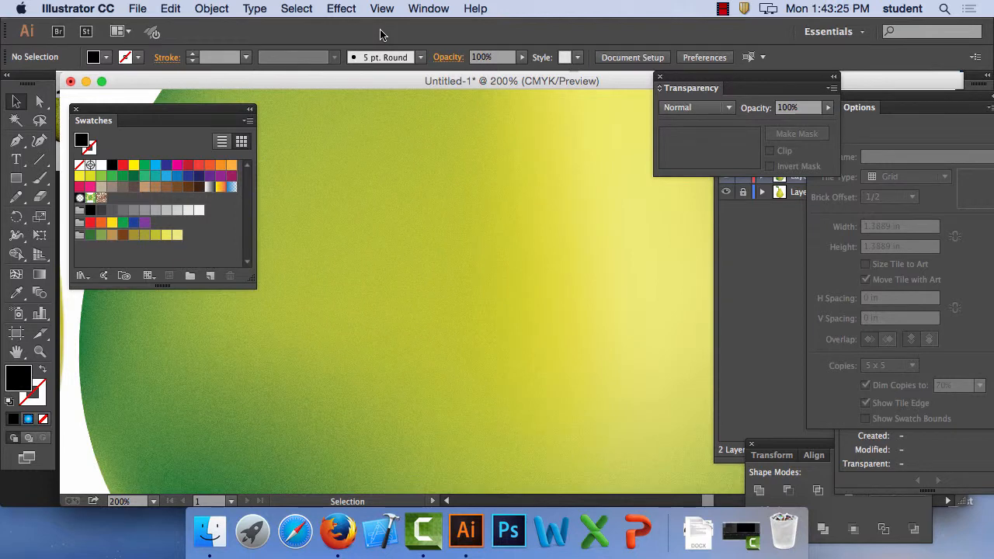
{"action": "key", "text": "super+minus"}
{"action": "key", "text": "super+minus"}
{"action": "key", "text": "super+minus"}
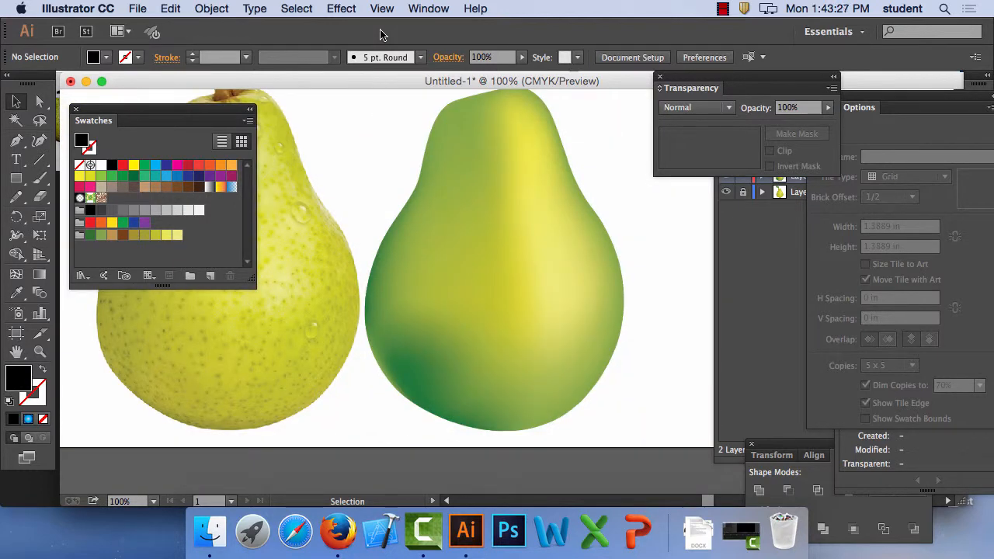